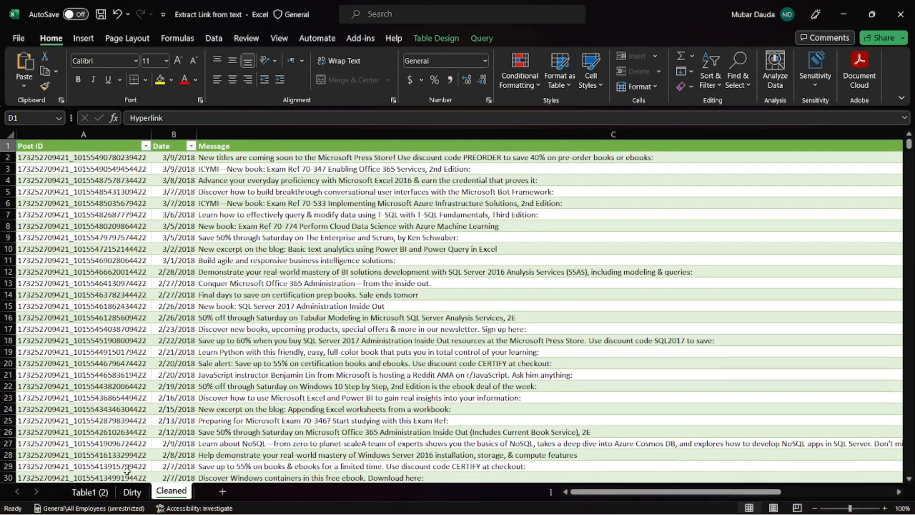
Examine the Message column on the Dirty sheet, highlighting the link at the end of the first message's text.
left_click(132, 492)
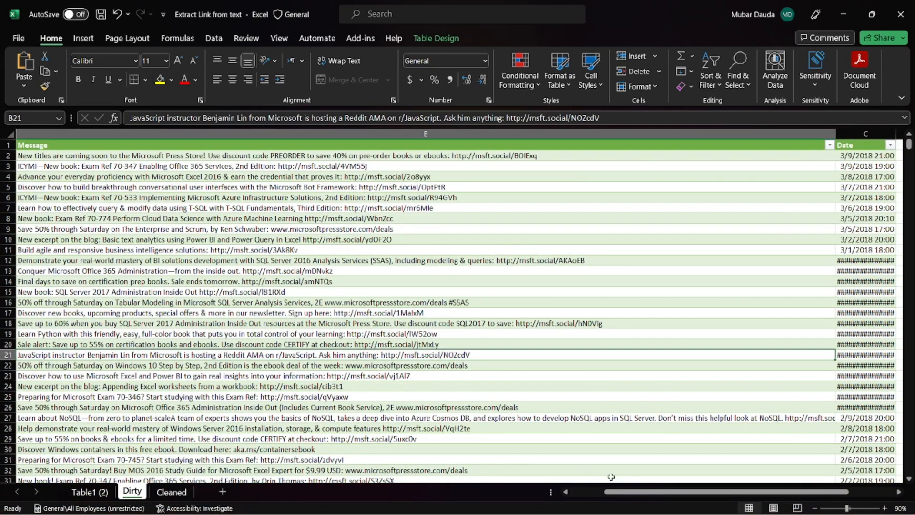
left_click_drag(645, 494, 605, 494)
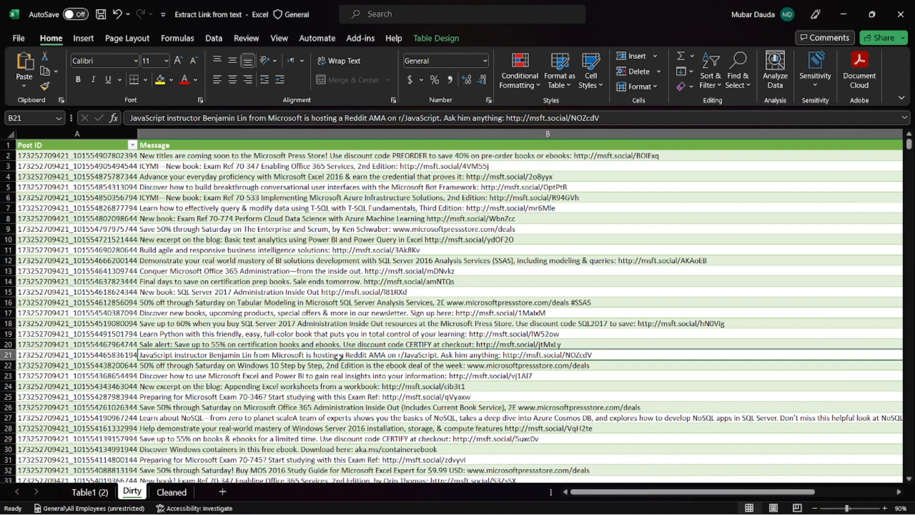
left_click(584, 164)
left_click(585, 156)
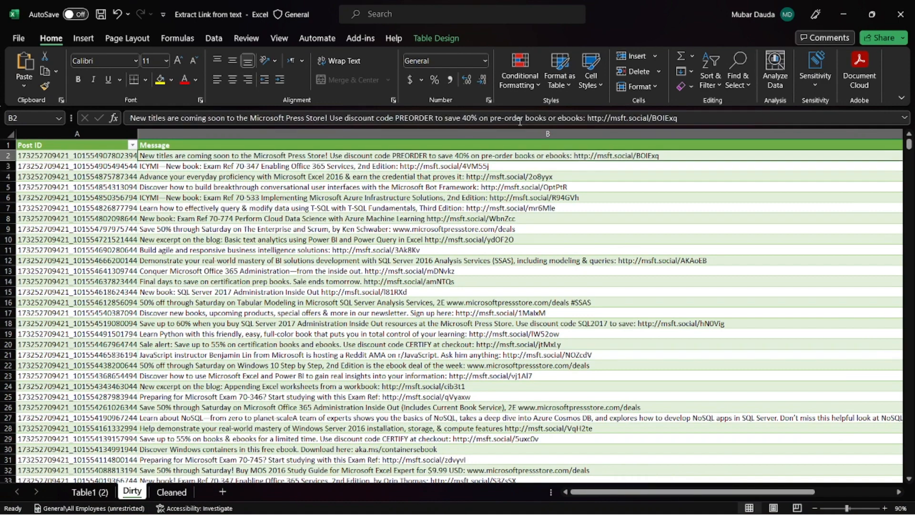
left_click(588, 117)
left_click_drag(588, 117, 679, 118)
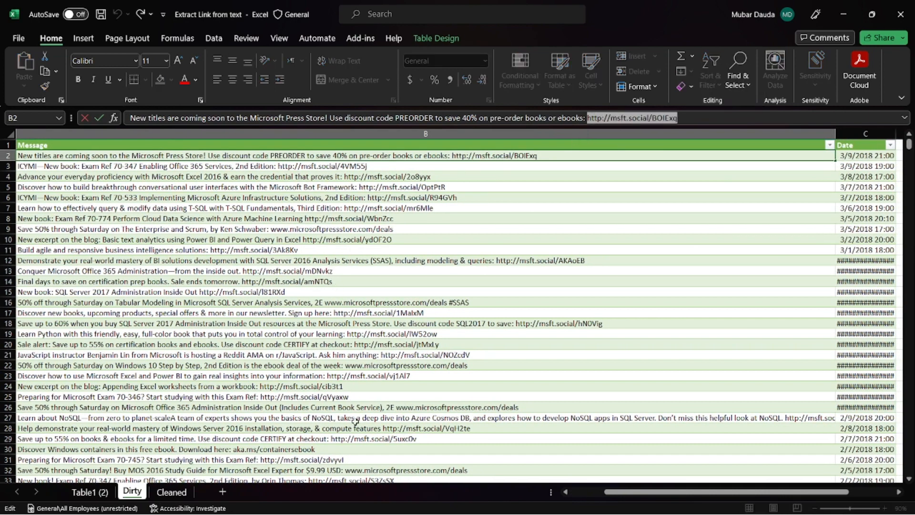
scroll(316, 438, "down", 10)
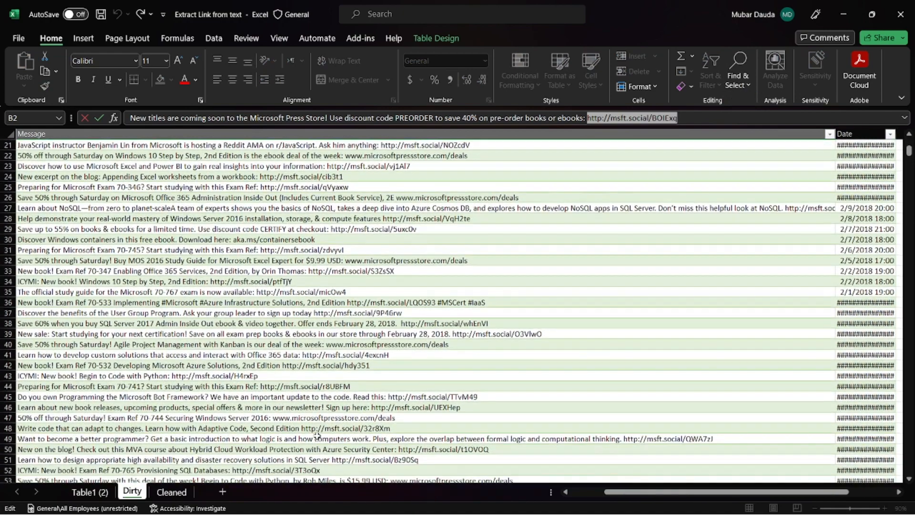
scroll(317, 436, "up", 10)
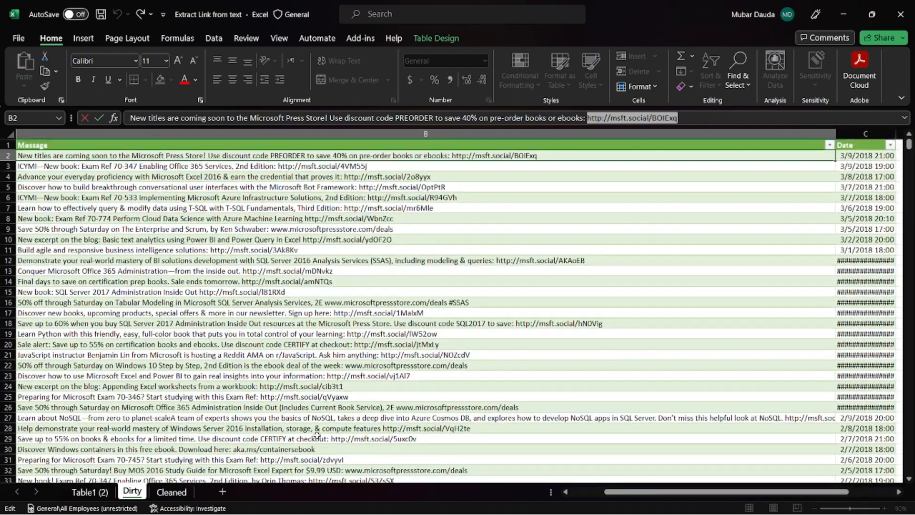
key("Escape")
left_click(306, 165)
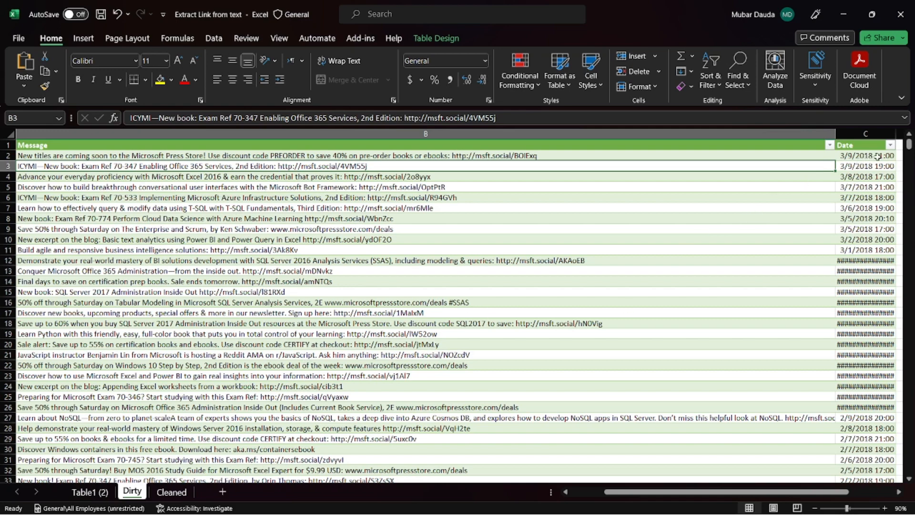
Review the Message and Hyperlink columns on the Cleaned sheet, and widen the Message column on the Table1 (2) sheet.
left_click(174, 493)
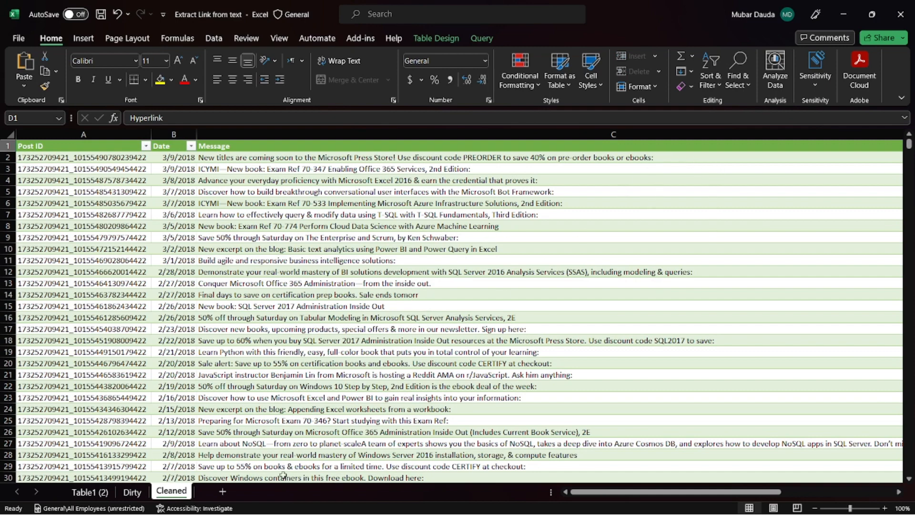
left_click_drag(608, 491, 646, 495)
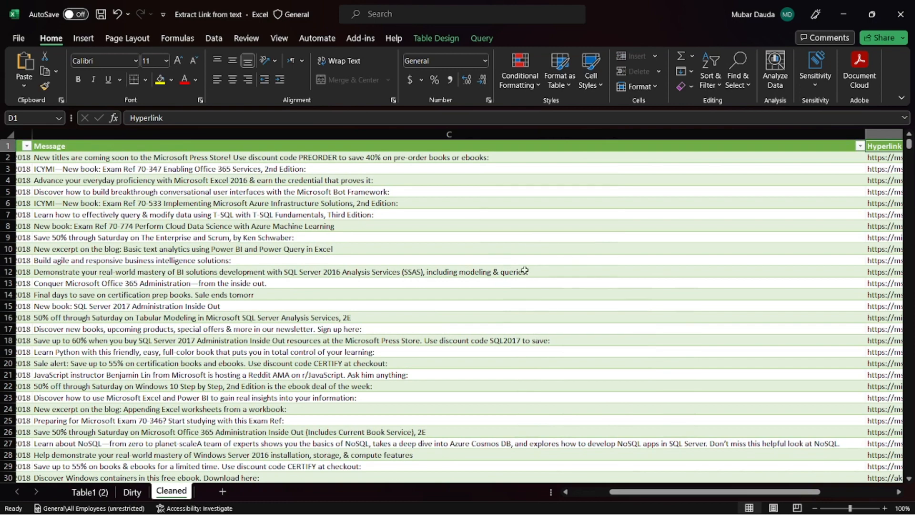
left_click(89, 492)
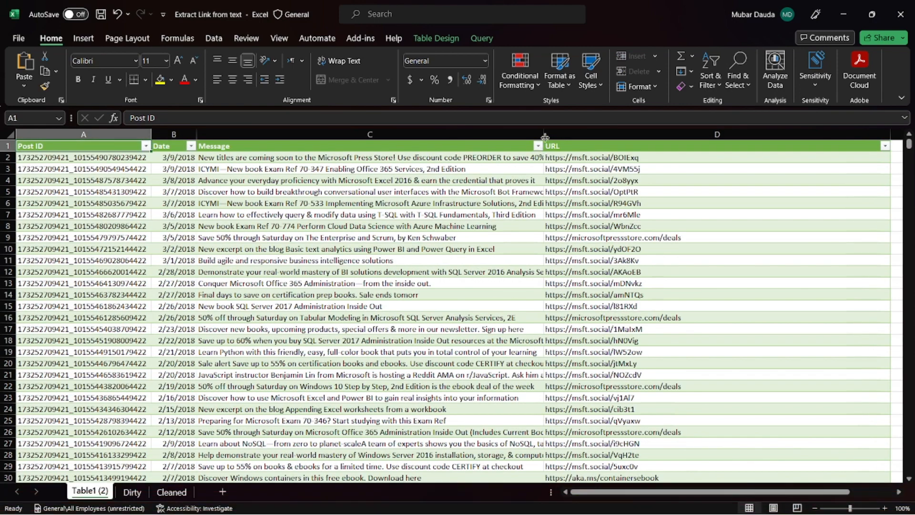
left_click_drag(545, 135, 733, 134)
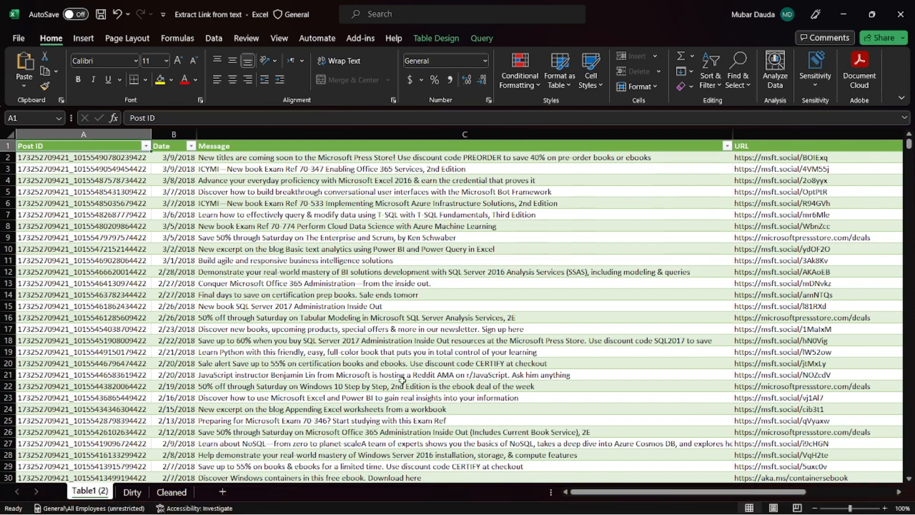
Inspect the Message column's filter values on the Dirty sheet, checking how the messages end, without applying a filter.
left_click(133, 493)
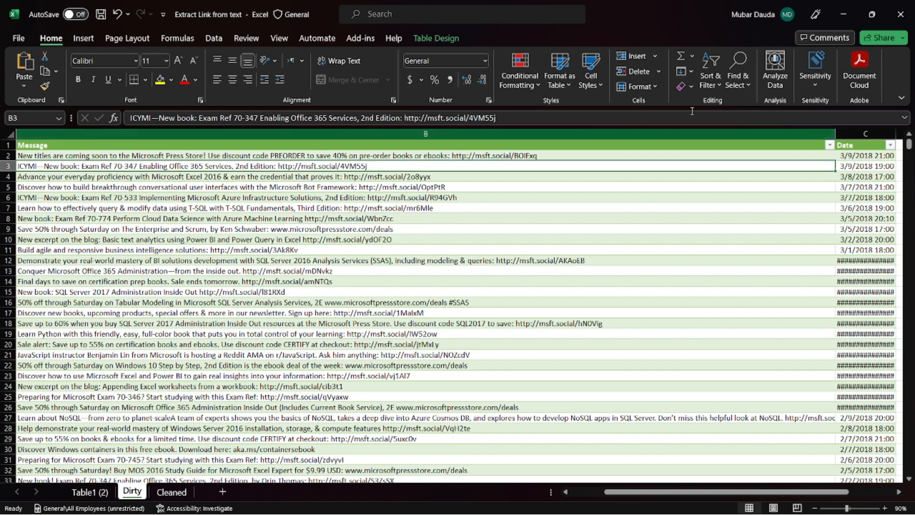
left_click(829, 145)
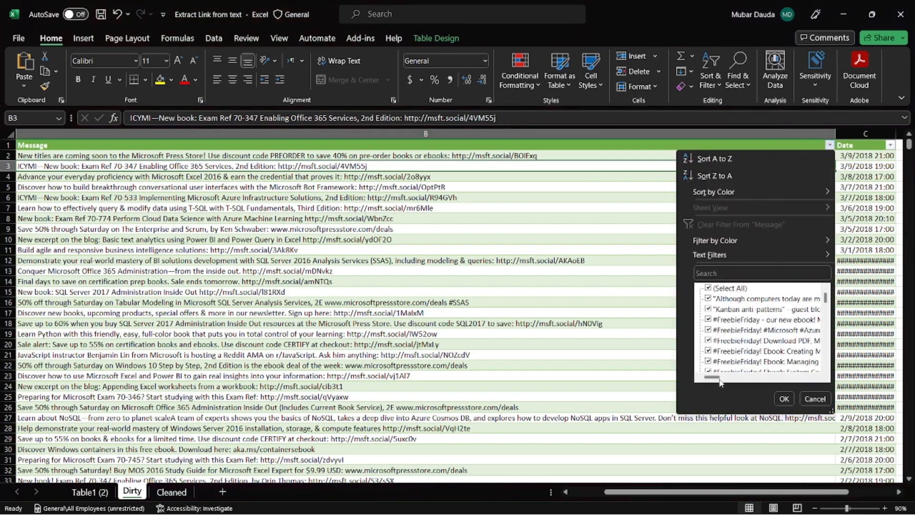
left_click_drag(720, 383, 748, 382)
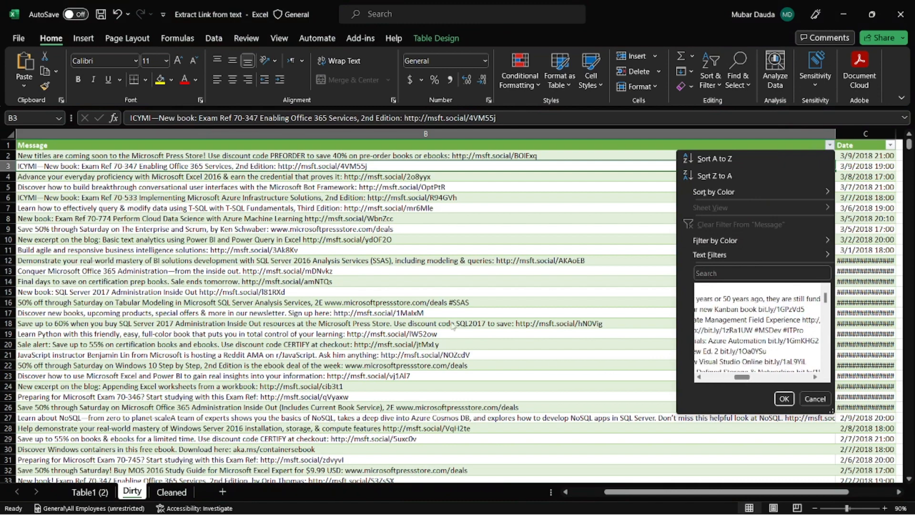
key("Escape")
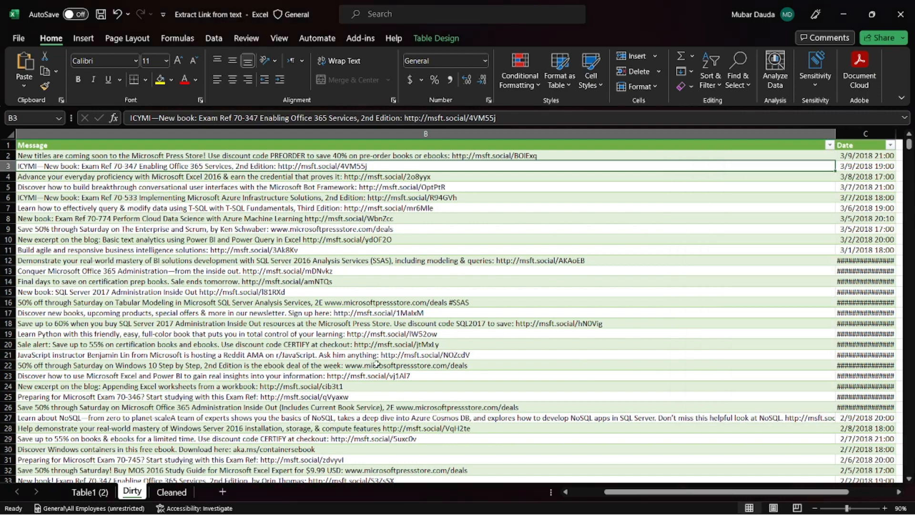
Examine the Dirty sheet's messages down to about row 270 for the different link formats and their positions in the text.
scroll(376, 364, "down", 3)
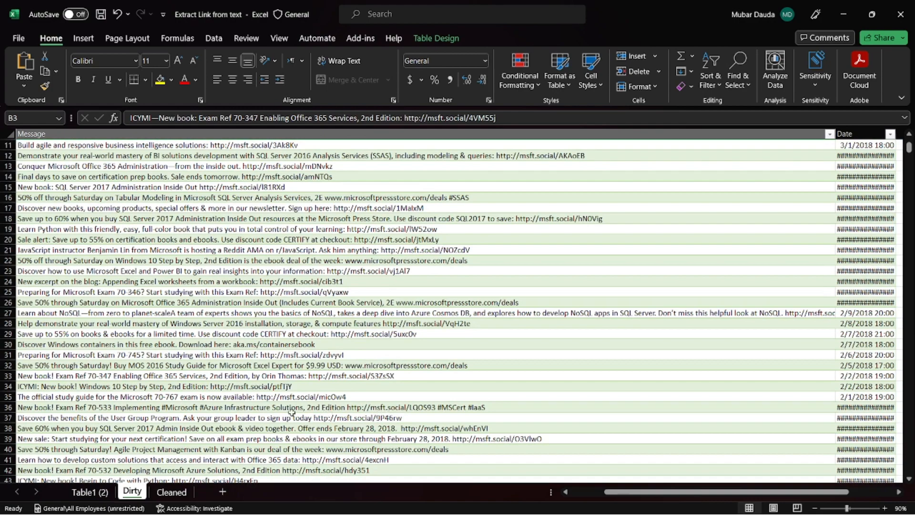
scroll(376, 422, "down", 3)
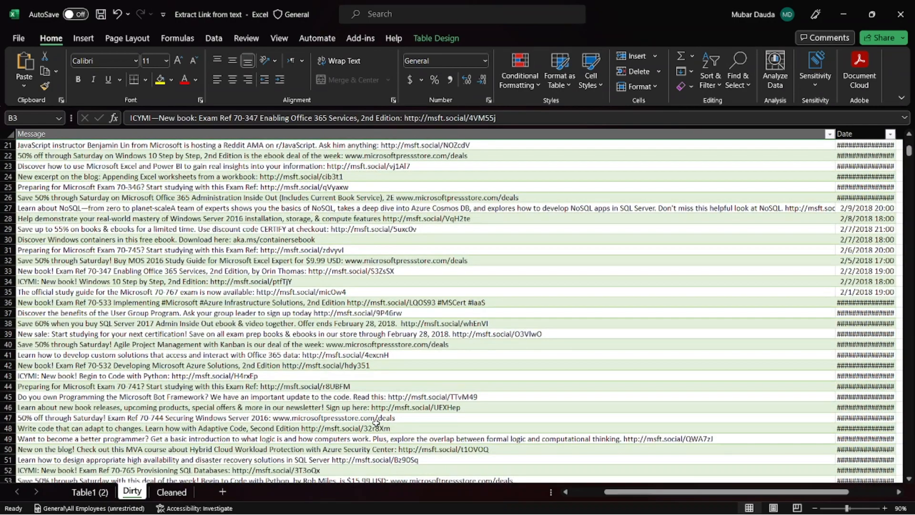
scroll(415, 420, "down", 10)
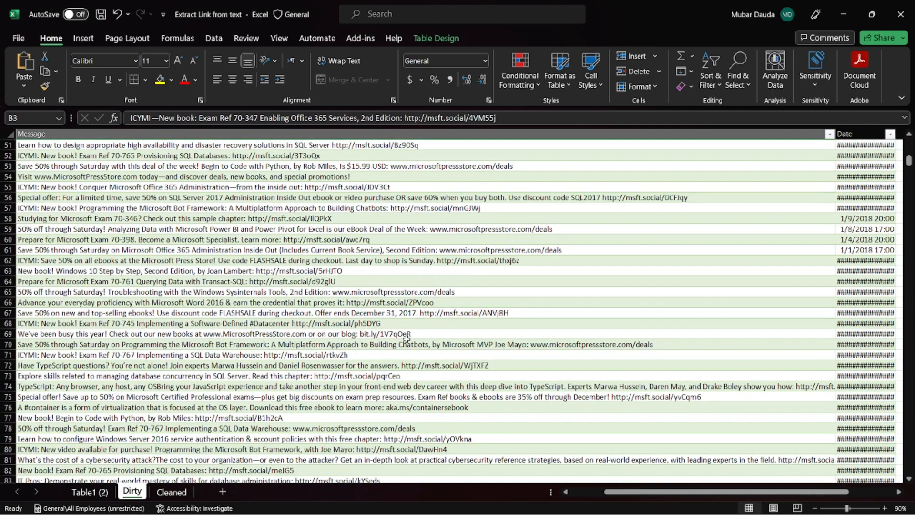
scroll(406, 336, "down", 10)
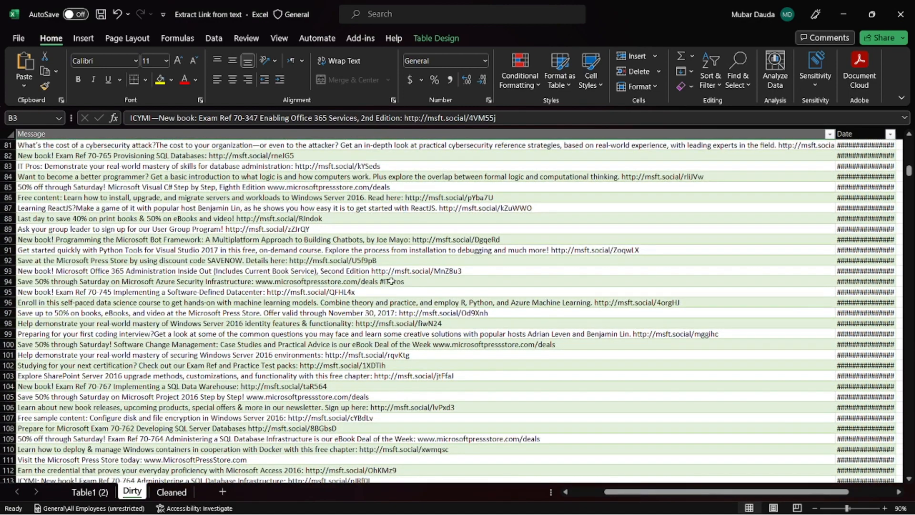
scroll(420, 323, "down", 3)
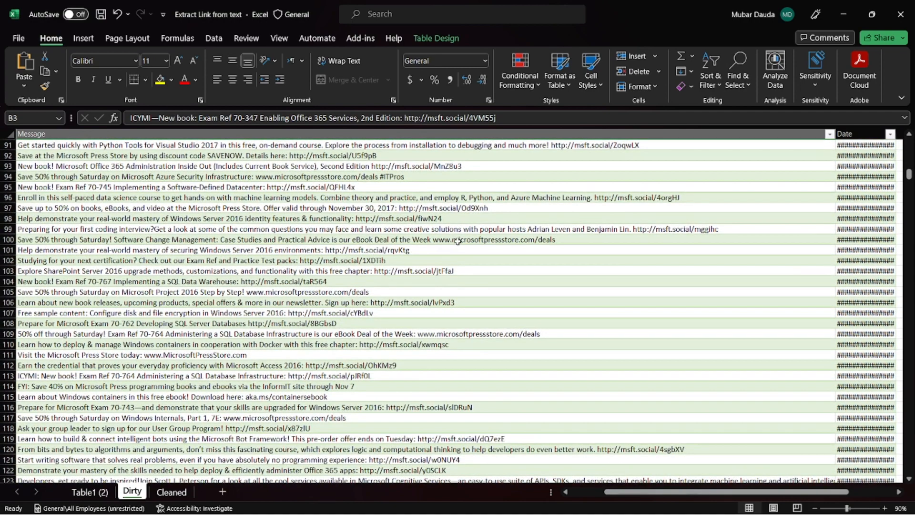
scroll(340, 285, "down", 7)
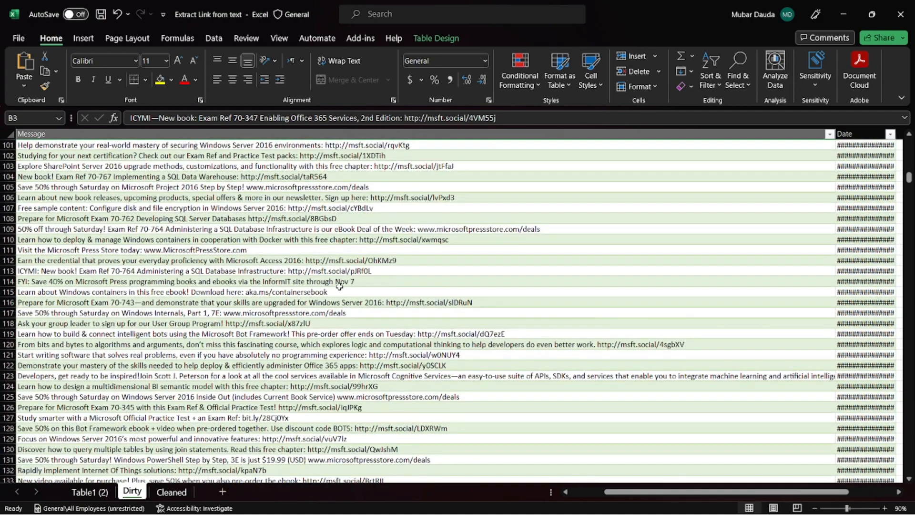
scroll(340, 286, "down", 20)
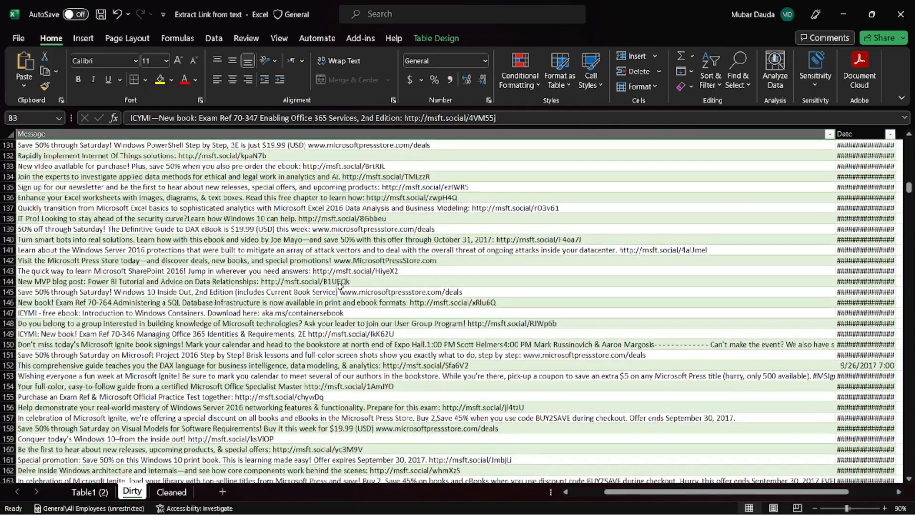
scroll(339, 286, "down", 17)
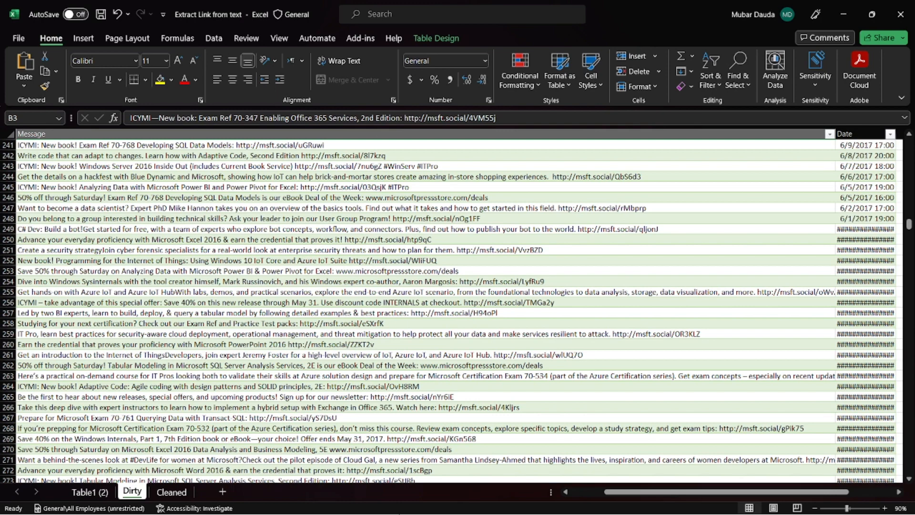
Create a blank workbook and import data from the Extract Link from text workbook in the Desktop's DataCleaning Challenge folder.
left_click(21, 41)
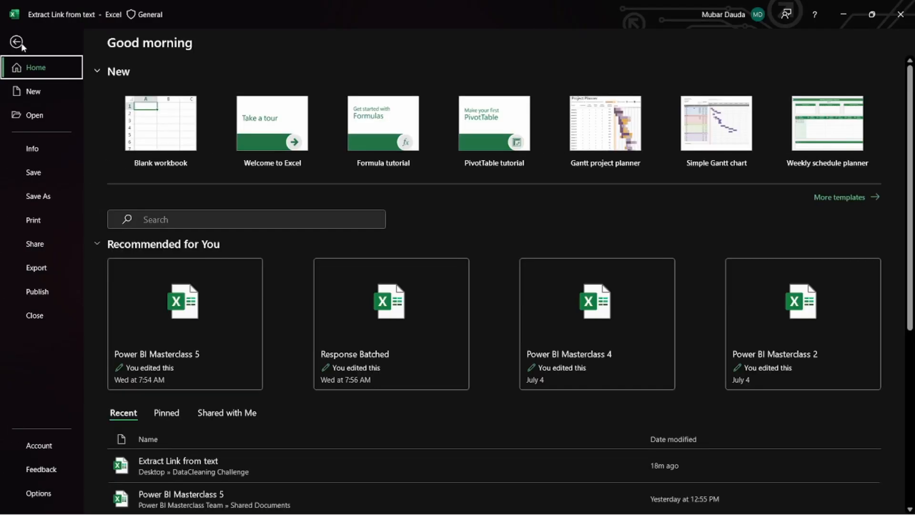
left_click(161, 125)
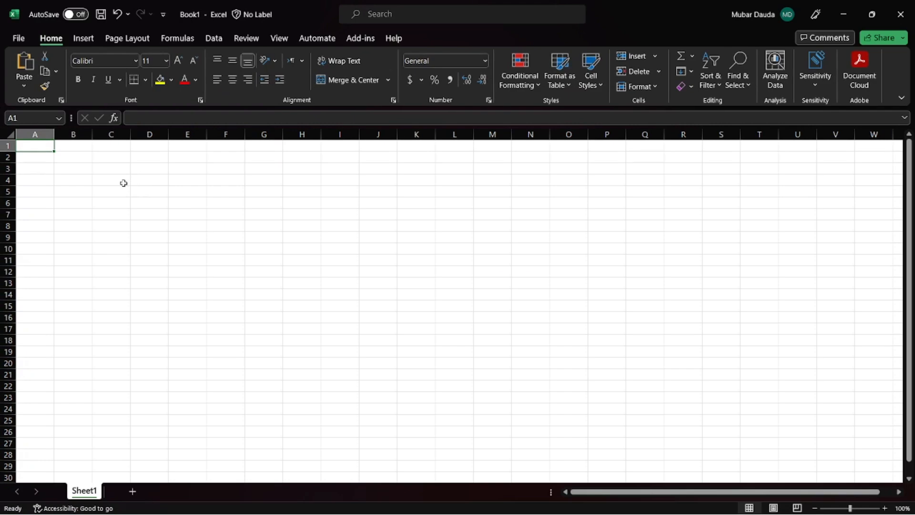
left_click(214, 38)
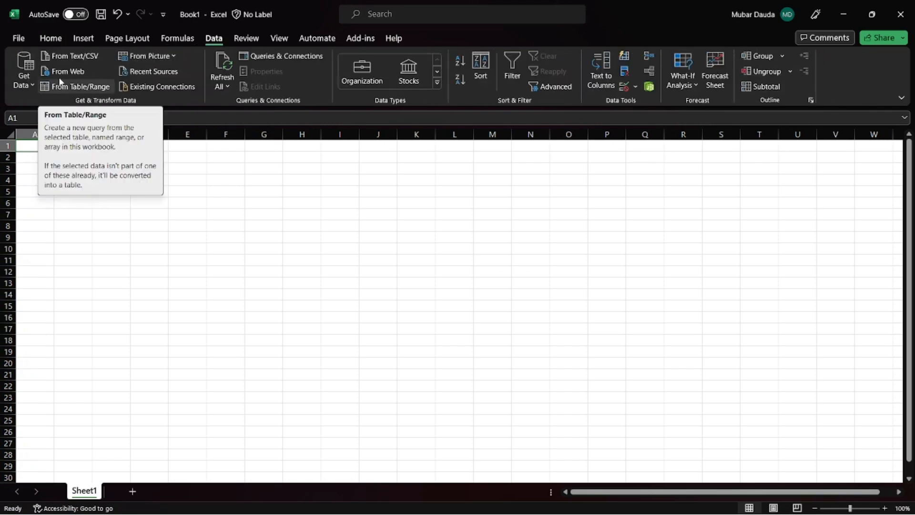
left_click(25, 72)
mouse_move(136, 103)
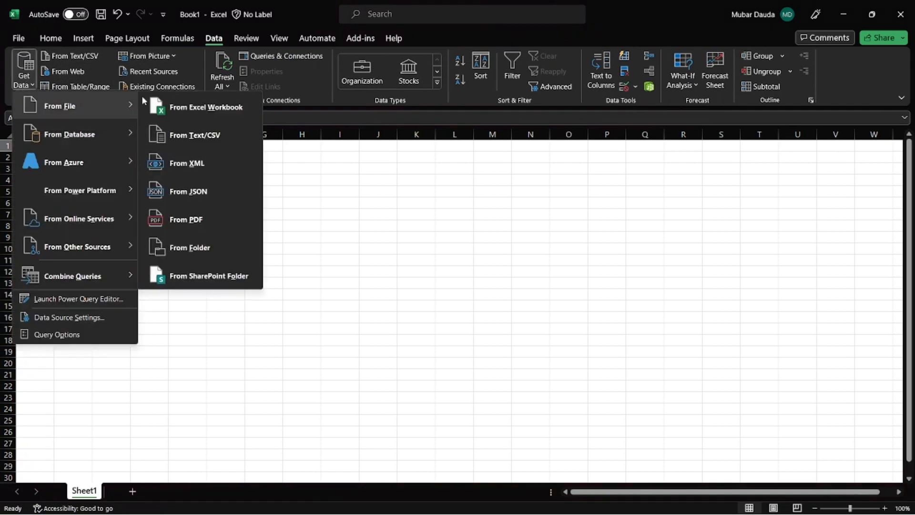
left_click(186, 112)
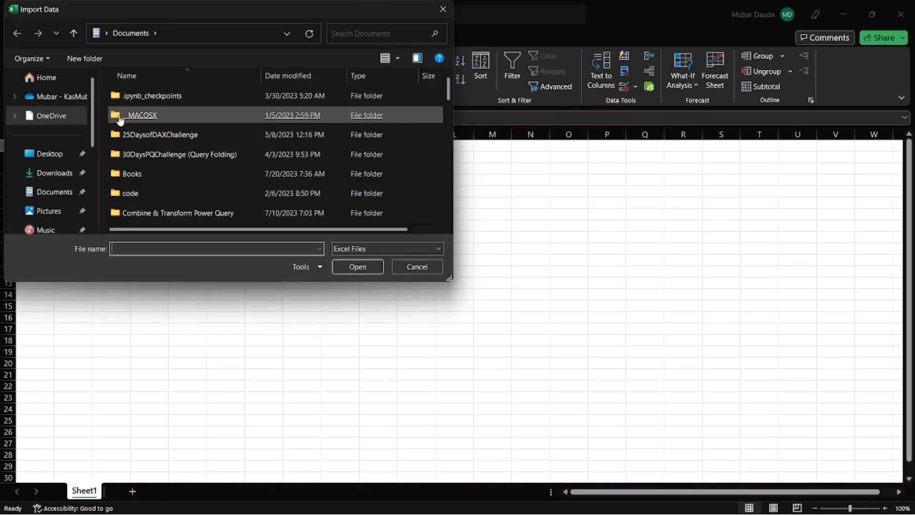
left_click(49, 154)
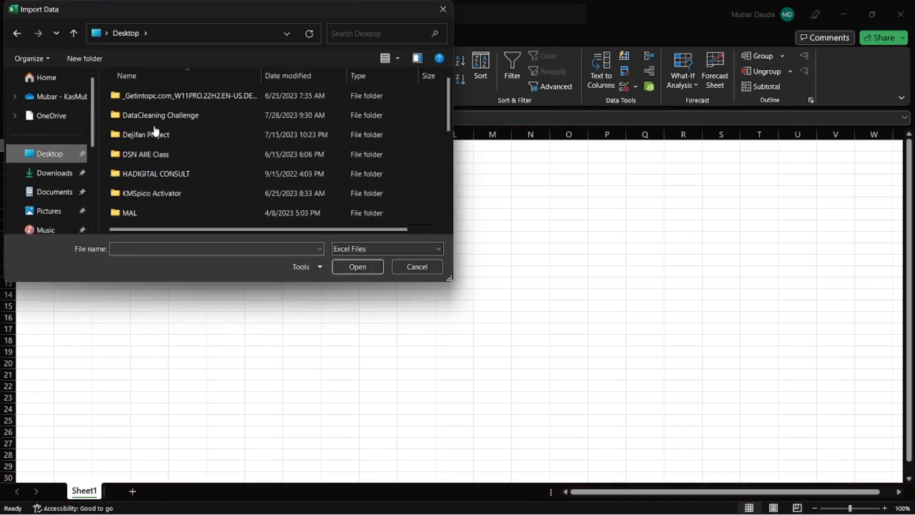
double_click(156, 118)
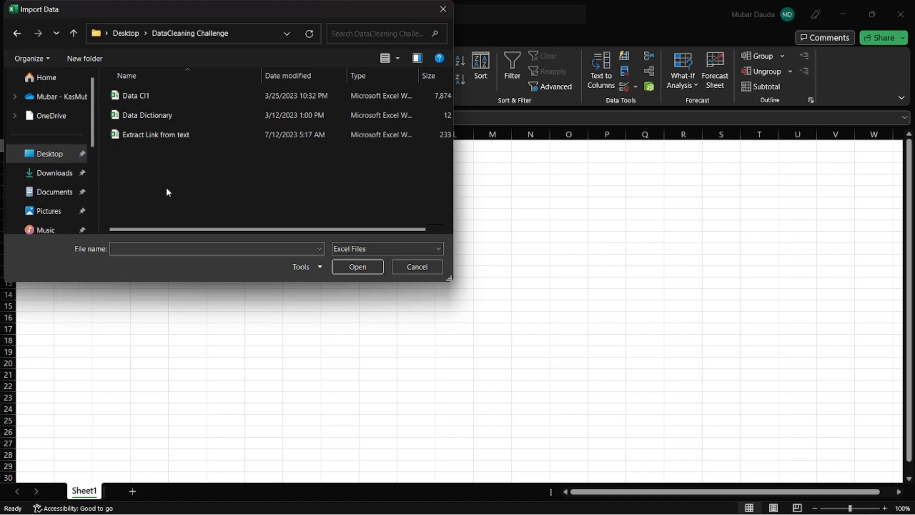
left_click(149, 138)
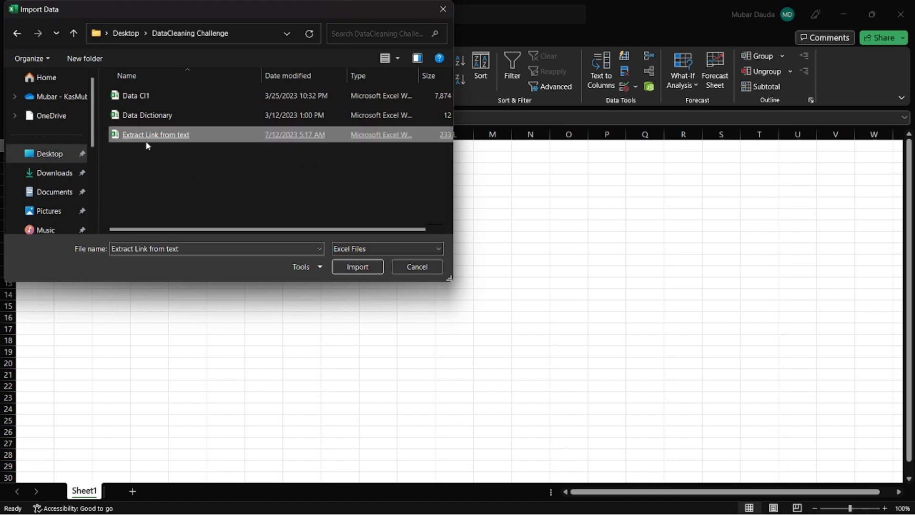
double_click(146, 137)
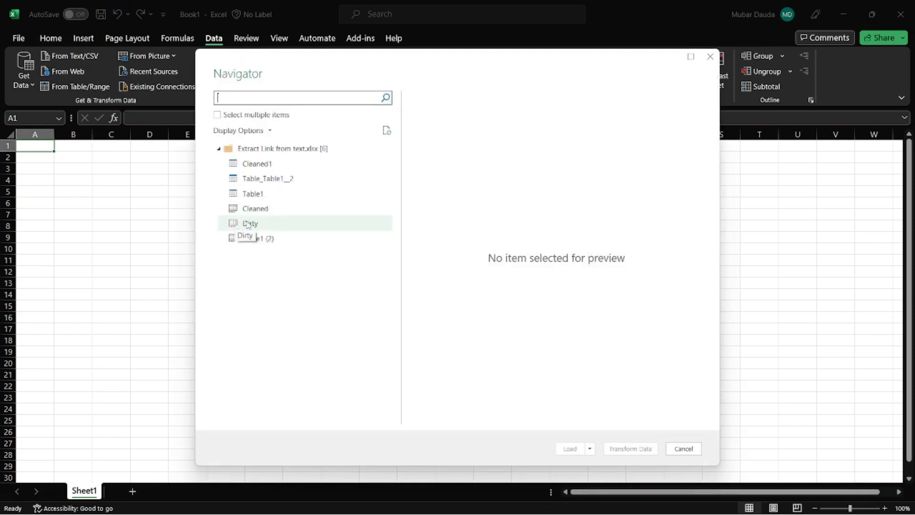
Choose Table1 as the source table for the import and preview its Post ID, Message and Date columns.
left_click(265, 224)
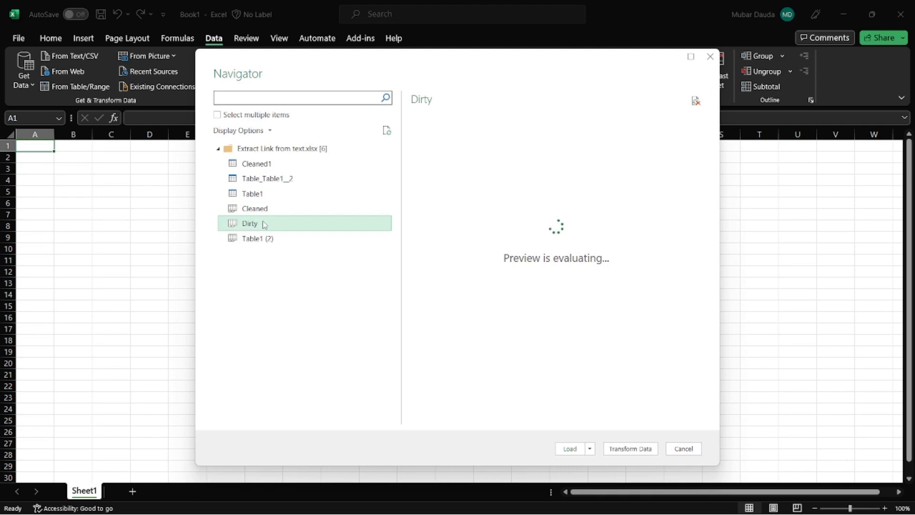
left_click(262, 199)
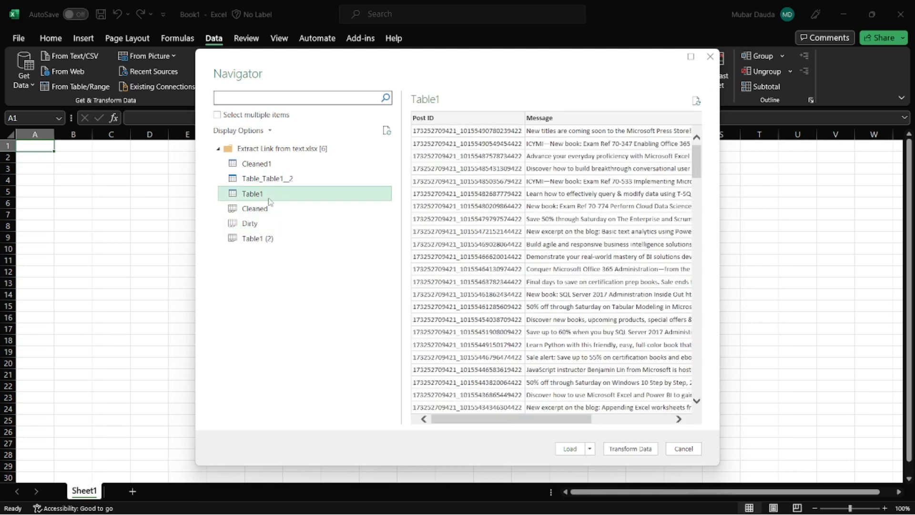
left_click_drag(535, 418, 670, 426)
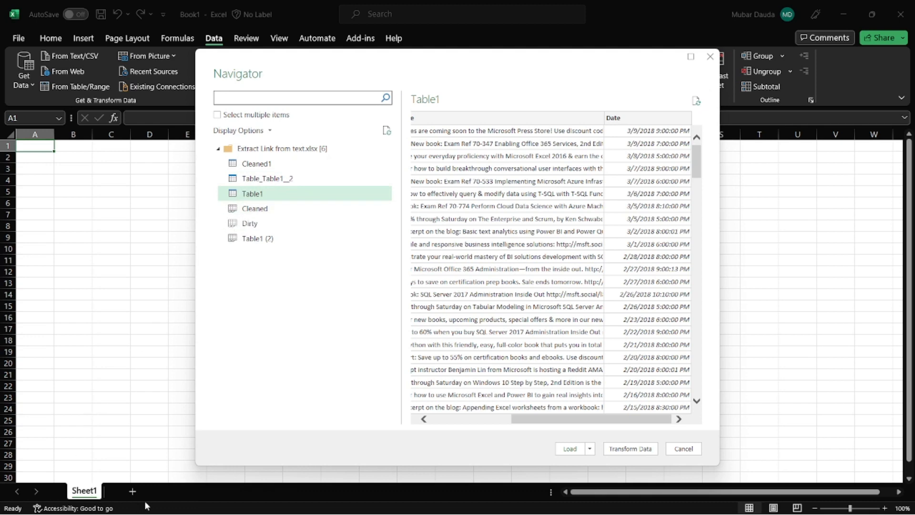
Compare the Table1 import preview with the Dirty sheet of the Extract Link from text workbook.
mouse_move(492, 500)
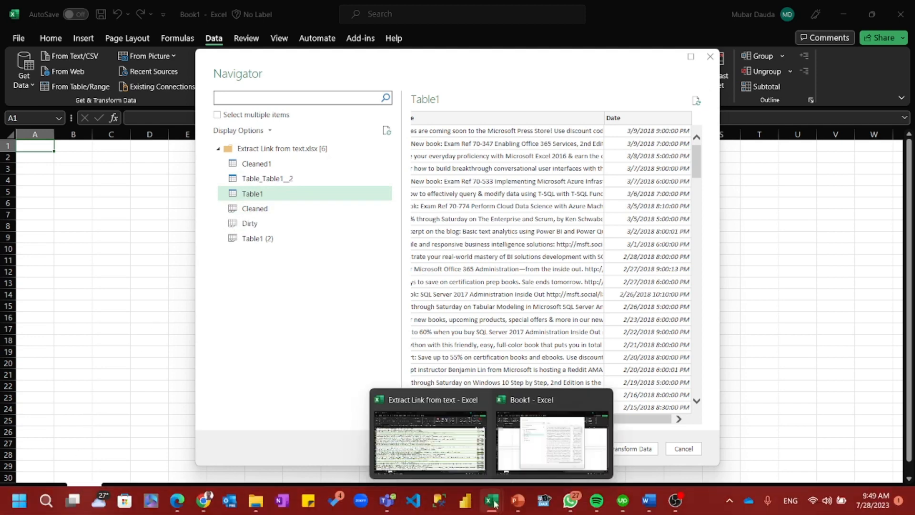
left_click(424, 434)
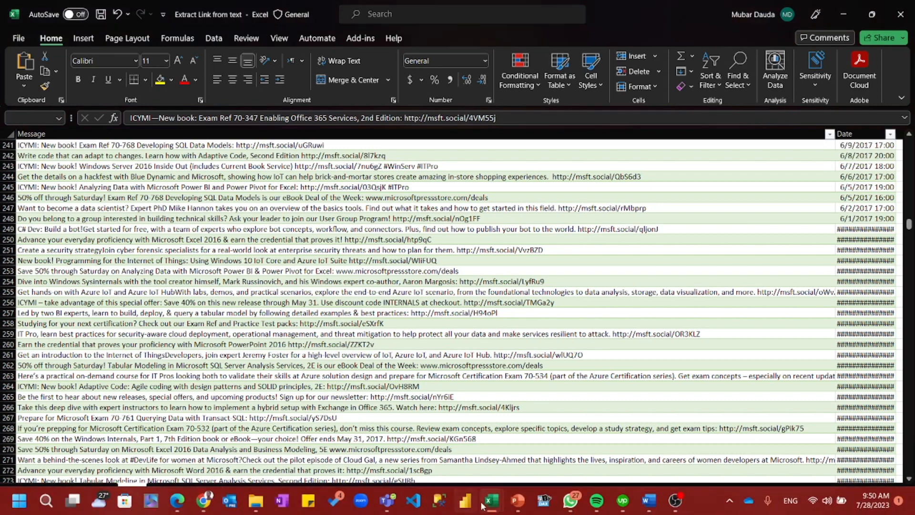
mouse_move(492, 501)
left_click(521, 463)
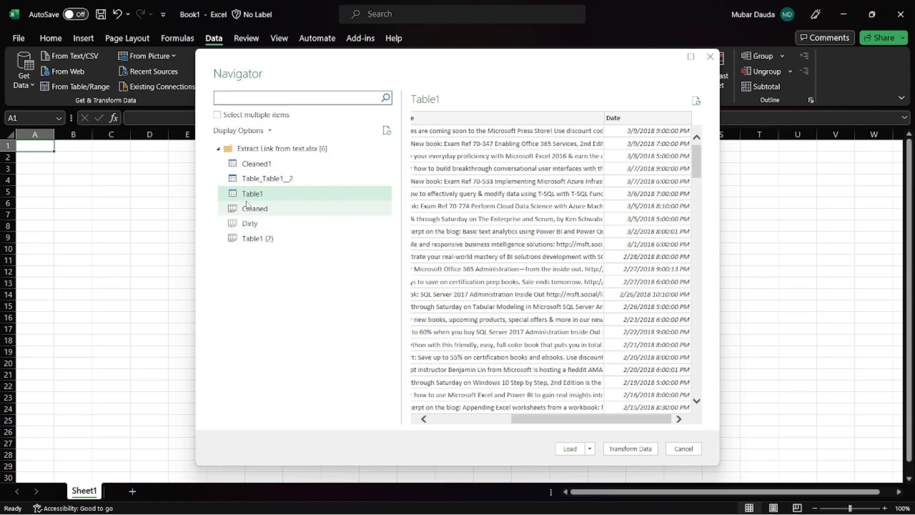
mouse_move(391, 513)
mouse_move(482, 504)
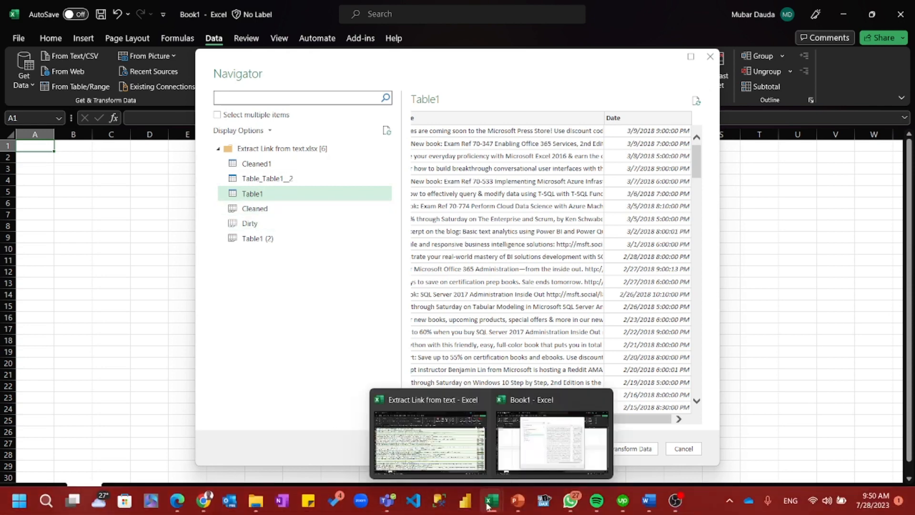
left_click(431, 441)
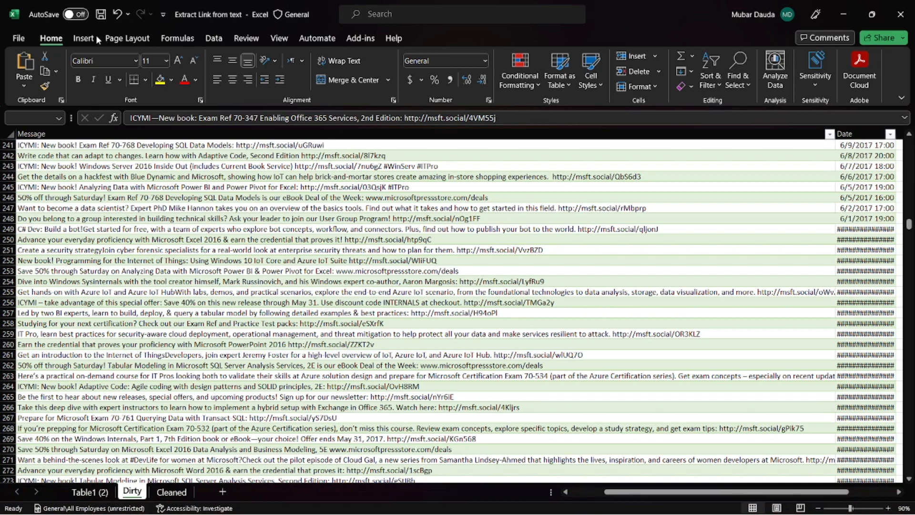
mouse_move(491, 501)
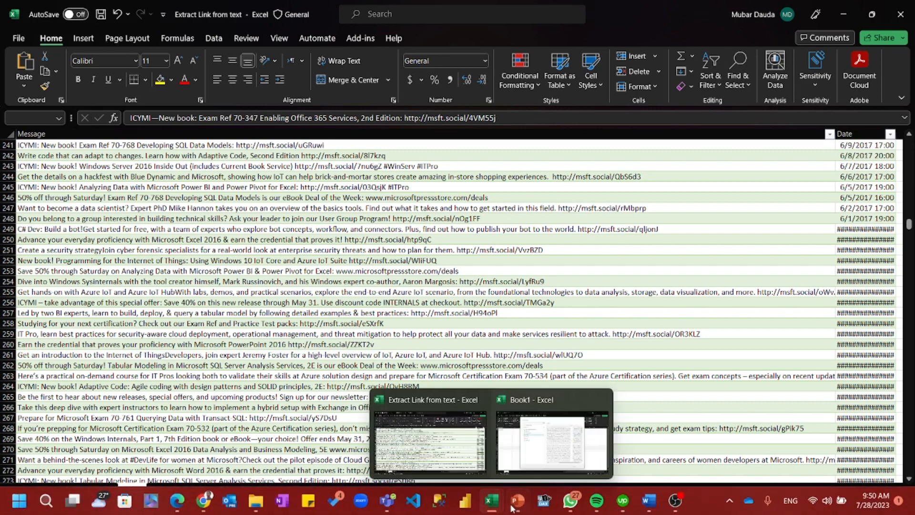
left_click(529, 444)
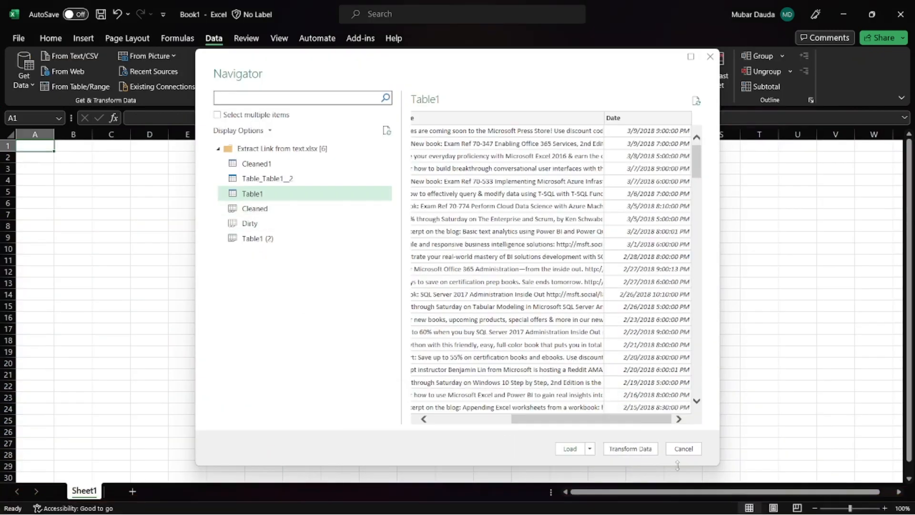
Open Table1 in the Power Query Editor for transformation and check it against the source workbook's Dirty sheet.
left_click(630, 448)
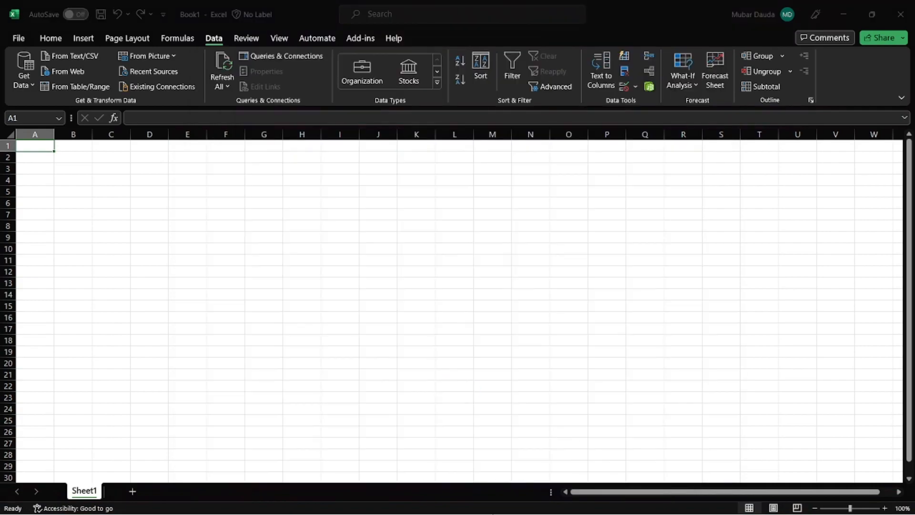
mouse_move(493, 509)
left_click(440, 447)
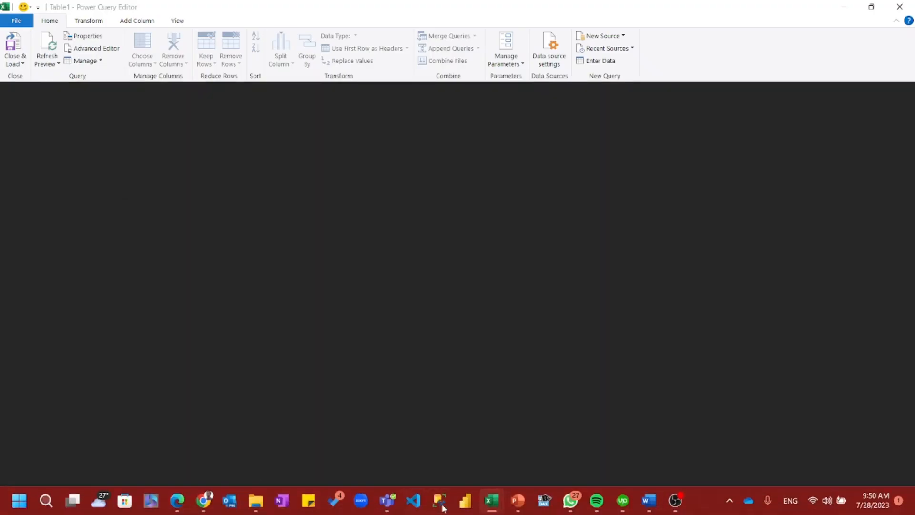
mouse_move(492, 501)
left_click(432, 433)
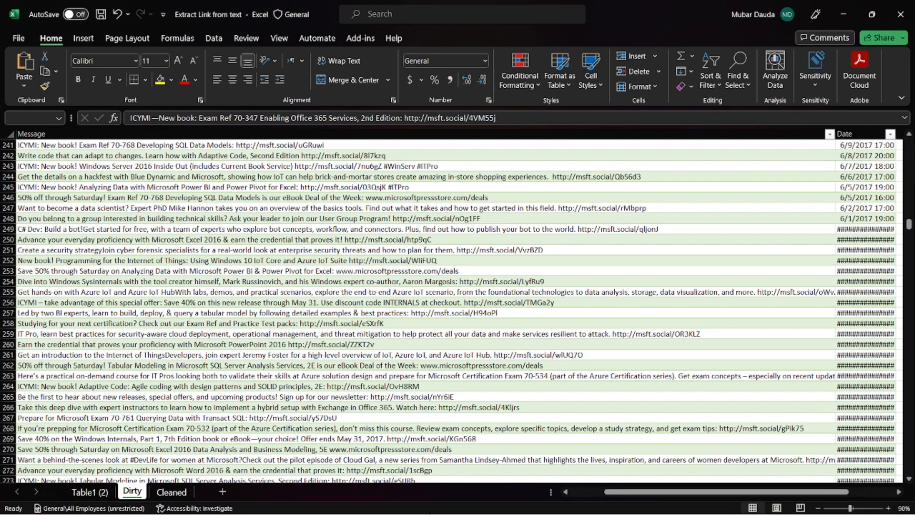
mouse_move(492, 500)
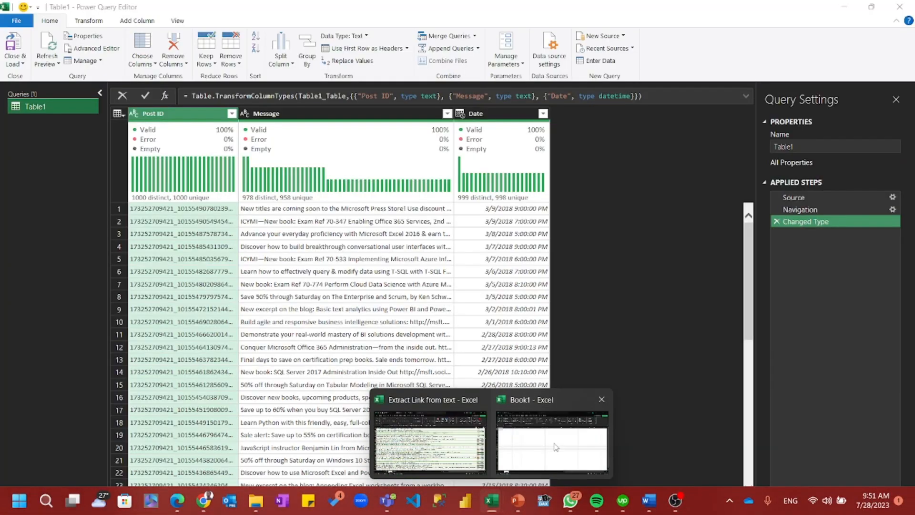
left_click(555, 447)
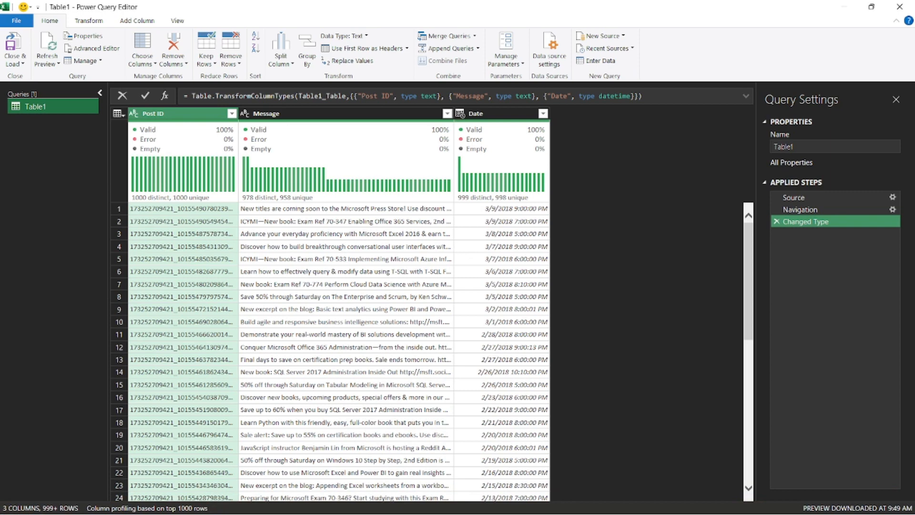
mouse_move(492, 500)
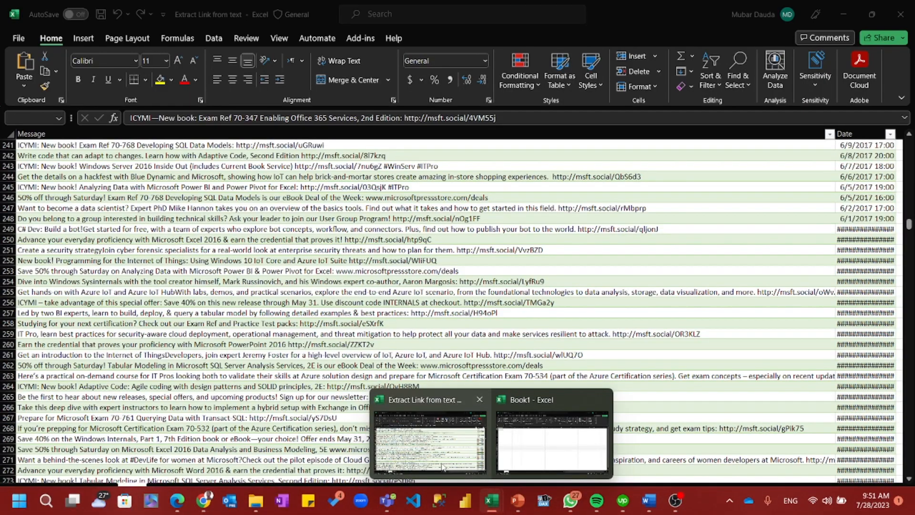
left_click(443, 467)
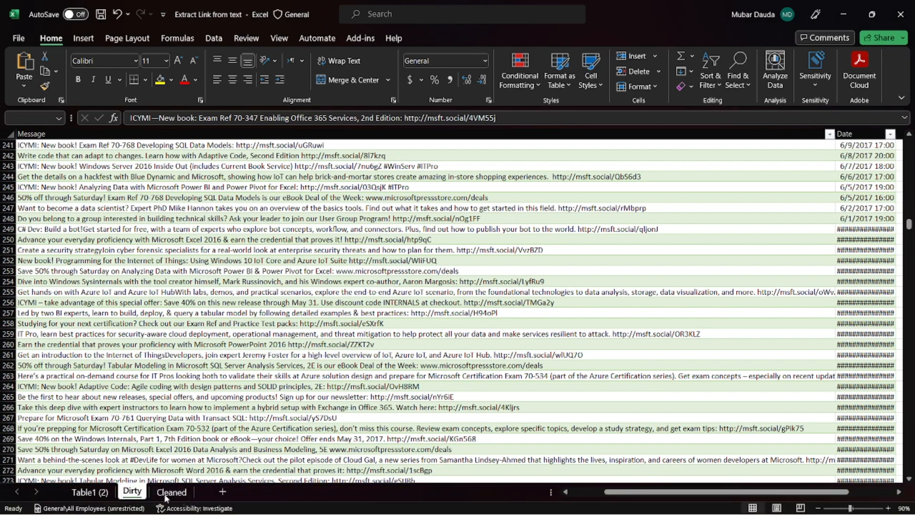
mouse_move(491, 500)
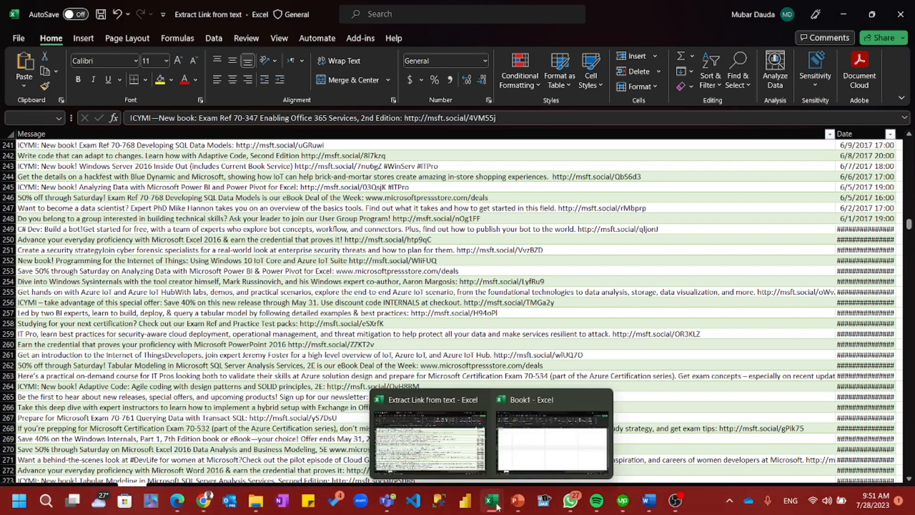
left_click(526, 451)
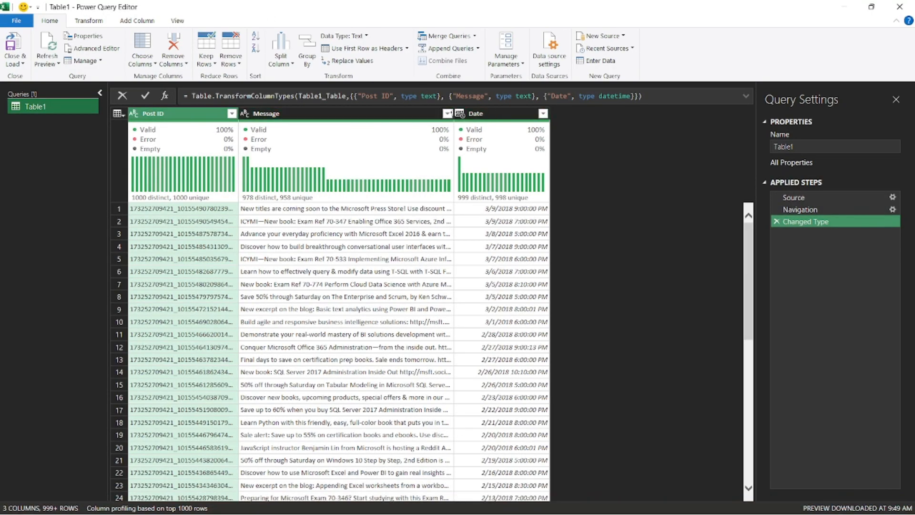
Widen the Message column to fit its full text and look through the messages down to about row 130.
double_click(454, 115)
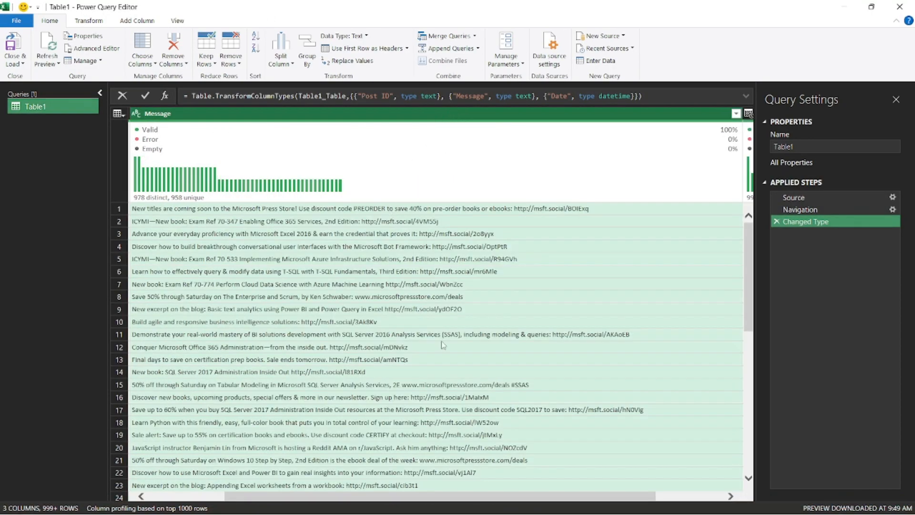
left_click_drag(486, 498, 230, 487)
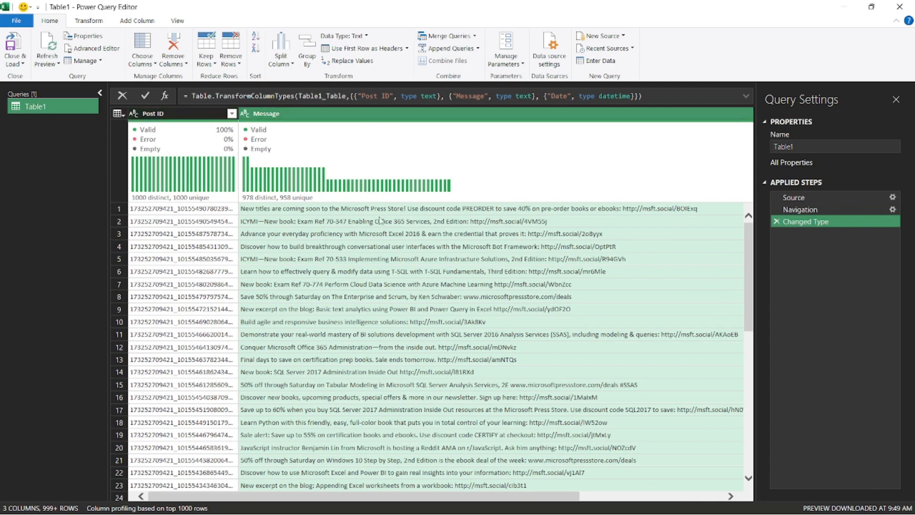
mouse_move(388, 498)
mouse_move(465, 497)
left_mouse_down()
mouse_move(582, 501)
mouse_move(472, 501)
left_mouse_up()
mouse_move(450, 180)
scroll(487, 398, "down", 4)
scroll(466, 387, "down", 20)
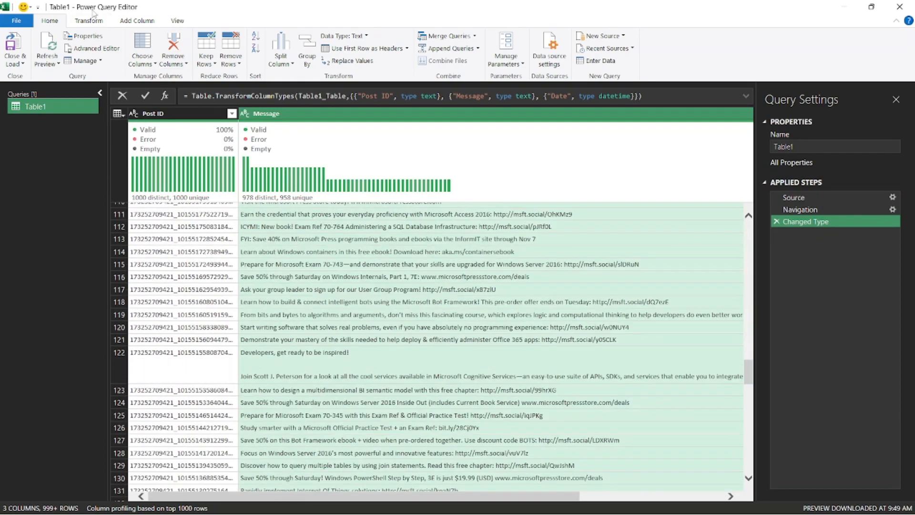
Count the rows of Table1 and remove the counting step from the query.
left_click(88, 21)
left_click(88, 61)
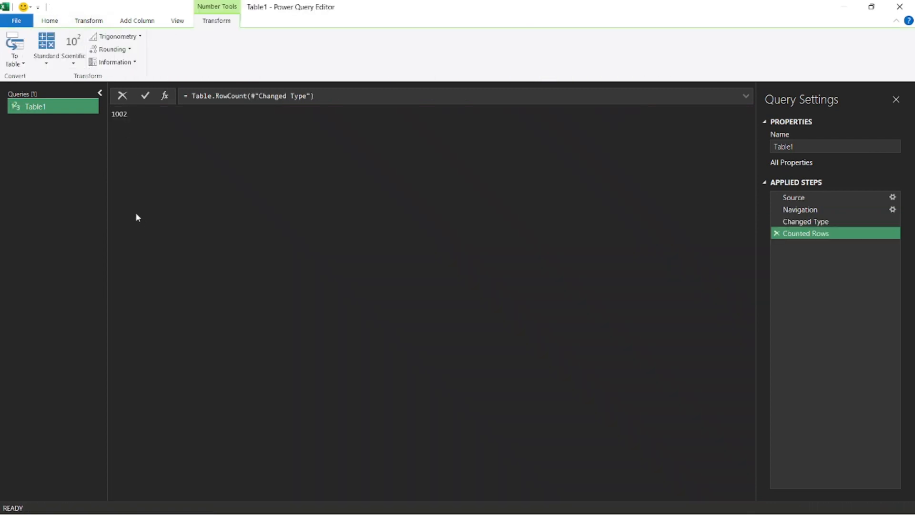
left_click(777, 234)
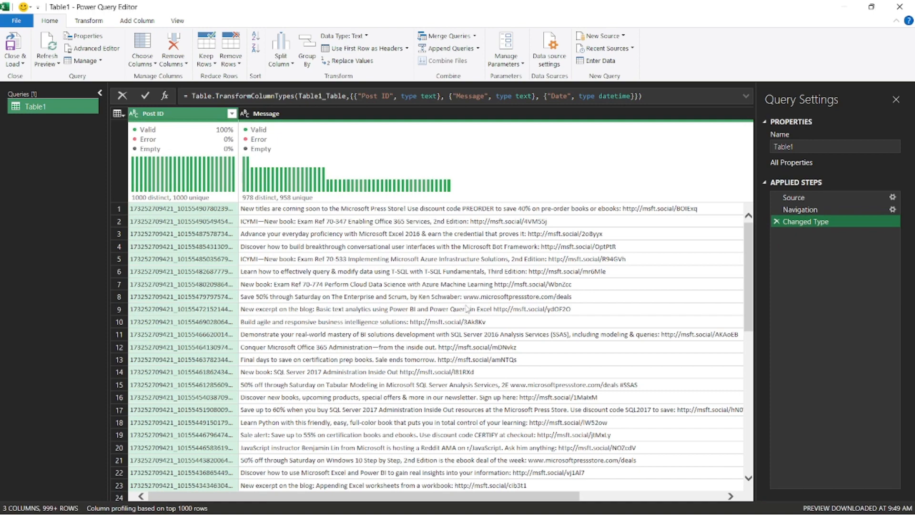
Examine the Message column from the first row to about row 230 for the link formats and their positions in the text.
scroll(467, 299, "down", 4)
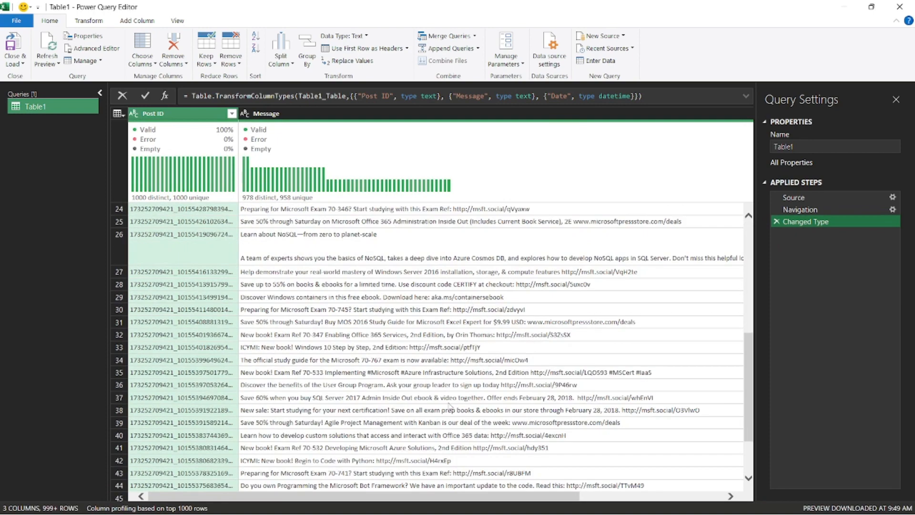
scroll(472, 396, "down", 1)
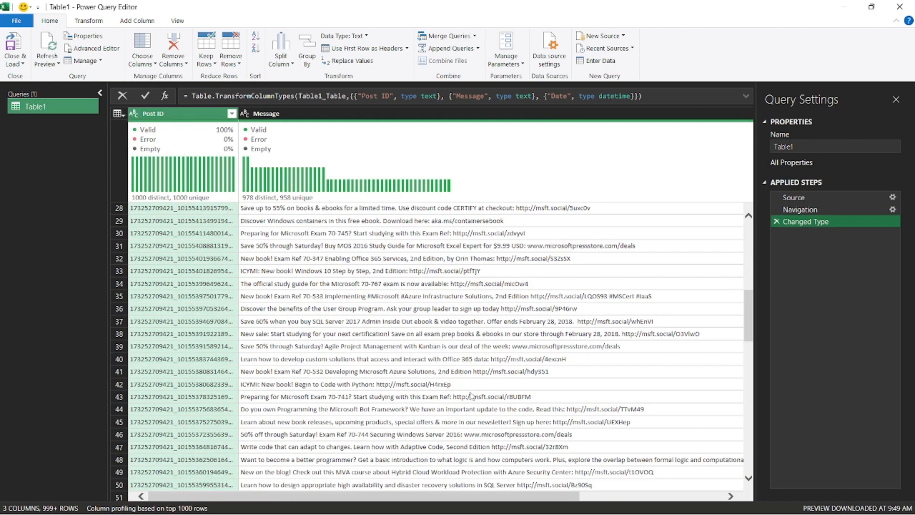
scroll(472, 396, "down", 3)
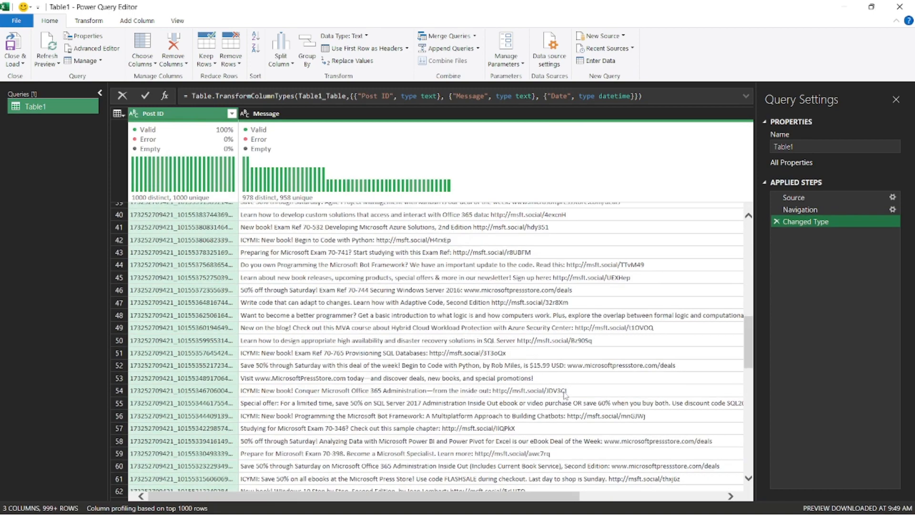
scroll(528, 444, "down", 3)
scroll(528, 445, "down", 3)
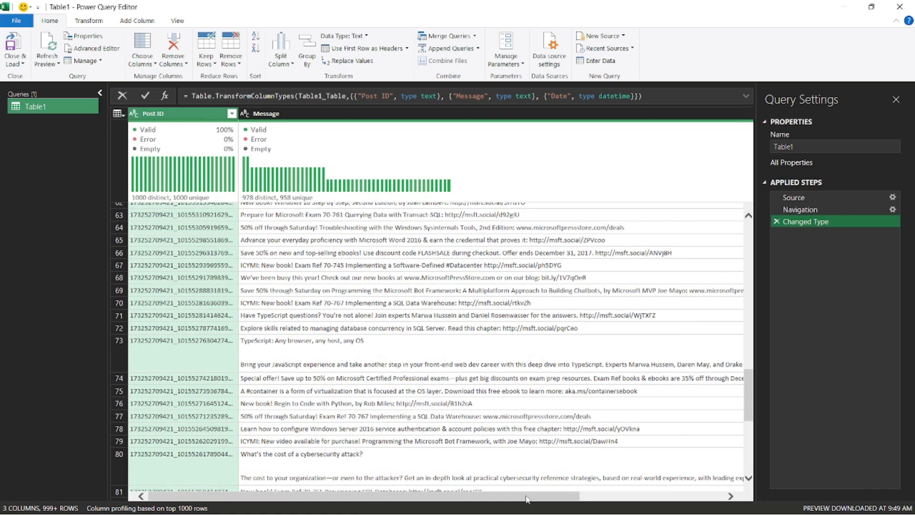
left_click_drag(527, 500, 603, 503)
scroll(512, 443, "down", 3)
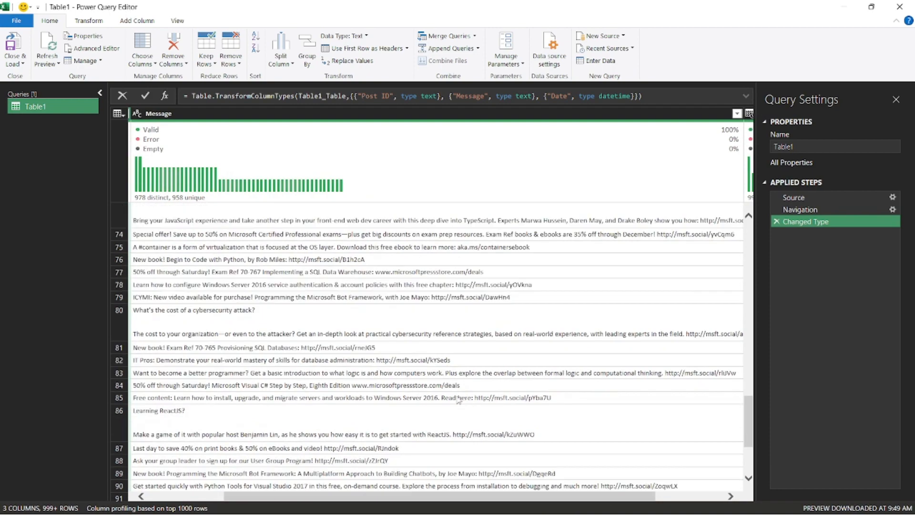
left_click_drag(491, 499, 447, 495)
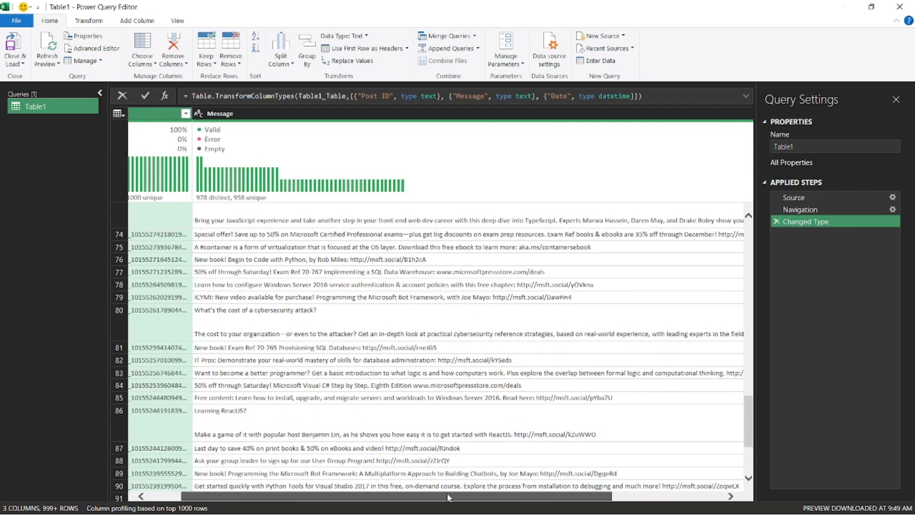
scroll(444, 446, "down", 3)
scroll(444, 445, "down", 3)
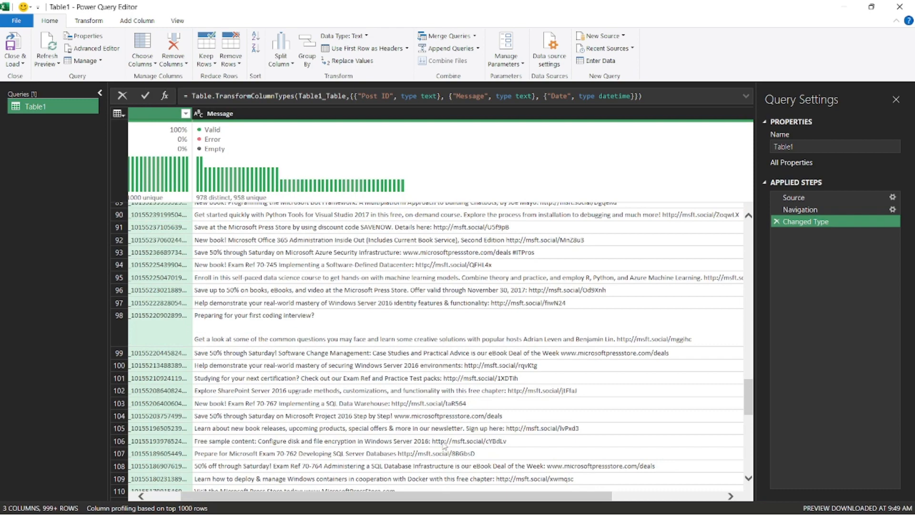
scroll(444, 446, "down", 3)
scroll(444, 446, "down", 3)
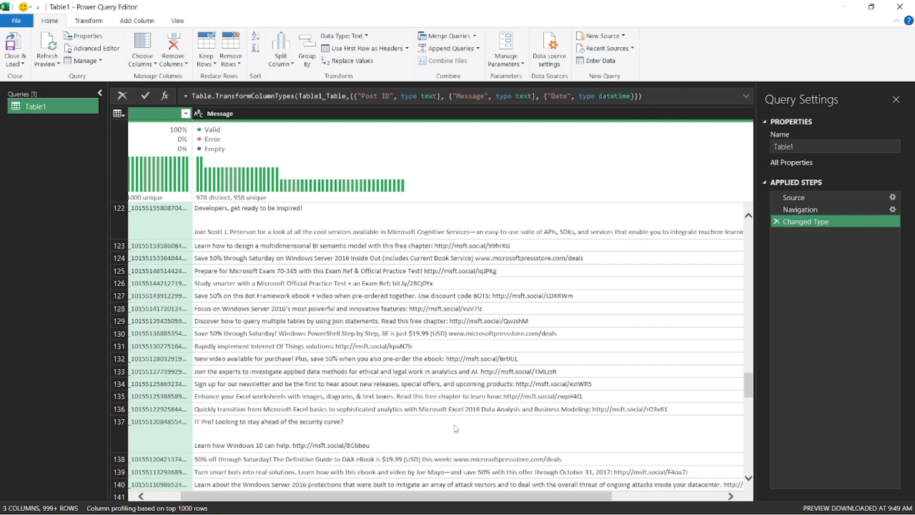
scroll(465, 394, "down", 3)
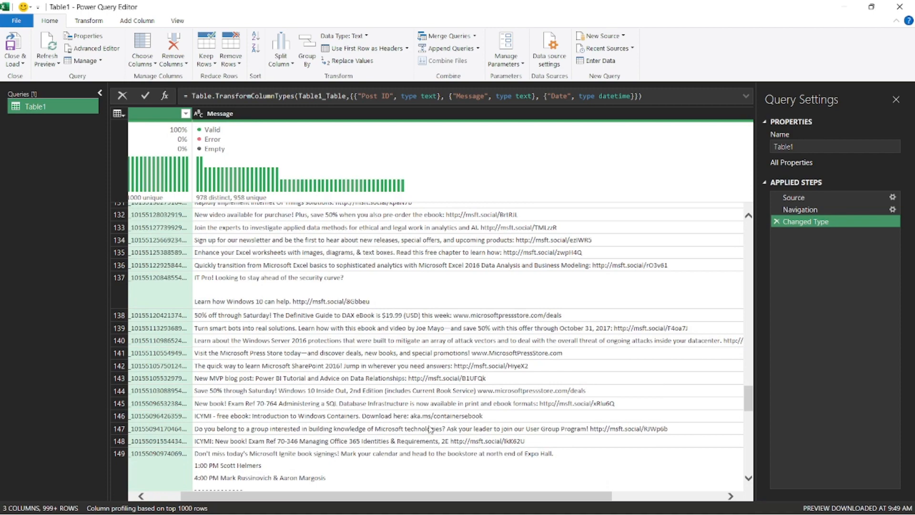
scroll(430, 430, "down", 3)
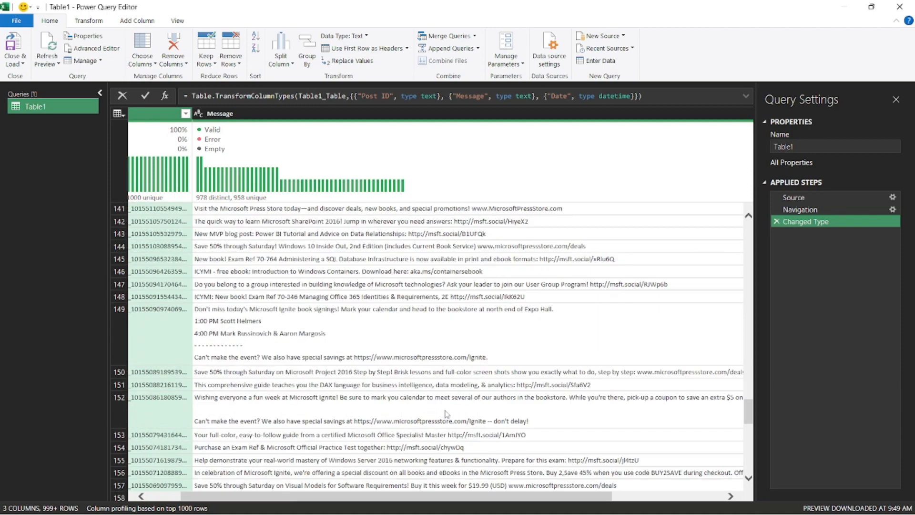
scroll(447, 413, "down", 5)
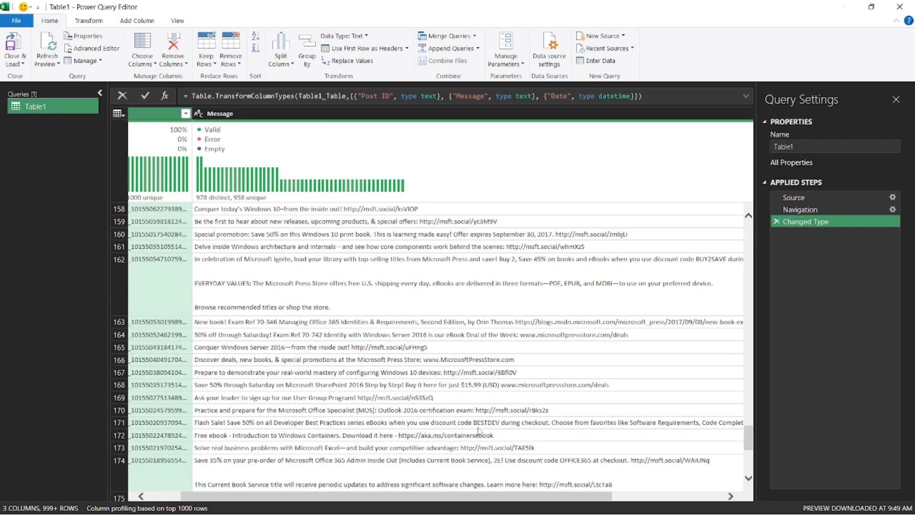
scroll(479, 432, "down", 3)
scroll(449, 410, "down", 3)
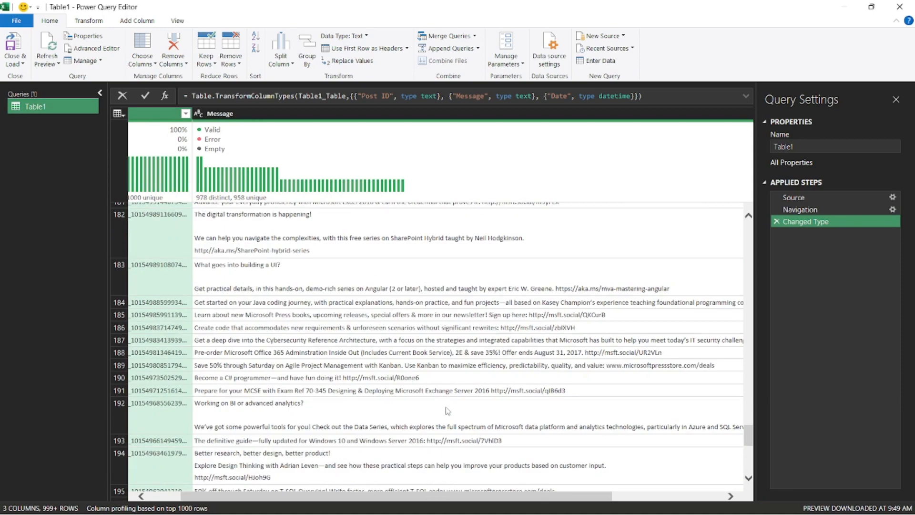
scroll(448, 411, "down", 3)
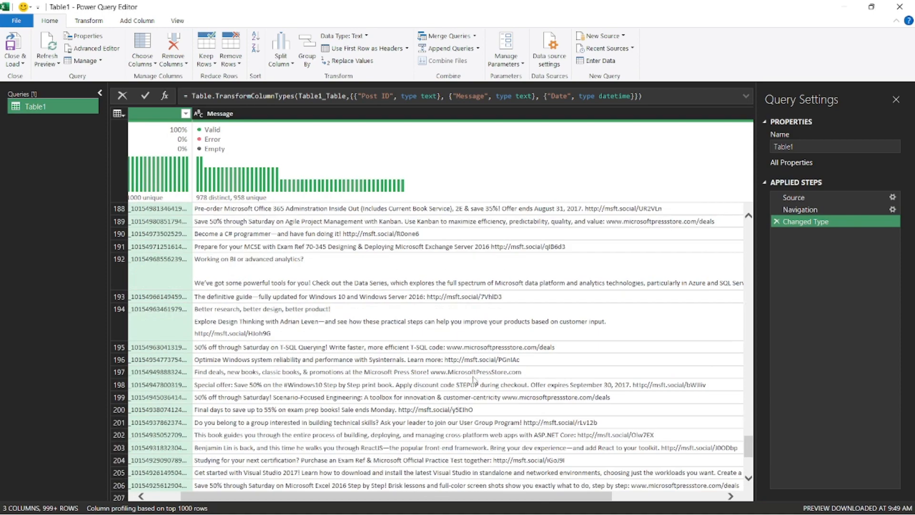
scroll(474, 380, "down", 3)
scroll(474, 380, "down", 3)
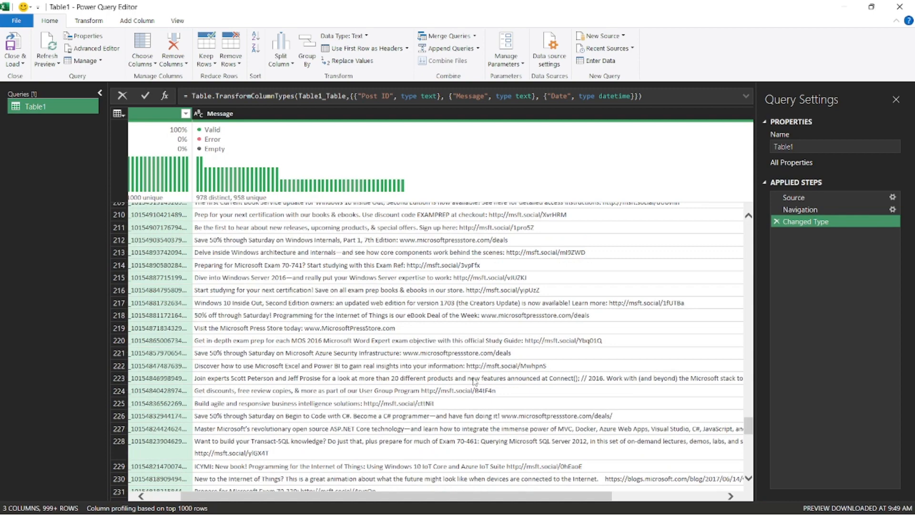
Continue examining the link formats in the Message column from about row 230 to row 310 and return to the first row.
scroll(475, 381, "down", 3)
scroll(474, 382, "down", 3)
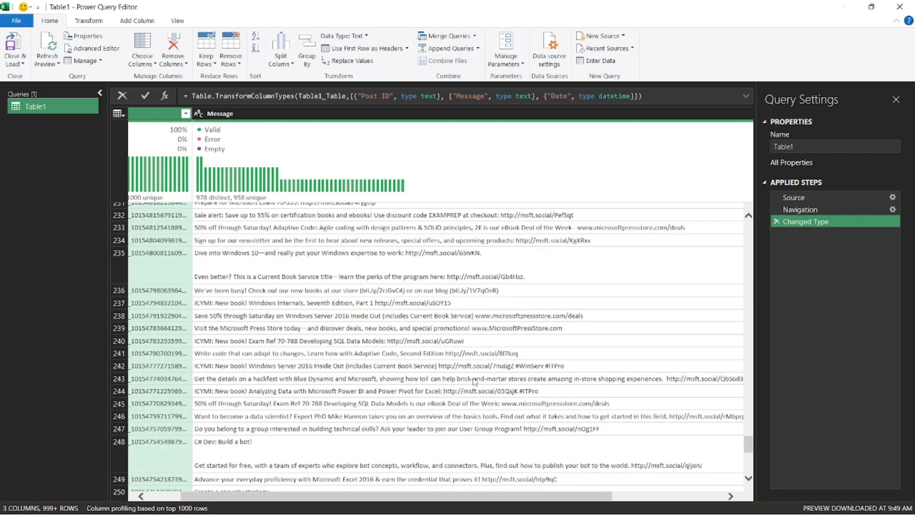
scroll(476, 381, "down", 3)
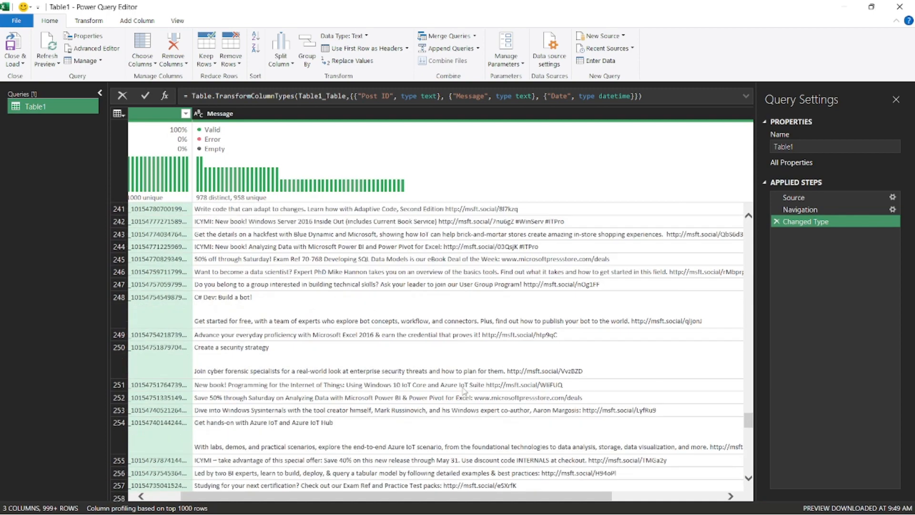
scroll(464, 391, "down", 5)
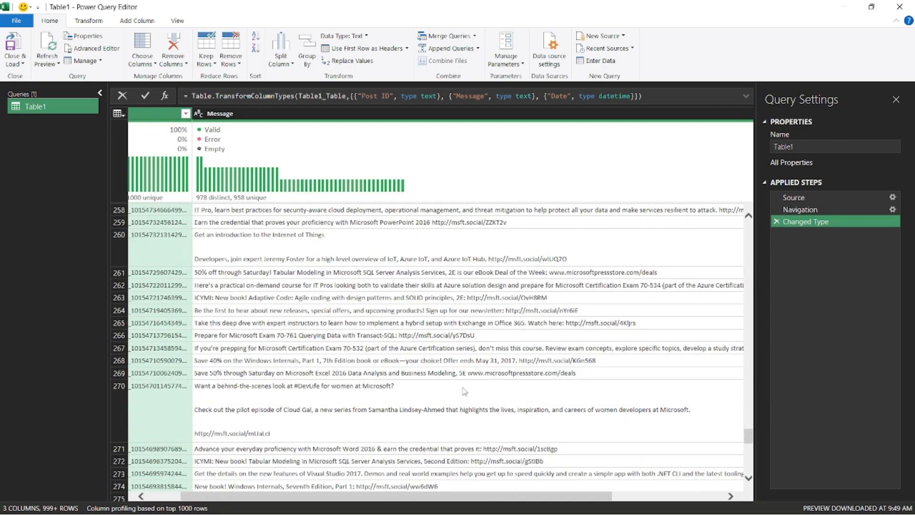
scroll(465, 391, "down", 5)
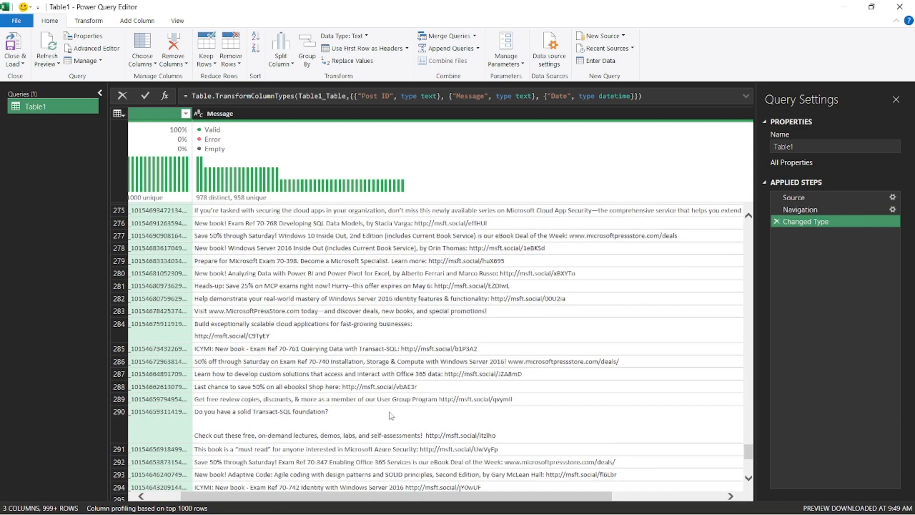
scroll(395, 415, "down", 6)
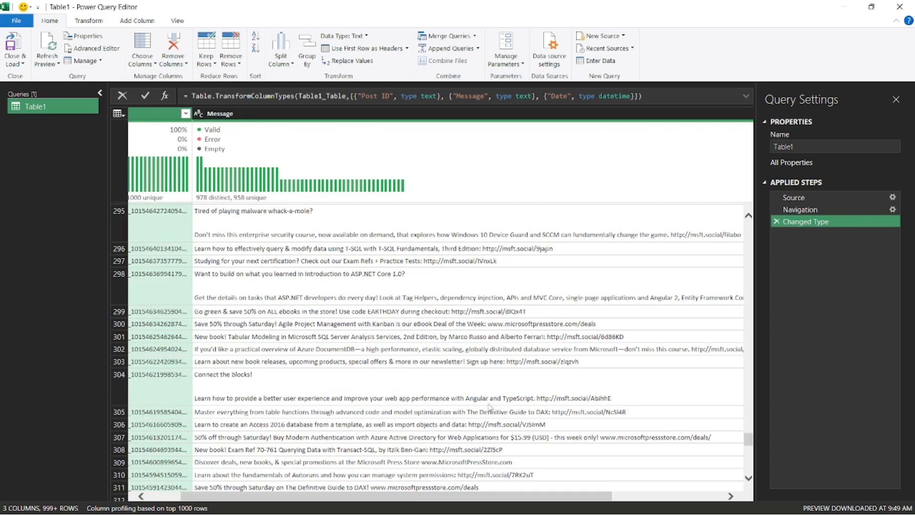
scroll(451, 425, "up", 20)
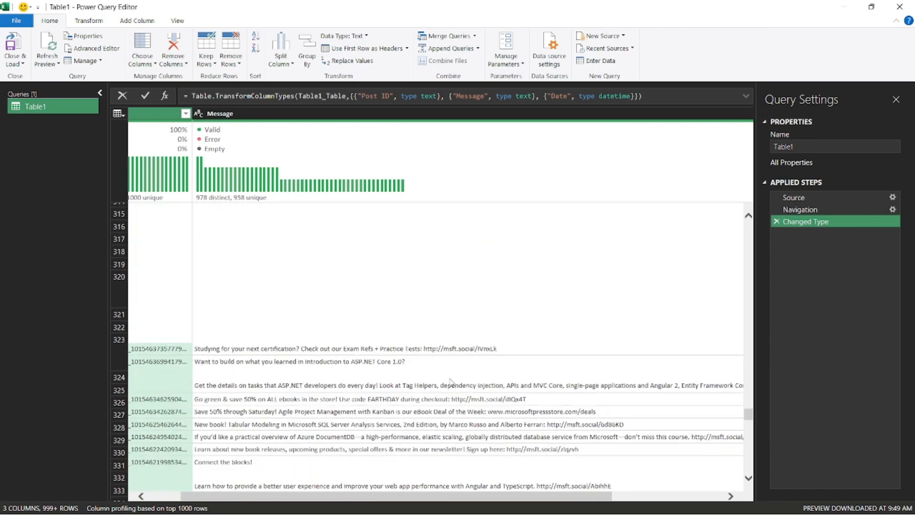
scroll(450, 368, "up", 20)
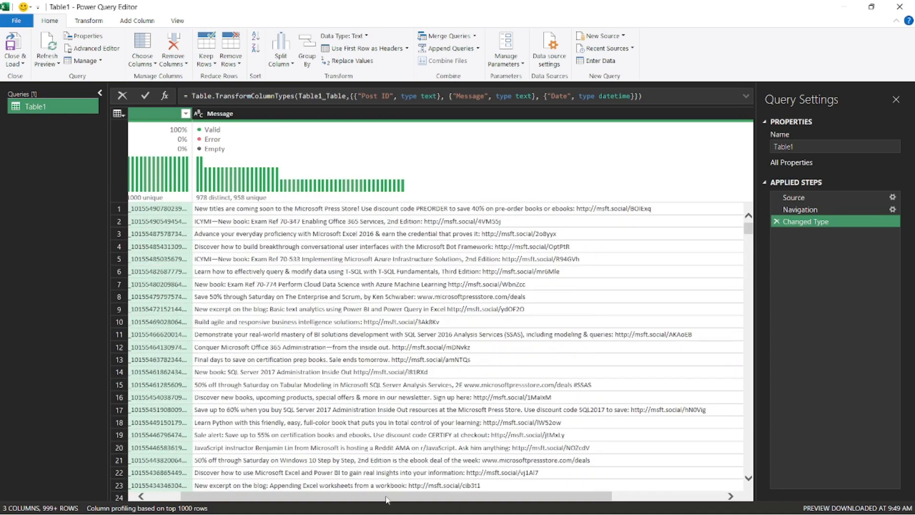
Duplicate the Message column.
left_click_drag(384, 496, 350, 499)
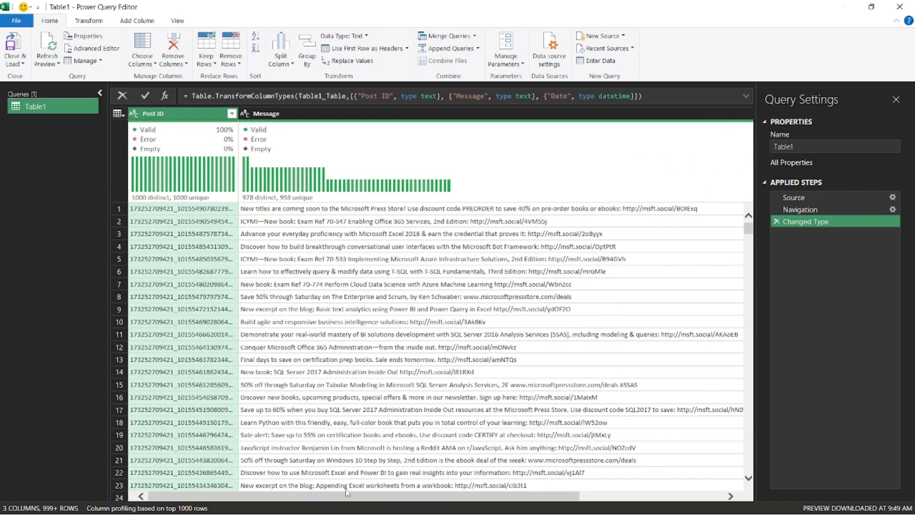
left_click(460, 116)
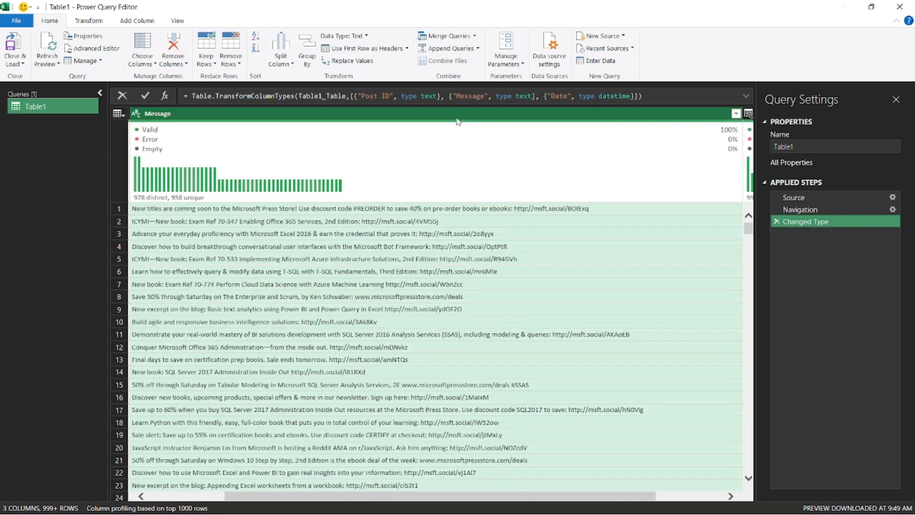
right_click(458, 121)
left_click(458, 164)
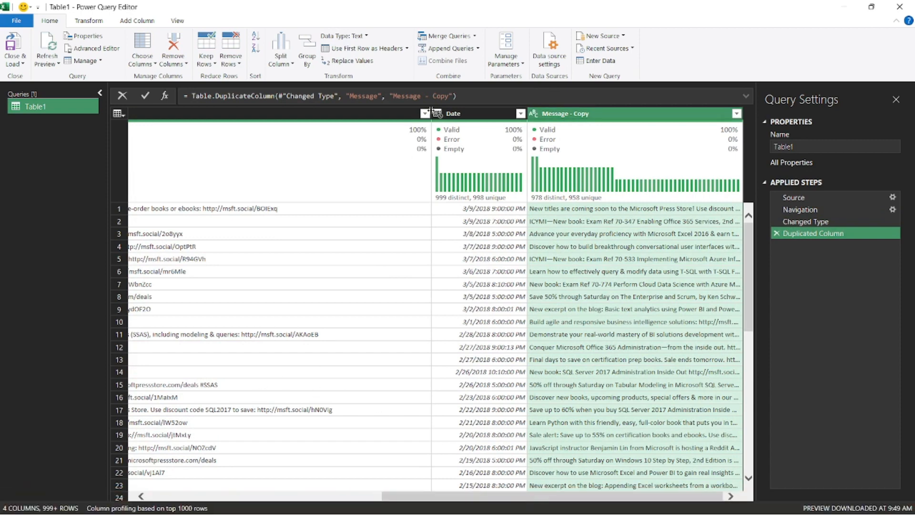
Narrow the original Message column and widen the Message - Copy column to fit its full text.
left_click_drag(430, 111, 314, 112)
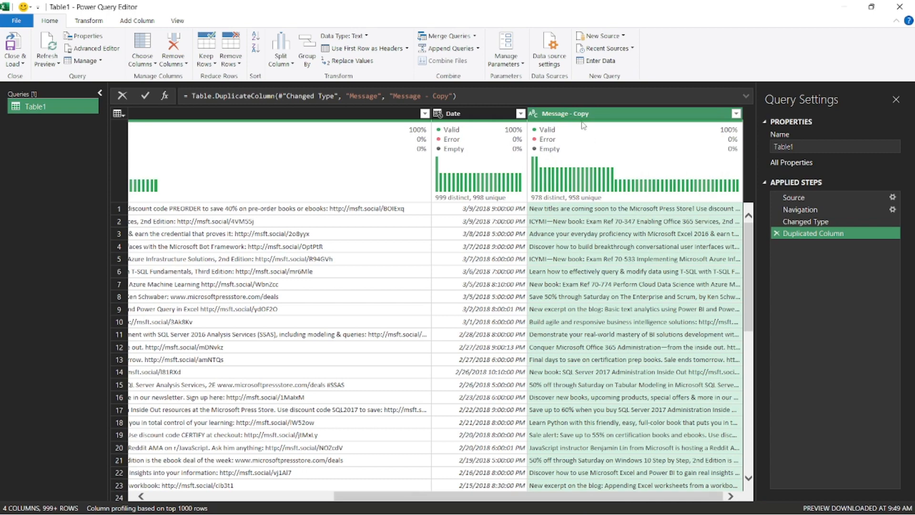
double_click(743, 116)
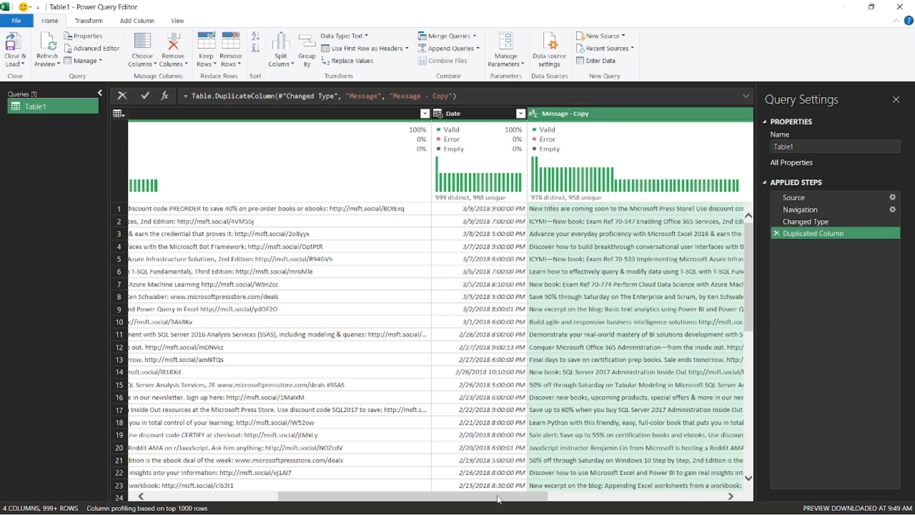
left_click_drag(498, 499, 672, 499)
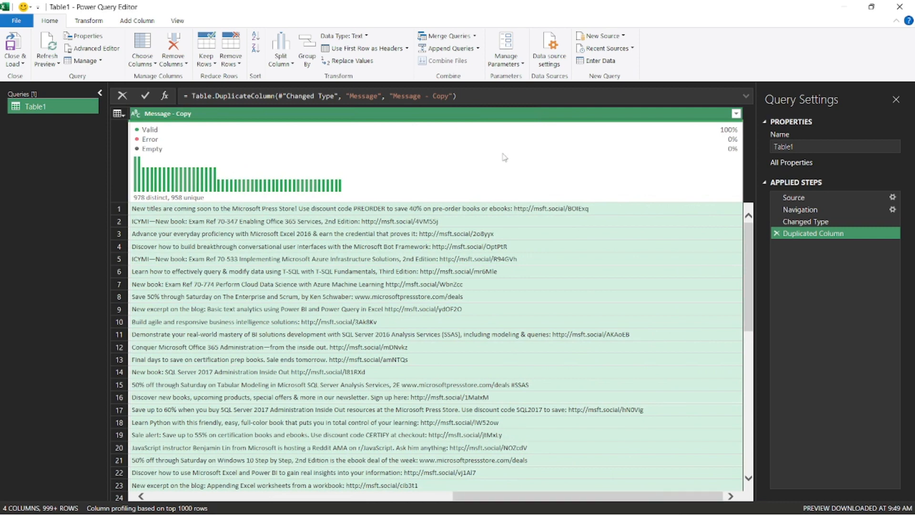
right_click(514, 122)
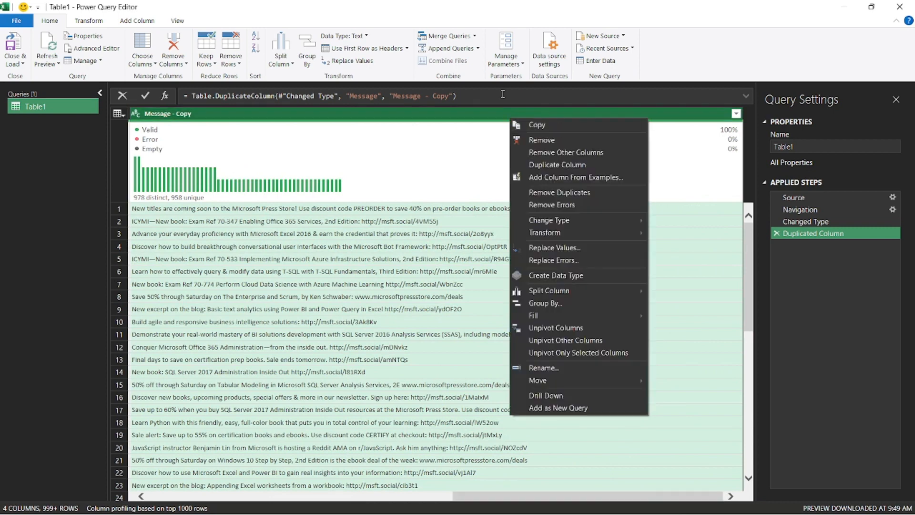
left_click(91, 21)
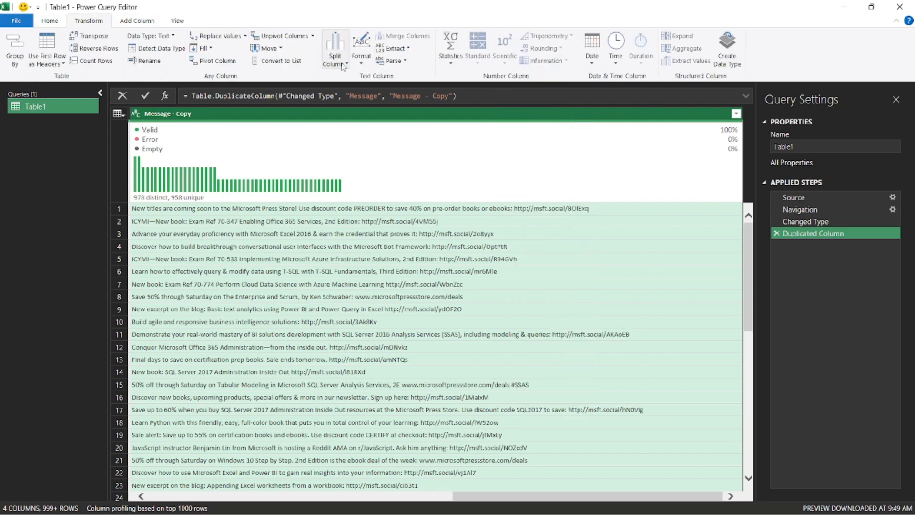
right_click(361, 114)
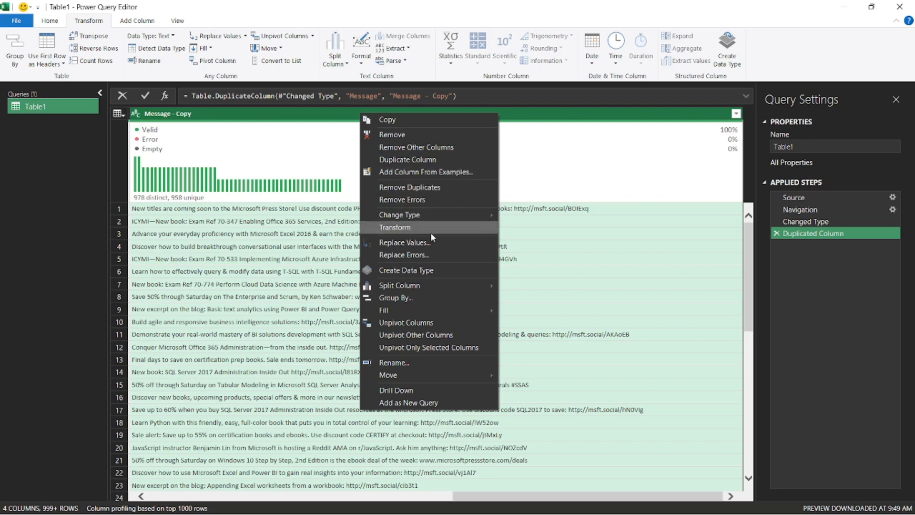
mouse_move(428, 292)
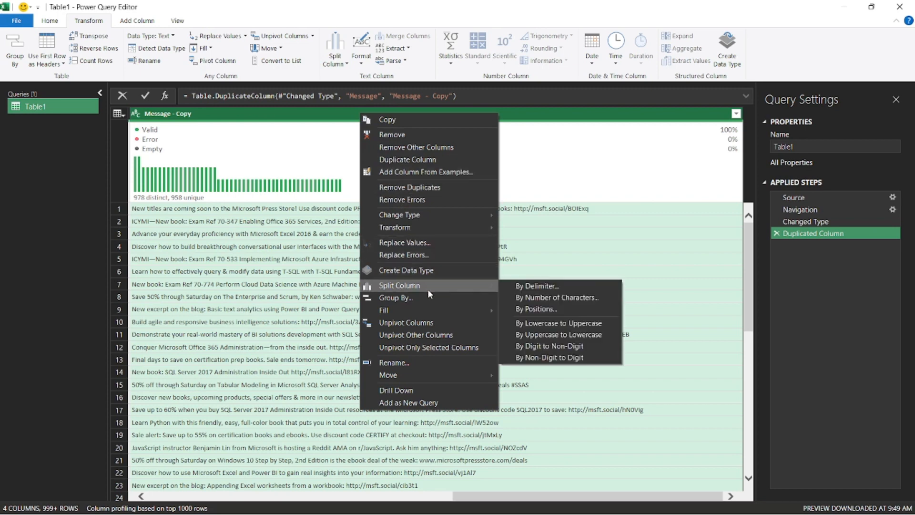
left_click(530, 285)
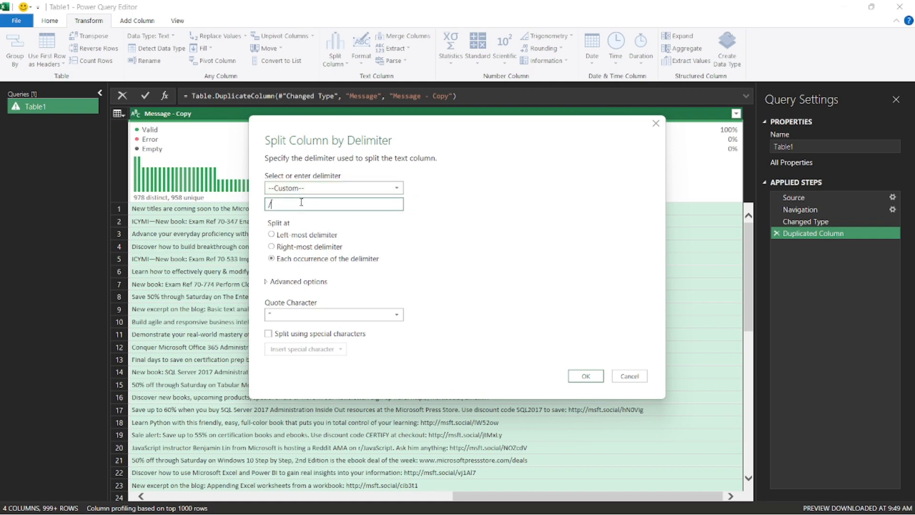
type("http:")
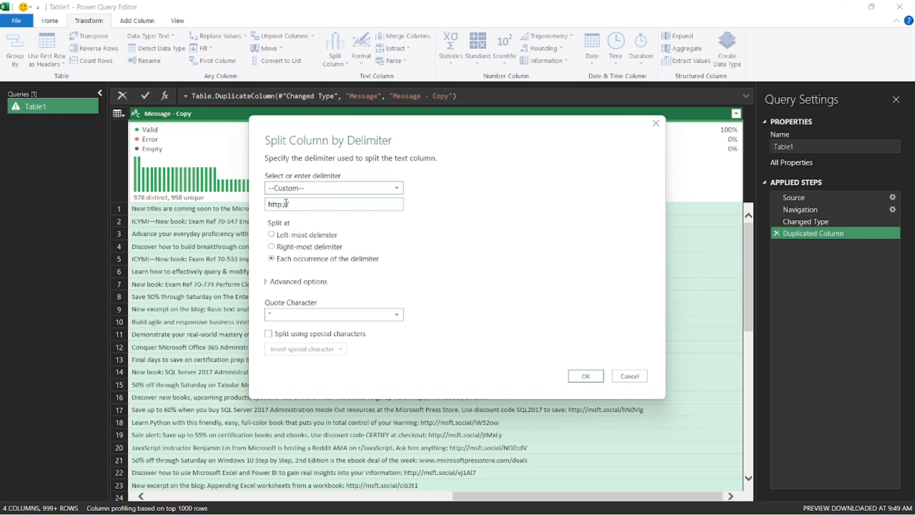
left_click(278, 238)
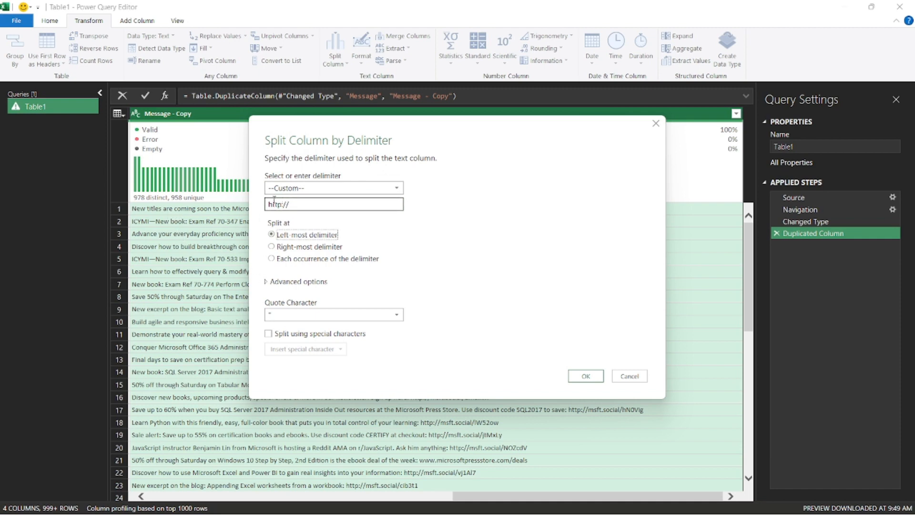
left_click_drag(293, 204, 259, 209)
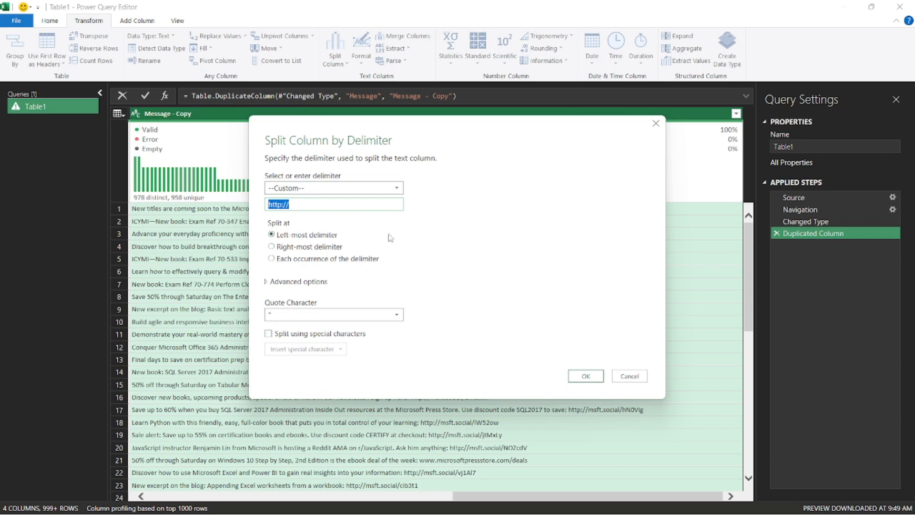
left_click(503, 320)
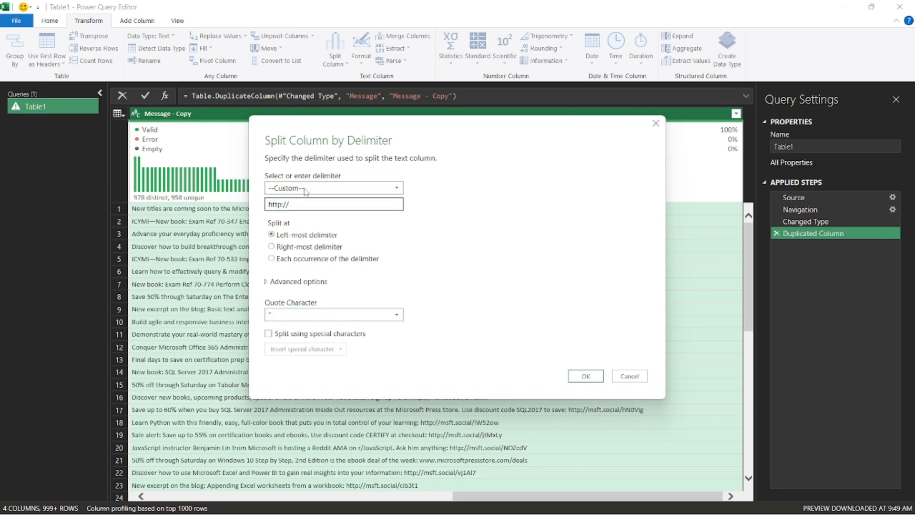
left_click(594, 376)
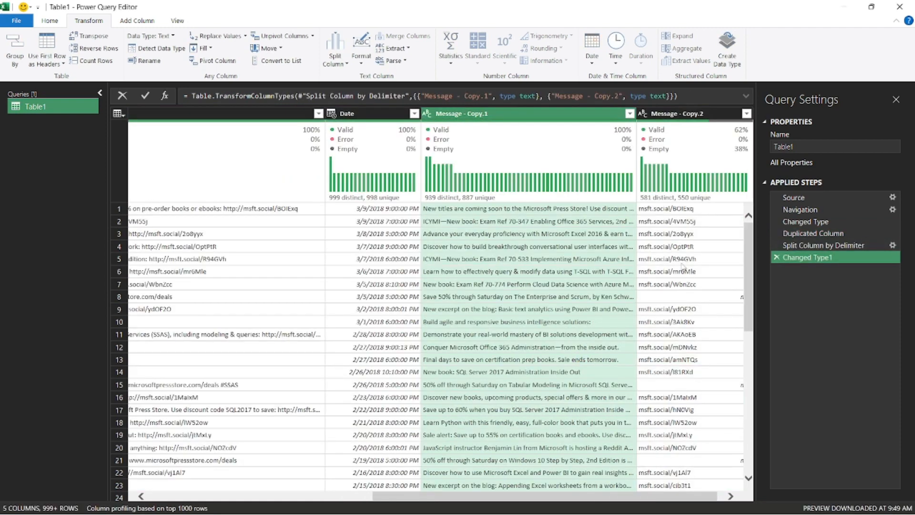
Widen Message - Copy.1 to fit its text and compare both split columns with the original messages down to about row 26.
double_click(636, 113)
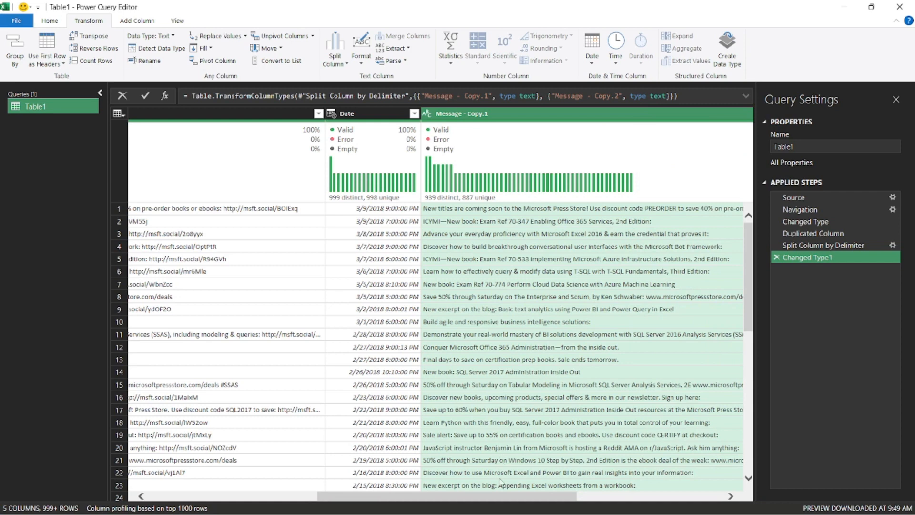
left_click(297, 211)
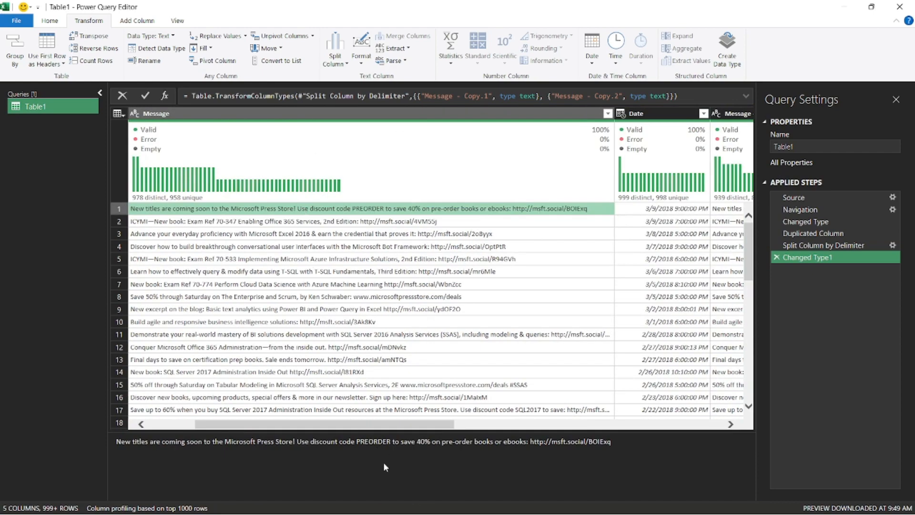
left_click_drag(409, 432, 730, 434)
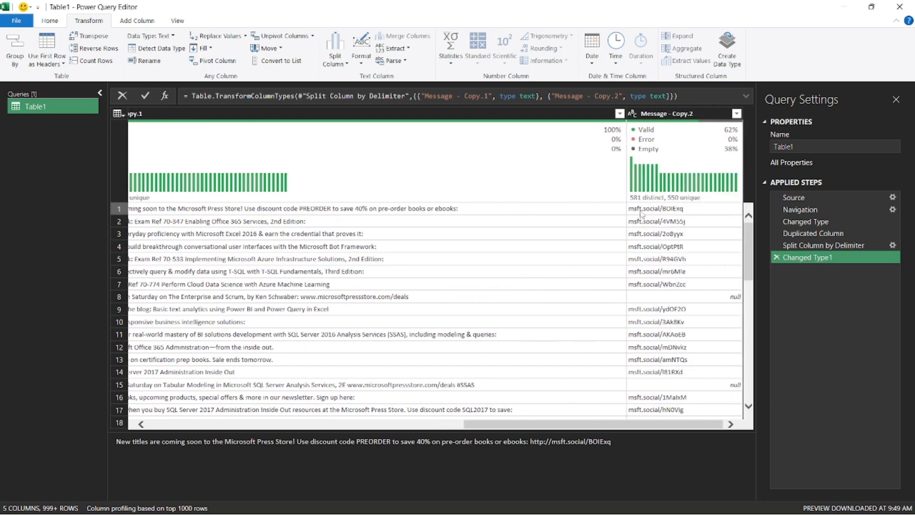
left_click_drag(496, 426, 600, 431)
scroll(345, 356, "down", 3)
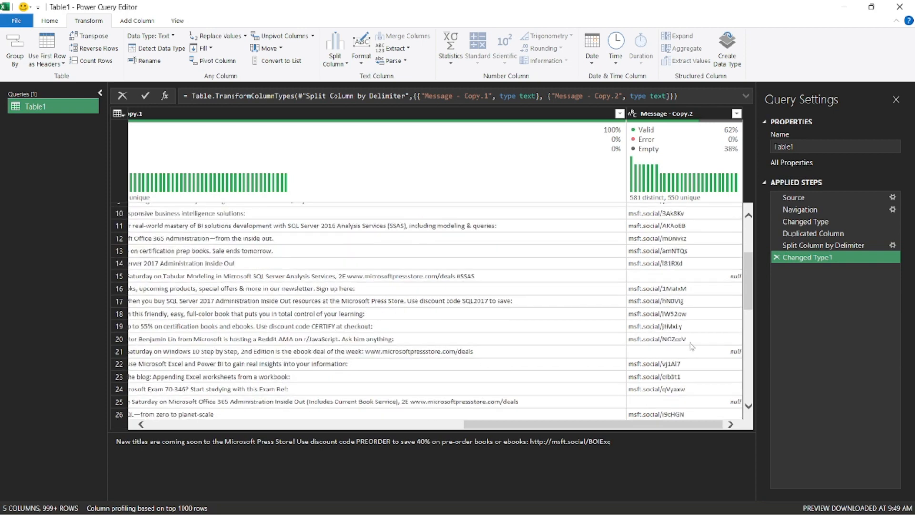
scroll(693, 347, "down", 3)
scroll(524, 314, "up", 3)
Expand the formula area and show the full M formula of the Split Column by Delimiter step.
mouse_move(541, 425)
left_mouse_down()
mouse_move(318, 426)
mouse_move(266, 425)
mouse_move(463, 416)
mouse_move(259, 414)
mouse_move(543, 433)
left_mouse_up()
left_click(748, 96)
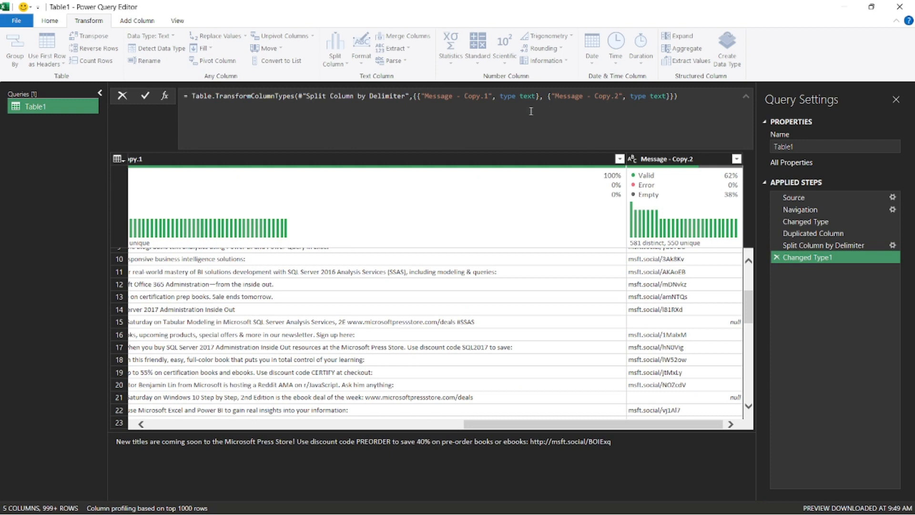
left_click(816, 245)
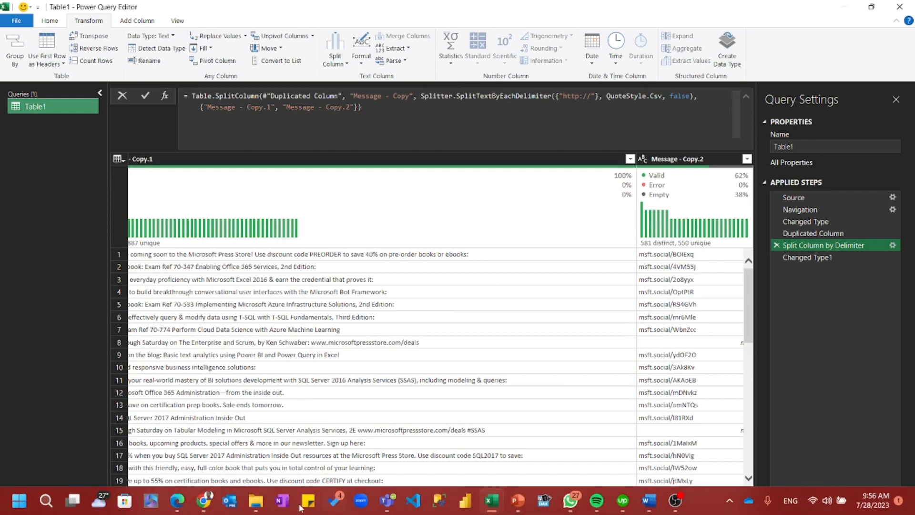
Switch to Chrome and open the Web.Contents page of Microsoft Learn's Power Query M reference in a maximized window.
mouse_move(202, 509)
left_click(199, 445)
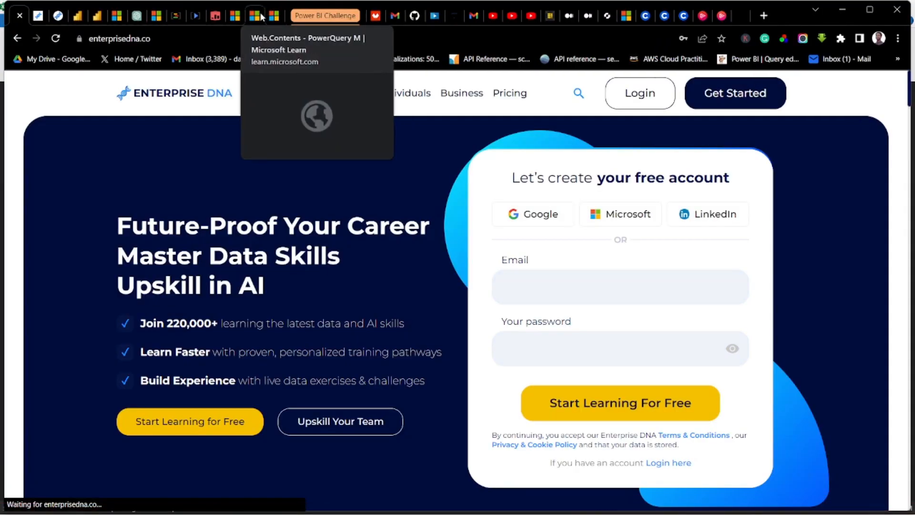
left_click(256, 16)
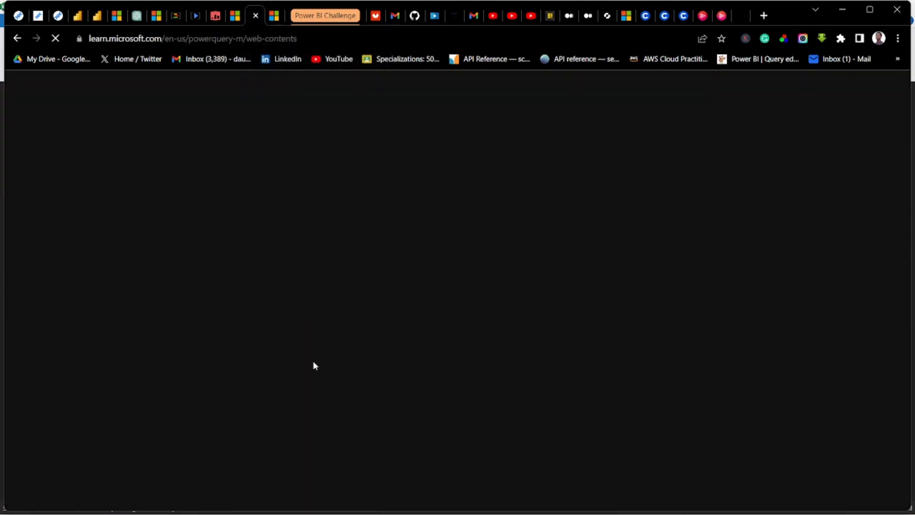
left_click(870, 9)
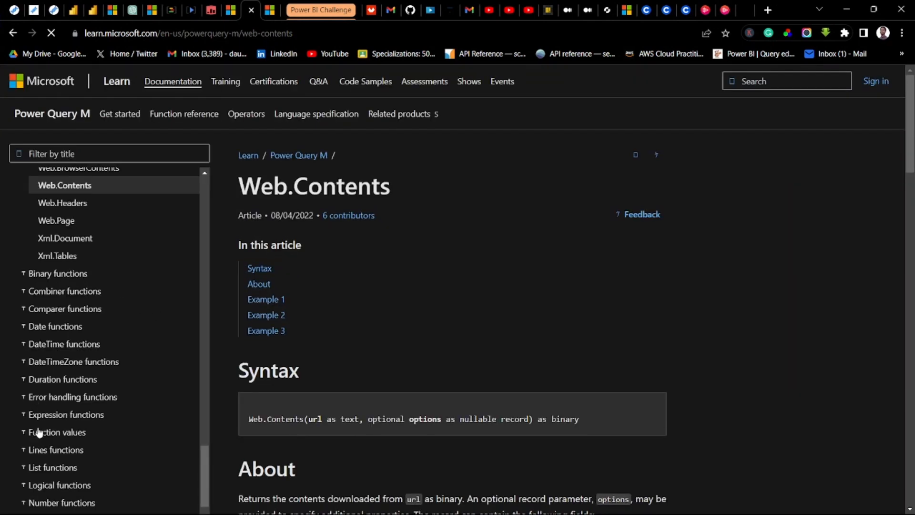
Expand the Splitter functions group in the Power Query M reference and look through its functions.
scroll(40, 398, "down", 3)
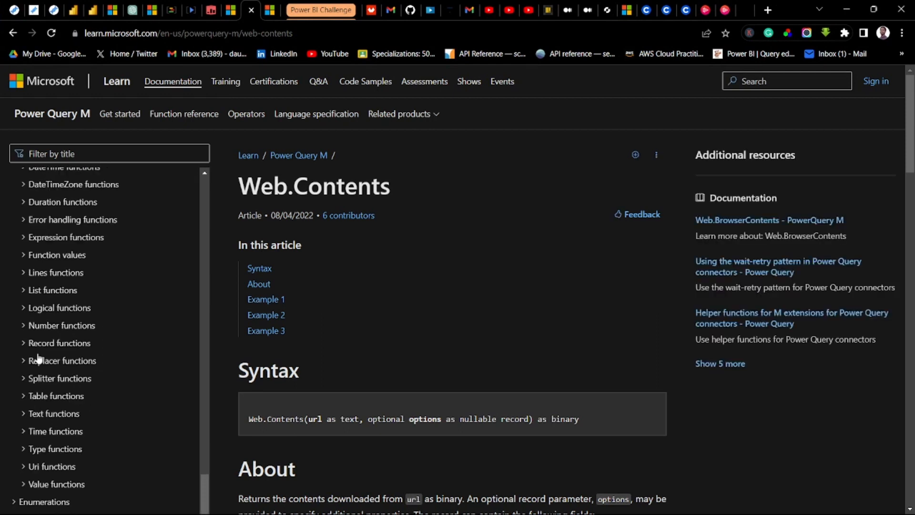
left_click(27, 380)
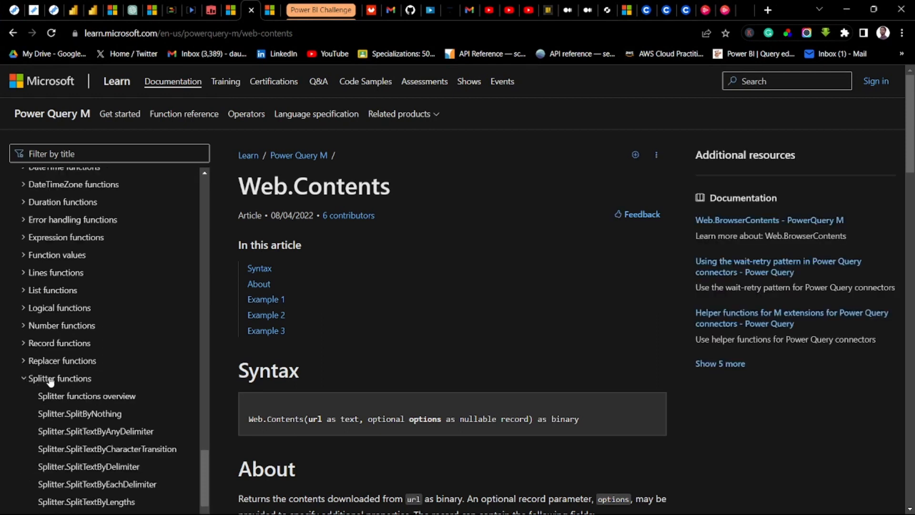
scroll(45, 377, "down", 3)
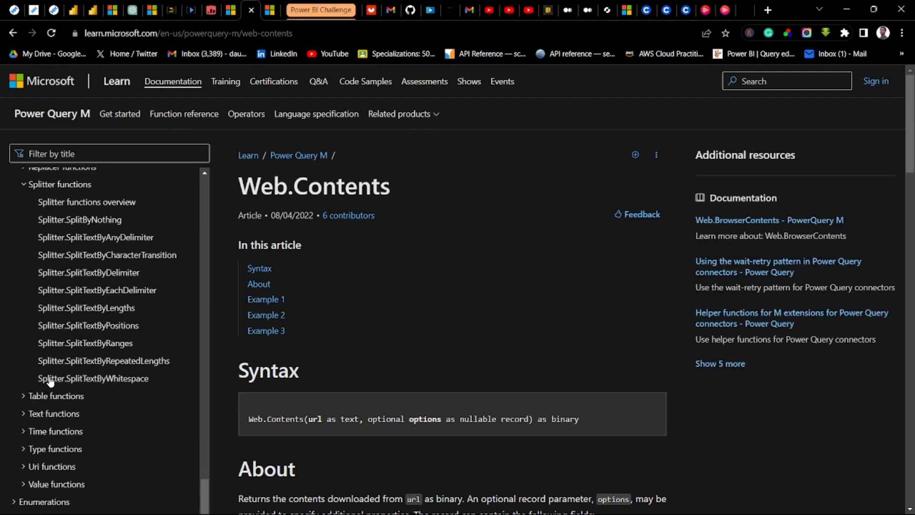
Open the Splitter.SplitTextByEachDelimiter reference page and read its description and both examples.
left_click(88, 292)
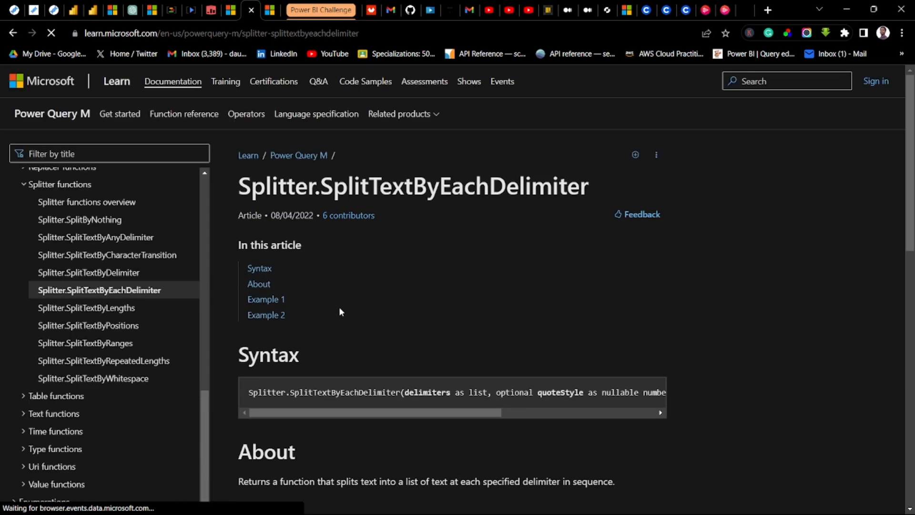
scroll(312, 295, "down", 3)
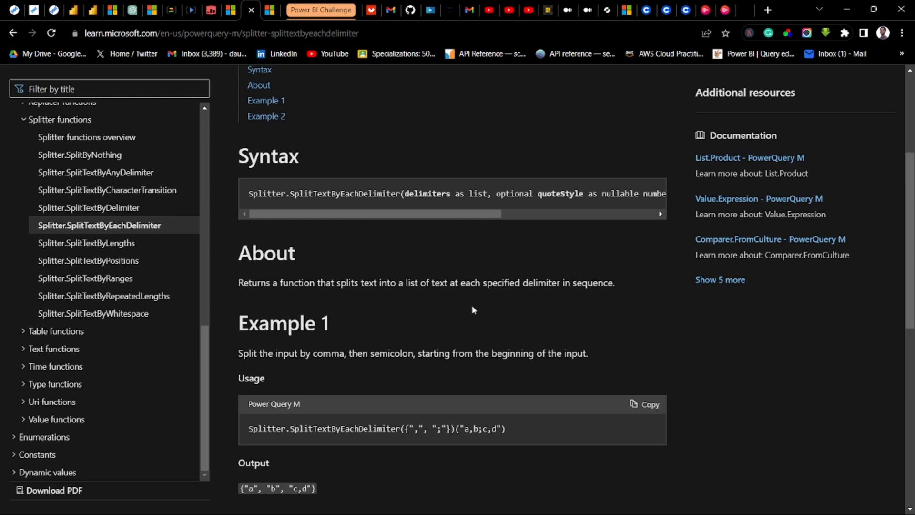
scroll(472, 307, "down", 3)
scroll(325, 360, "down", 2)
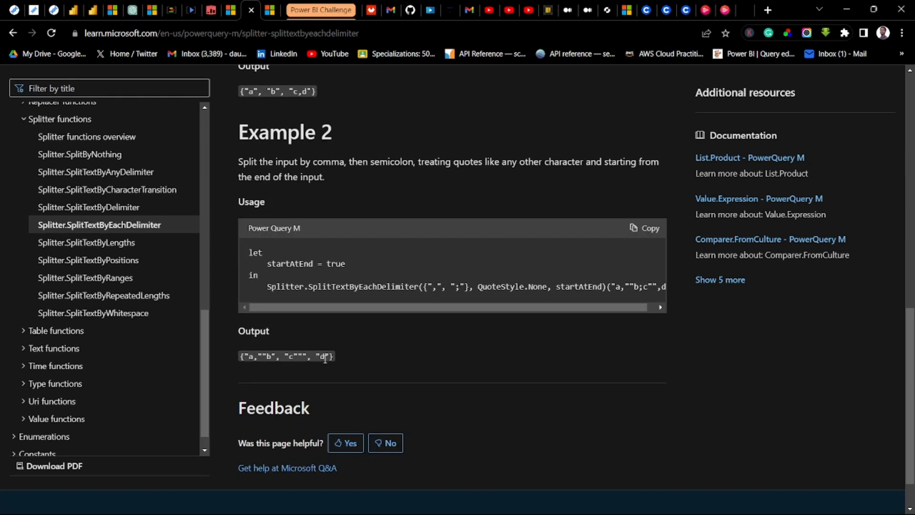
scroll(329, 355, "up", 8)
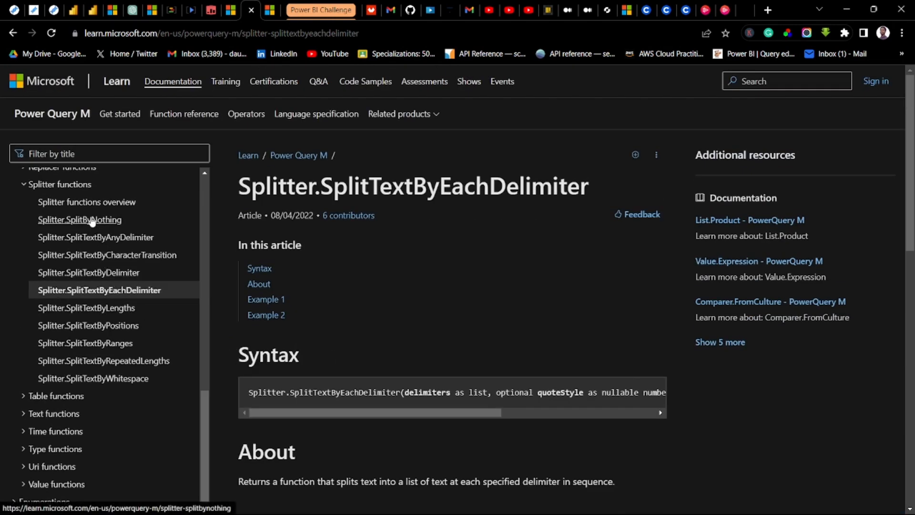
scroll(95, 242, "up", 4)
scroll(76, 319, "down", 4)
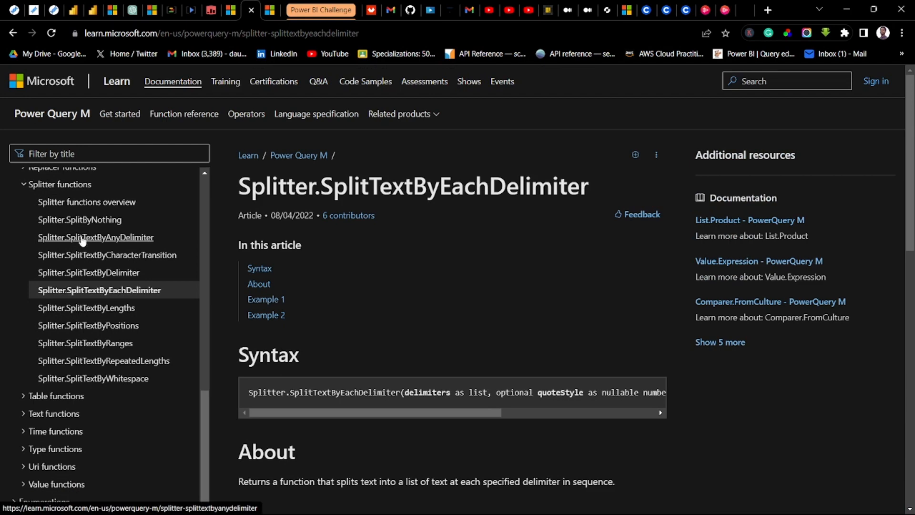
Open the Splitter.SplitTextByAnyDelimiter reference page and read its description and both usage examples.
left_click(94, 245)
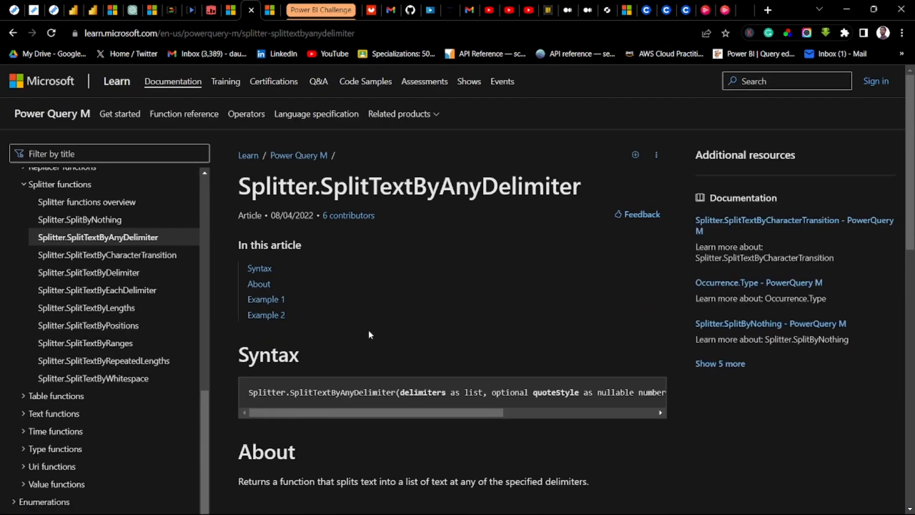
scroll(369, 332, "down", 4)
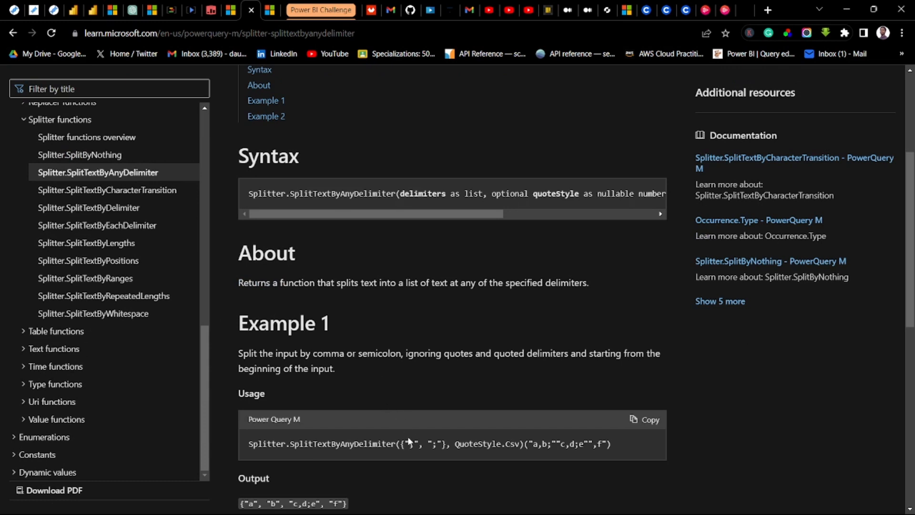
scroll(408, 436, "down", 4)
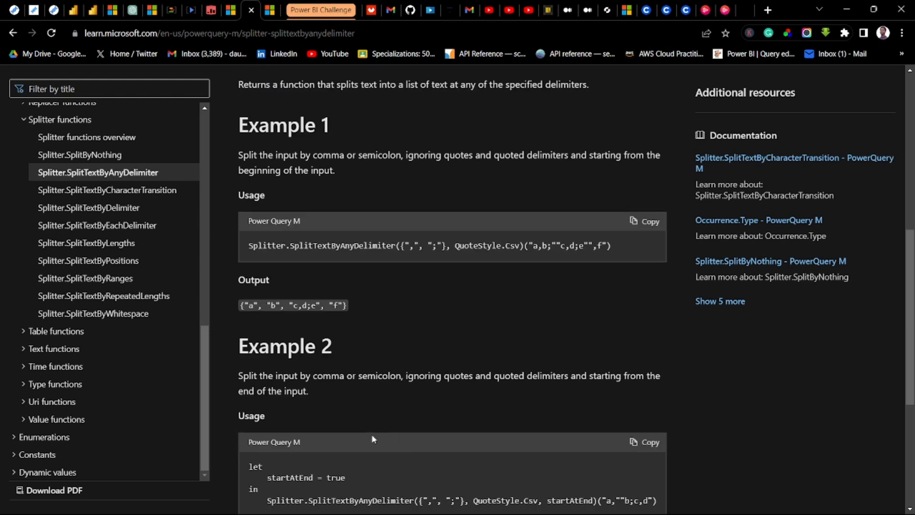
scroll(381, 427, "down", 4)
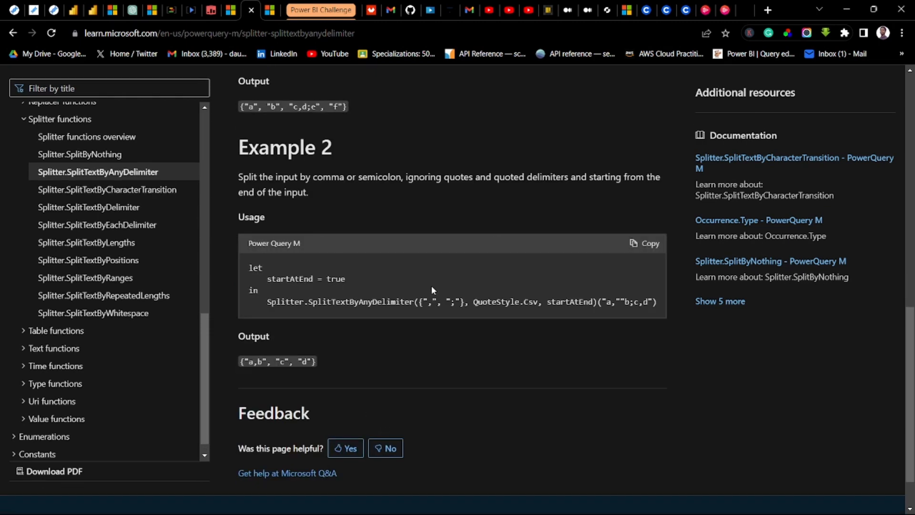
Switch back to the Power Query Editor and change the split formula's function to Splitter.SplitTextByAnyDelimiter.
left_click(847, 9)
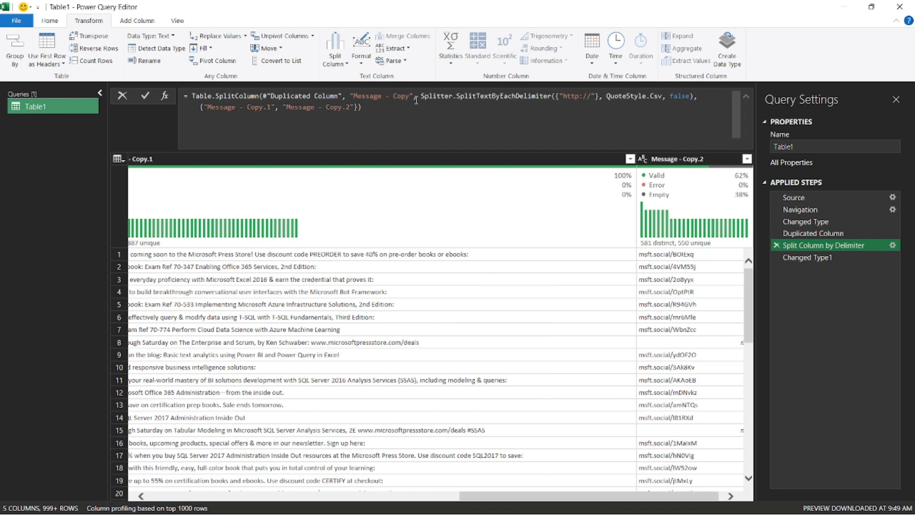
left_click(514, 99)
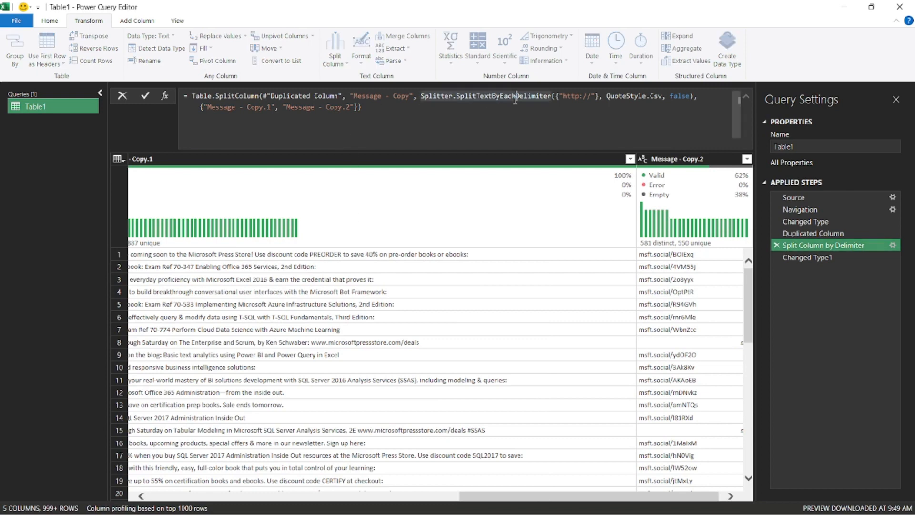
key("BackSpace")
key("BackSpace")
key("BackSpace")
key("BackSpace")
type("An")
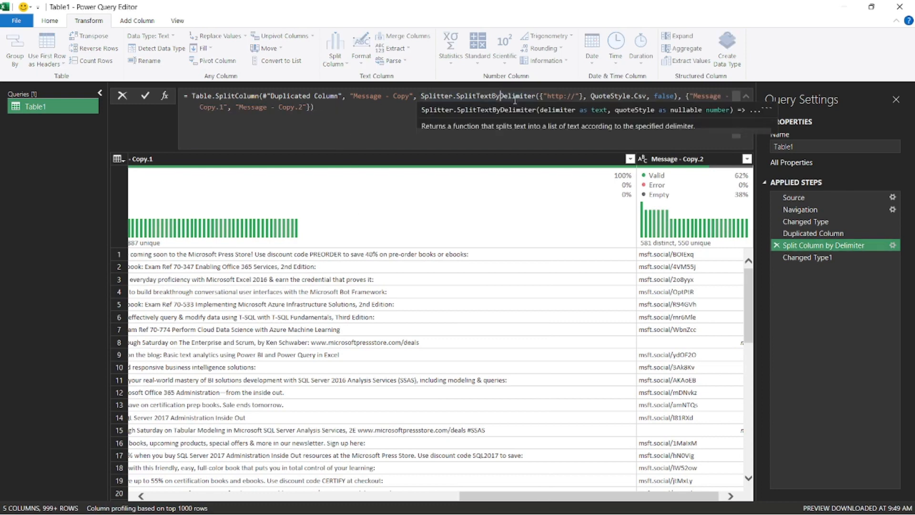
type("yAn")
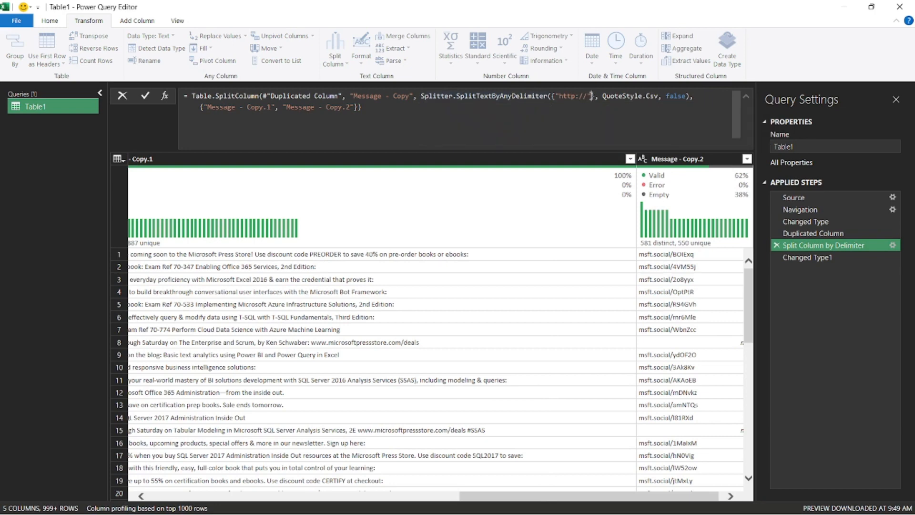
type(", ")
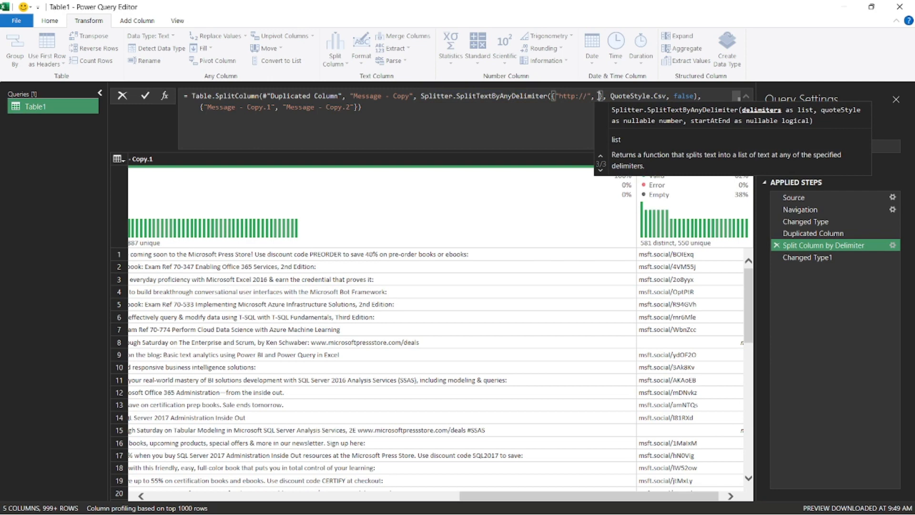
type("\"")
type("https://")
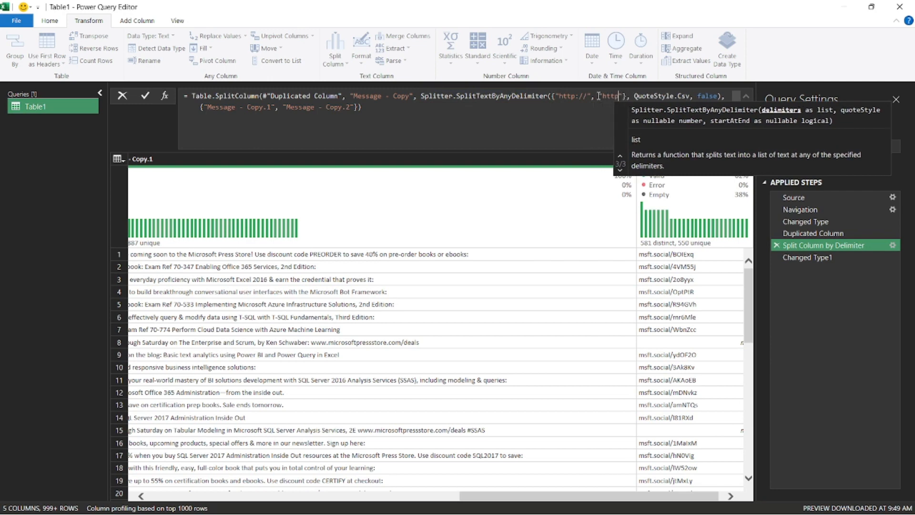
type("\"")
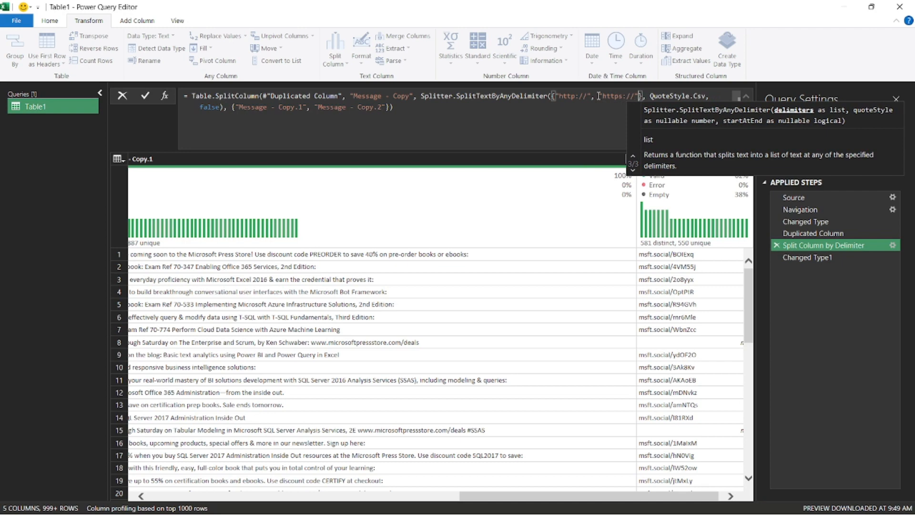
type(",")
type("\"www")
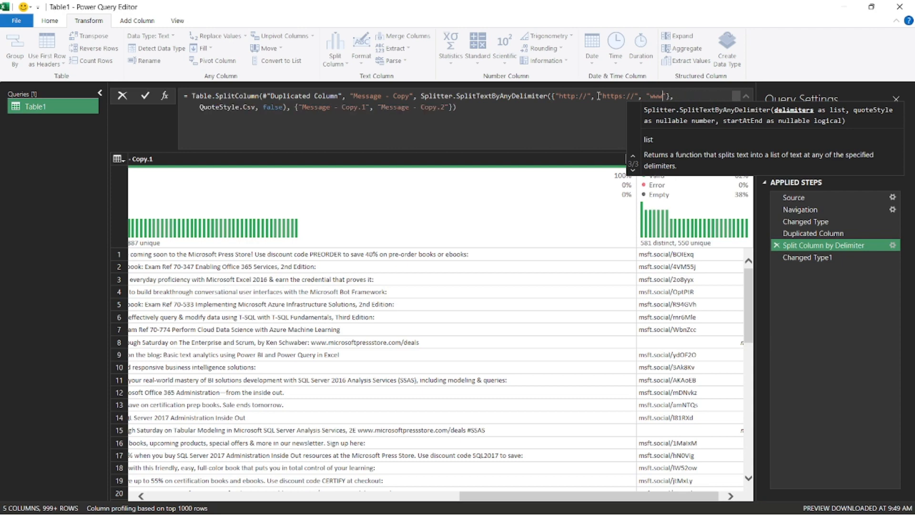
type(".")
type("\"")
Add "bit." and "aka." to the end of the split formula's delimiter list.
type(", ")
type("\"")
type("ak")
key("BackSpace")
key("BackSpace")
type("bit.")
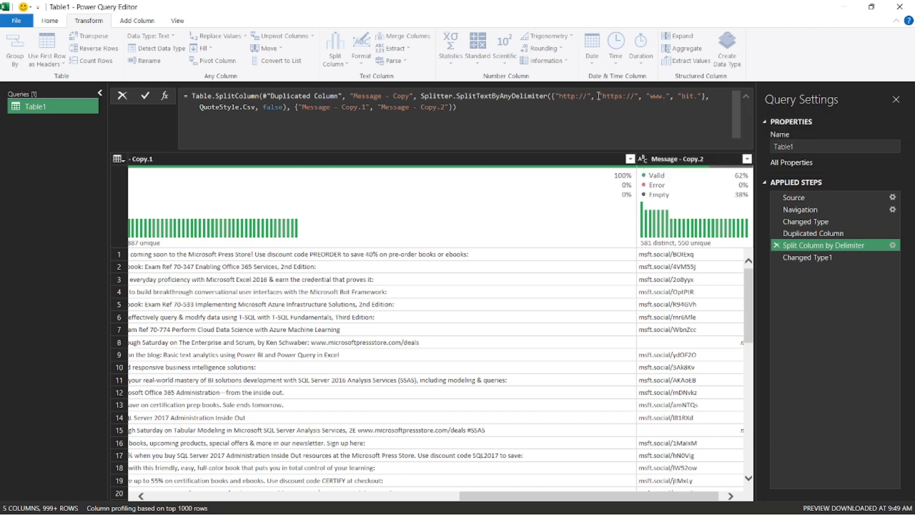
key("Right")
type(", ")
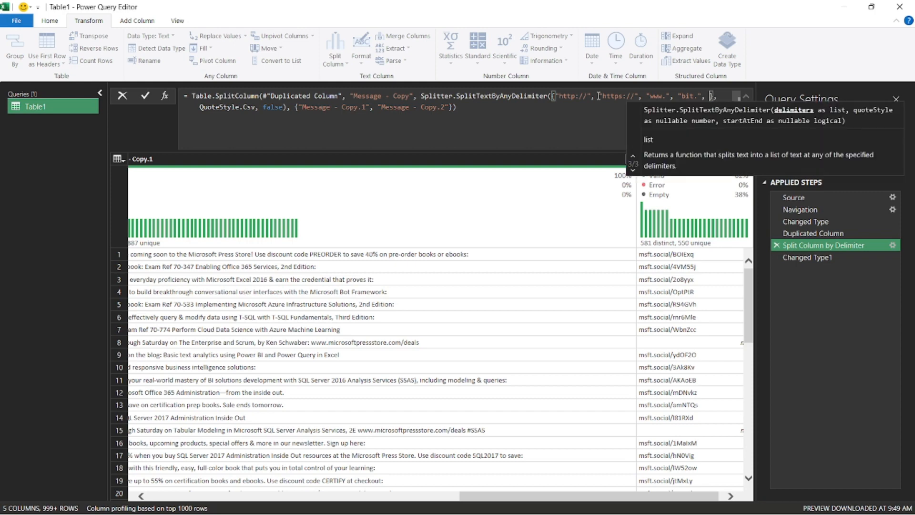
type("\"aka")
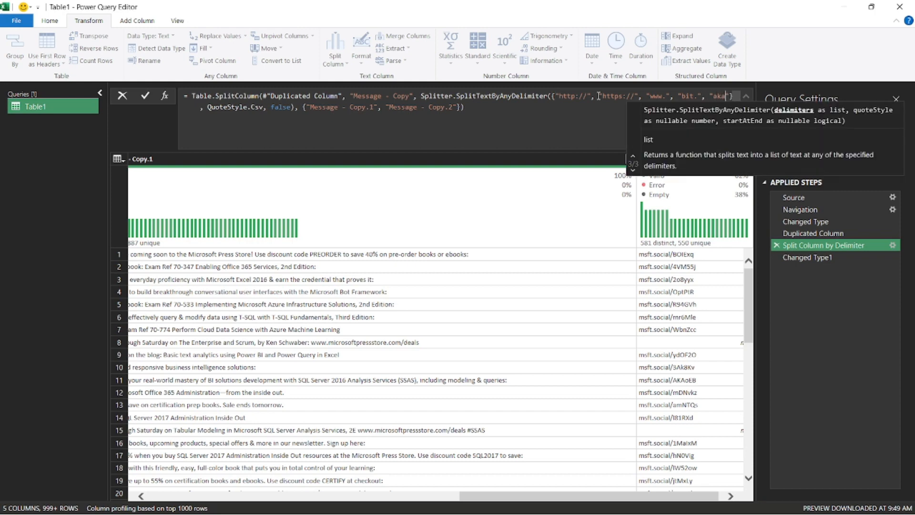
type(".")
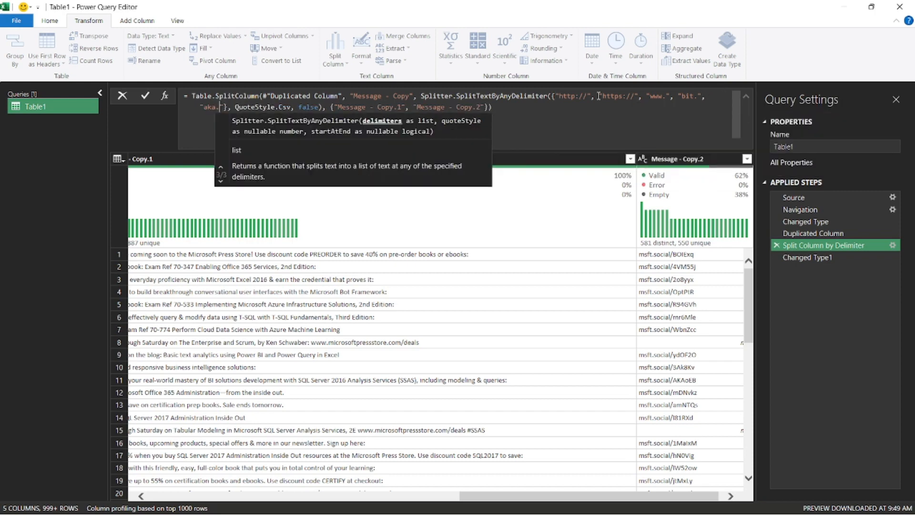
type("\", ")
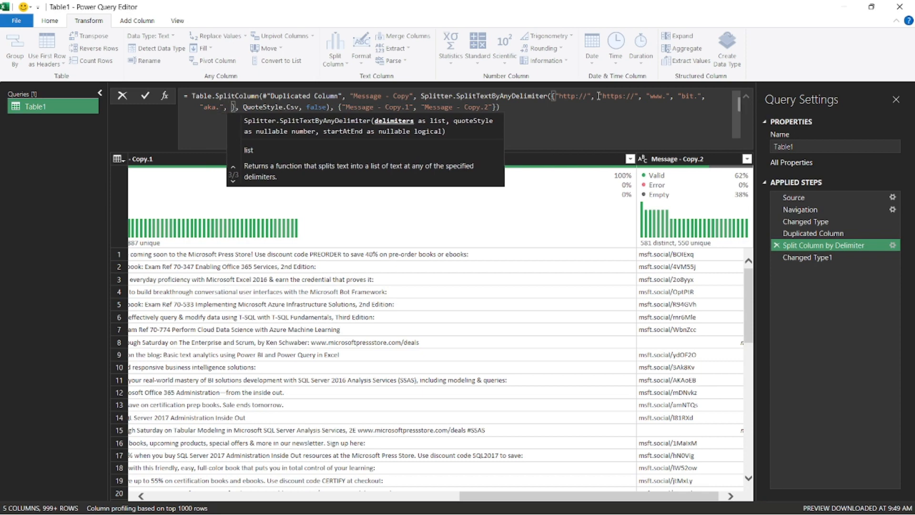
type("\"am")
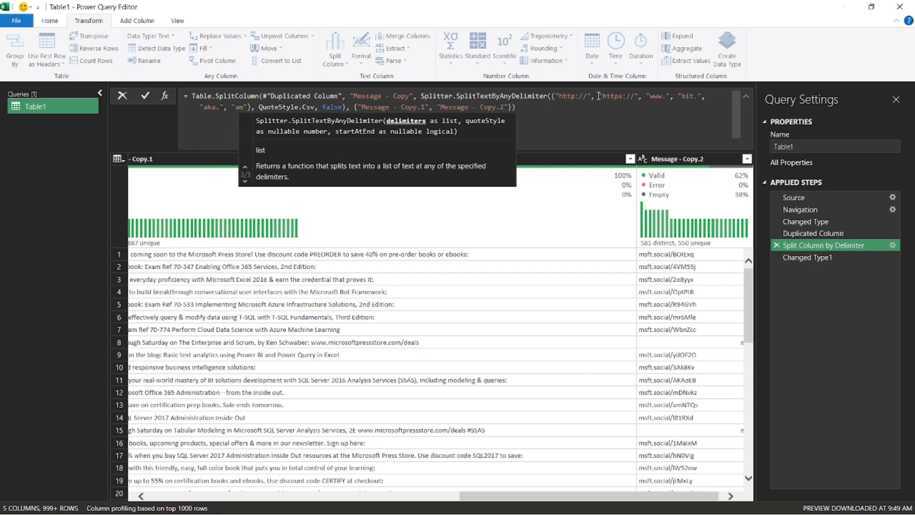
type("zn")
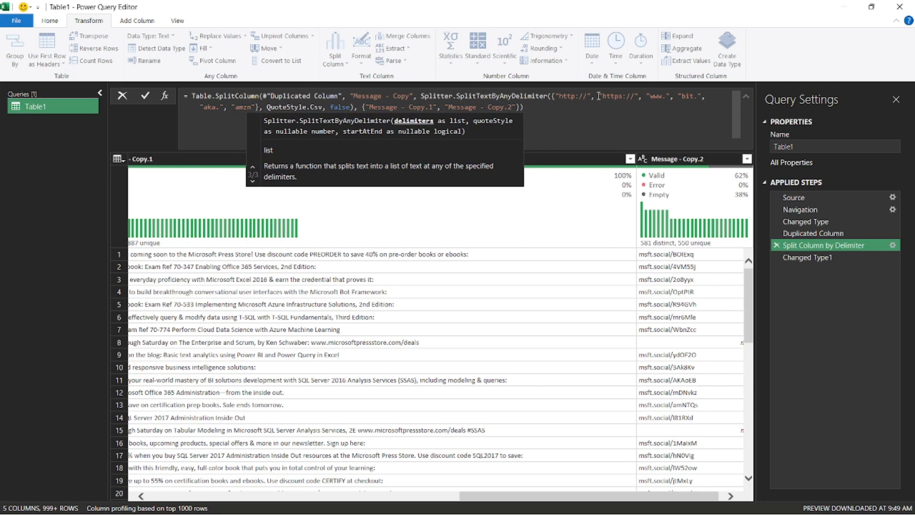
key("BackSpace")
key("BackSpace")
key("BackSpace")
key("BackSpace")
key("BackSpace")
key("BackSpace")
key("BackSpace")
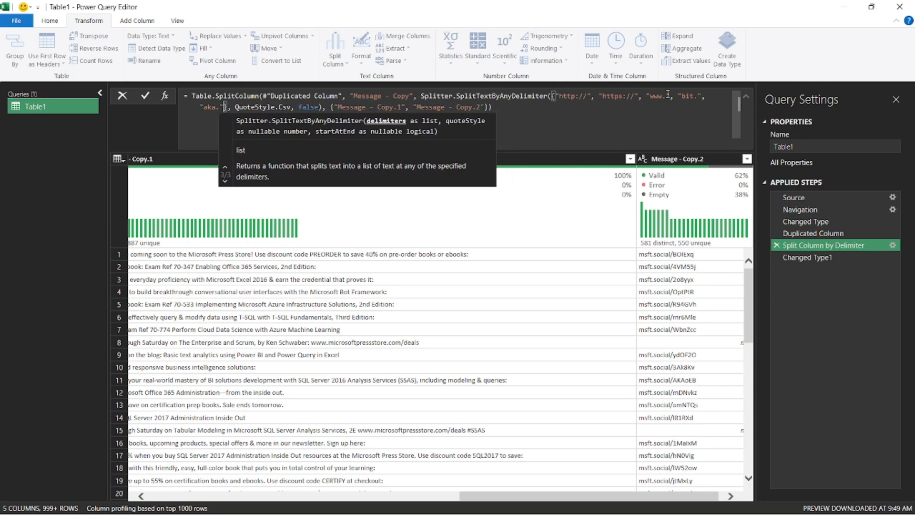
Apply the edited split formula and check the resulting Message - Copy.1 and Message - Copy.2 values down to about row 125.
left_click(144, 98)
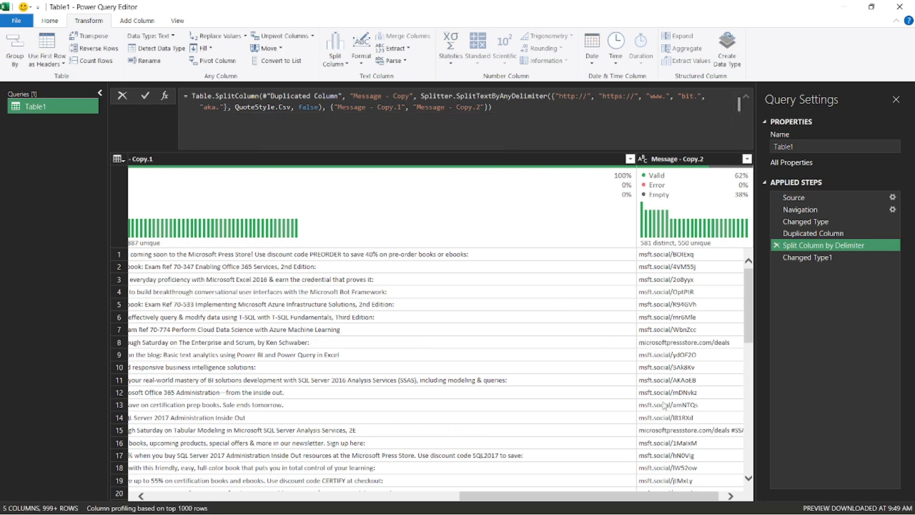
scroll(658, 348, "down", 3)
scroll(656, 355, "down", 3)
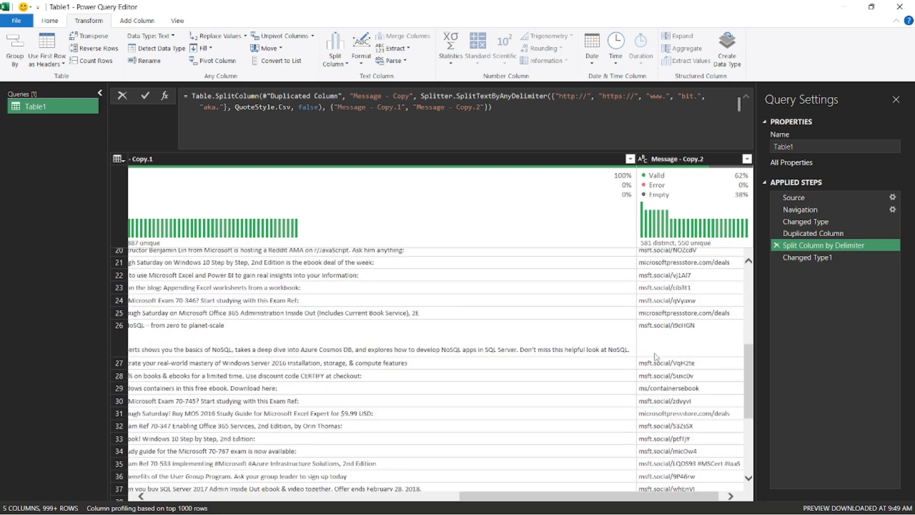
scroll(656, 357, "down", 4)
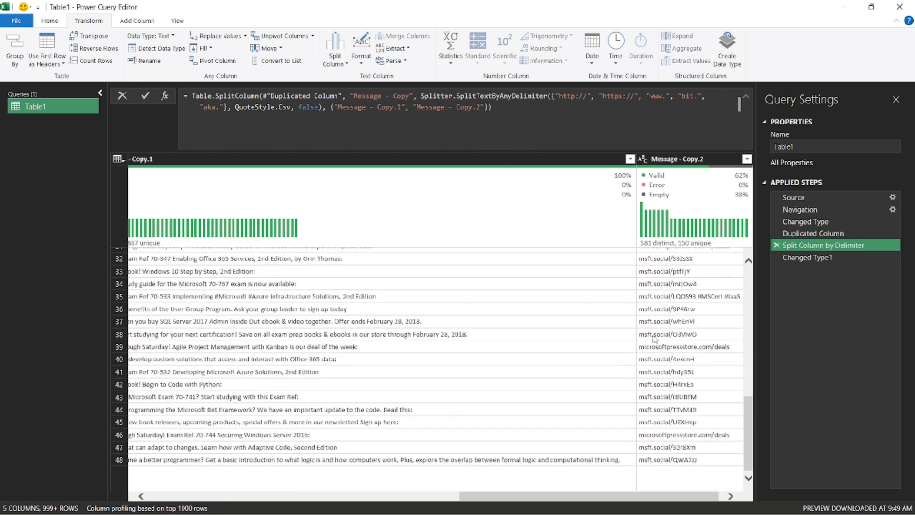
scroll(651, 328, "down", 3)
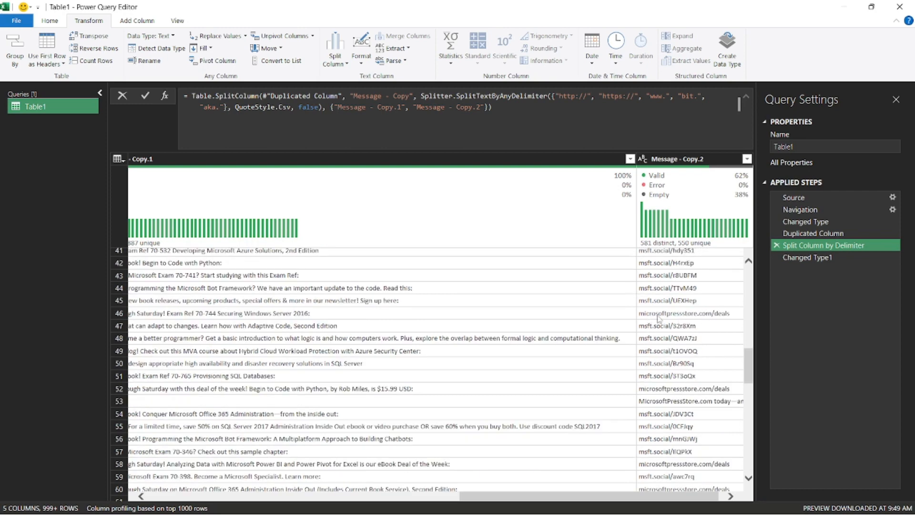
scroll(660, 319, "down", 3)
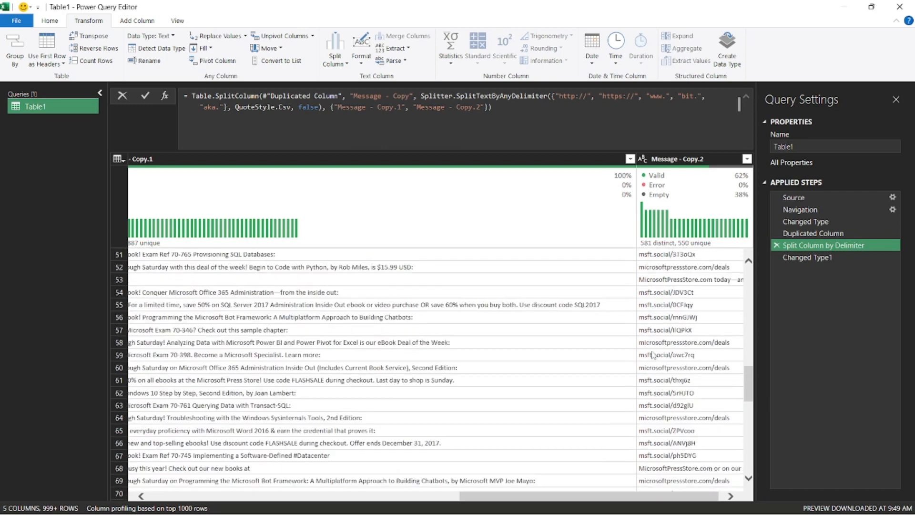
scroll(653, 355, "down", 10)
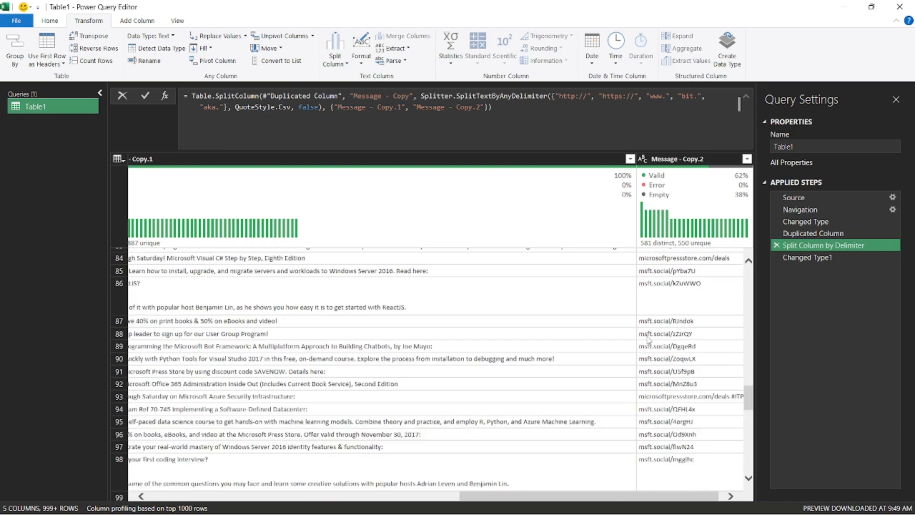
scroll(650, 339, "down", 8)
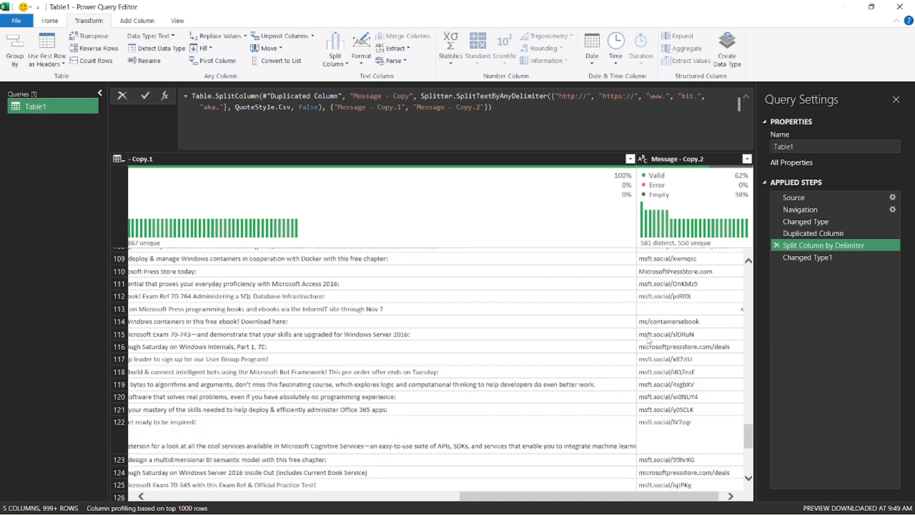
Look through the ends of the distinct Message - Copy.1 values for leftover link text and cancel without filtering.
left_click(638, 163)
left_click(672, 159)
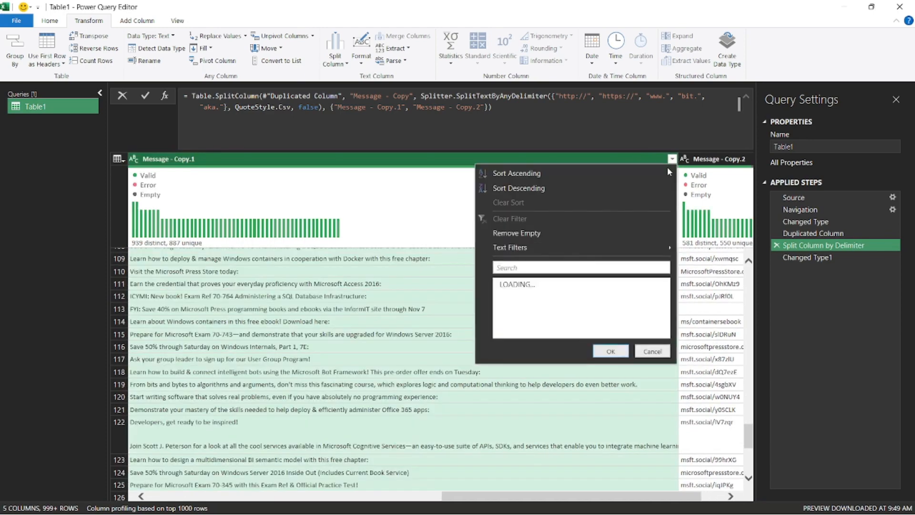
left_click_drag(537, 466, 604, 465)
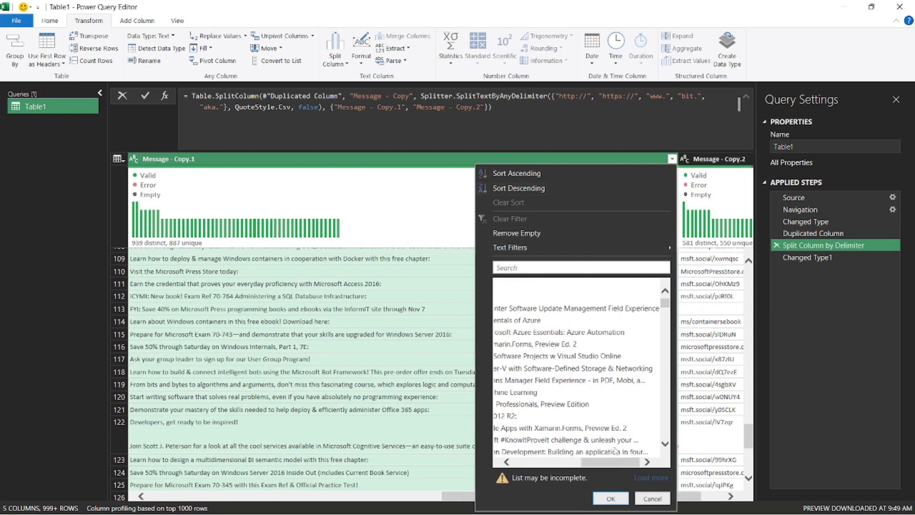
scroll(582, 417, "down", 2)
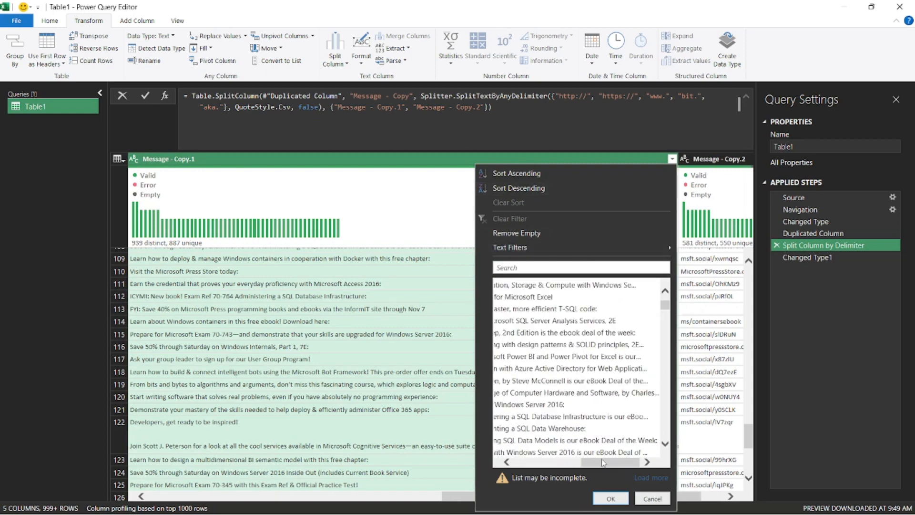
left_click_drag(603, 461, 645, 458)
scroll(624, 404, "down", 4)
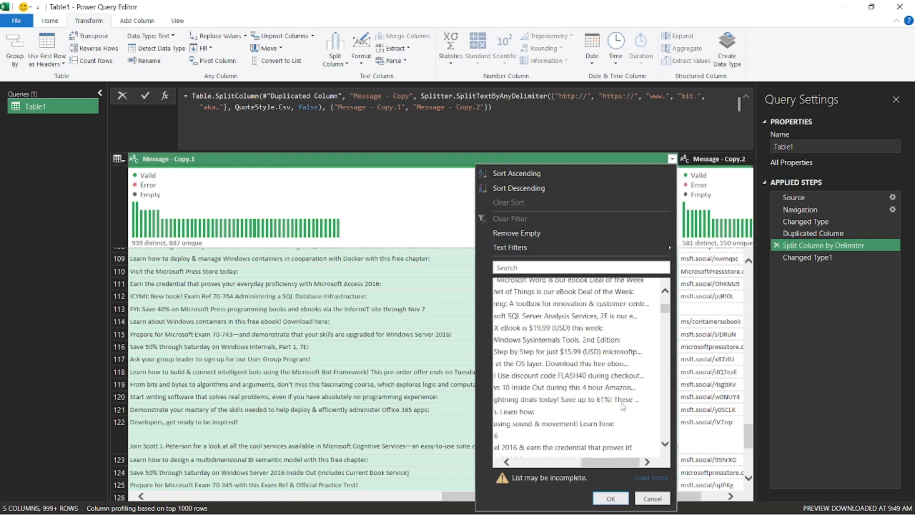
scroll(623, 406, "down", 6)
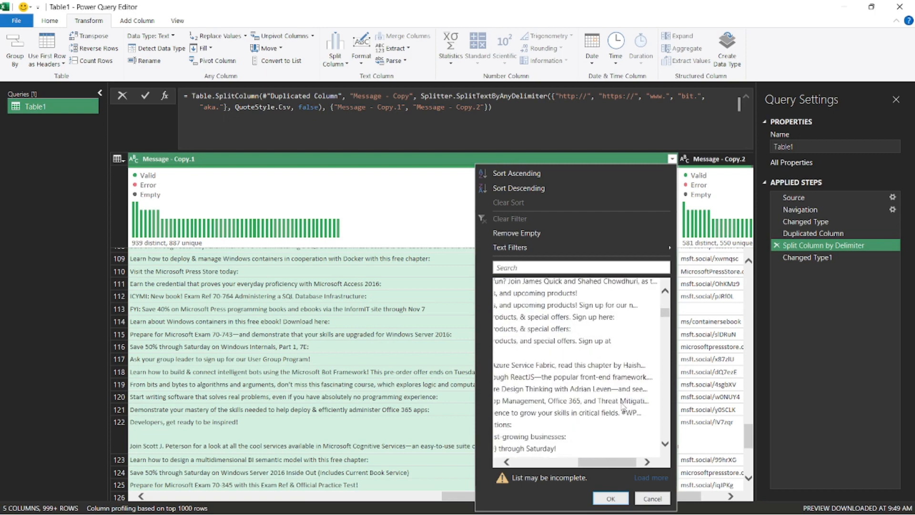
scroll(623, 406, "down", 3)
scroll(623, 405, "down", 5)
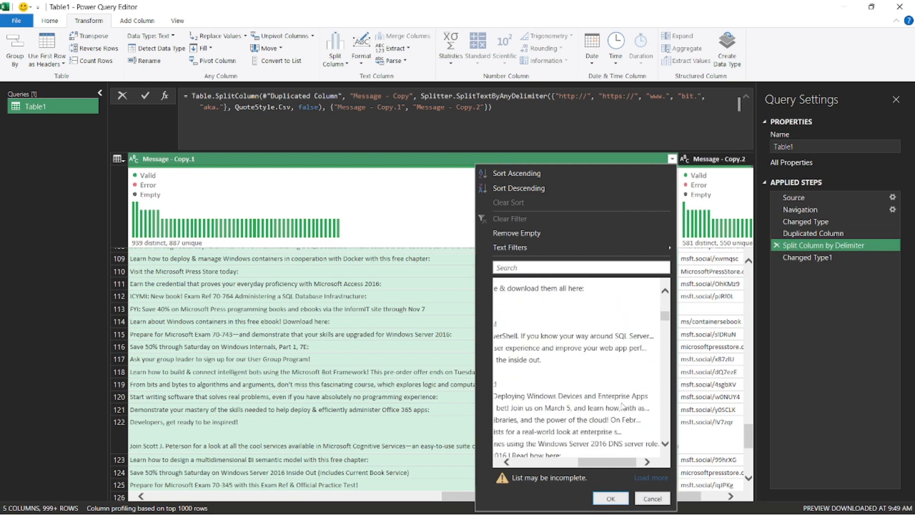
scroll(594, 462, "left", 3)
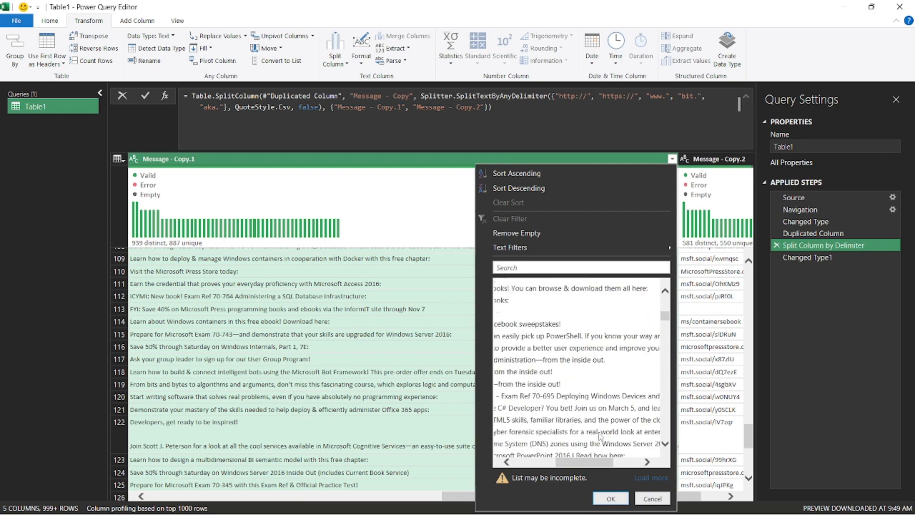
left_click_drag(589, 467, 611, 461)
scroll(618, 409, "down", 5)
scroll(618, 409, "down", 3)
scroll(626, 420, "down", 5)
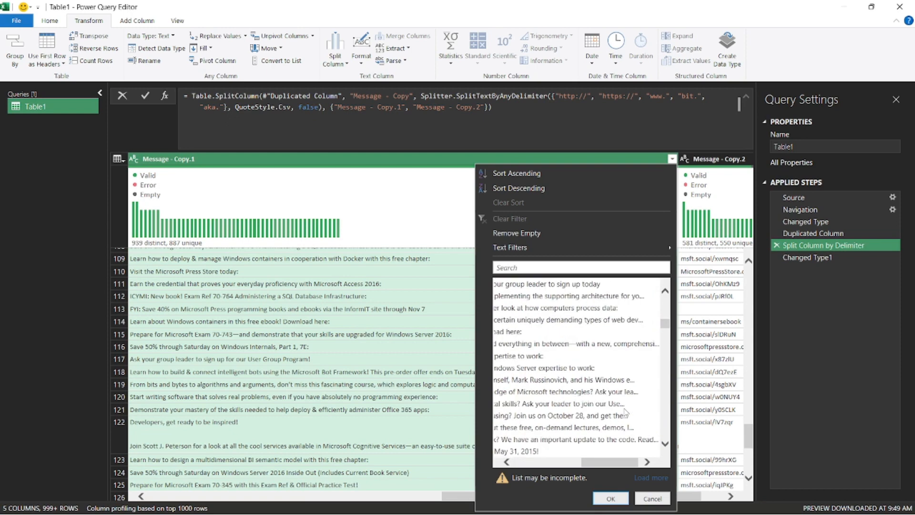
scroll(626, 413, "down", 6)
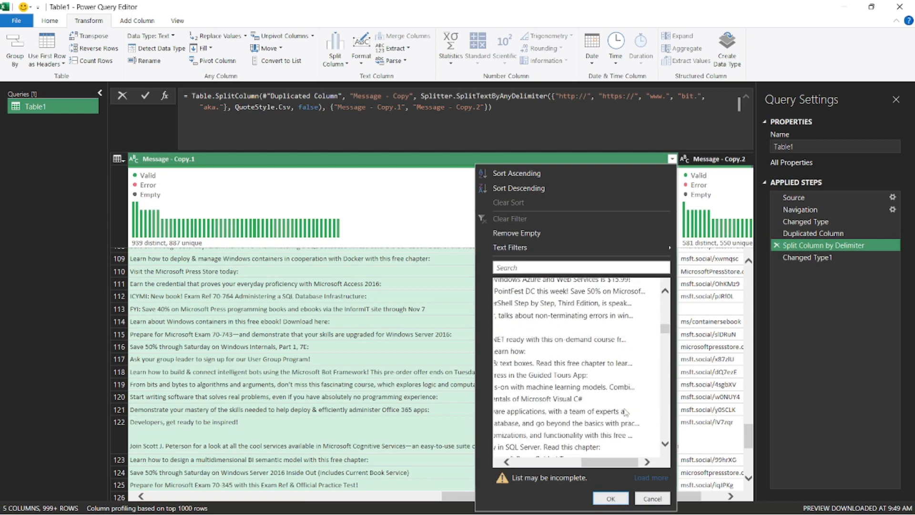
scroll(626, 413, "down", 5)
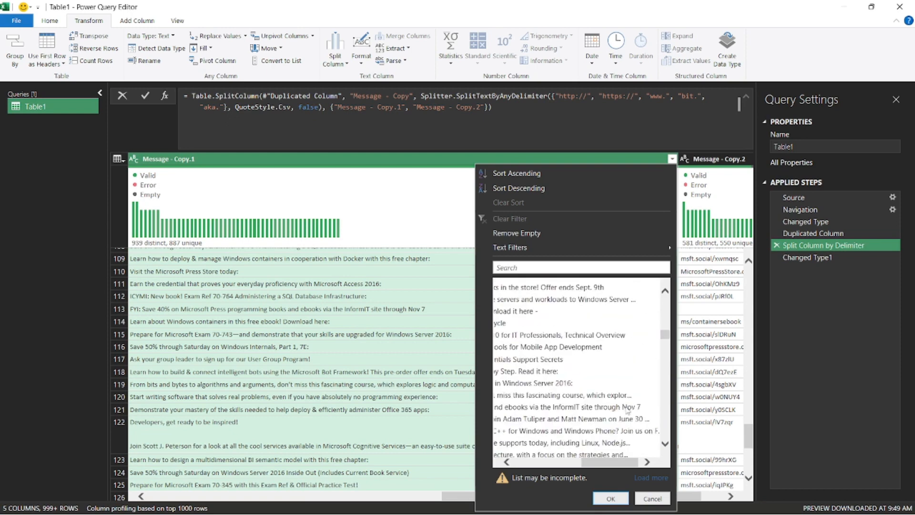
left_click(641, 498)
Open the filter values of Message - Copy.2 and deselect all of them.
left_click_drag(572, 496, 594, 496)
left_click(737, 160)
left_click(737, 161)
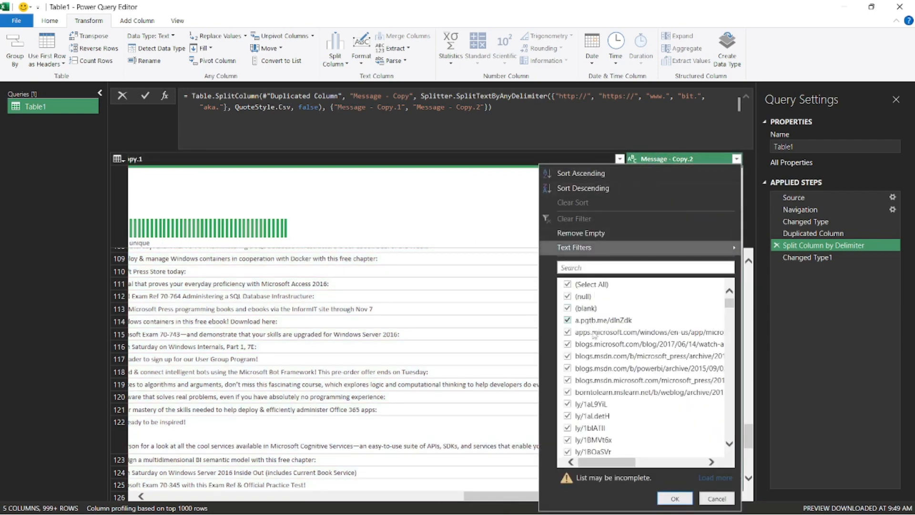
scroll(593, 339, "down", 3)
scroll(592, 339, "down", 1)
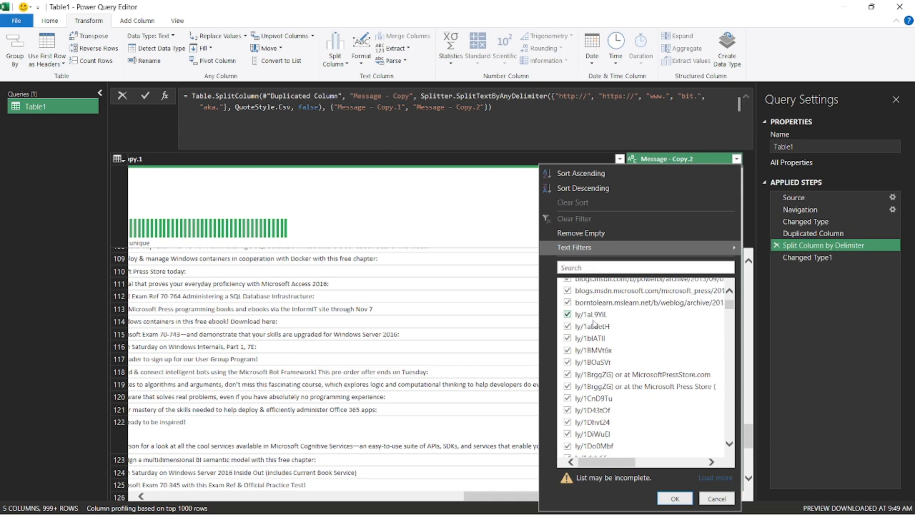
scroll(594, 320, "up", 4)
left_click(593, 285)
scroll(598, 343, "down", 4)
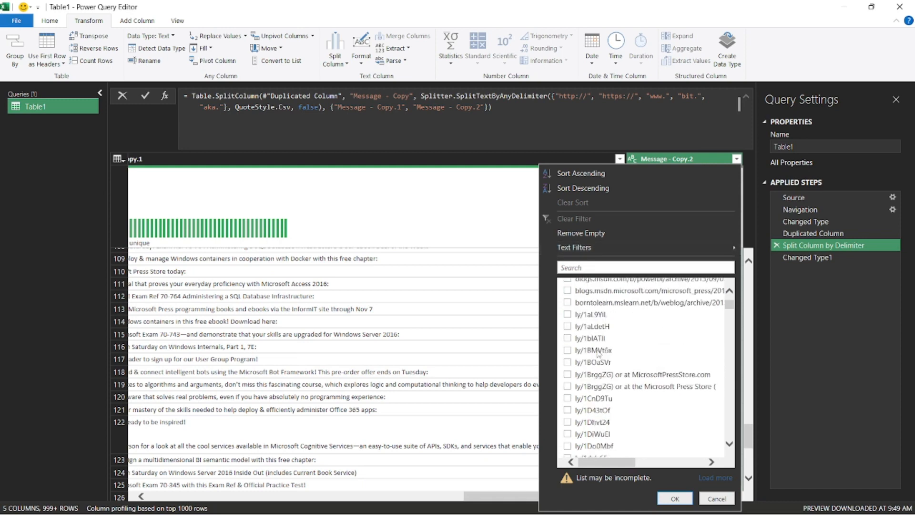
Select the Message - Copy.2 filter values from ly/1aL9YiL through ly/1Do0Mbf.
left_click(570, 315)
left_click(570, 327)
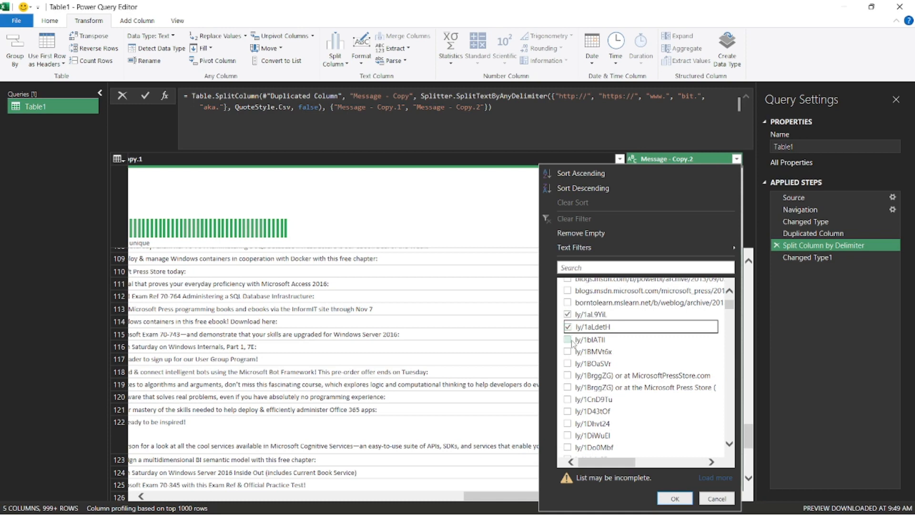
left_click(568, 339)
left_click(568, 351)
left_click(568, 362)
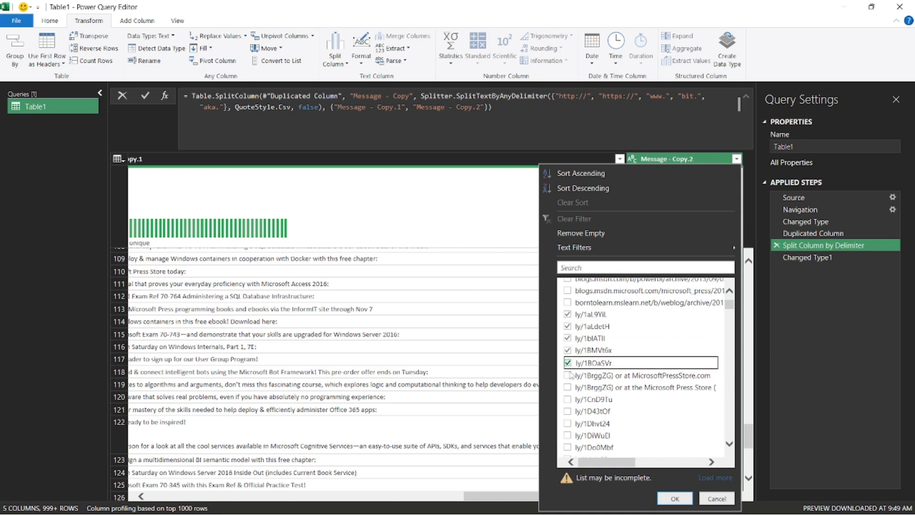
left_click(569, 375)
left_click(568, 388)
left_click(568, 400)
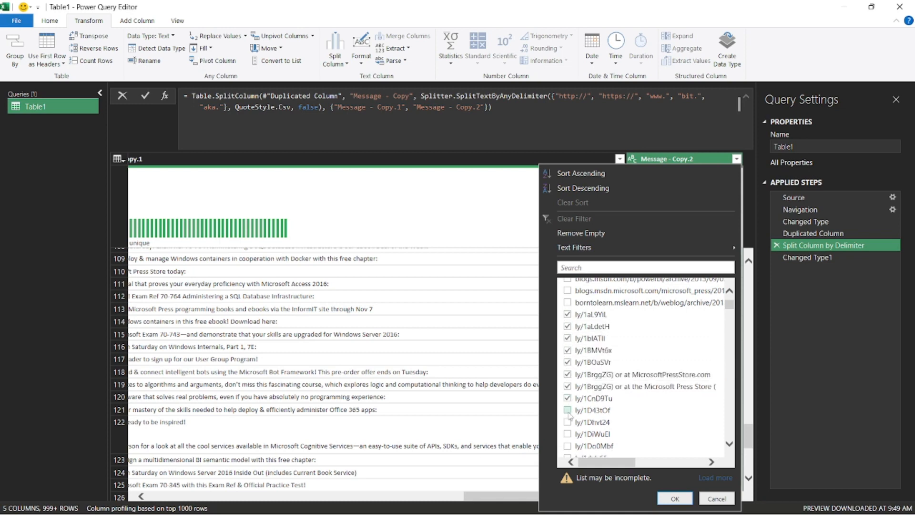
left_click(568, 411)
left_click(568, 423)
left_click(568, 435)
left_click(568, 447)
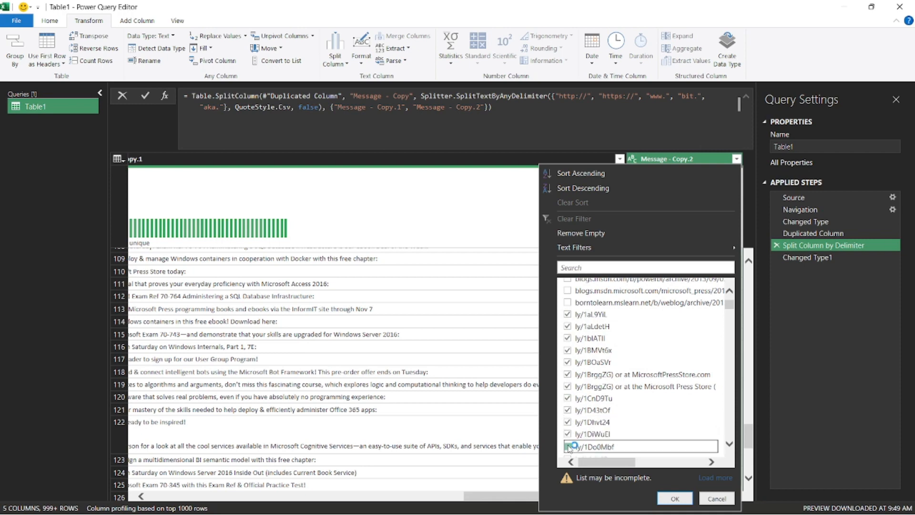
Add the values from ly/1dxlv65 through ly/1eTuCyX to the Message - Copy.2 filter selection.
scroll(579, 431, "down", 3)
left_click(568, 369)
left_click(568, 381)
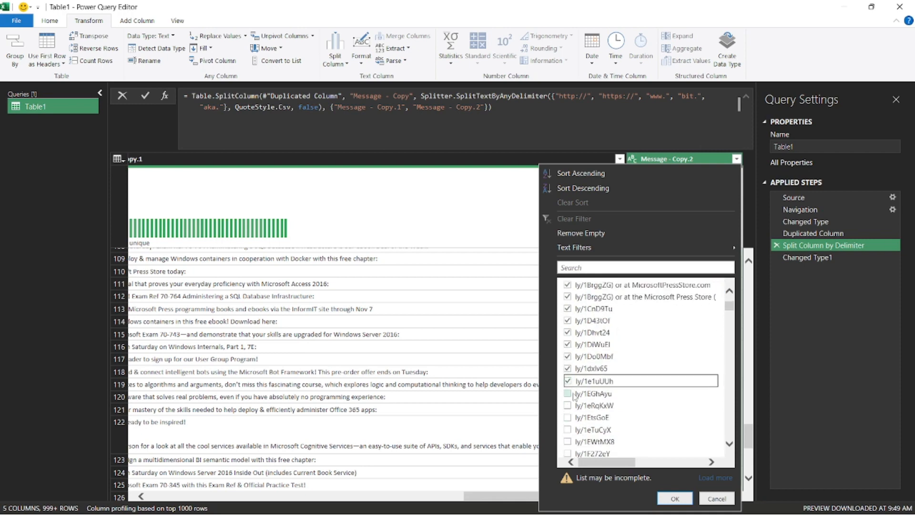
left_click(568, 393)
left_click(569, 405)
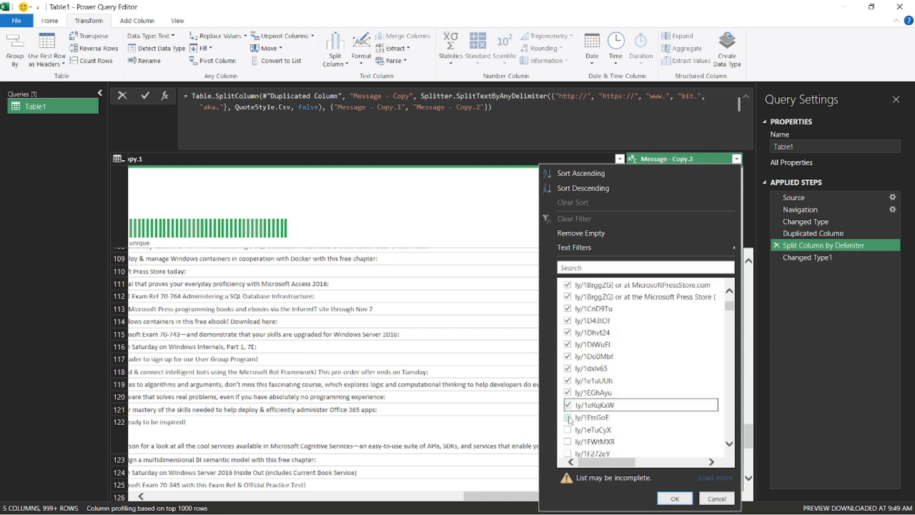
left_click(569, 417)
scroll(569, 420, "down", 3)
left_click(568, 339)
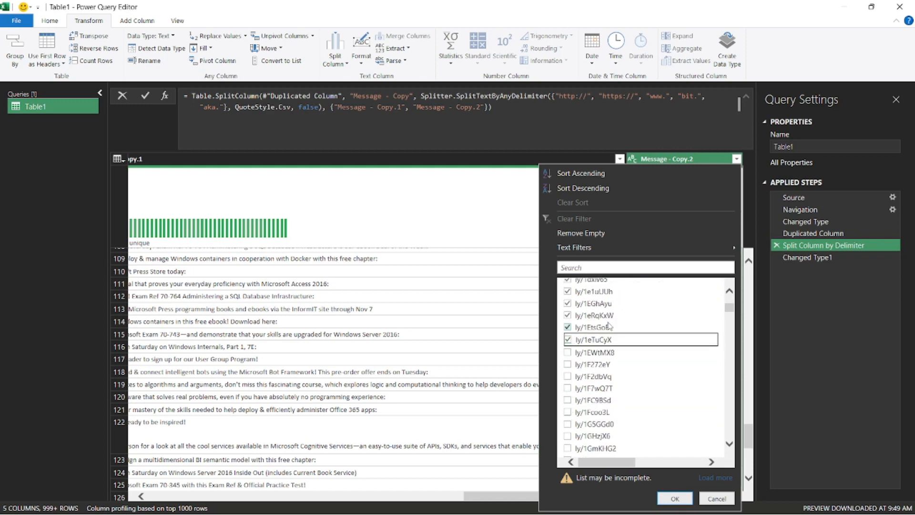
Add the values from ly/1EWtMX8 through ly/1Gx2kAC to the Message - Copy.2 filter selection.
left_click(568, 352)
left_click(568, 365)
left_click(569, 376)
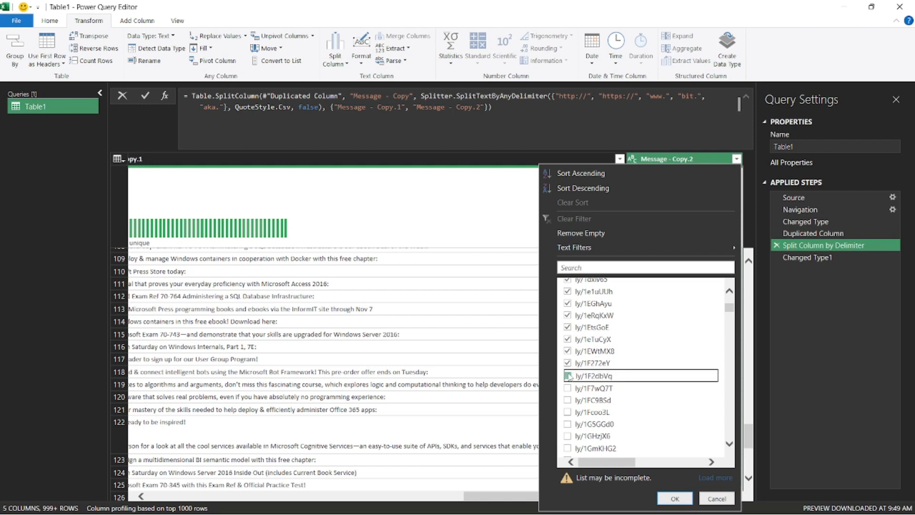
left_click(568, 388)
left_click(568, 400)
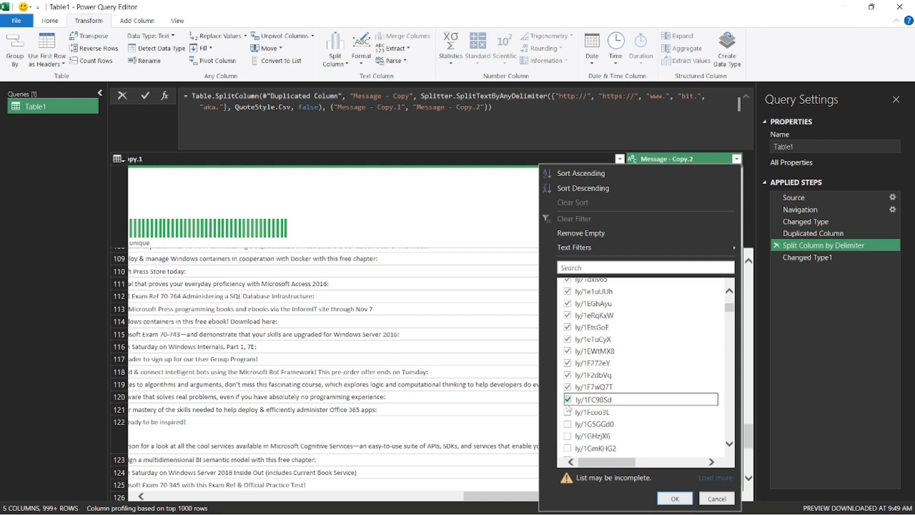
left_click(568, 412)
left_click(568, 424)
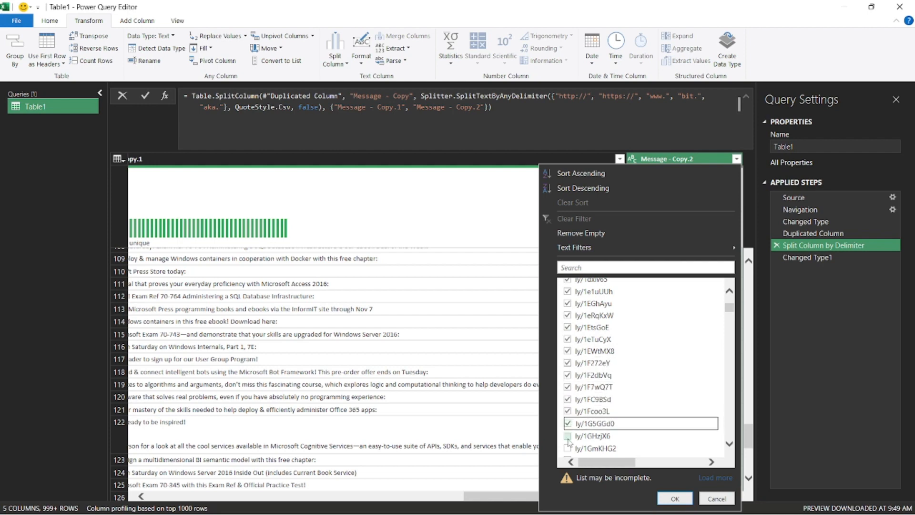
left_click(568, 436)
left_click(569, 448)
scroll(593, 405, "down", 3)
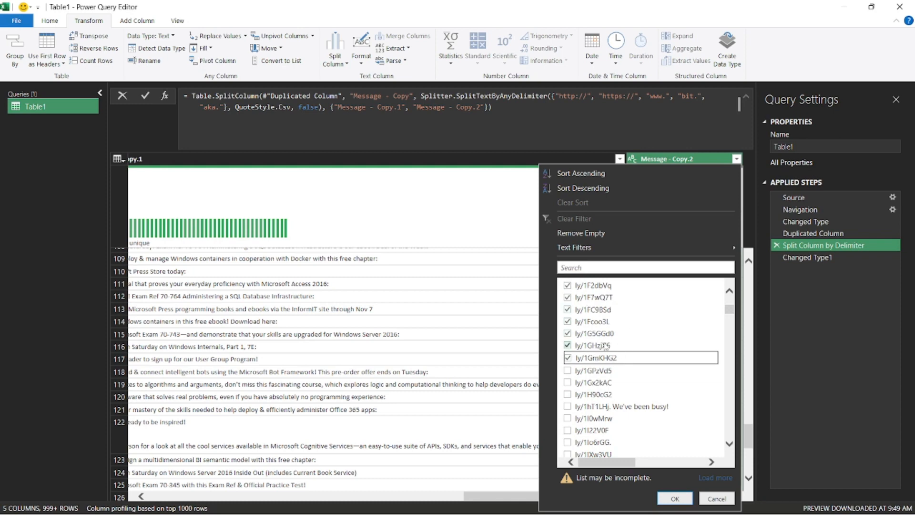
left_click(567, 370)
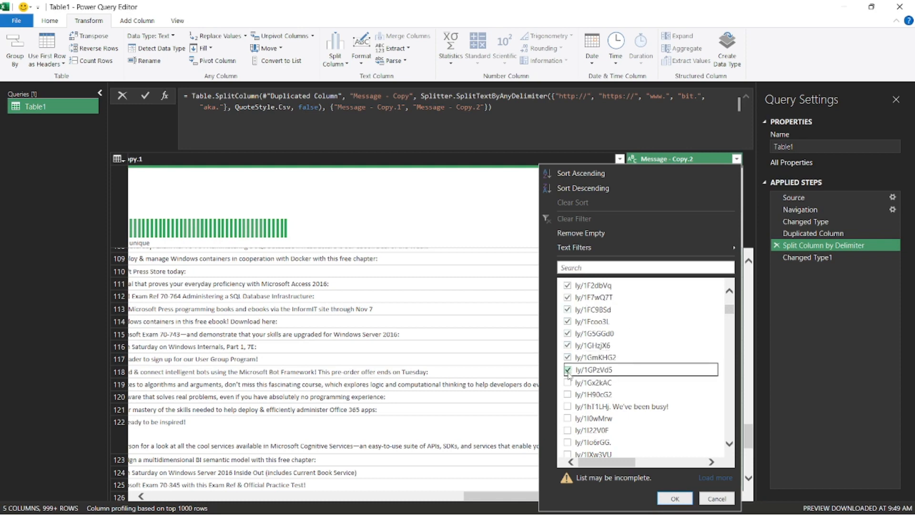
left_click(567, 383)
Include (null) and (blank) in the Message - Copy.2 selection, look through the remaining link values and apply the filter.
scroll(590, 383, "down", 7)
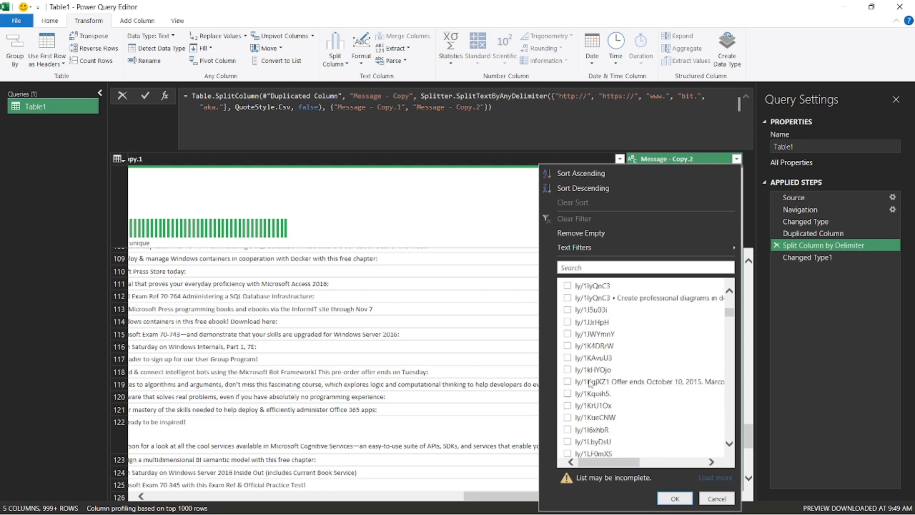
scroll(590, 383, "down", 12)
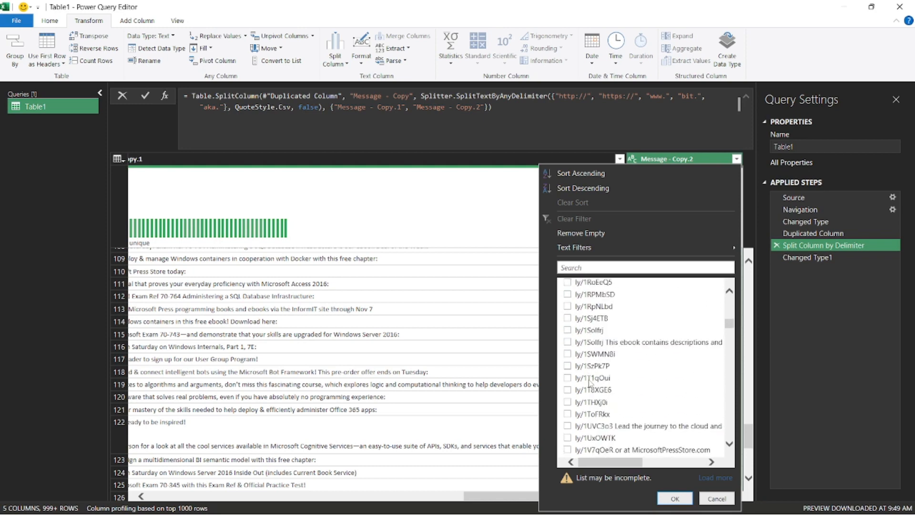
scroll(590, 384, "down", 10)
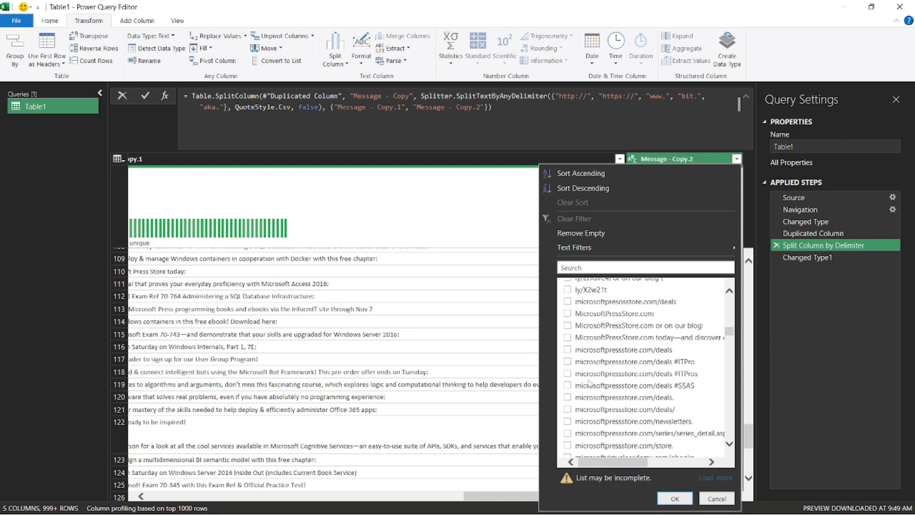
scroll(590, 384, "down", 8)
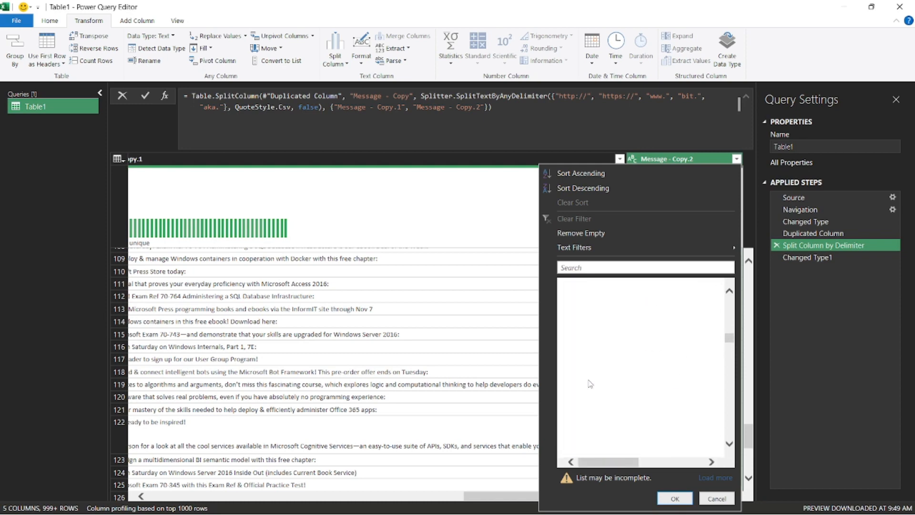
scroll(590, 384, "up", 20)
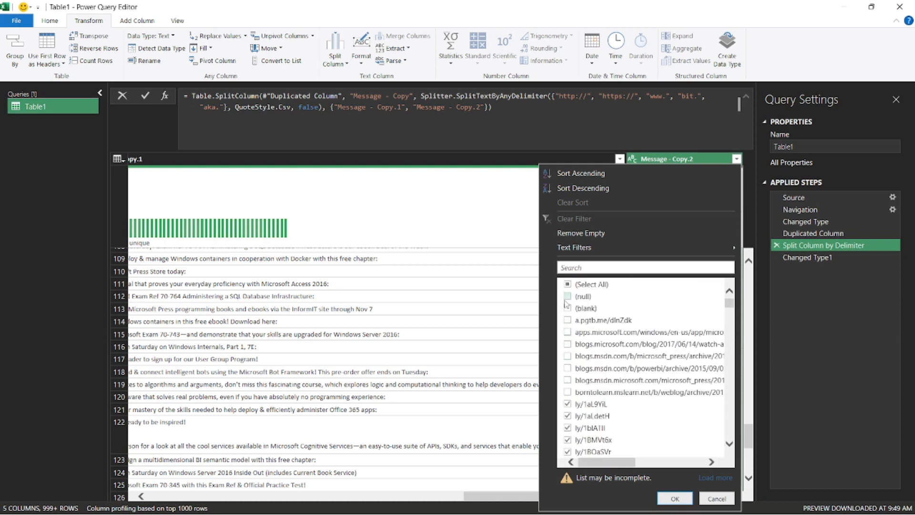
scroll(593, 334, "down", 5)
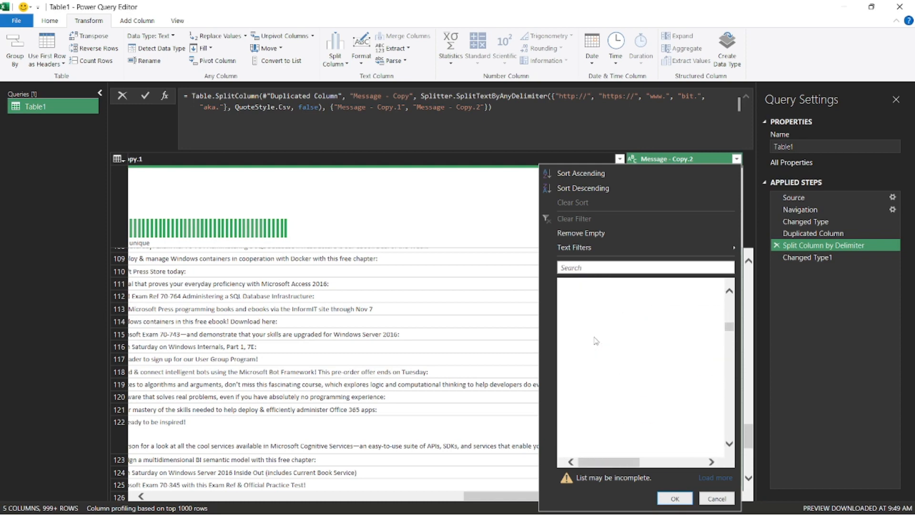
scroll(595, 341, "down", 5)
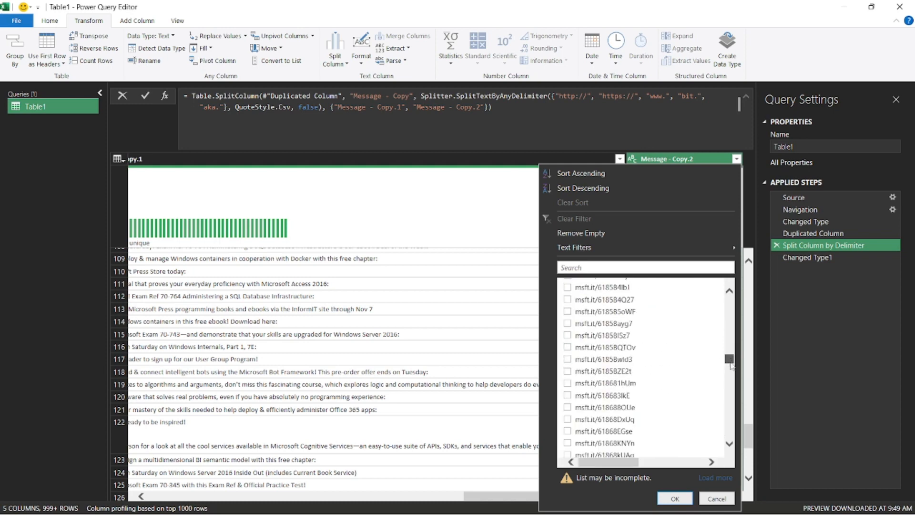
left_click_drag(730, 365, 730, 441)
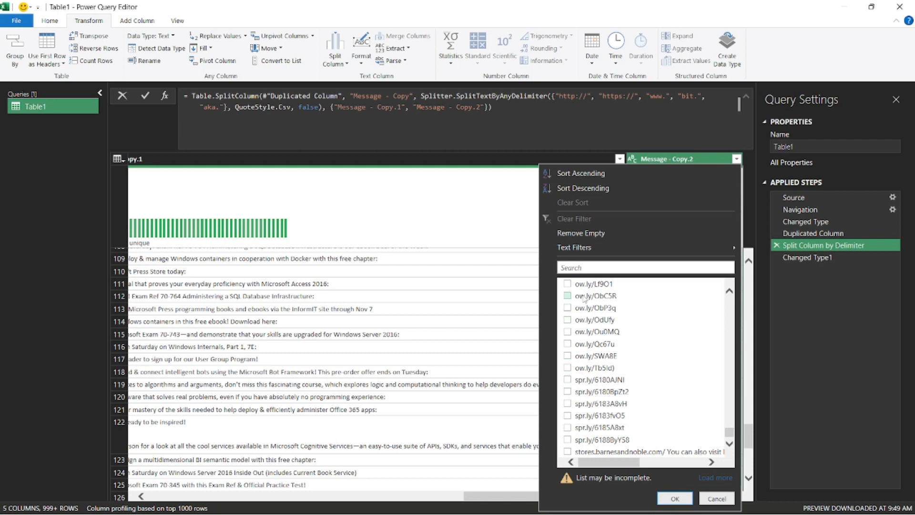
scroll(582, 305, "up", 3)
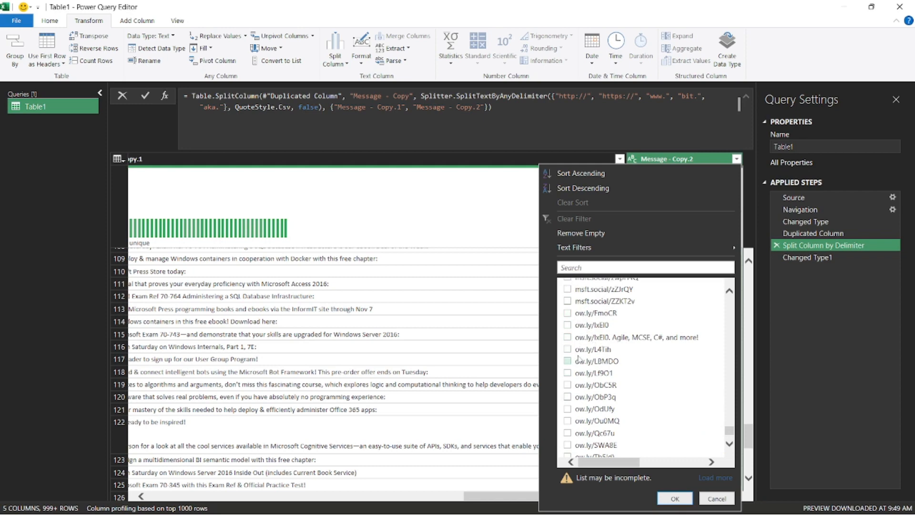
left_click(665, 497)
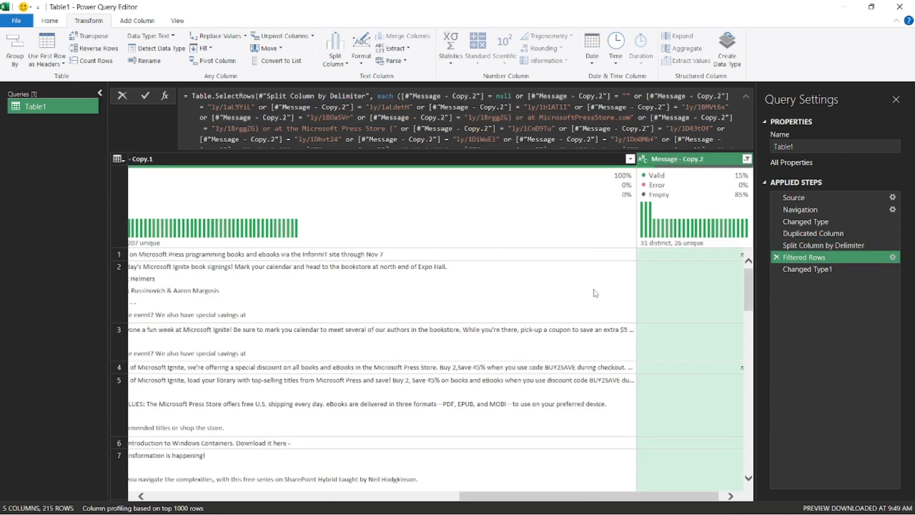
Compare the links in the original Message column with the split text in Message - Copy.1 and Message - Copy.2 for the filtered rows.
scroll(690, 315, "up", 3)
left_click_drag(530, 495, 606, 499)
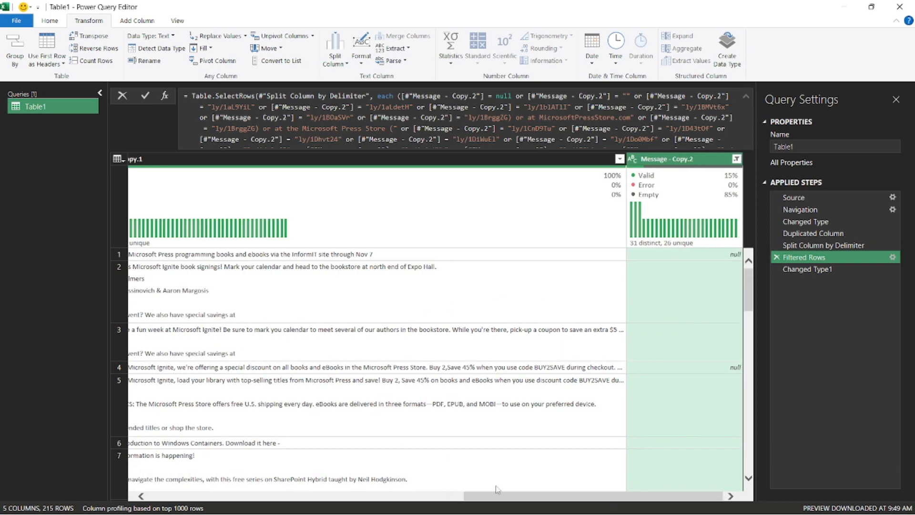
left_click_drag(506, 497, 402, 497)
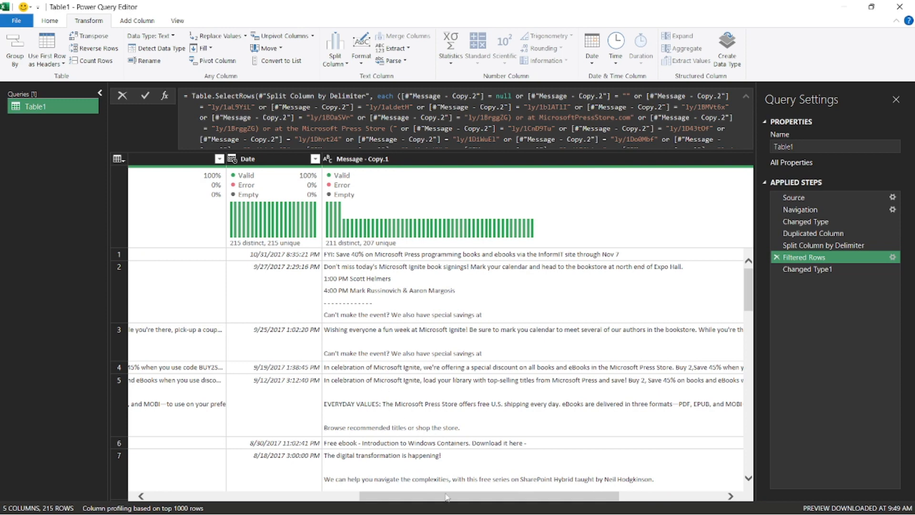
left_click_drag(447, 497, 321, 497)
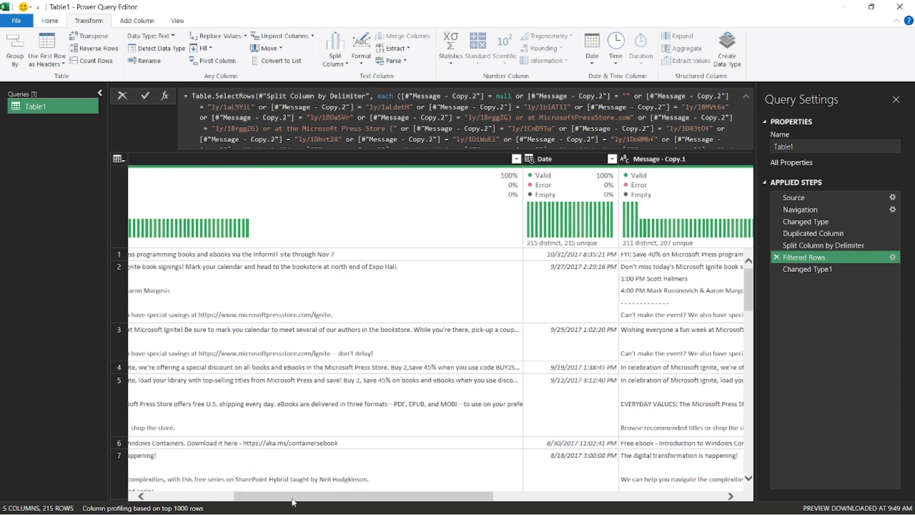
left_click_drag(292, 498, 268, 497)
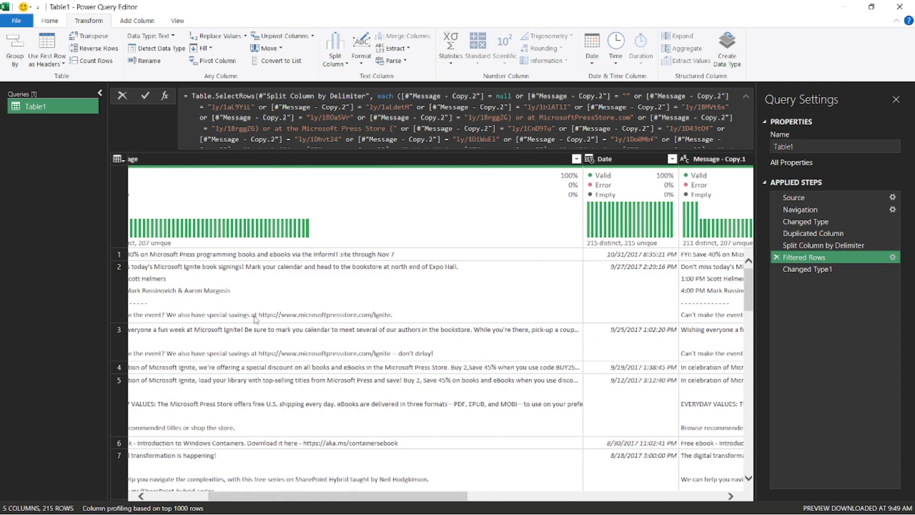
left_click_drag(324, 503, 291, 498)
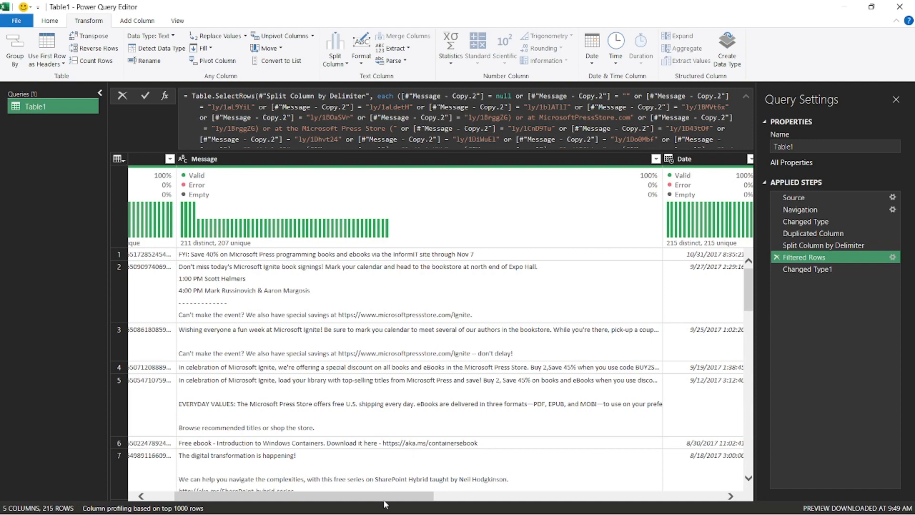
left_click_drag(385, 501, 630, 481)
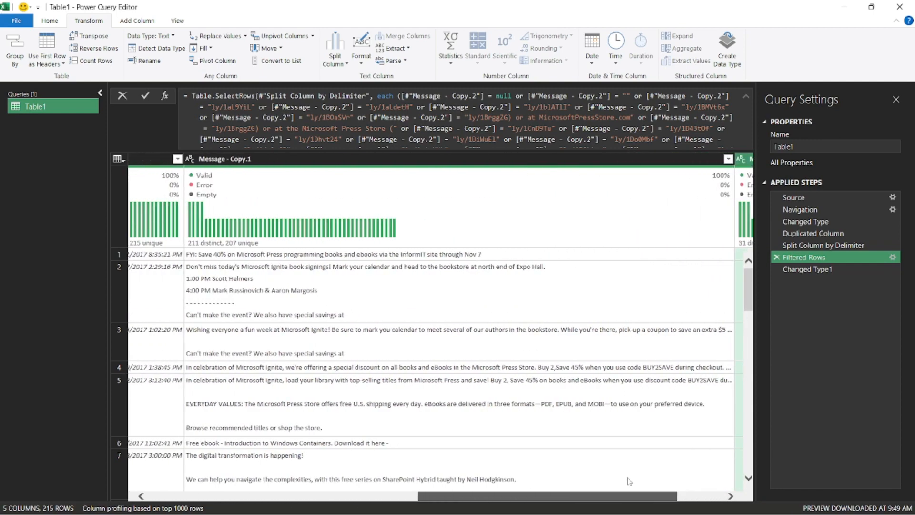
Look through the filtered rows for links still left in Message - Copy.1, checking them against the values in Message - Copy.2.
scroll(569, 401, "down", 3)
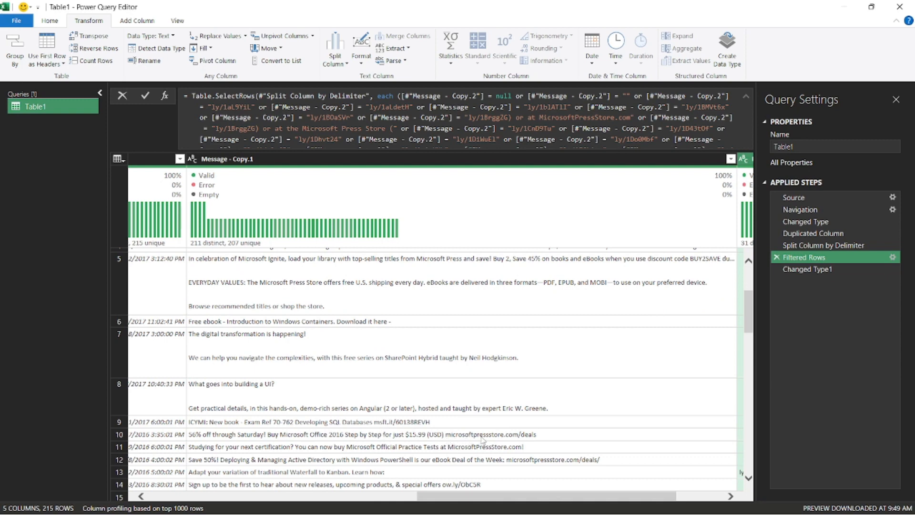
scroll(452, 435, "down", 3)
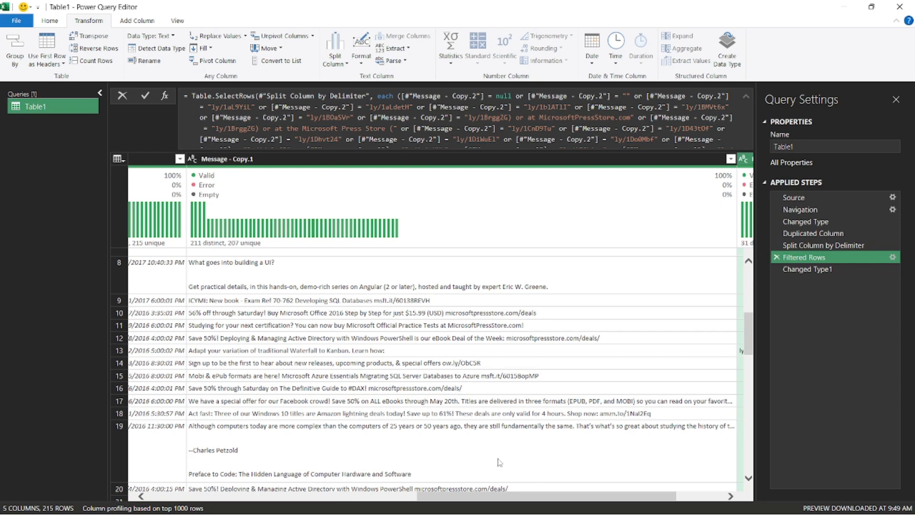
scroll(506, 451, "down", 6)
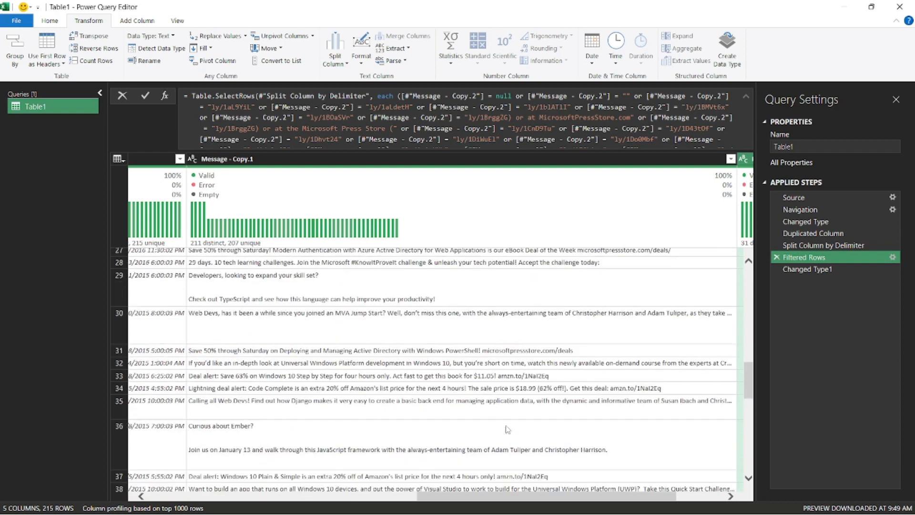
left_click_drag(493, 496, 541, 497)
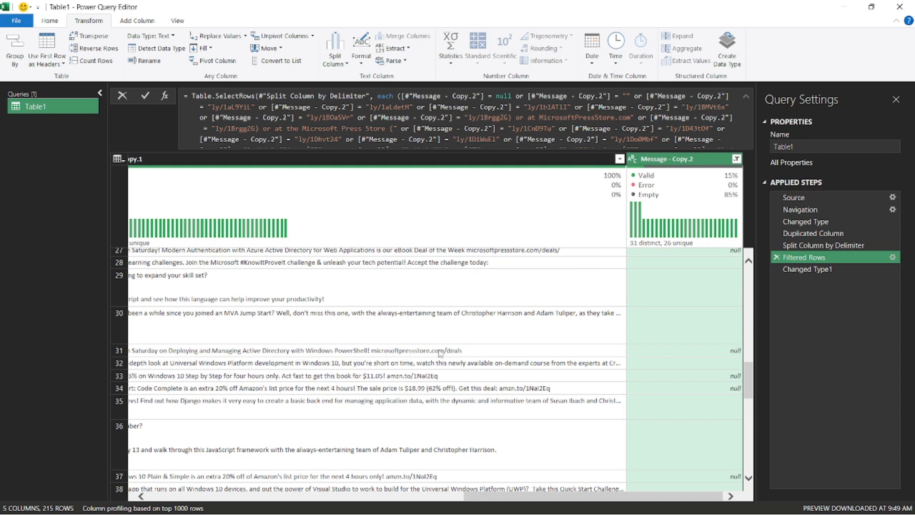
scroll(440, 354, "down", 2)
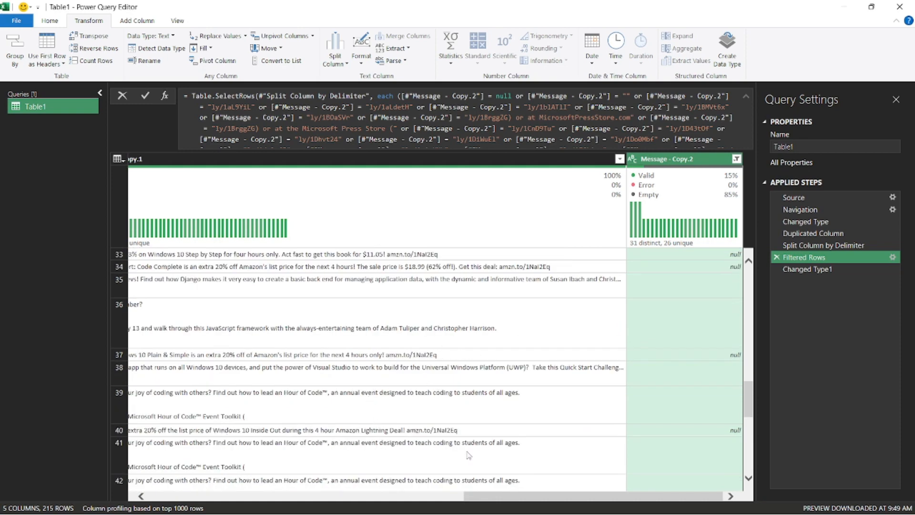
scroll(496, 486, "down", 3)
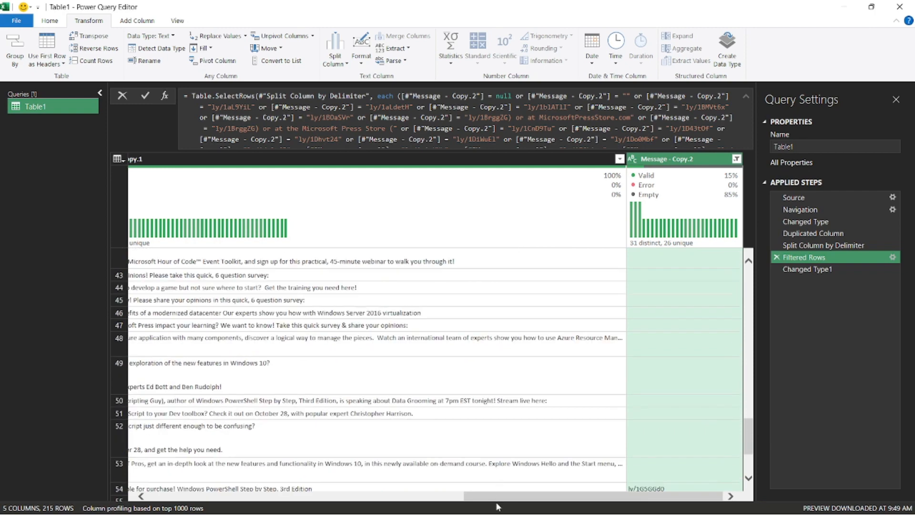
scroll(467, 424, "up", 3)
scroll(455, 400, "up", 2)
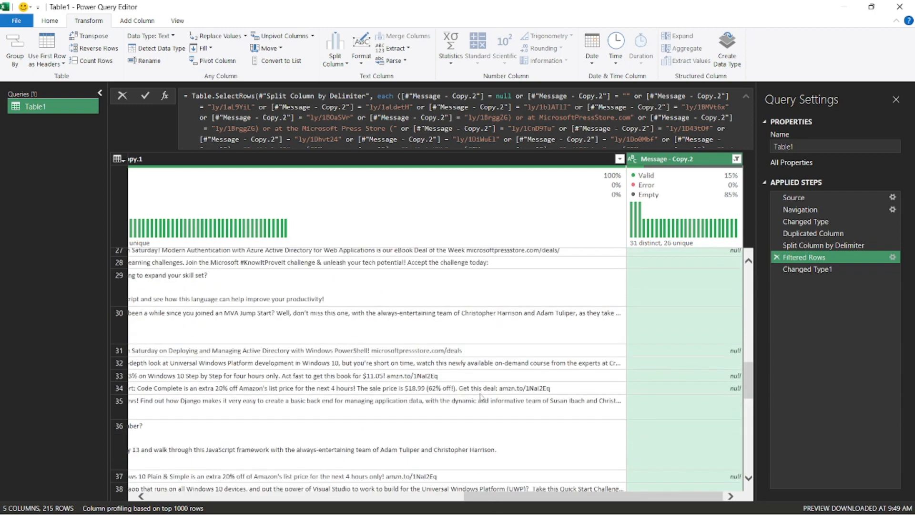
scroll(481, 397, "down", 2)
scroll(531, 501, "left", 3)
scroll(524, 486, "down", 20)
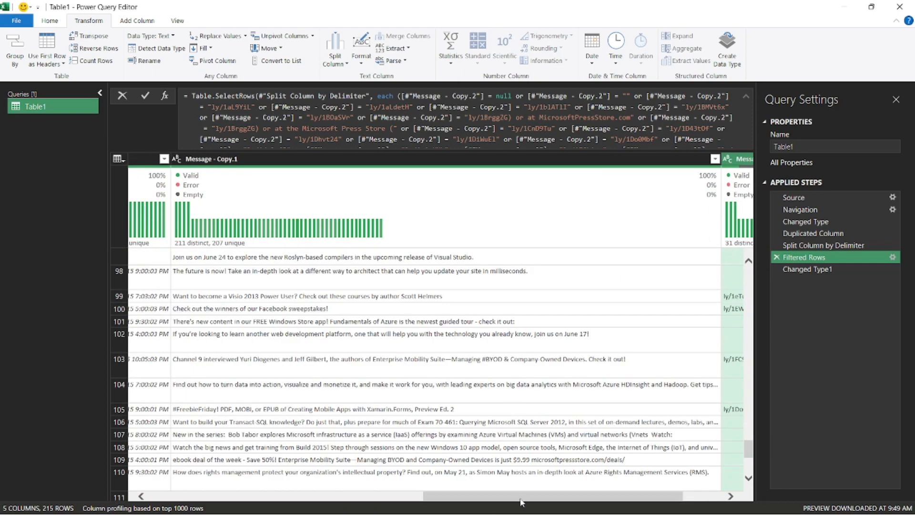
scroll(528, 501, "right", 3)
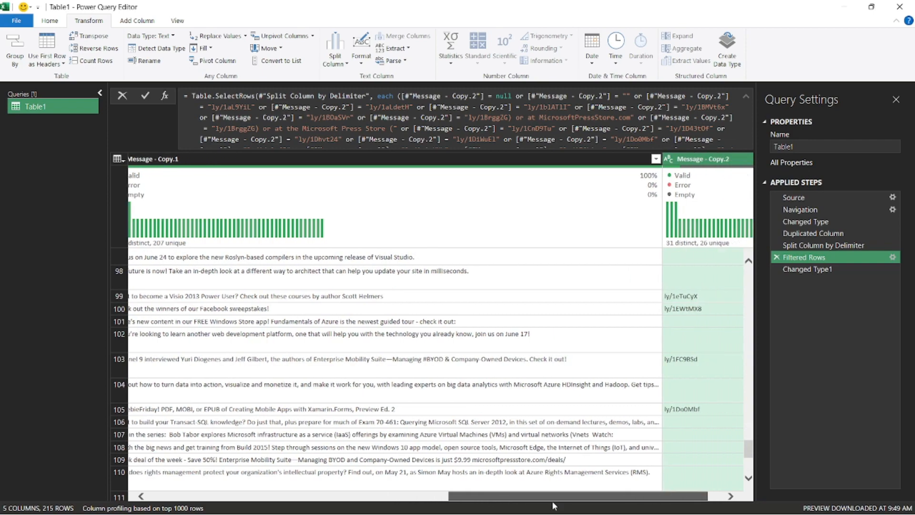
Delete the Filtered Rows step from the Table1 query.
left_click(776, 257)
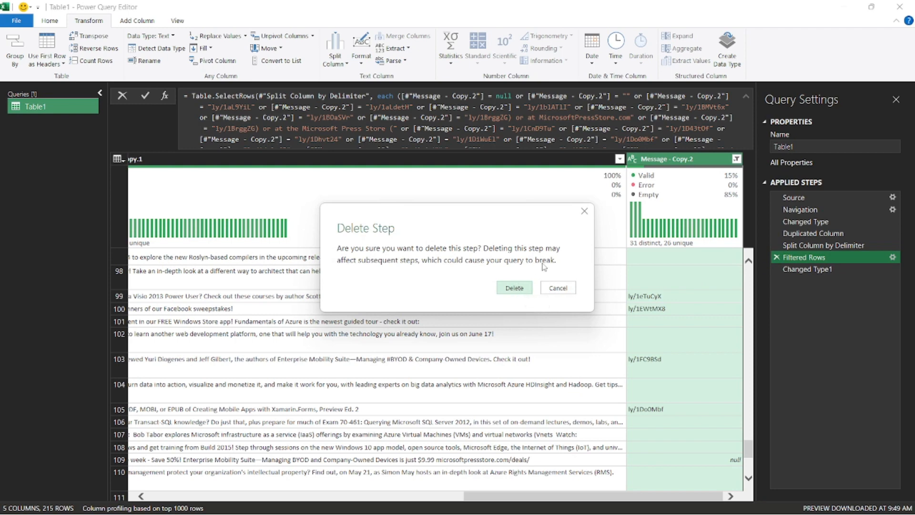
left_click(585, 211)
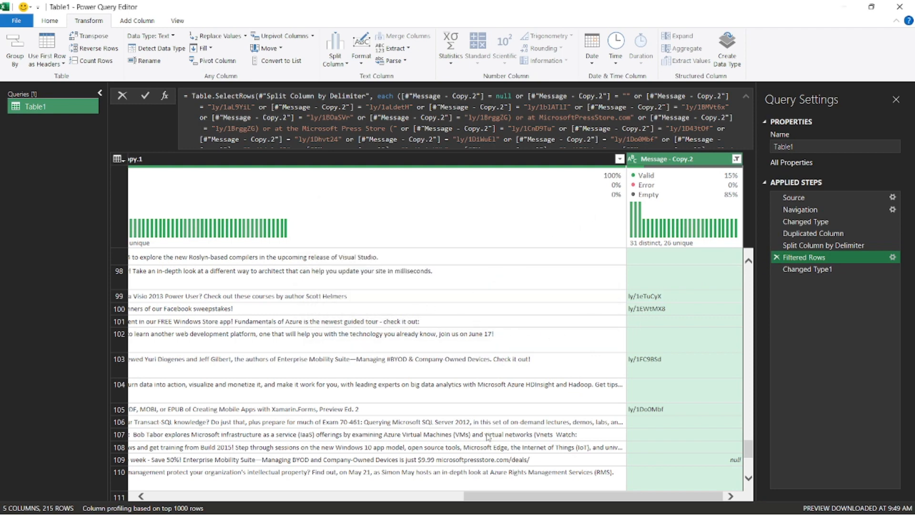
mouse_move(503, 498)
left_mouse_down()
mouse_move(285, 498)
mouse_move(501, 497)
left_mouse_up()
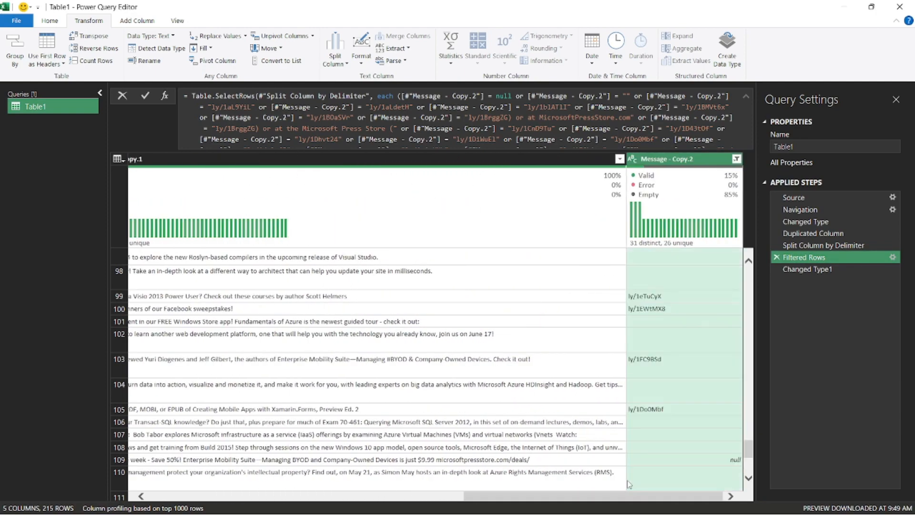
left_click(777, 257)
left_click(505, 287)
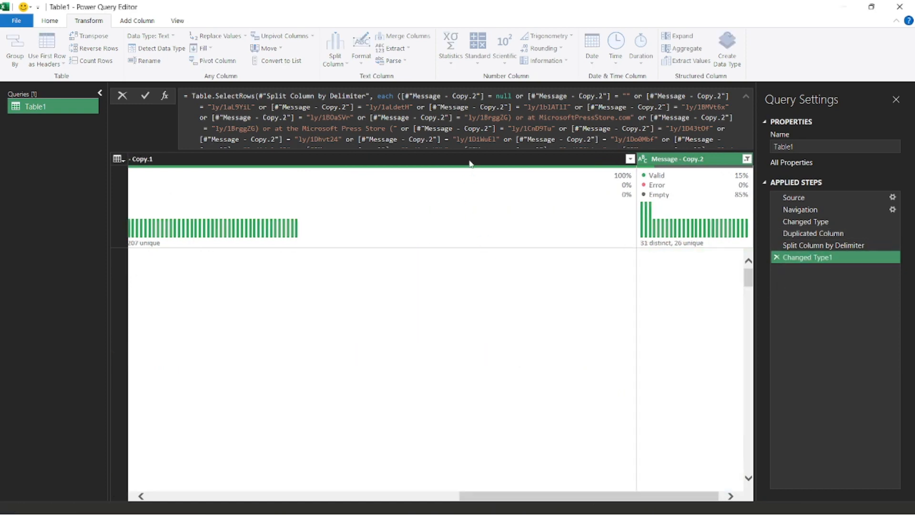
Add "amzn." to the SplitTextByAnyDelimiter list after "aka." in the Split Column by Delimiter step's formula.
left_click(805, 245)
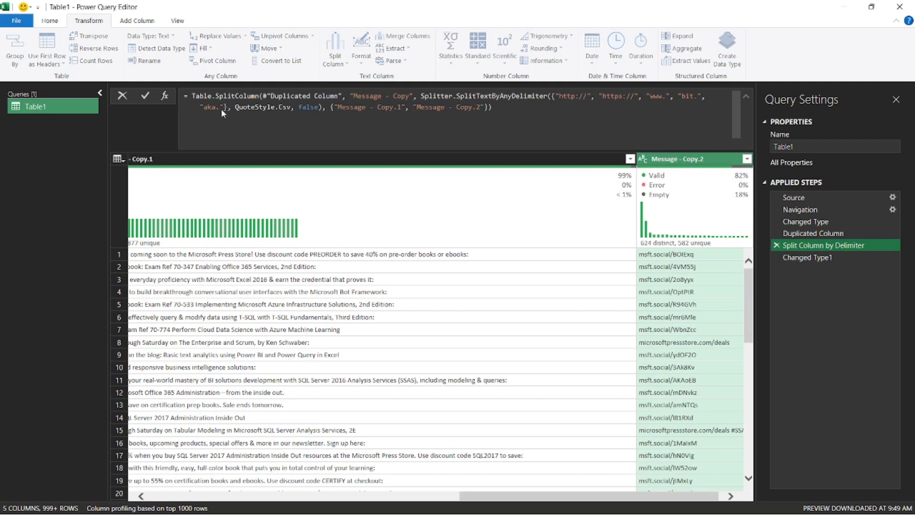
left_click(223, 109)
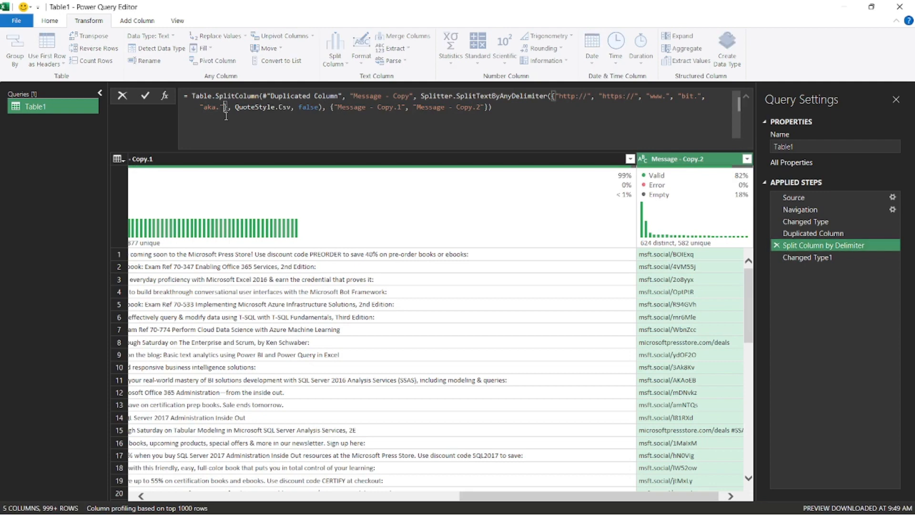
type(", \"")
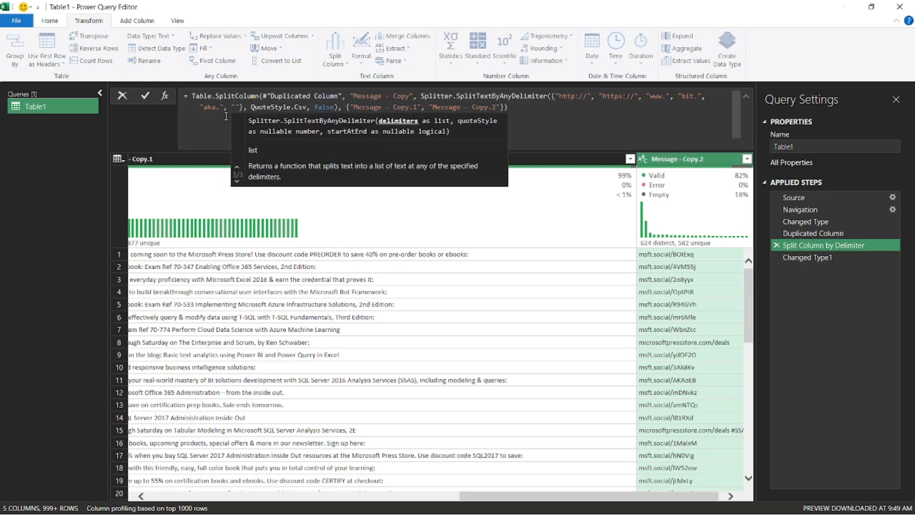
type("amzn")
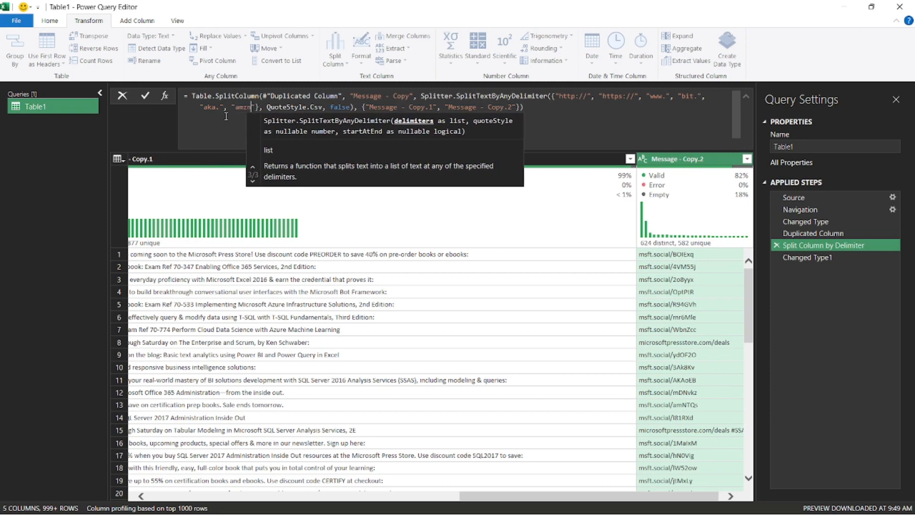
type(".")
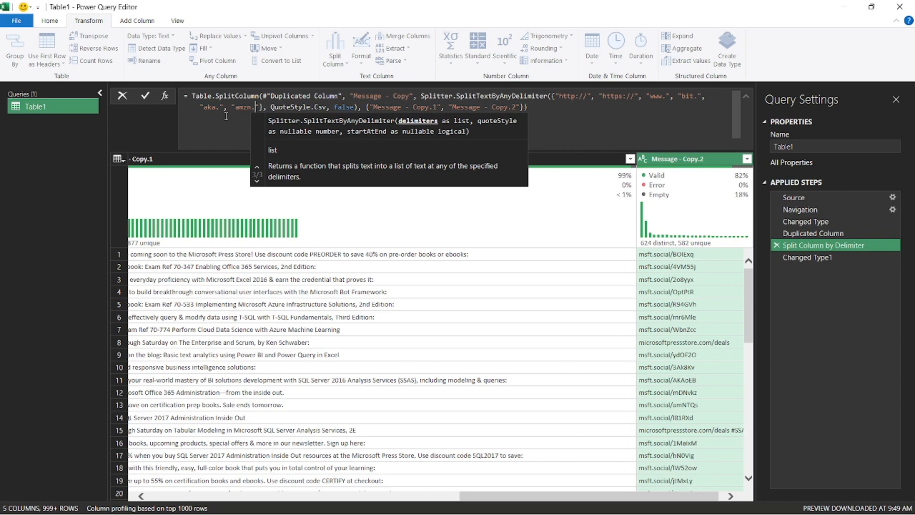
left_click(144, 98)
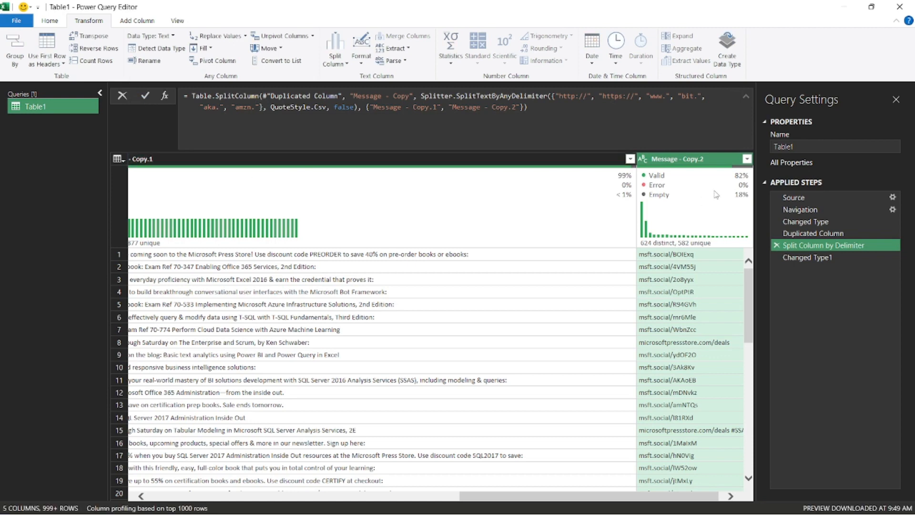
Look through the distinct values of Message - Copy.2 for extra text following the links, without applying a filter.
left_click(747, 158)
scroll(637, 319, "down", 3)
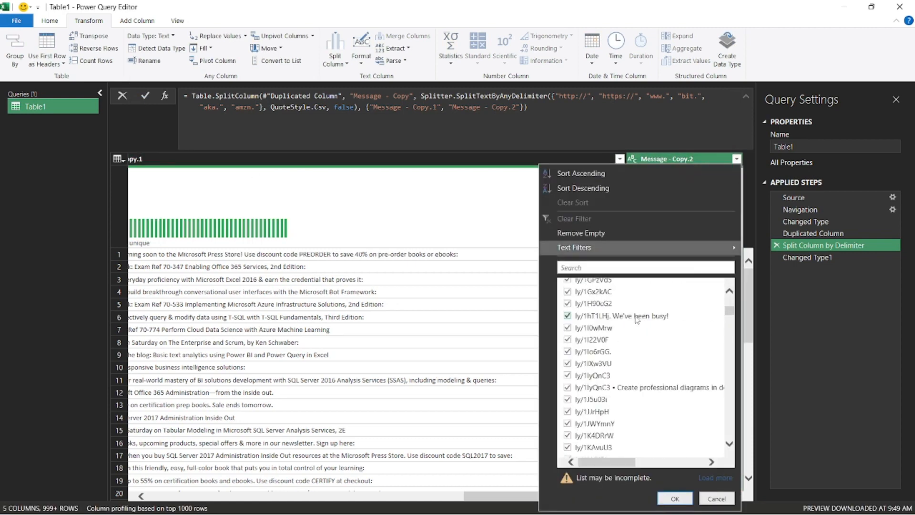
scroll(637, 319, "down", 20)
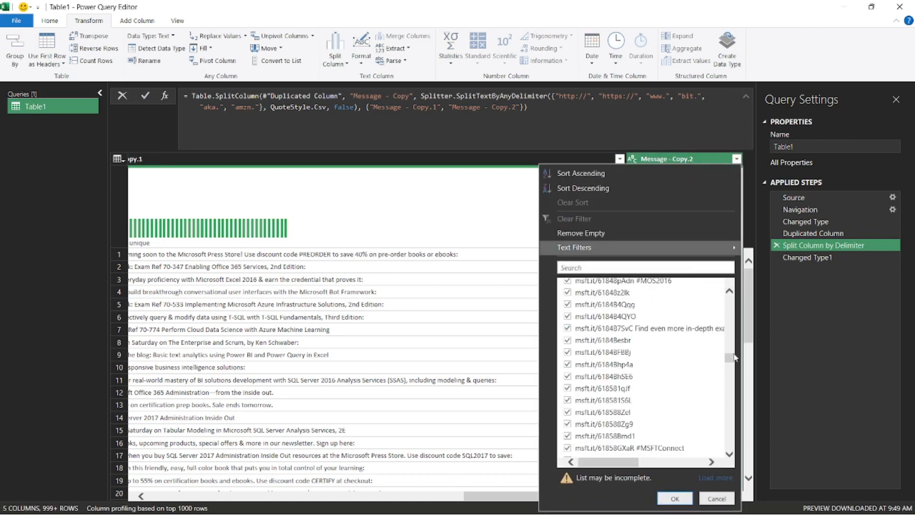
left_click_drag(733, 362, 730, 432)
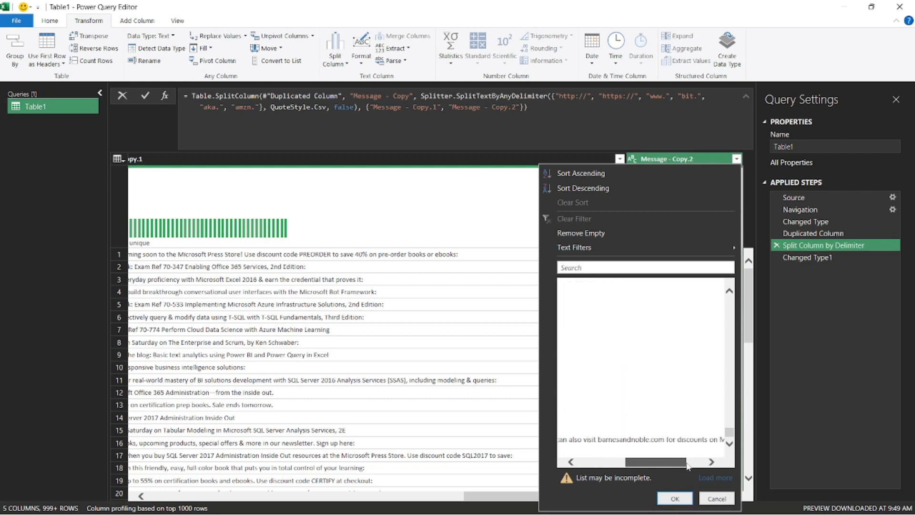
scroll(638, 438, "up", 5)
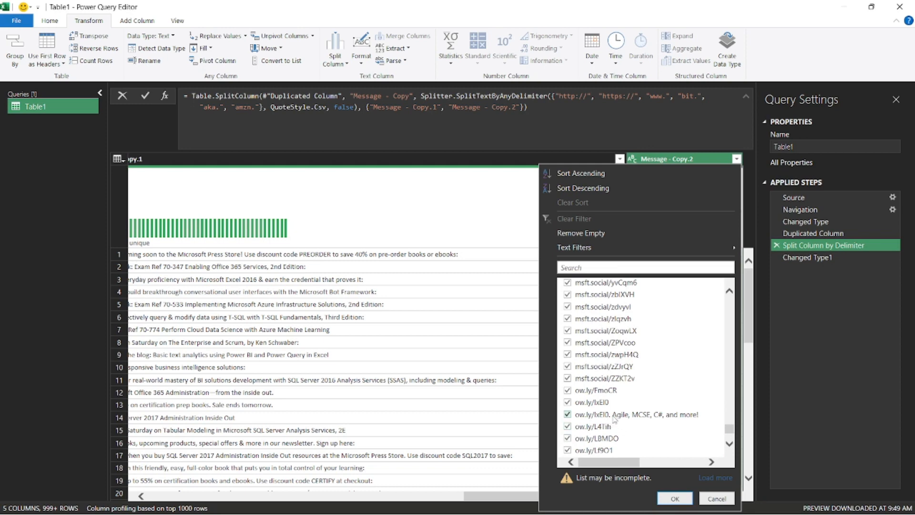
scroll(626, 413, "up", 5)
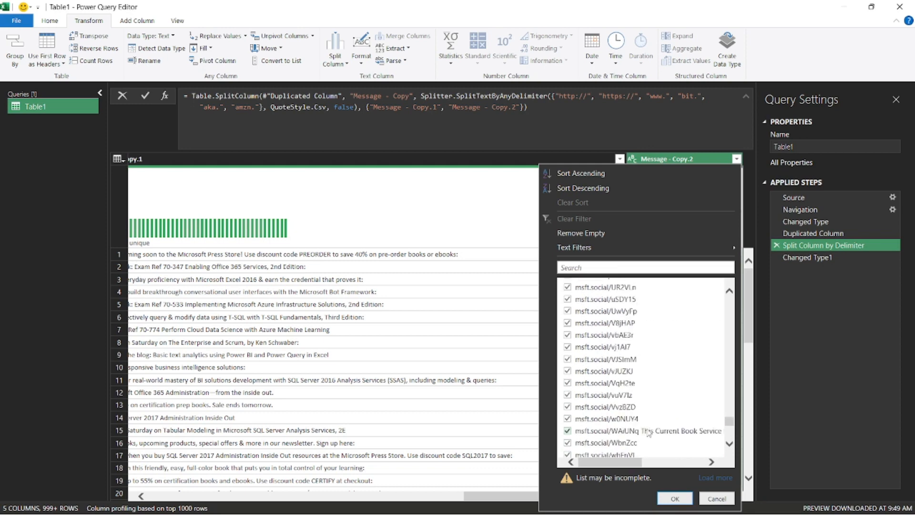
scroll(638, 439, "up", 5)
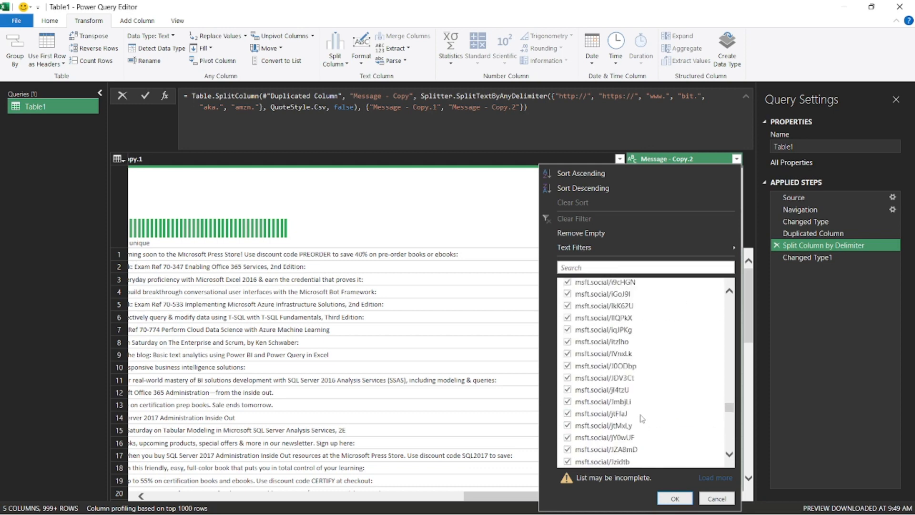
scroll(639, 388, "up", 5)
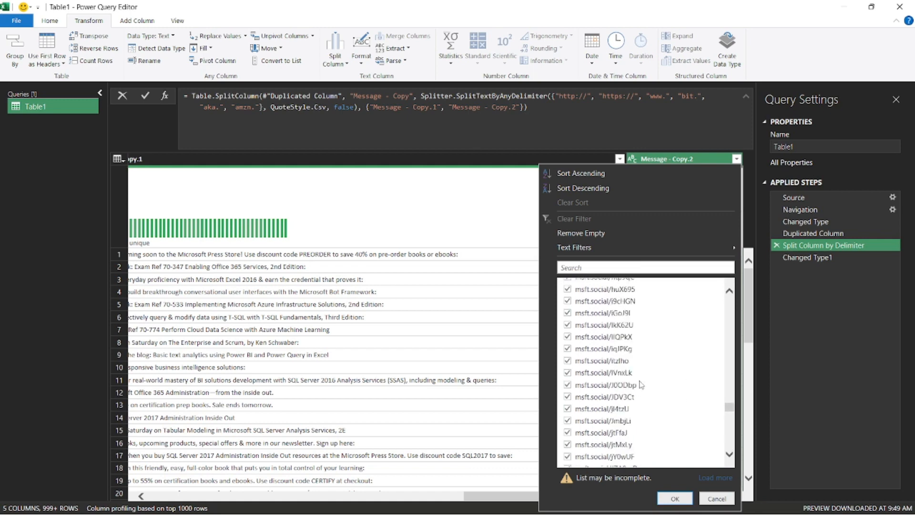
scroll(641, 383, "up", 5)
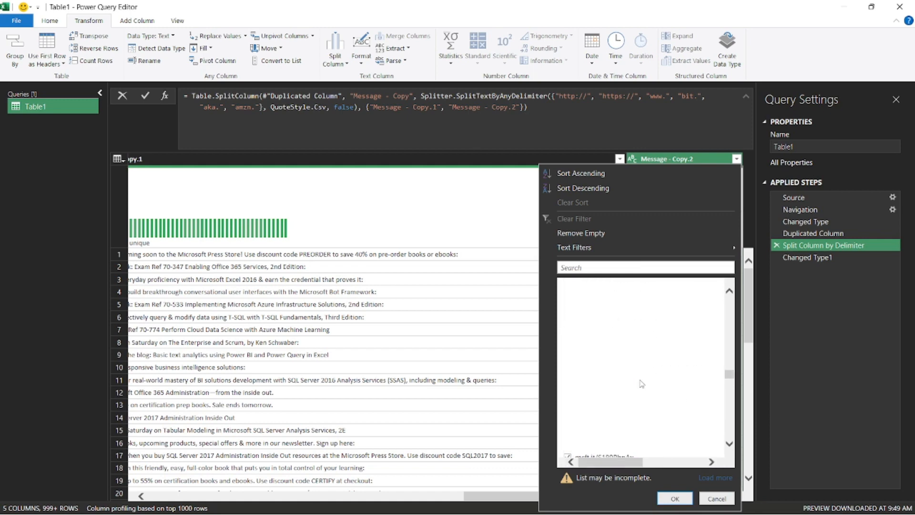
scroll(642, 383, "down", 5)
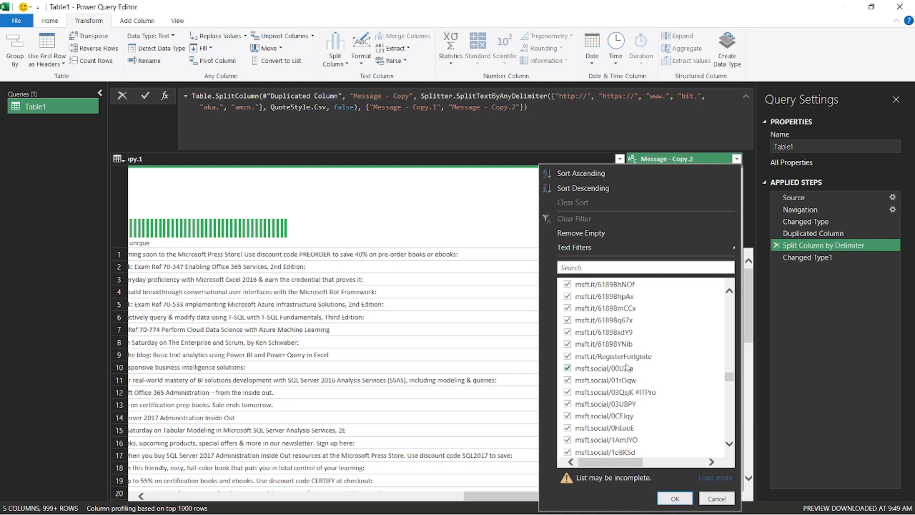
scroll(648, 376, "up", 5)
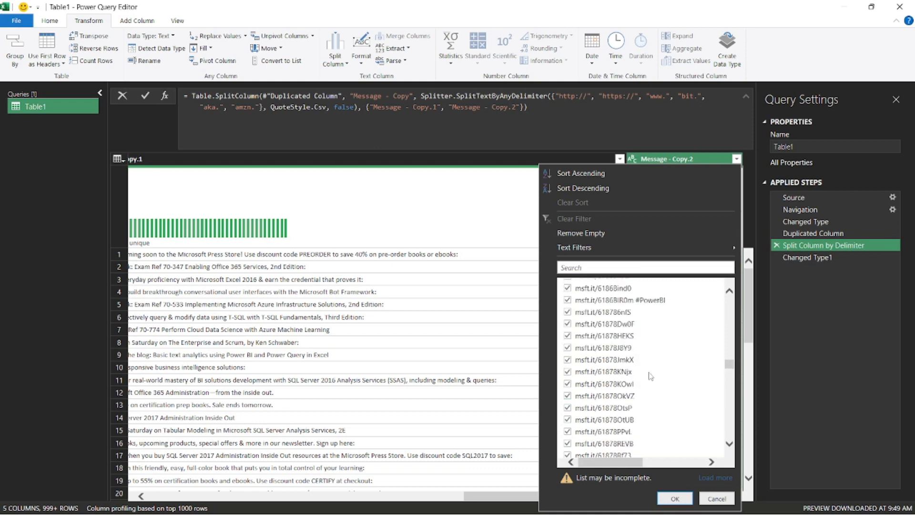
scroll(651, 376, "up", 5)
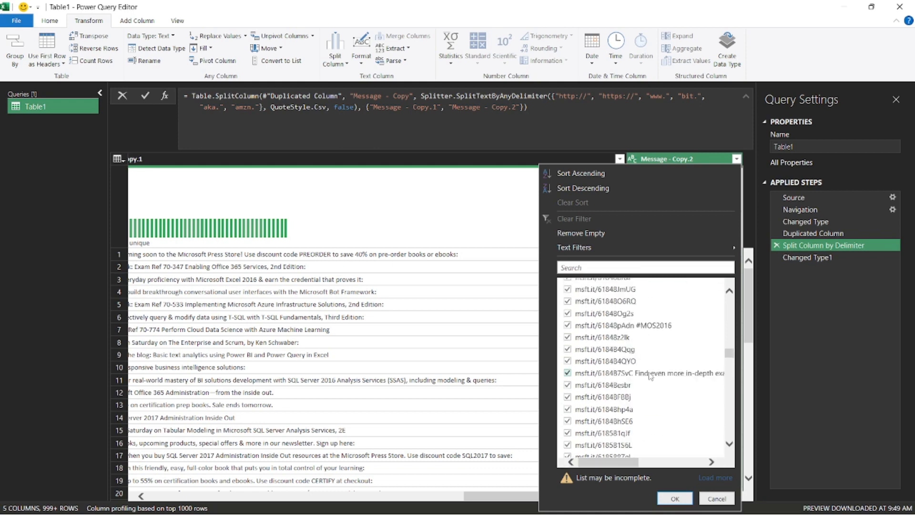
scroll(650, 376, "up", 5)
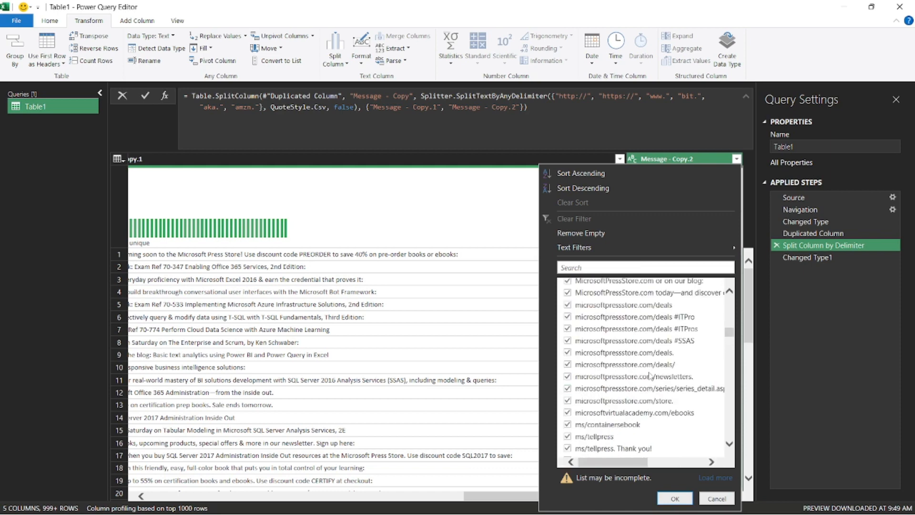
scroll(651, 376, "up", 5)
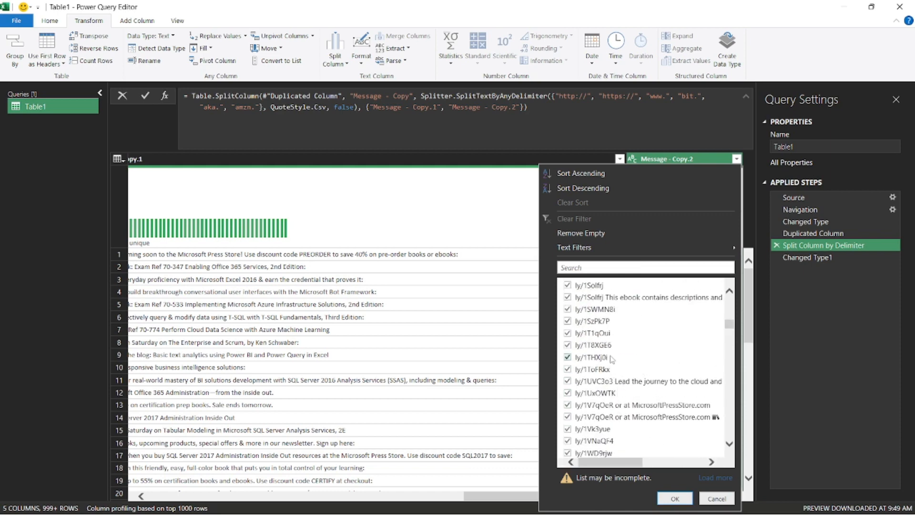
scroll(607, 303, "up", 3)
scroll(607, 303, "up", 5)
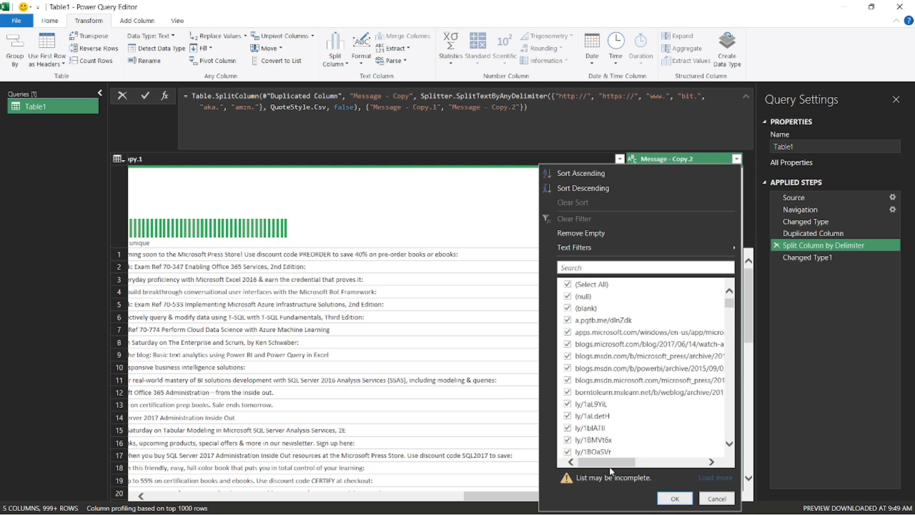
left_click_drag(616, 467, 686, 467)
left_click(717, 498)
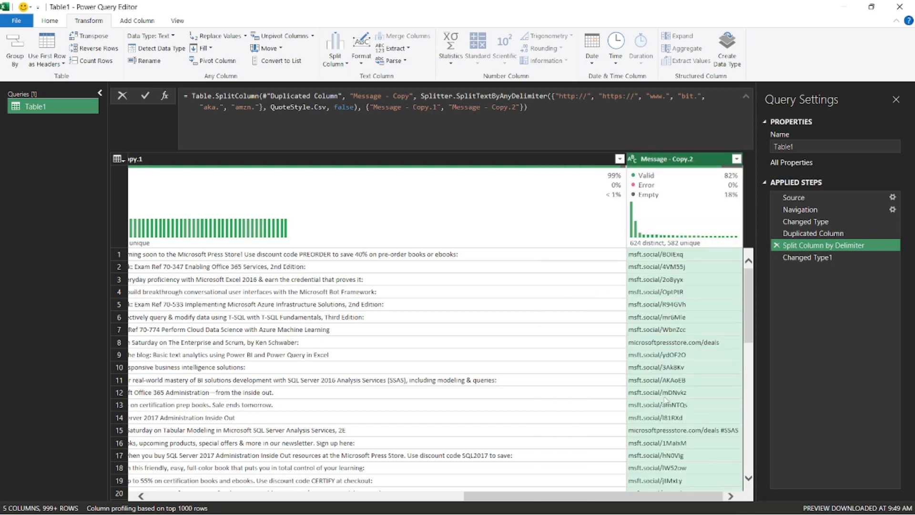
From the Changed Type1 step, split the Message - Copy.2 column by Space at the left-most delimiter.
right_click(685, 162)
left_click(858, 263)
left_click(852, 257)
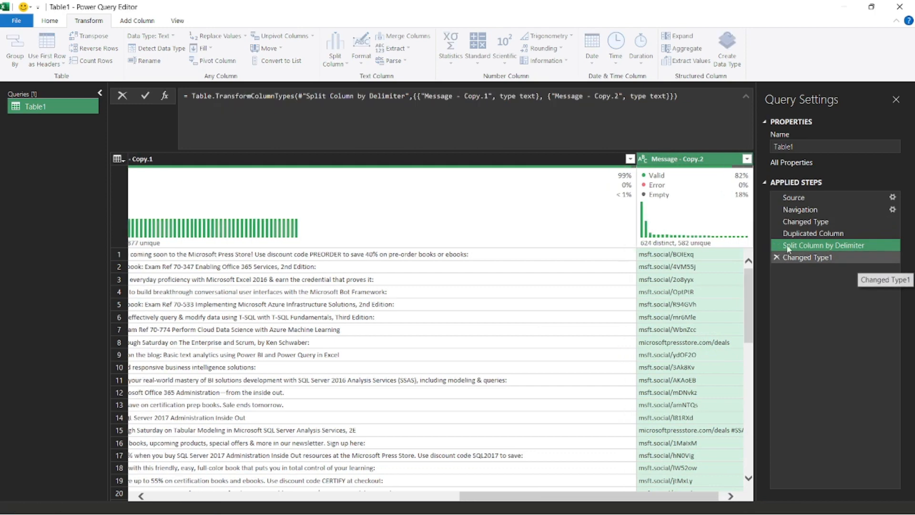
right_click(700, 164)
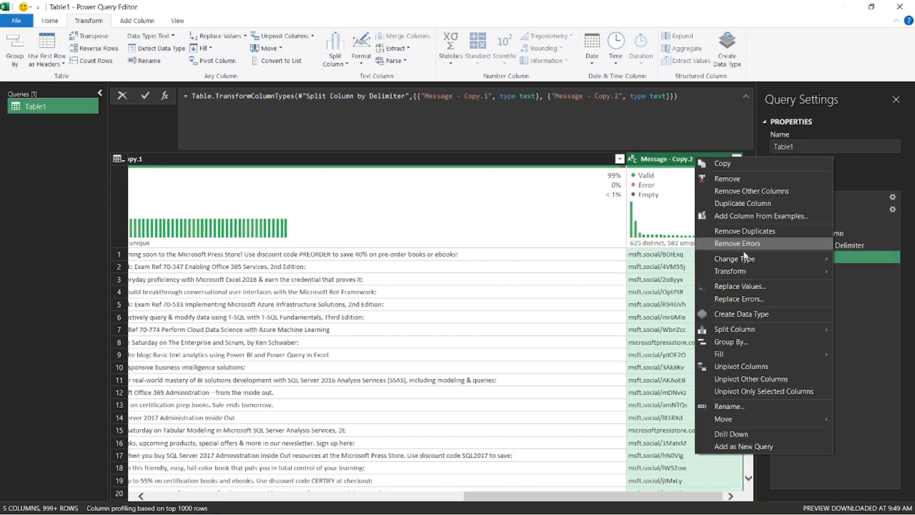
mouse_move(745, 331)
left_click(682, 332)
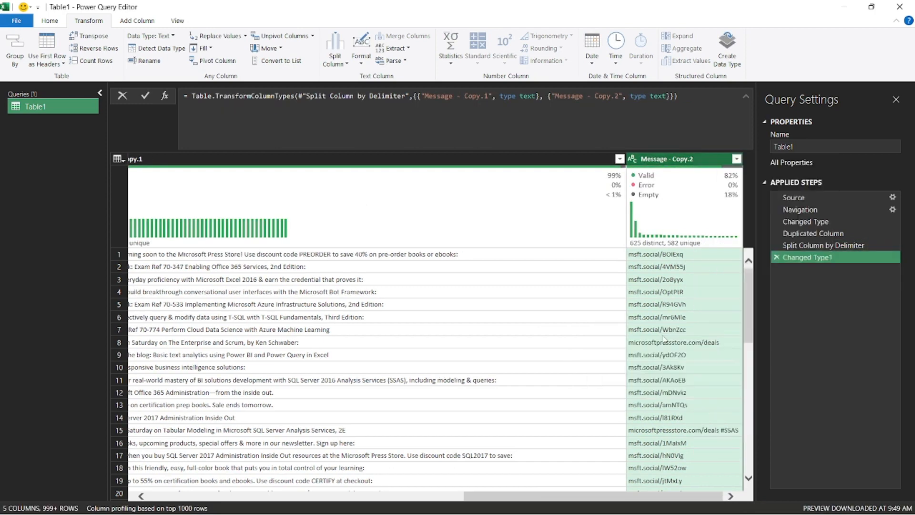
left_click(307, 206)
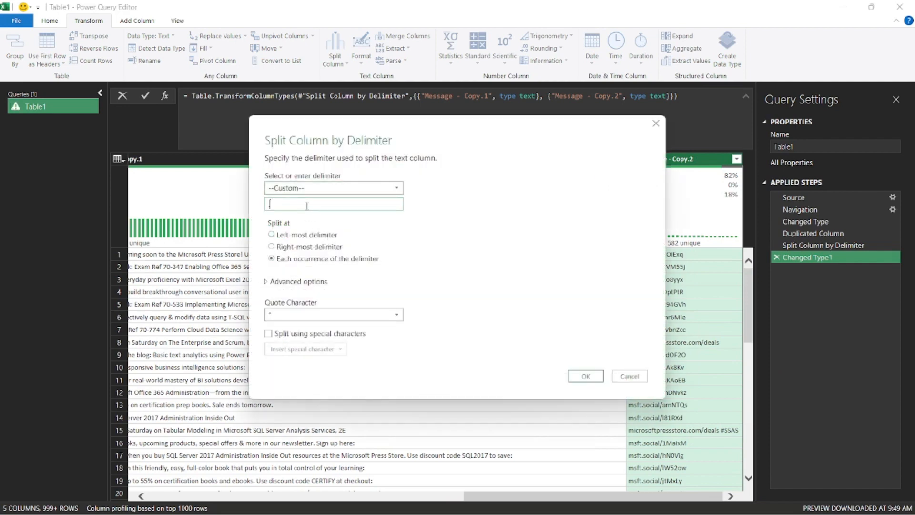
left_click(313, 188)
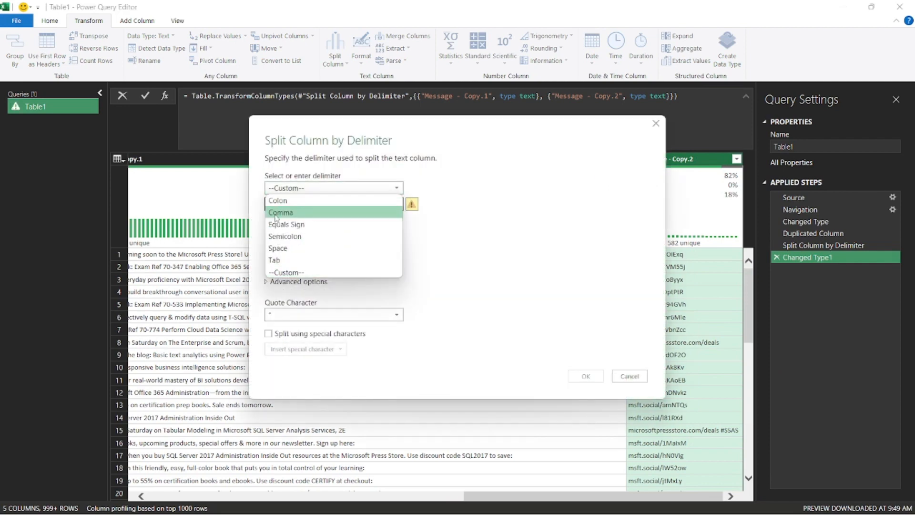
left_click(287, 248)
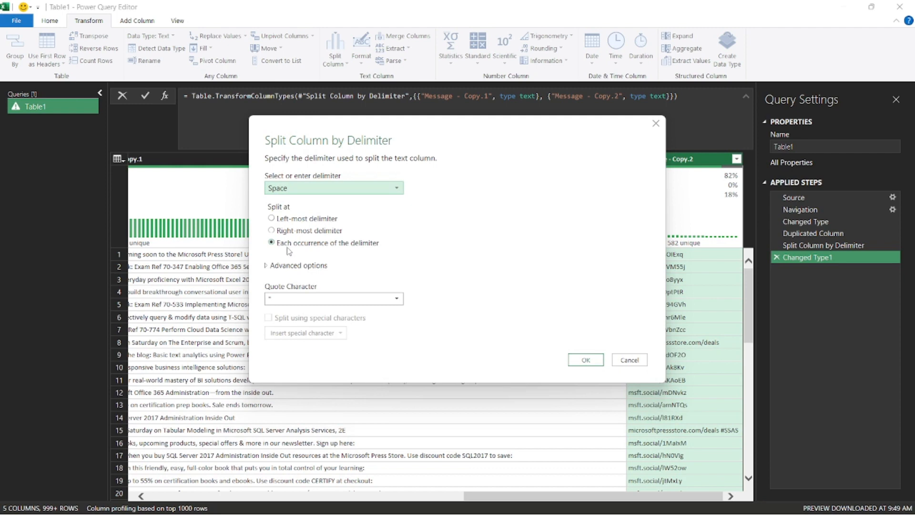
left_click(288, 220)
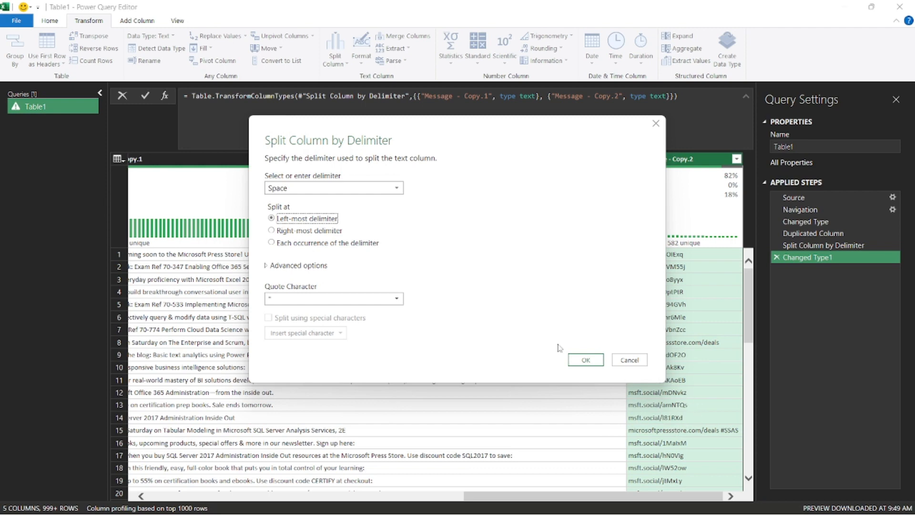
left_click(582, 360)
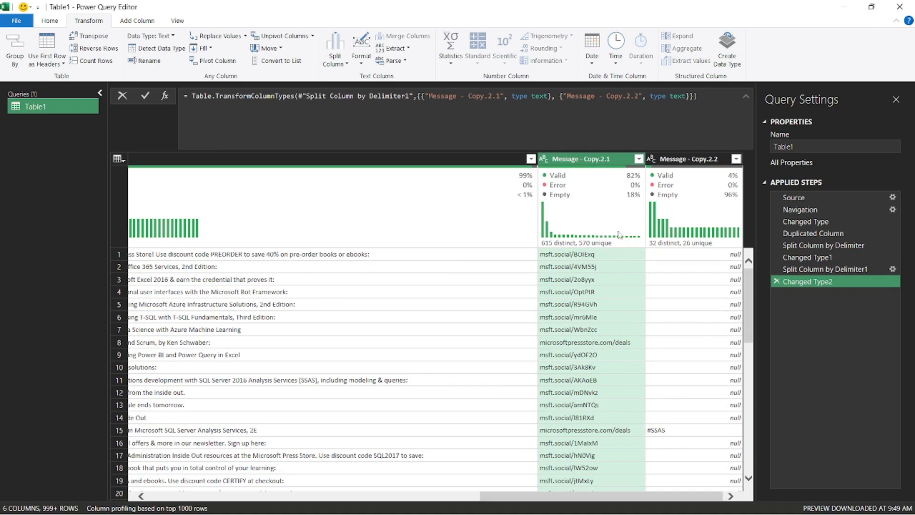
Check the distinct values of Message - Copy.2.1 for text other than links, leaving the column unfiltered.
left_click(639, 159)
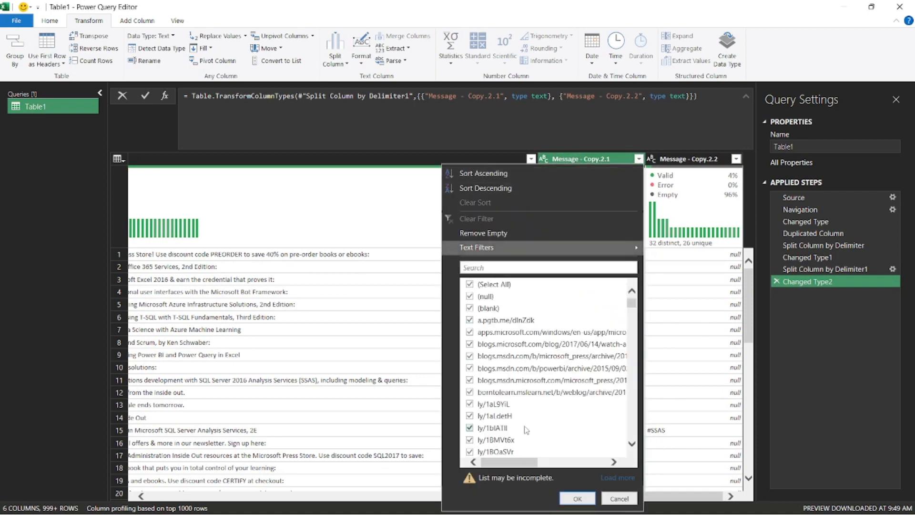
mouse_move(523, 463)
left_mouse_down()
mouse_move(624, 458)
mouse_move(518, 457)
left_mouse_up()
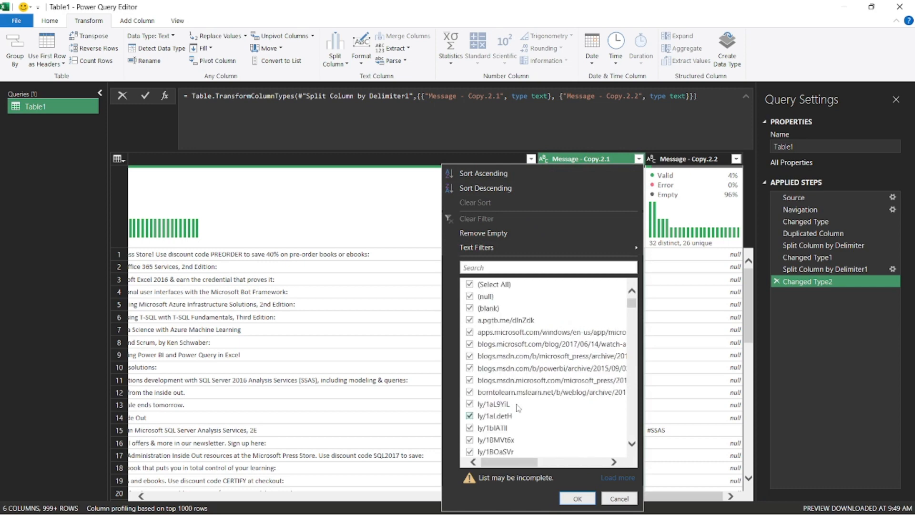
scroll(518, 407, "down", 10)
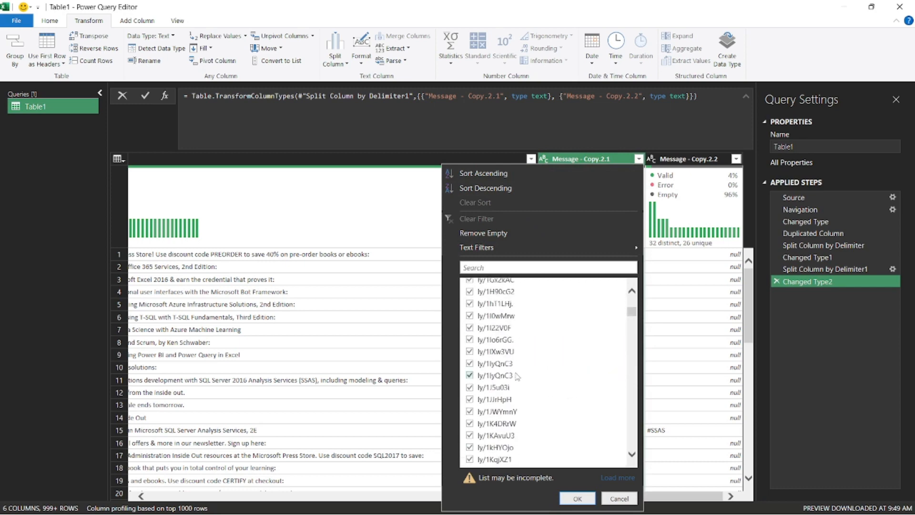
scroll(534, 381, "down", 5)
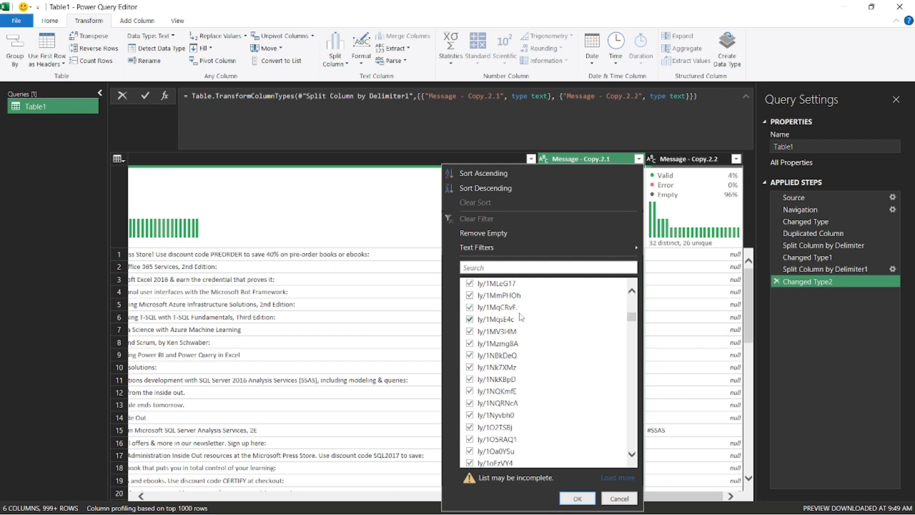
scroll(536, 348, "down", 5)
scroll(536, 348, "down", 10)
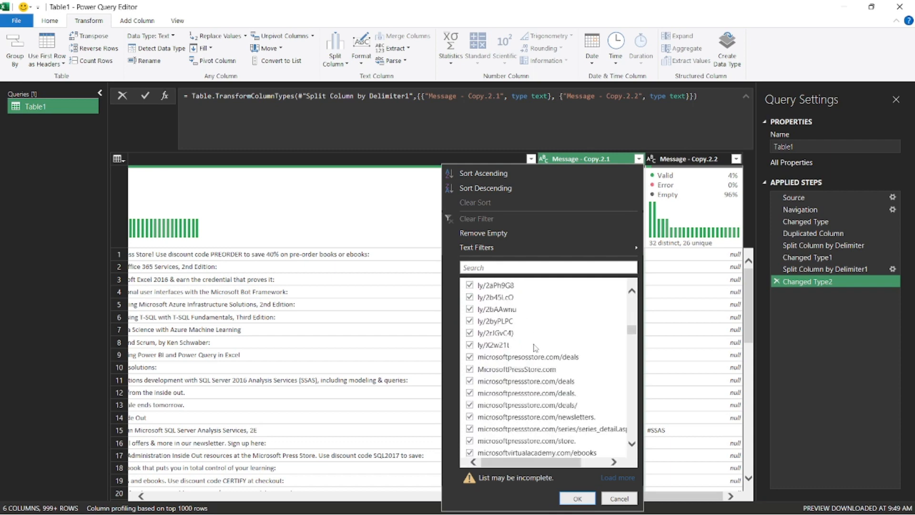
scroll(534, 348, "down", 10)
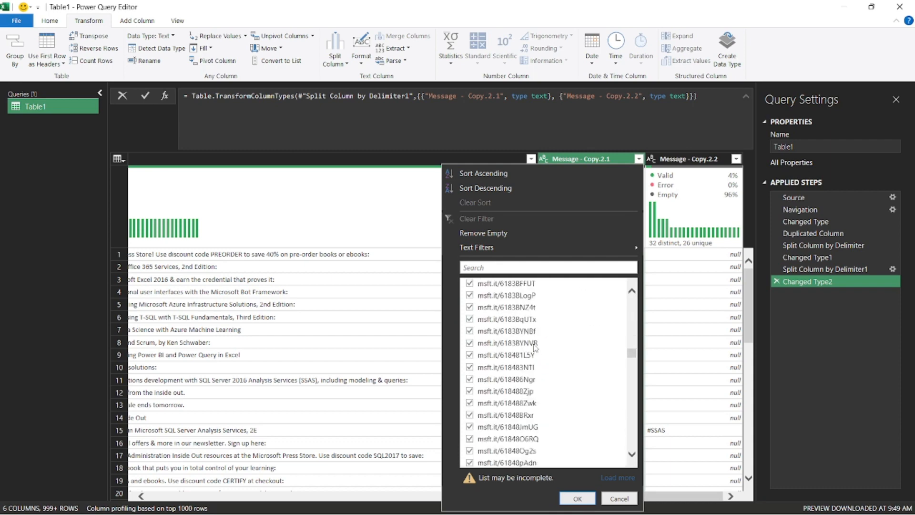
scroll(534, 348, "down", 10)
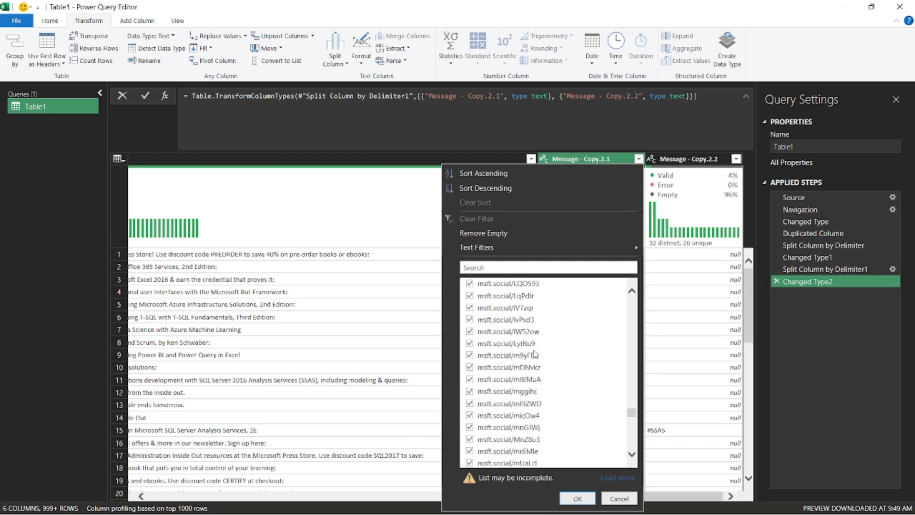
scroll(535, 354, "down", 5)
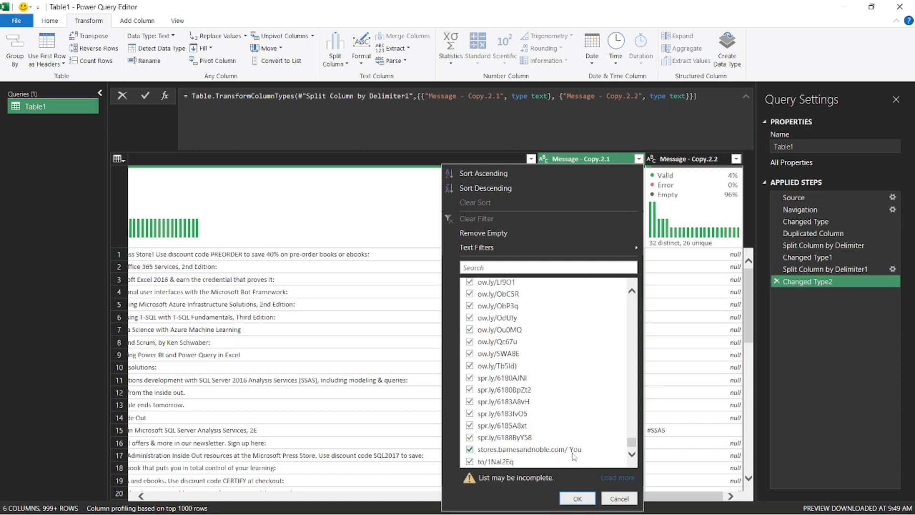
left_click(619, 499)
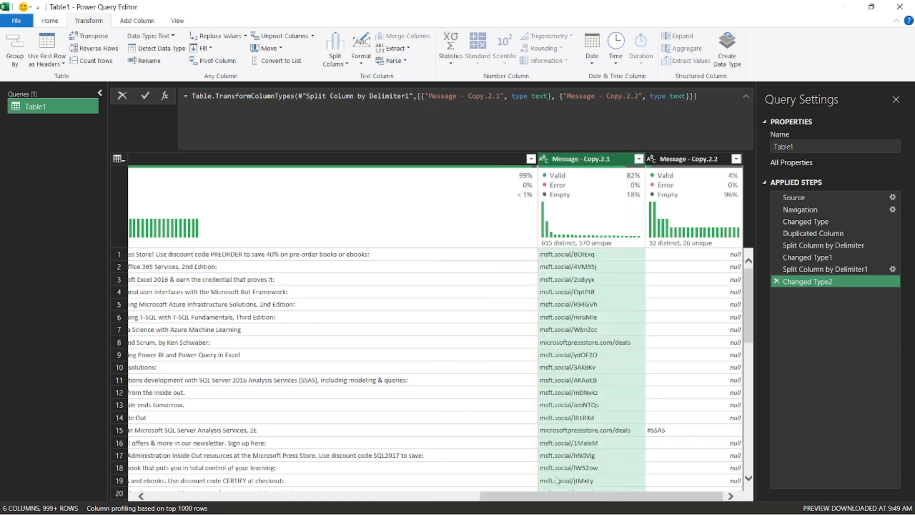
Review the fully loaded distinct values of Message - Copy.2.2 without filtering, and remove that column from the query.
left_click(736, 159)
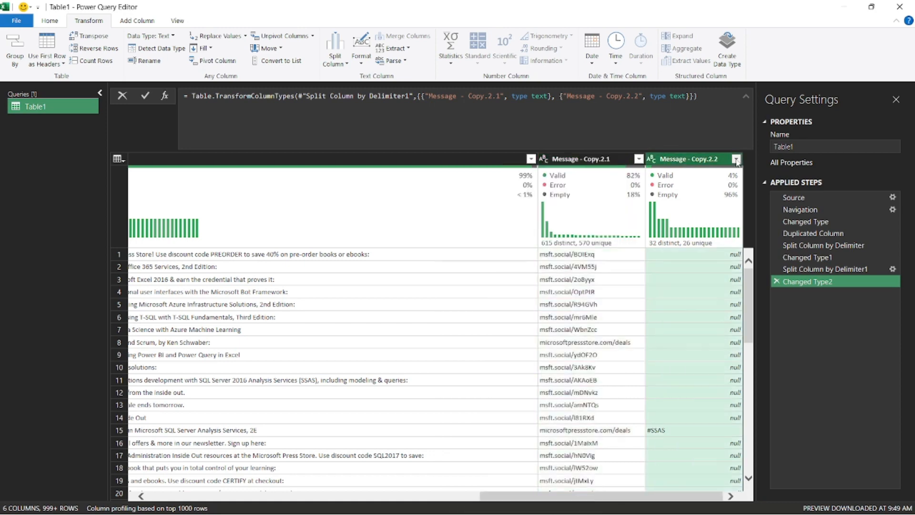
scroll(617, 355, "down", 5)
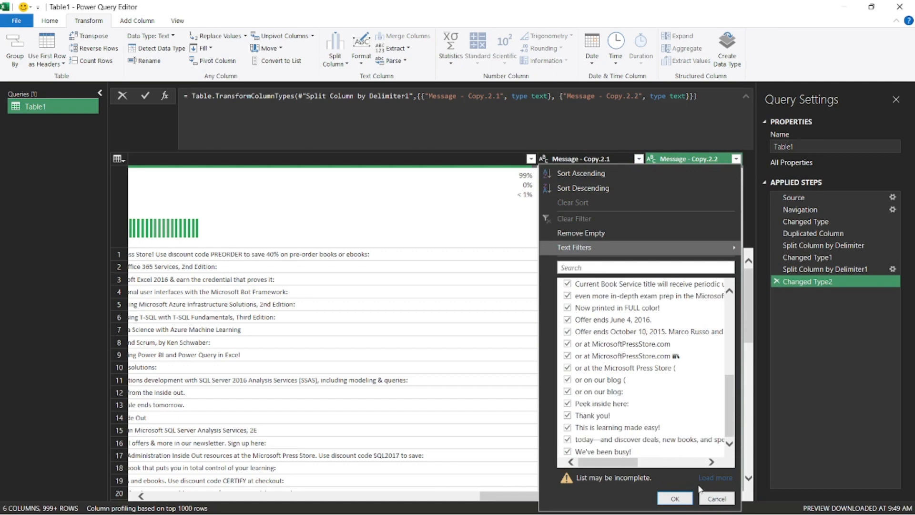
left_click(714, 480)
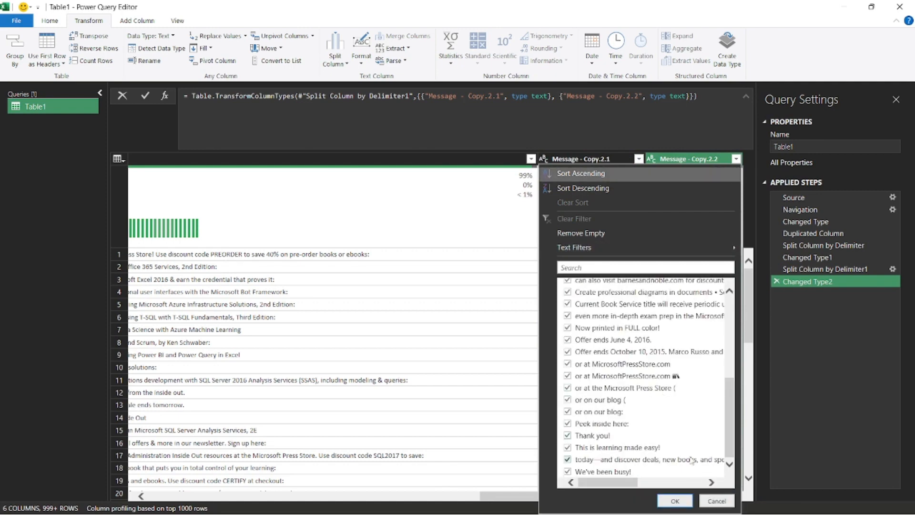
left_click(716, 502)
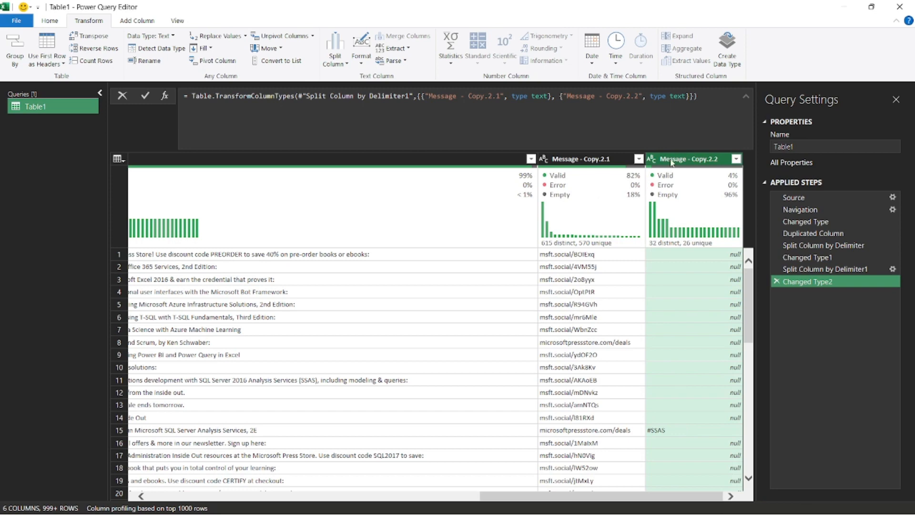
key("Delete")
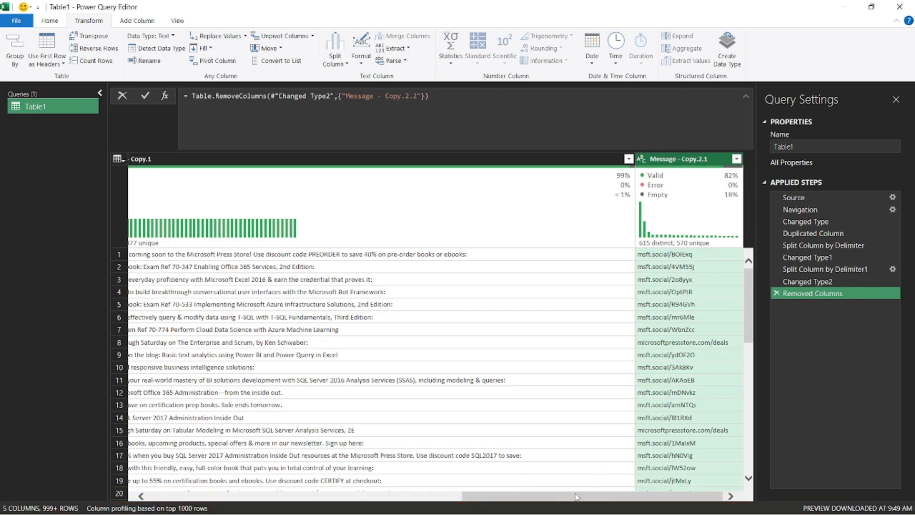
Examine the remaining links in Message - Copy.2.1 against their message text to see which prefixes were stripped.
left_click_drag(576, 495, 605, 469)
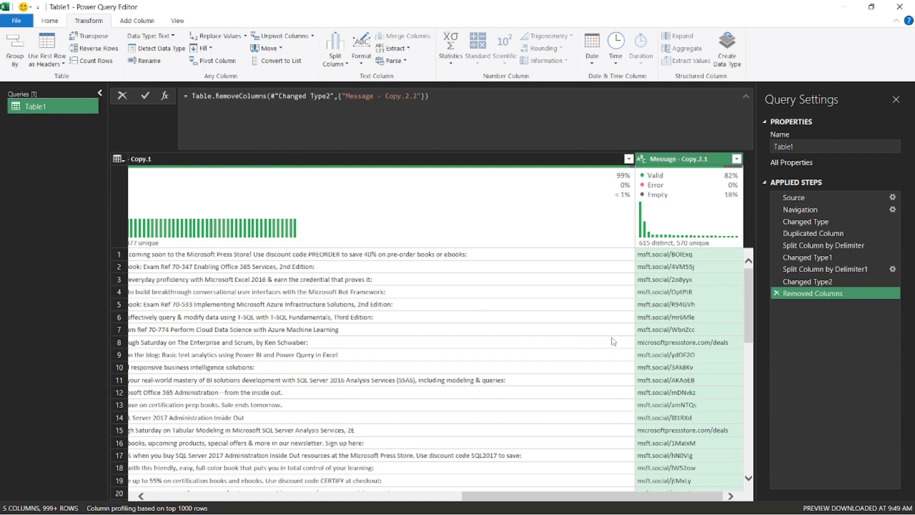
scroll(705, 336, "down", 20)
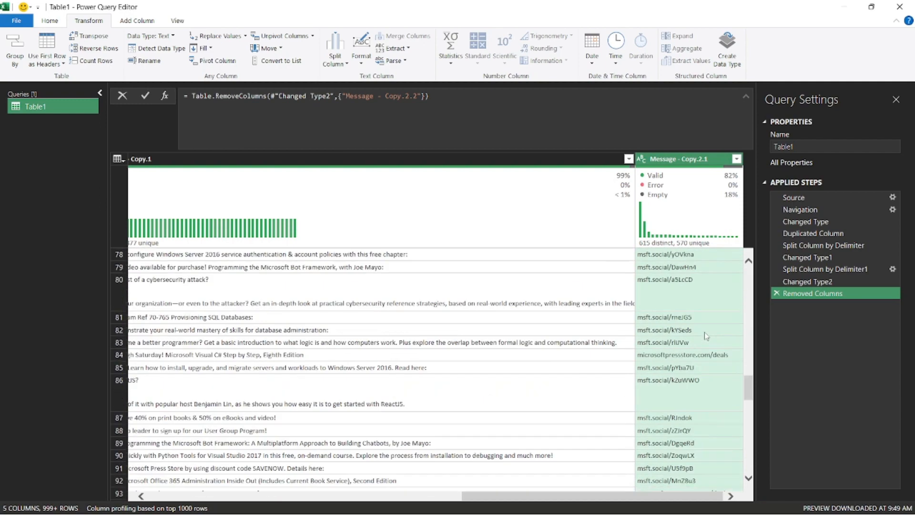
scroll(704, 334, "up", 20)
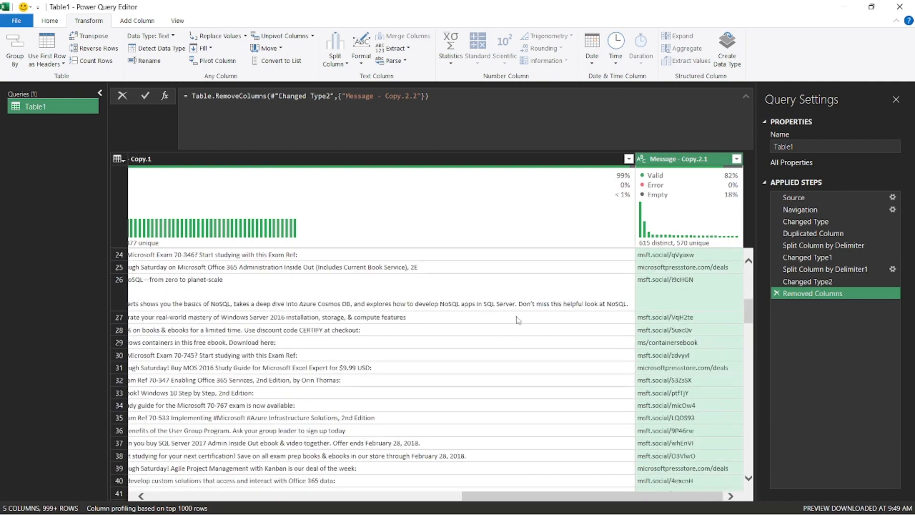
scroll(377, 299, "down", 15)
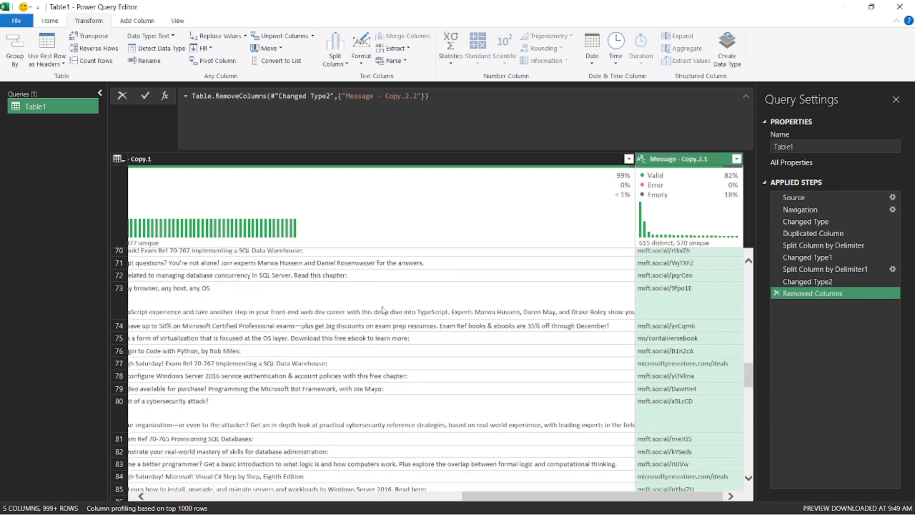
scroll(381, 310, "down", 3)
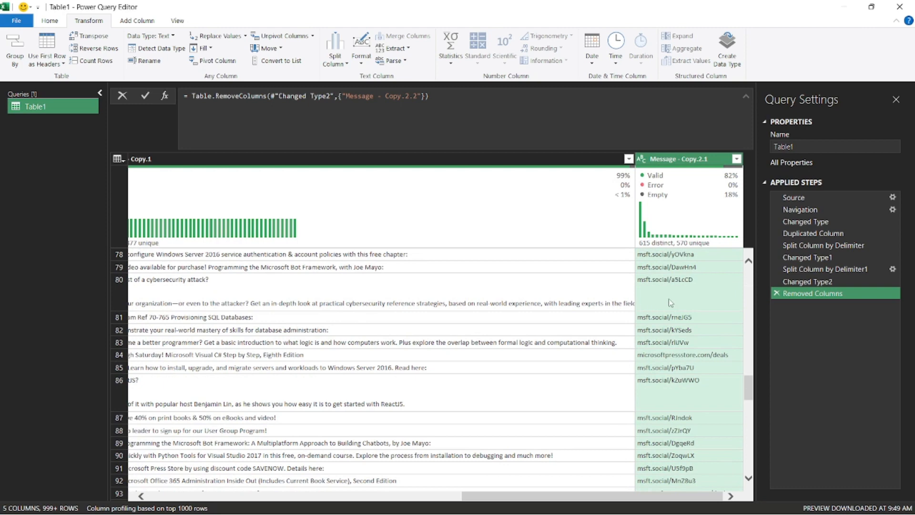
mouse_move(665, 237)
scroll(652, 340, "down", 11)
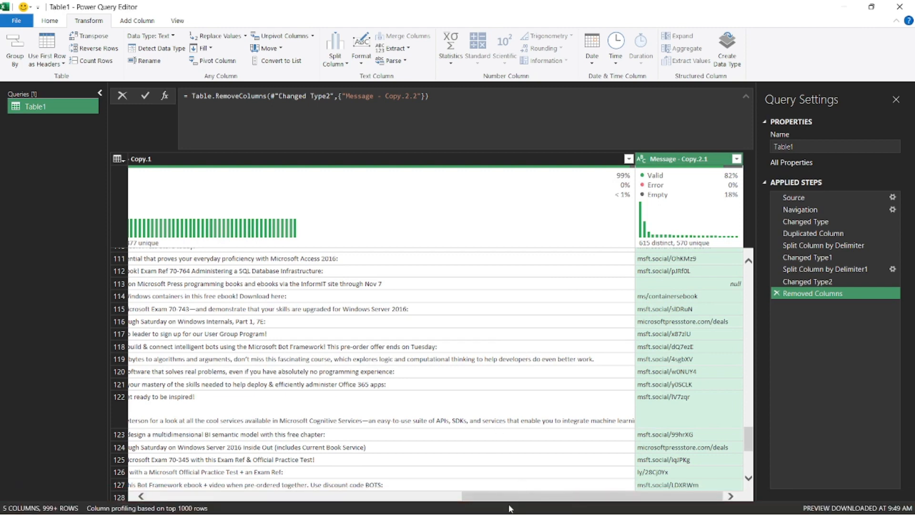
mouse_move(578, 497)
left_mouse_down()
mouse_move(496, 496)
mouse_move(596, 493)
left_mouse_up()
scroll(660, 362, "up", 4)
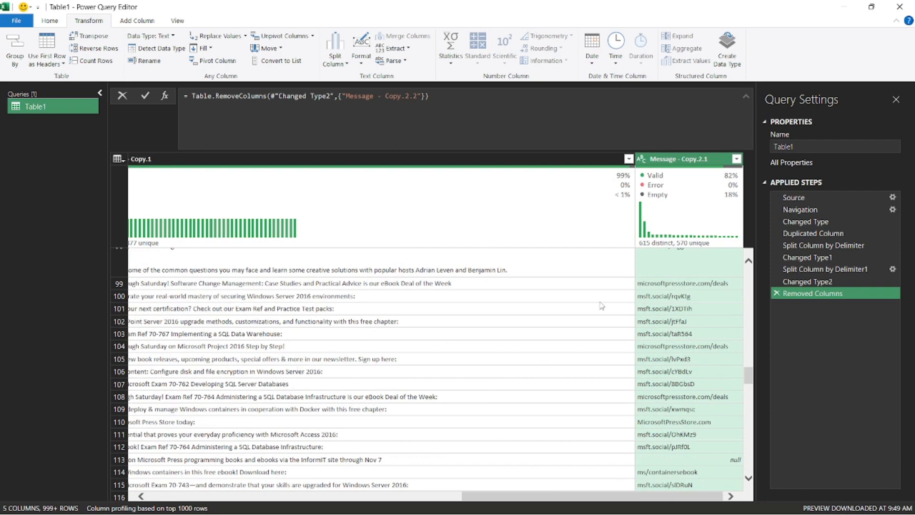
scroll(602, 306, "up", 20)
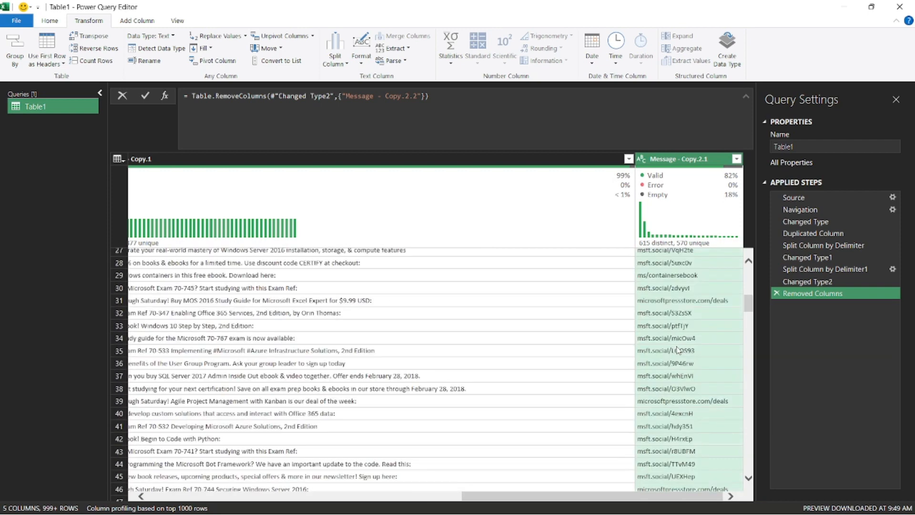
scroll(678, 350, "up", 9)
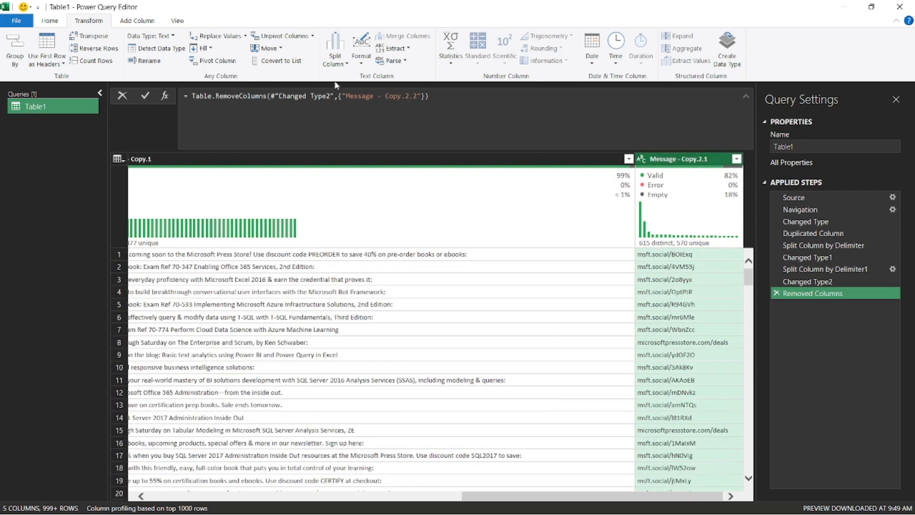
Start a conditional column whose first clause tests whether Message - Copy.2.1 begins with "ms".
left_click(140, 21)
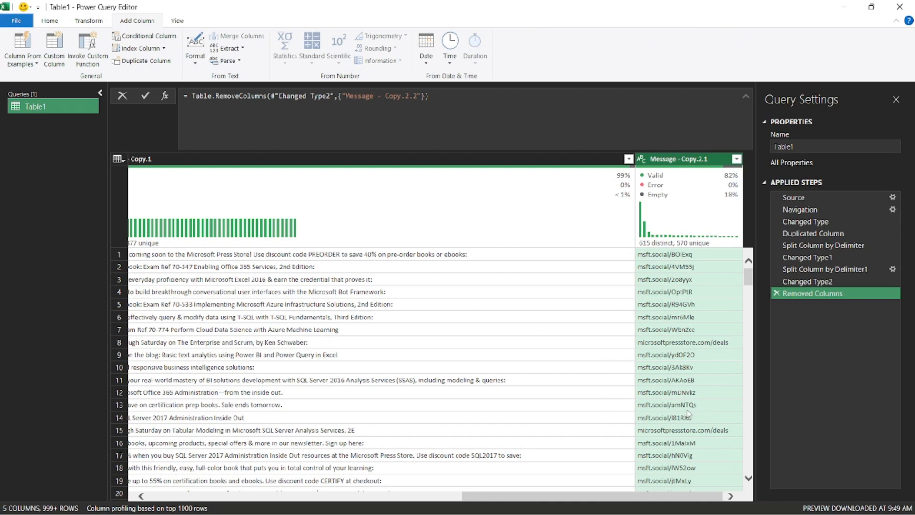
scroll(685, 411, "down", 6)
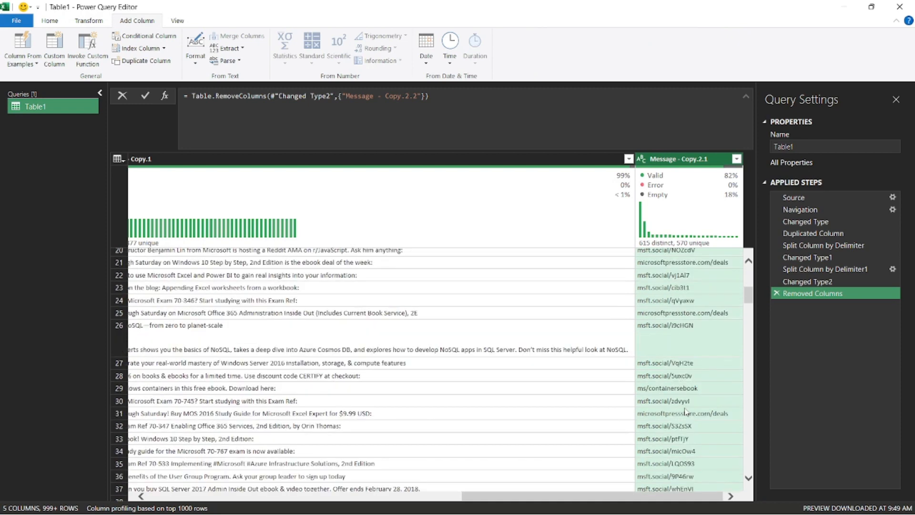
scroll(642, 383, "up", 6)
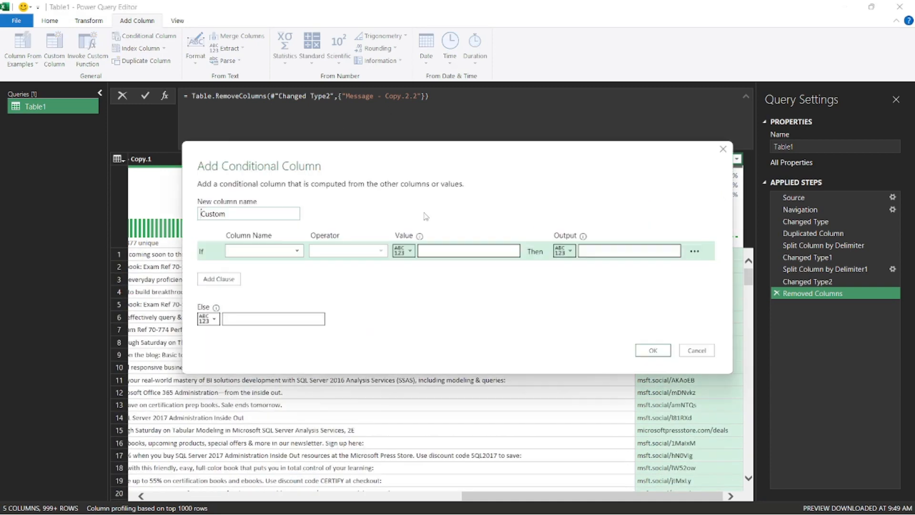
left_click(274, 253)
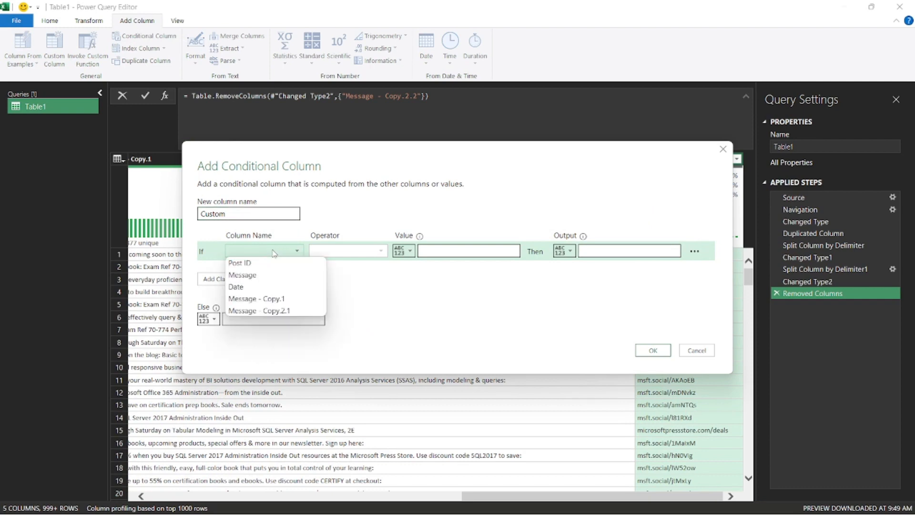
left_click(301, 311)
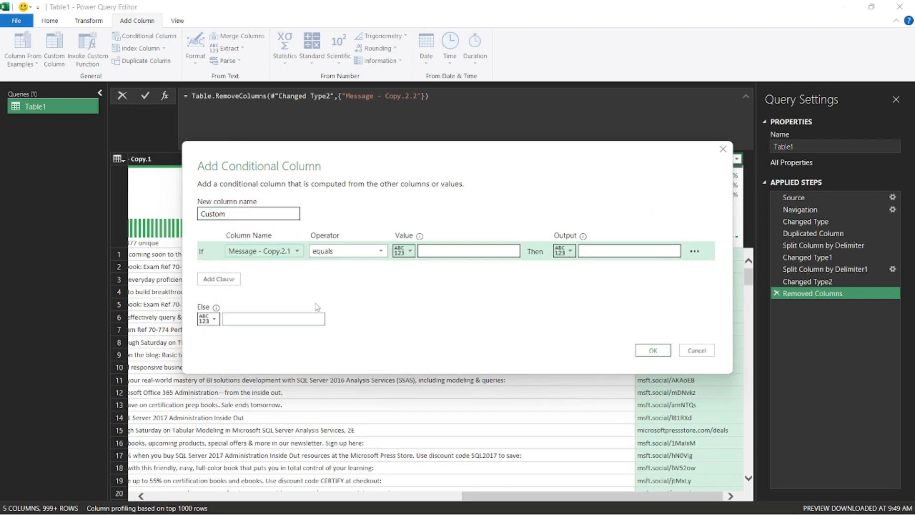
left_click_drag(558, 162, 550, 119)
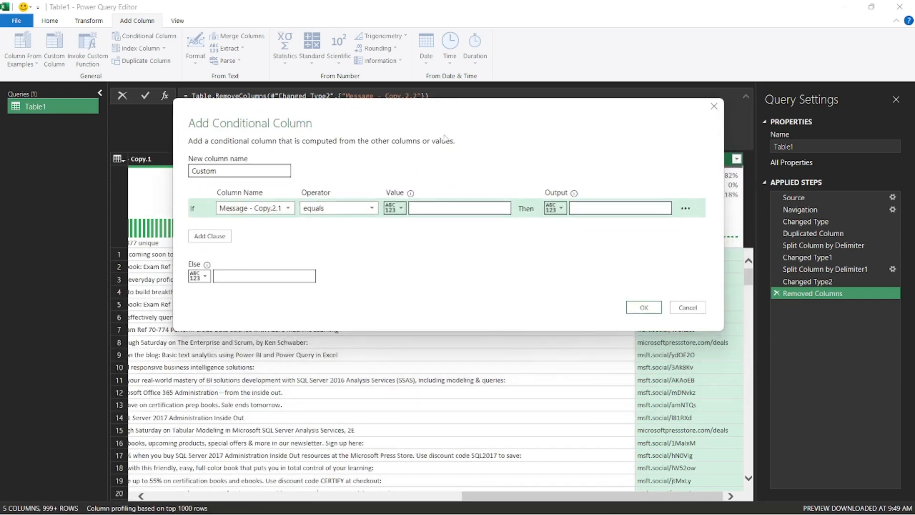
left_click(367, 208)
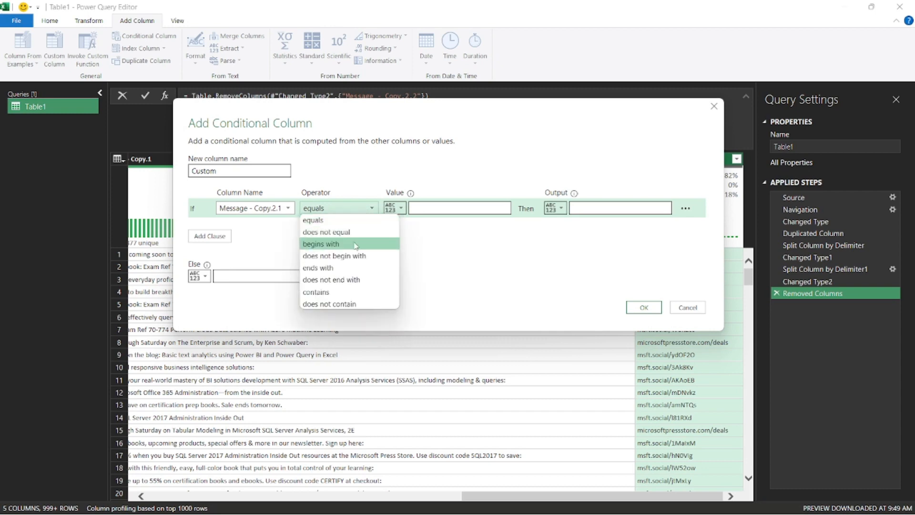
left_click(328, 242)
left_click(424, 210)
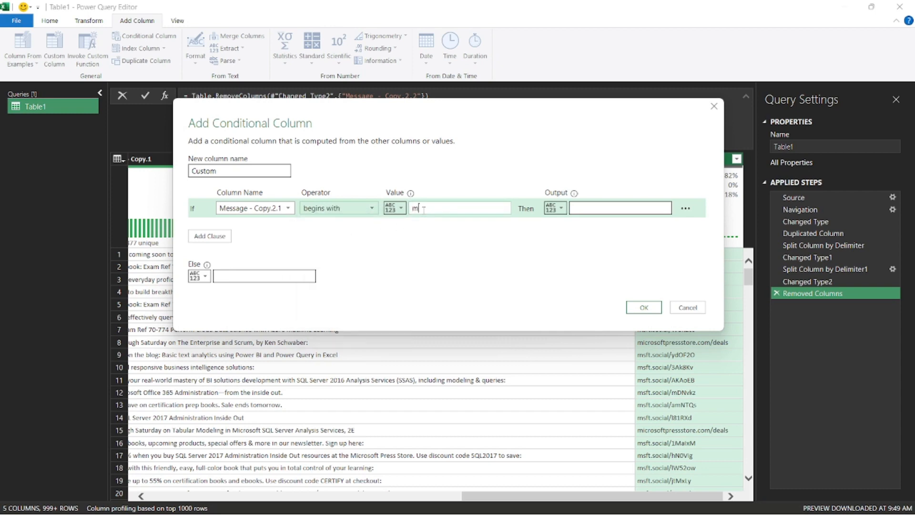
type("ms")
Set the output of the "ms" clause to the Message - Copy.2.1 column instead of a fixed value.
left_click(614, 212)
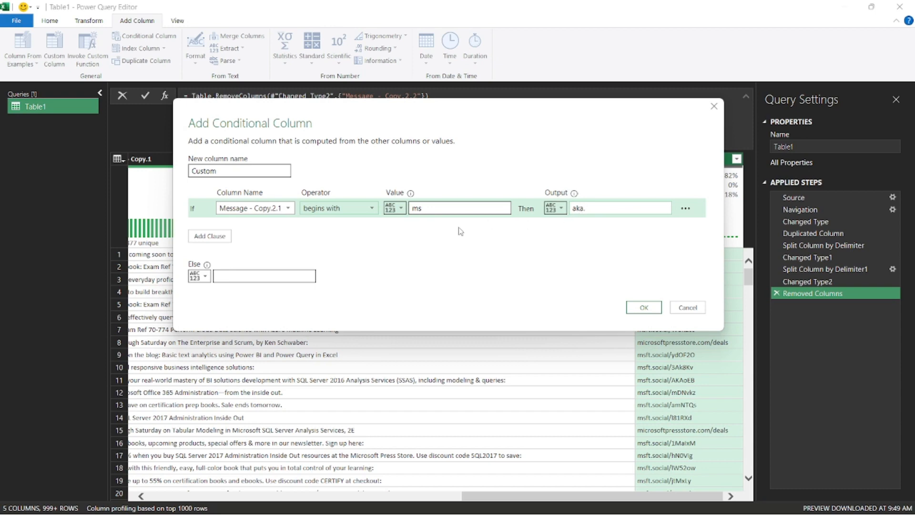
left_click(556, 208)
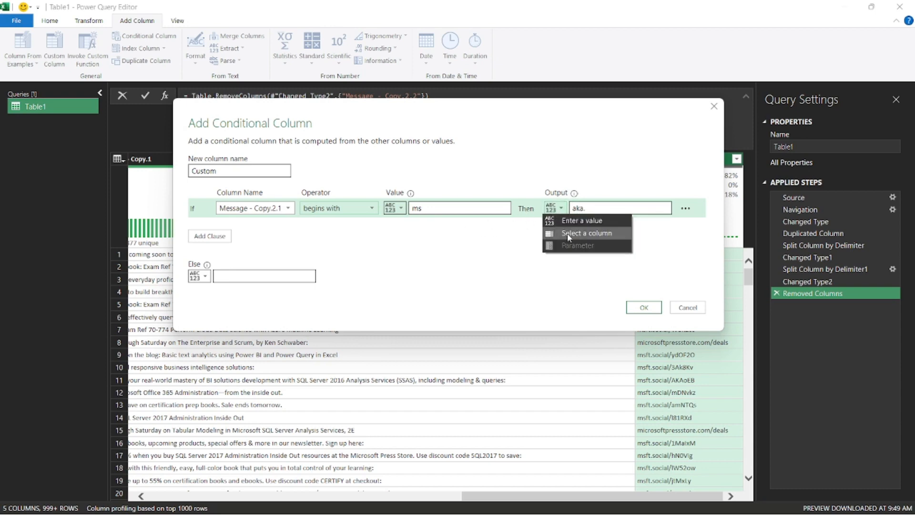
left_click(567, 233)
left_click(596, 208)
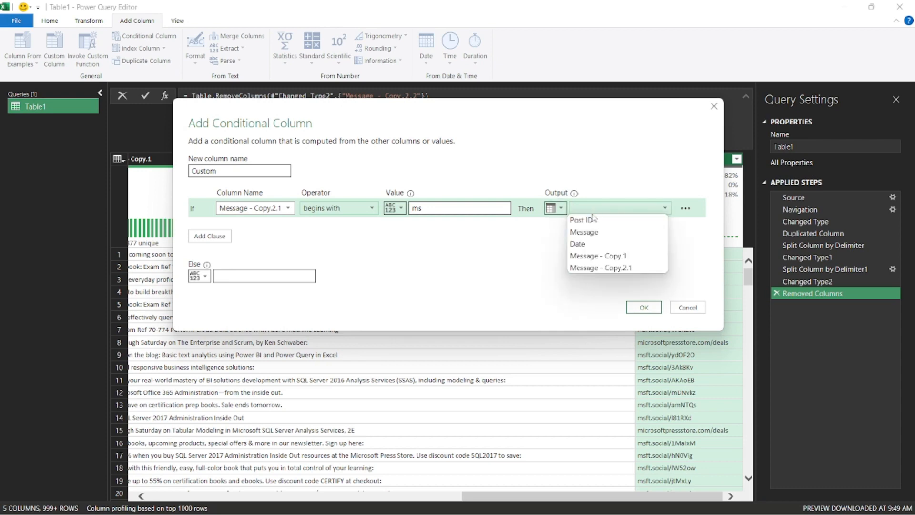
left_click(600, 268)
Add an else-if clause that outputs the Message - Copy.2.1 column when Message - Copy.2.1 begins with "ly".
left_click(217, 240)
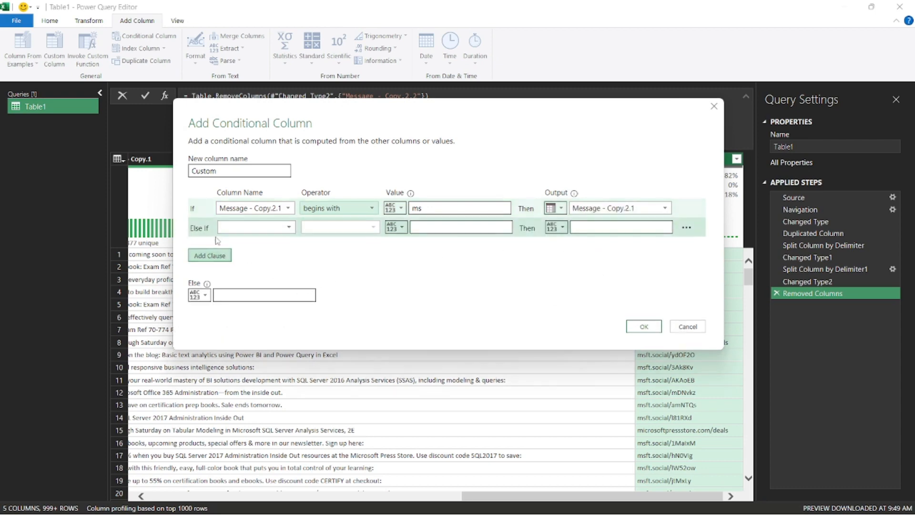
left_click(287, 228)
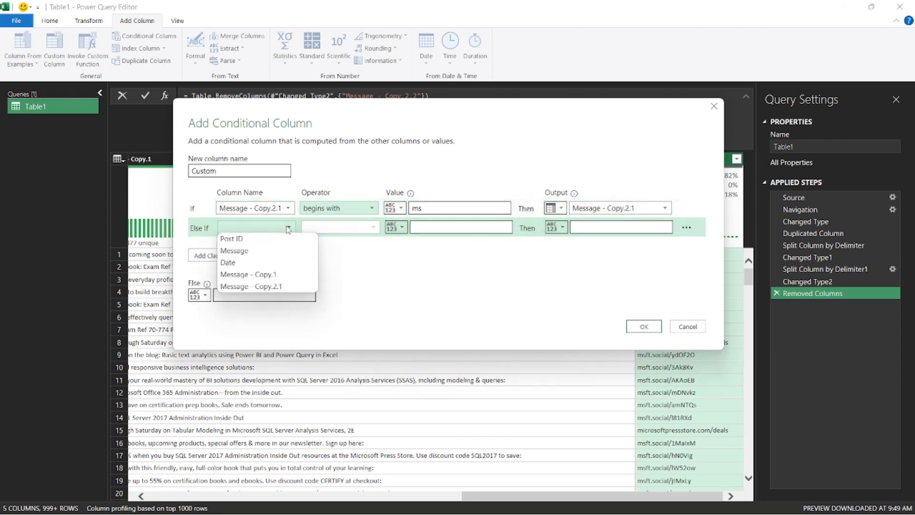
left_click(270, 291)
left_click(338, 227)
left_click(333, 262)
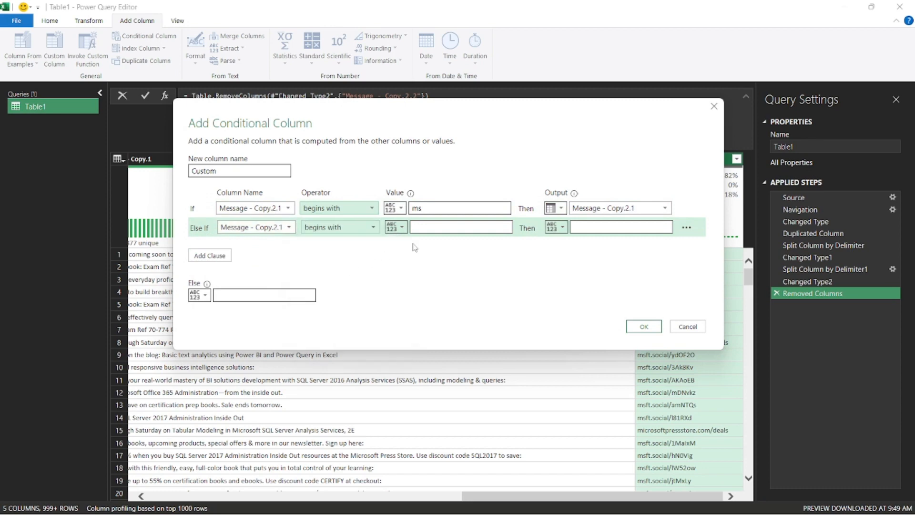
left_click(435, 228)
type("ly")
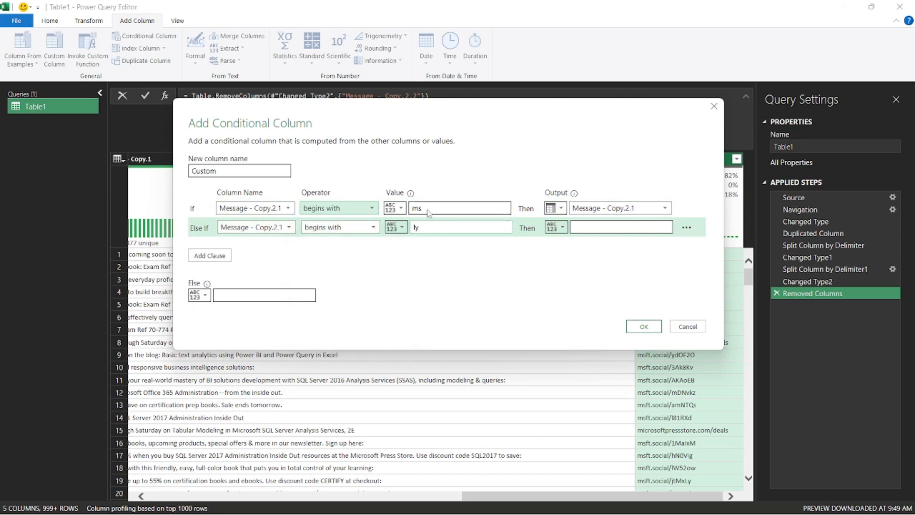
left_click(556, 228)
left_click(571, 253)
left_click(594, 228)
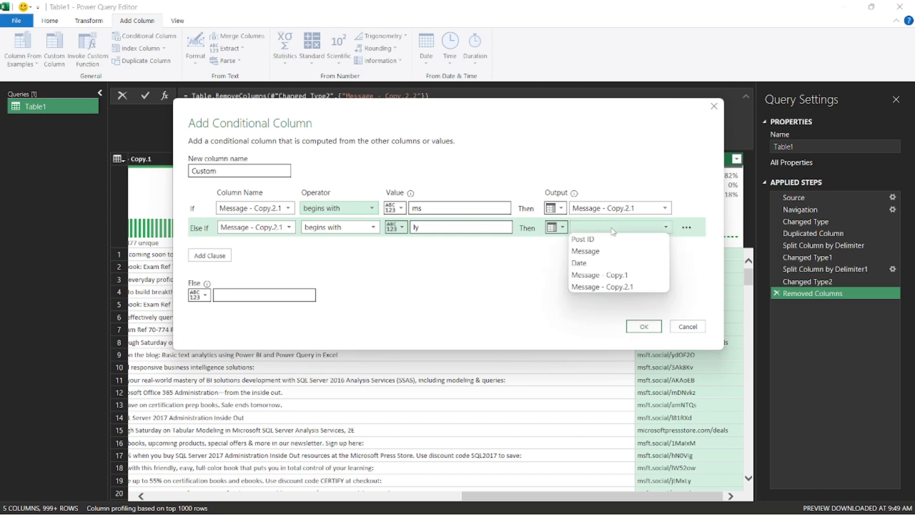
left_click(587, 286)
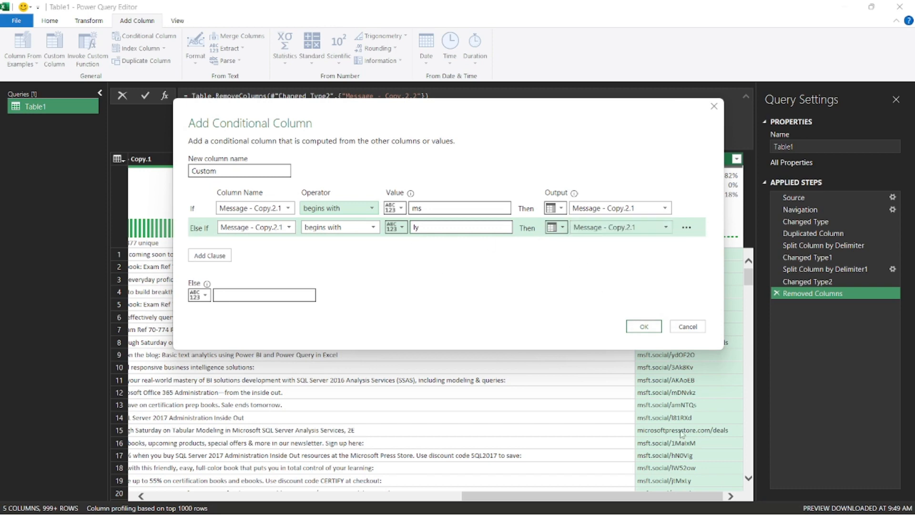
Add an else-if clause that outputs the Message - Copy.2.1 column when Message - Copy.2.1 begins with "to".
left_click(224, 256)
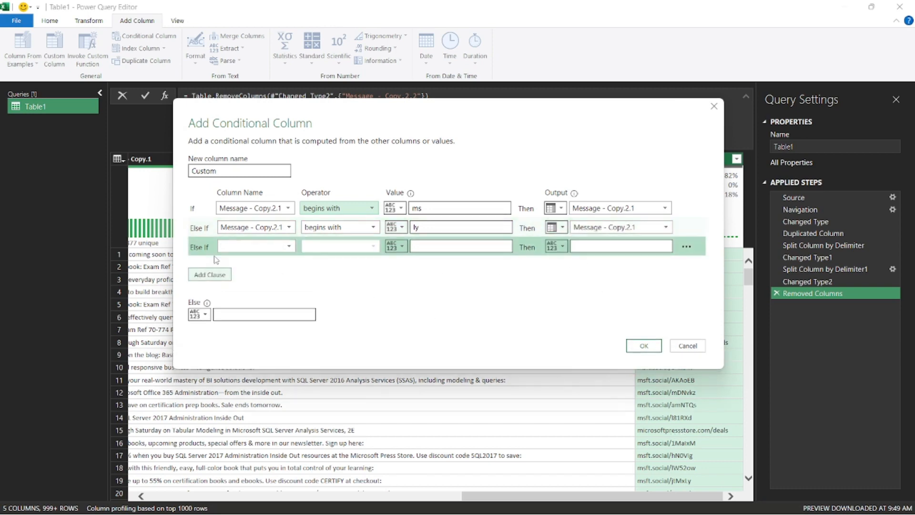
left_click(267, 246)
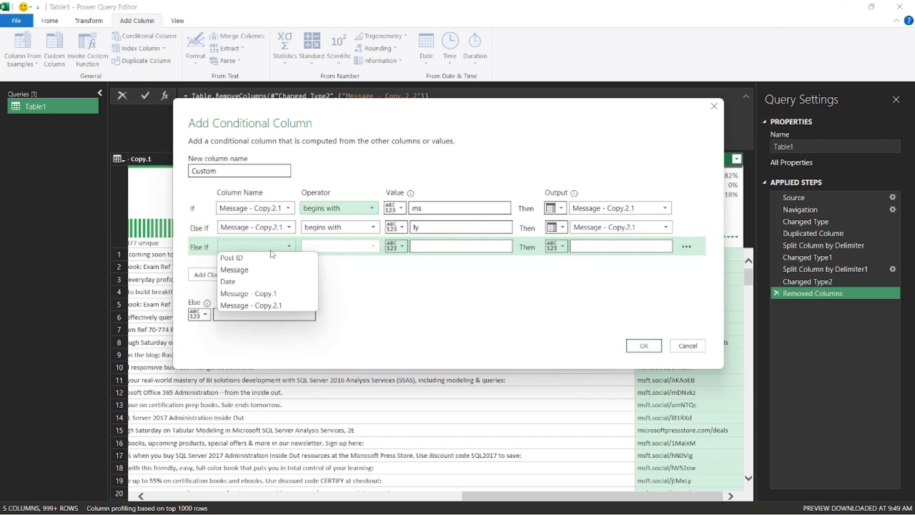
left_click(267, 305)
left_click(344, 247)
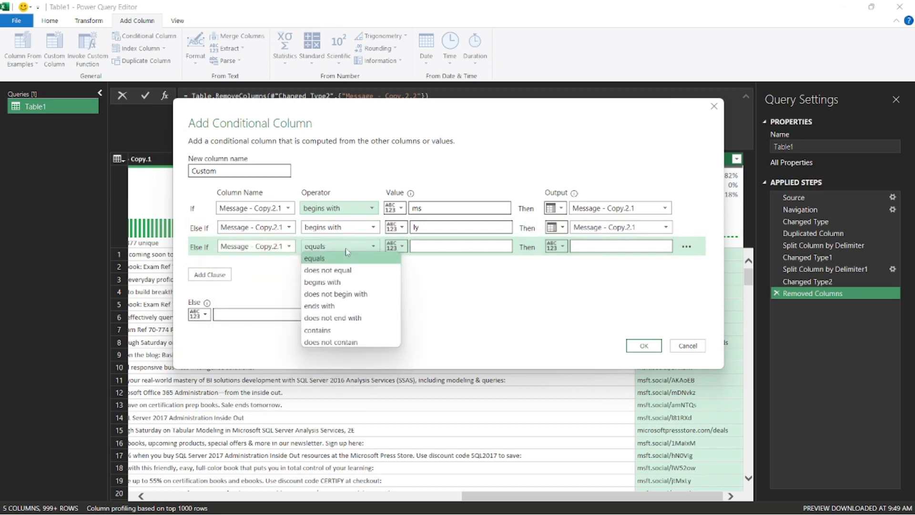
left_click(335, 282)
left_click(434, 245)
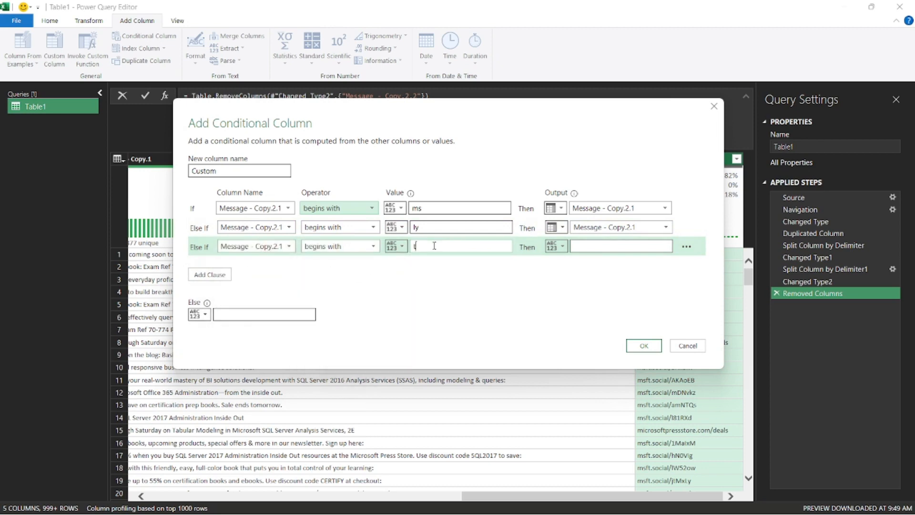
left_click(556, 246)
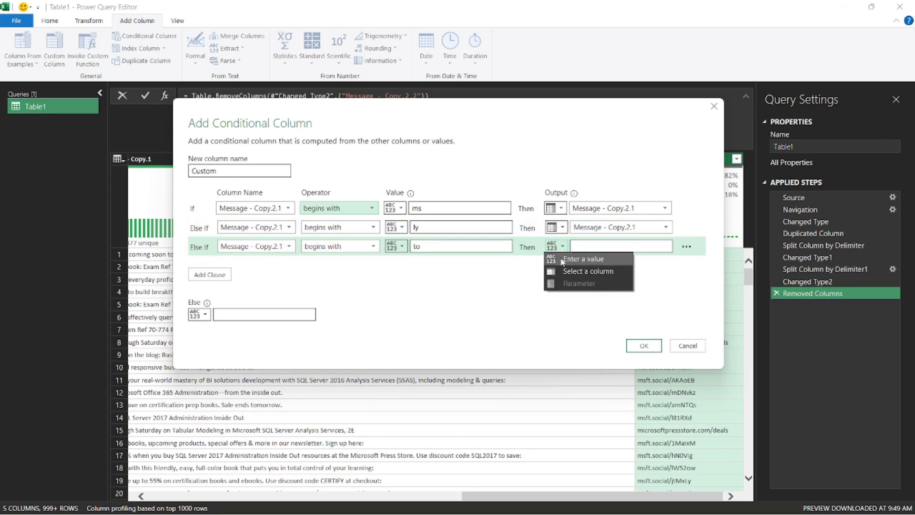
left_click(565, 270)
left_click(591, 246)
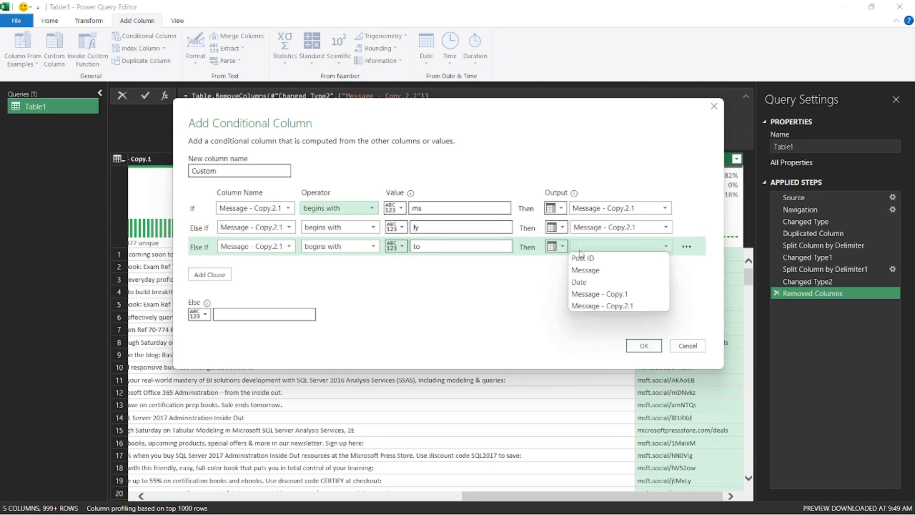
left_click(590, 305)
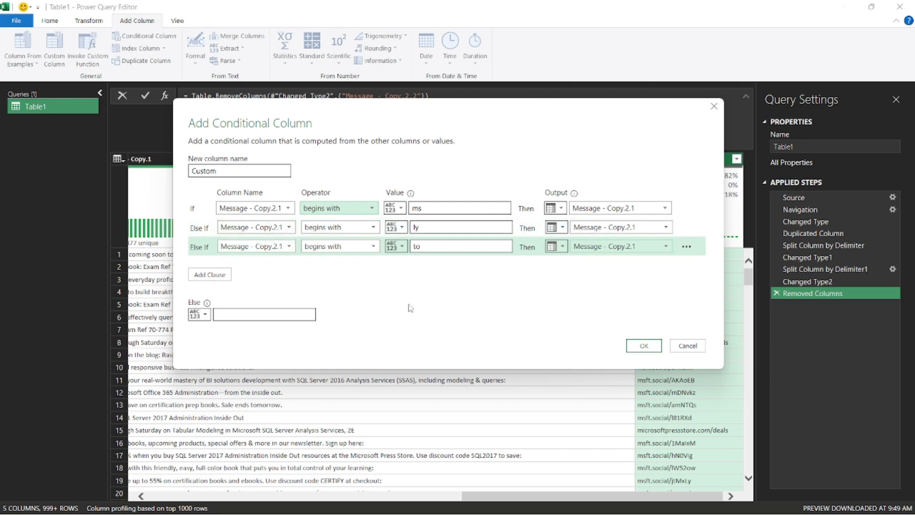
Set the Else output to the Message - Copy.2.1 column and create the conditional column.
left_click(200, 315)
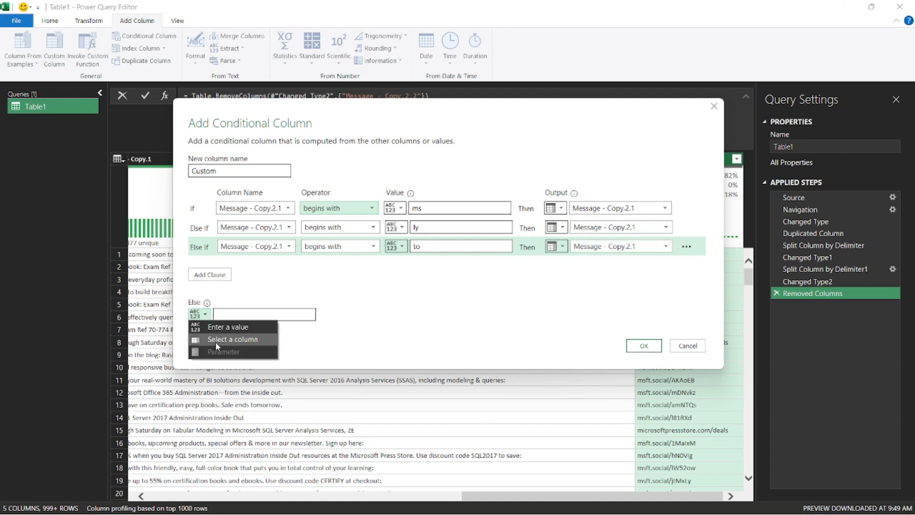
left_click(216, 341)
left_click(296, 314)
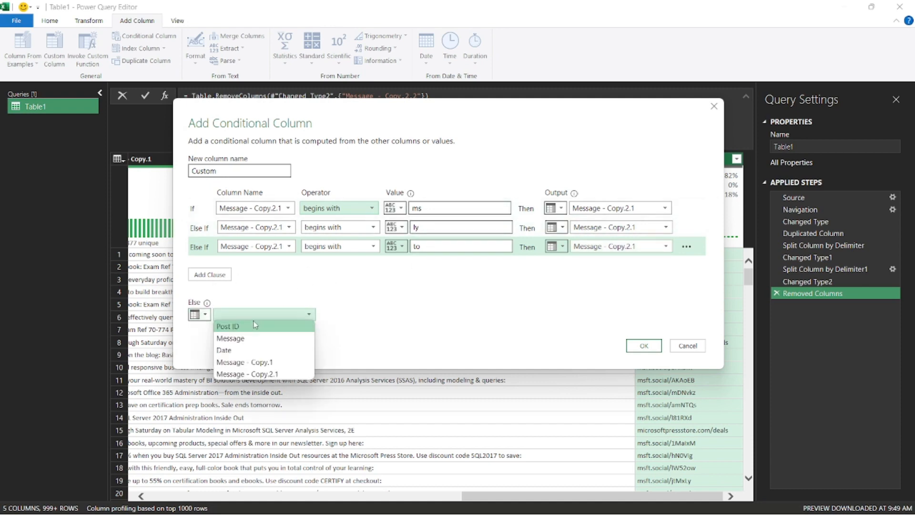
left_click(254, 374)
left_click(643, 347)
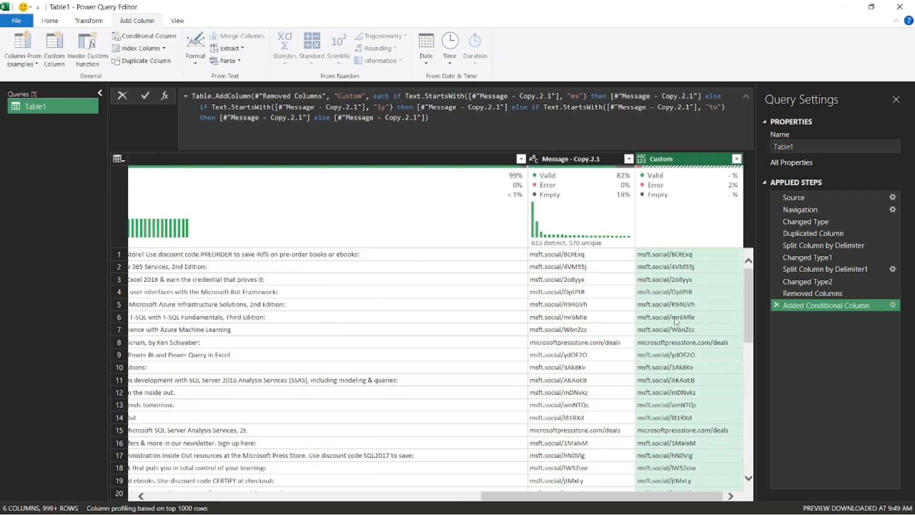
Review the Custom column's links against Message - Copy.2.1 throughout the rows.
scroll(676, 321, "down", 20)
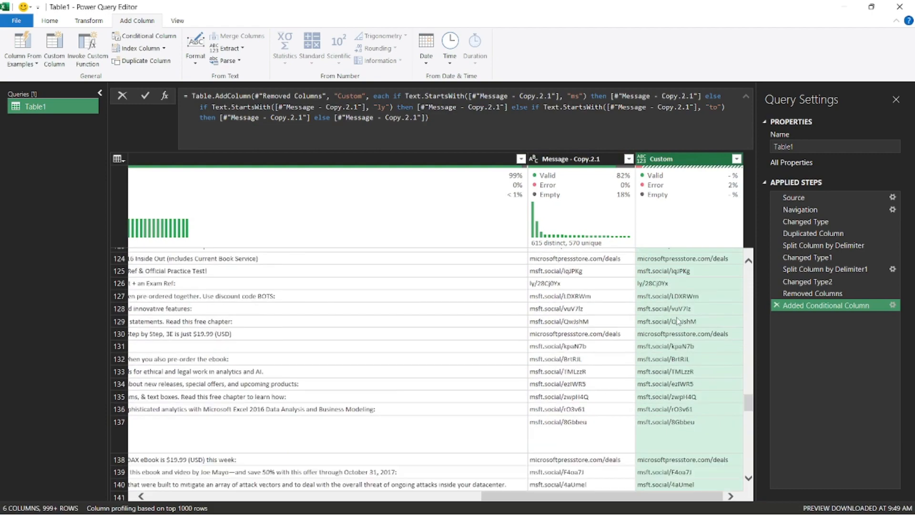
scroll(677, 321, "up", 14)
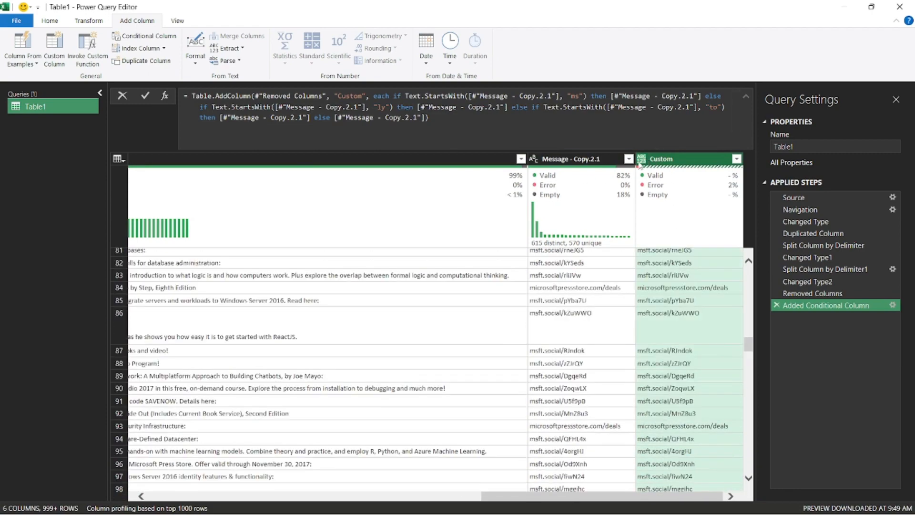
scroll(661, 289, "down", 20)
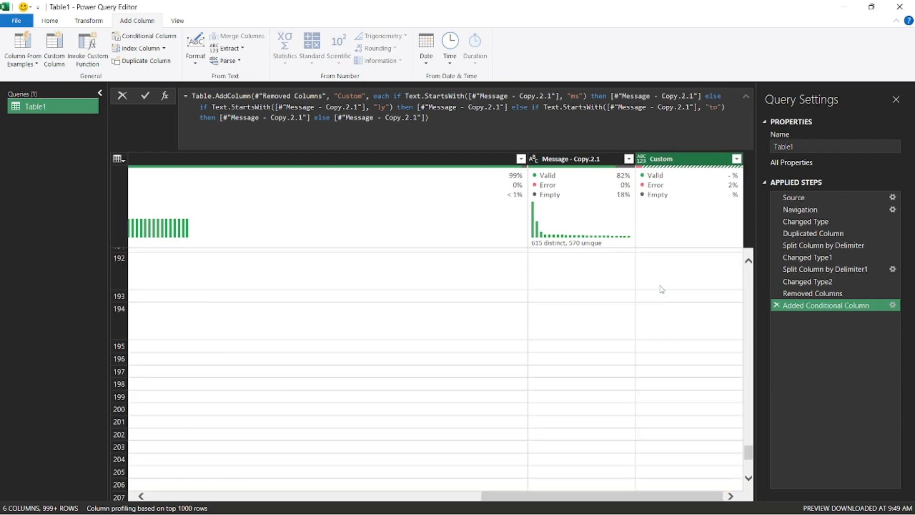
scroll(661, 289, "down", 20)
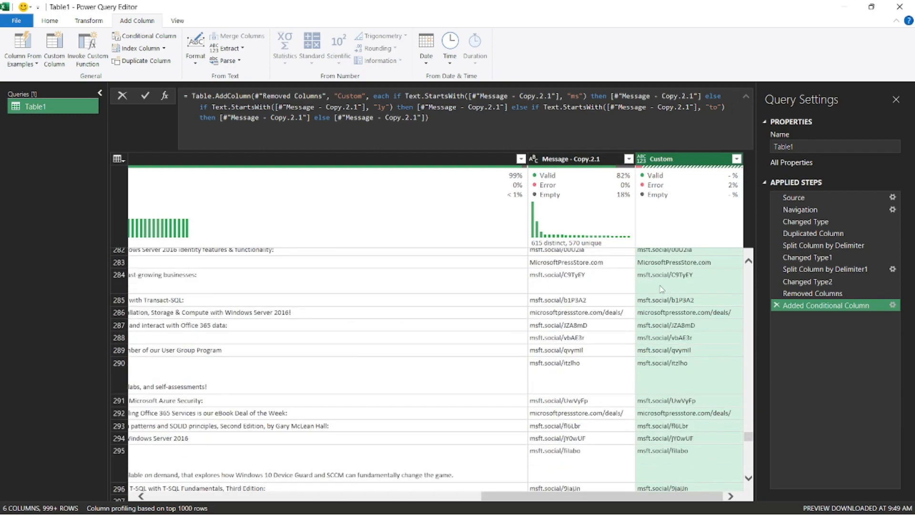
scroll(675, 313, "up", 20)
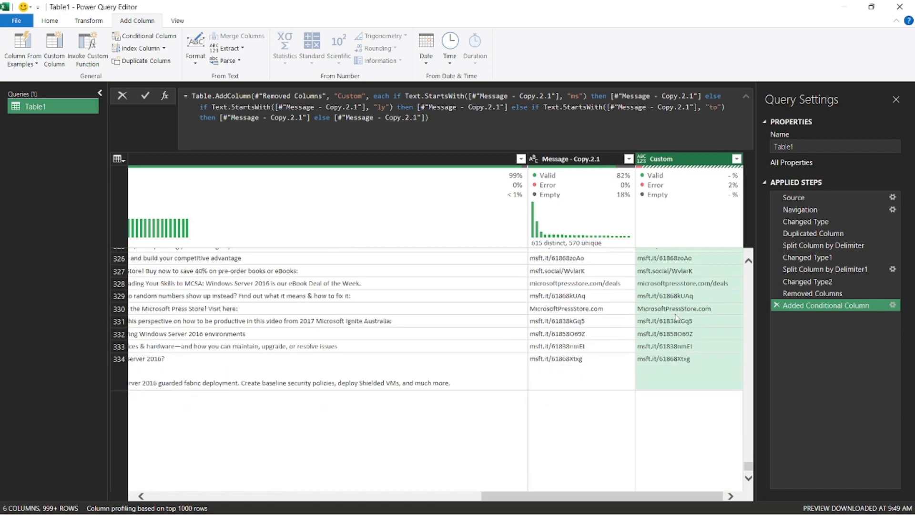
scroll(672, 326, "up", 20)
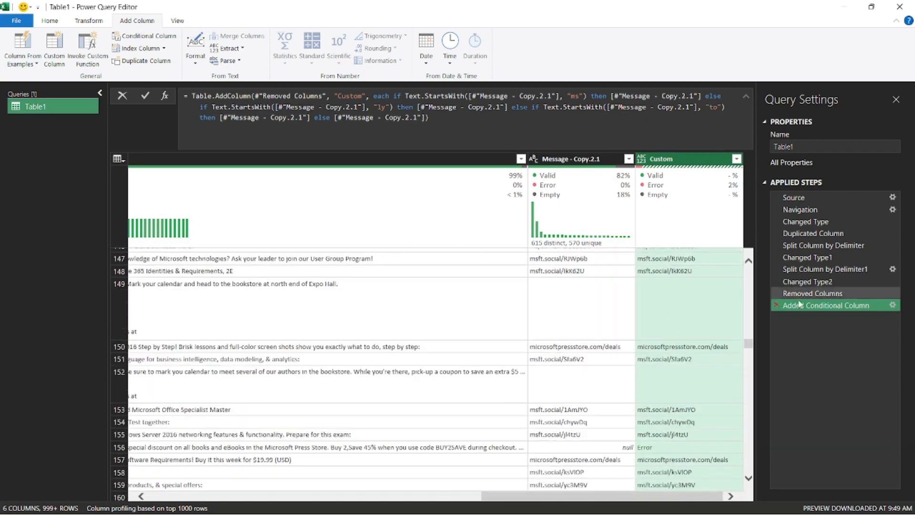
Change the new column's name to "New URL" in the Table.AddColumn formula.
double_click(362, 96)
type("C")
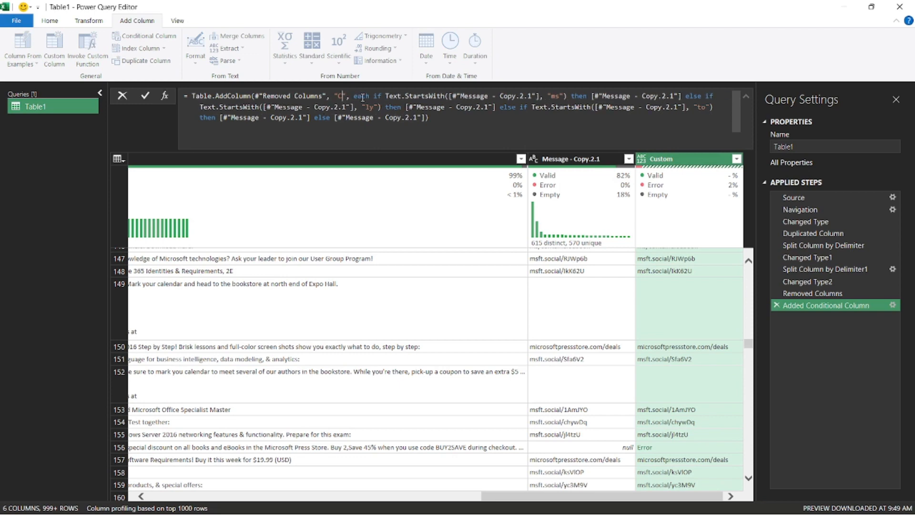
key("BackSpace")
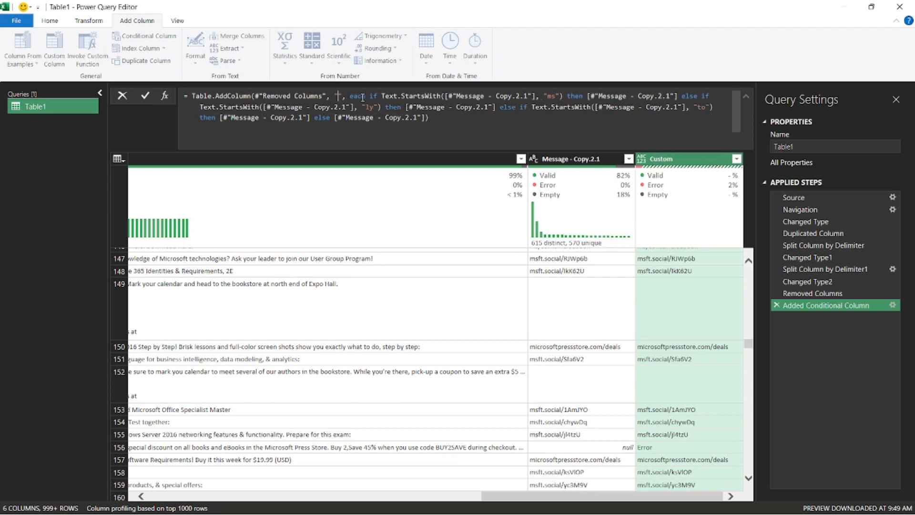
type("New URL")
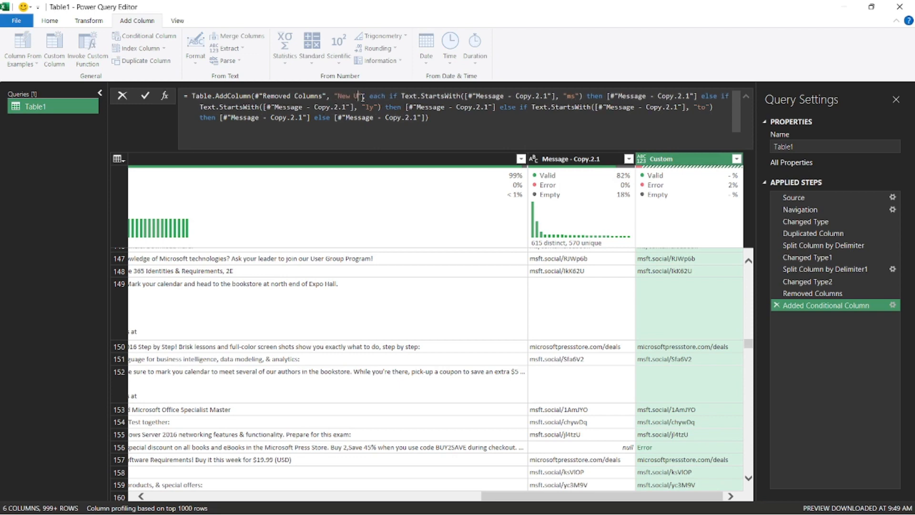
type("L")
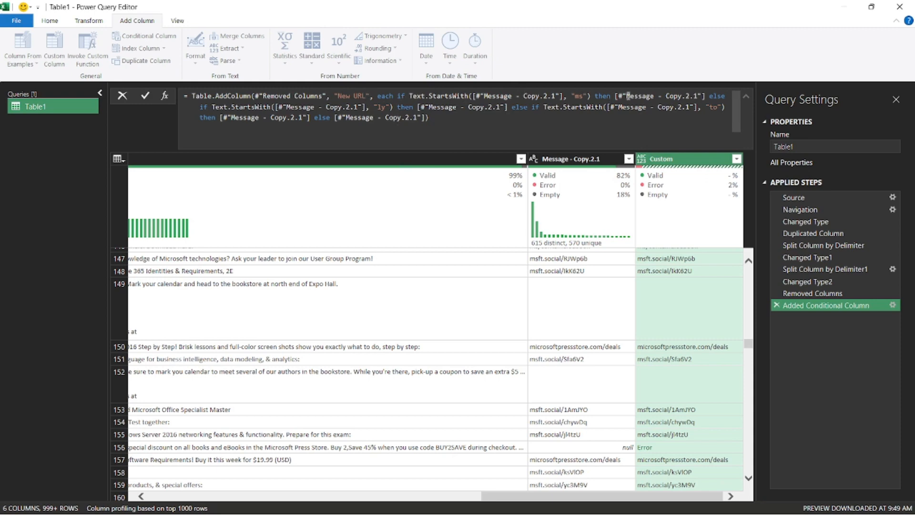
Prepend "aka." with an & operator to the column returned by the formula's "ms" condition.
left_click(617, 94)
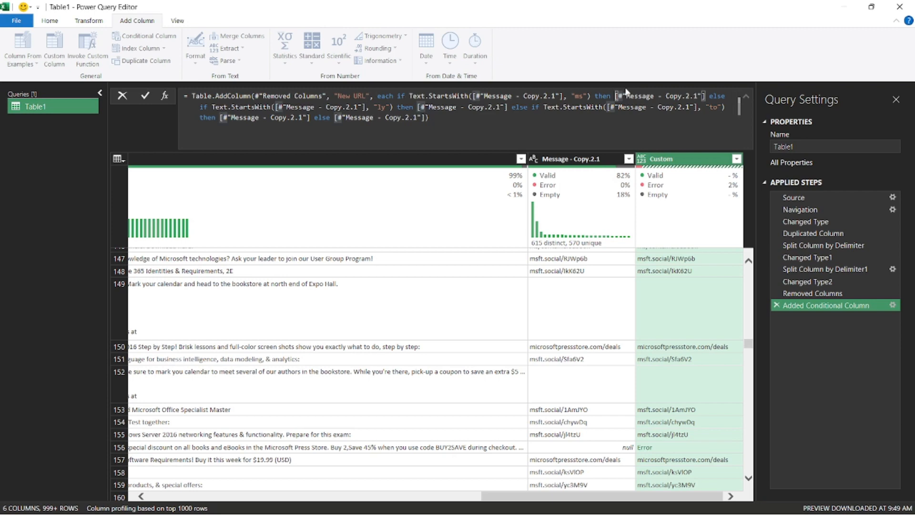
type("\"ak")
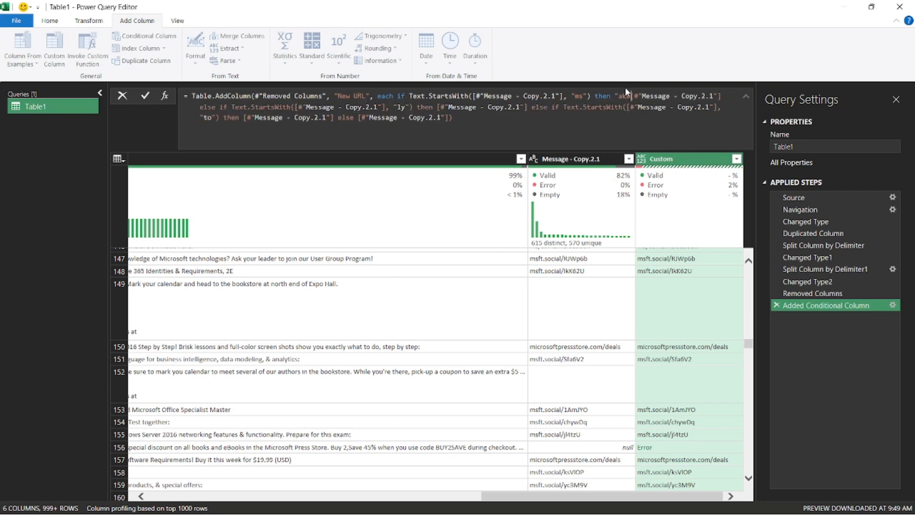
type("a.\" &")
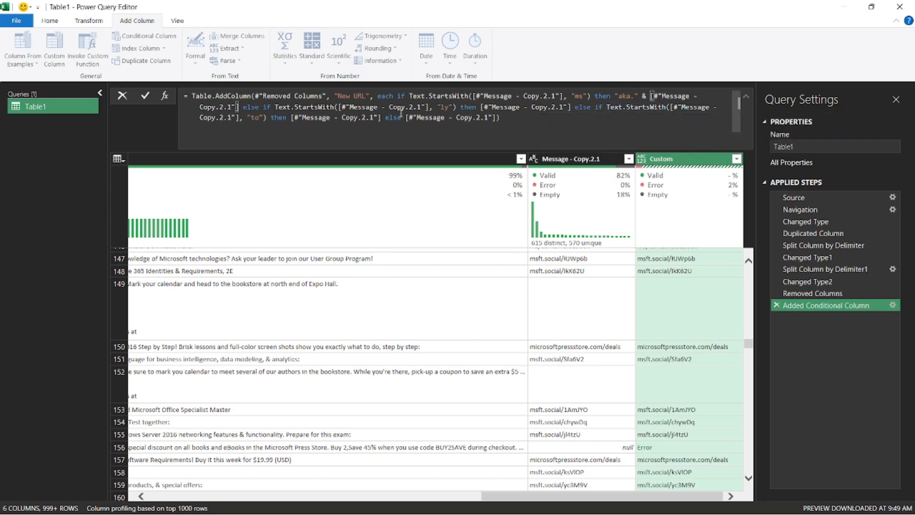
Insert the text "bit." before the column returned by the formula's "ly" condition.
left_click(478, 110)
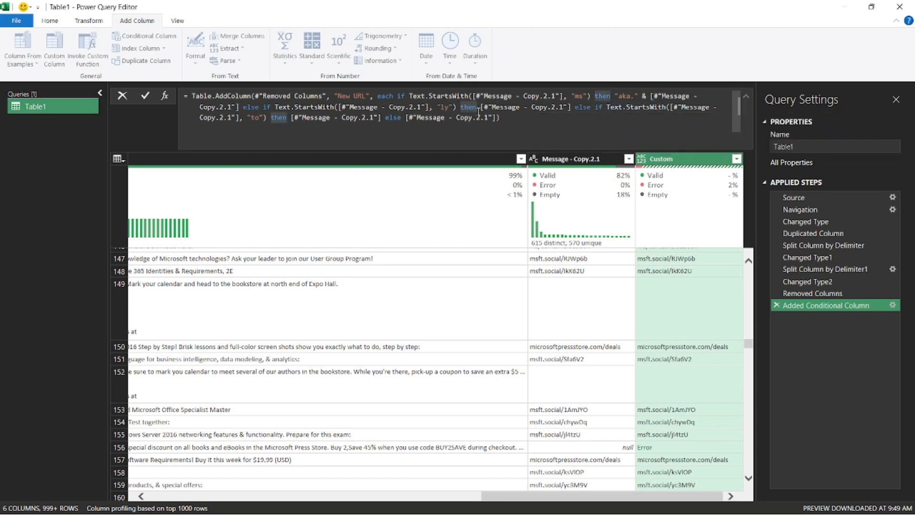
type("\" ")
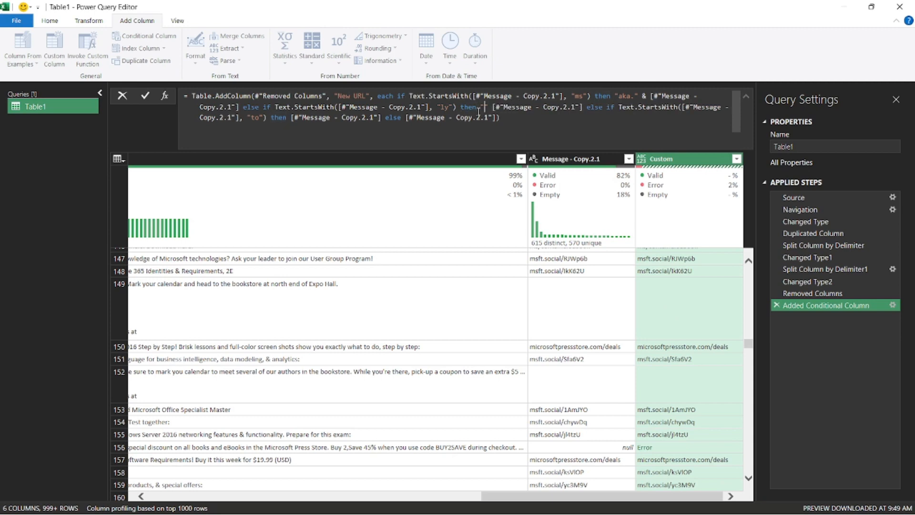
type("bit.")
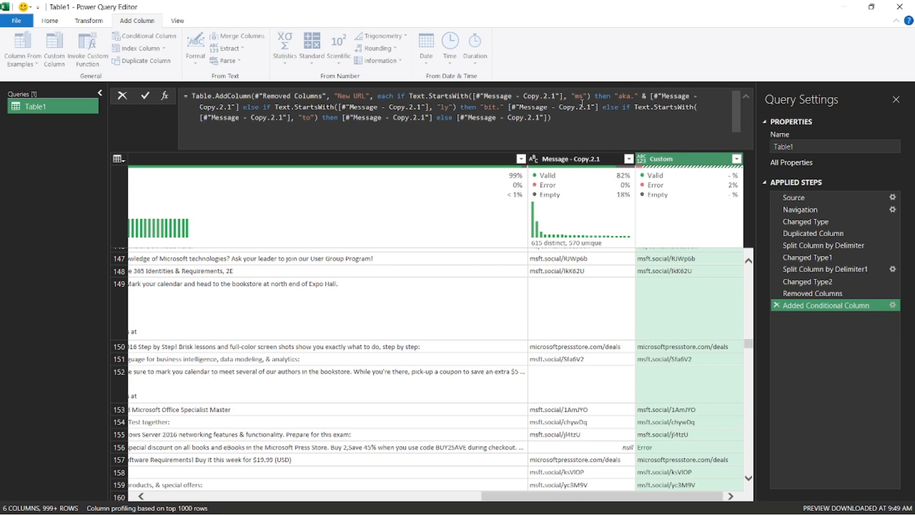
Insert the text "amzn." before the column returned by the "to" condition, and apply the edited formula.
left_click(342, 119)
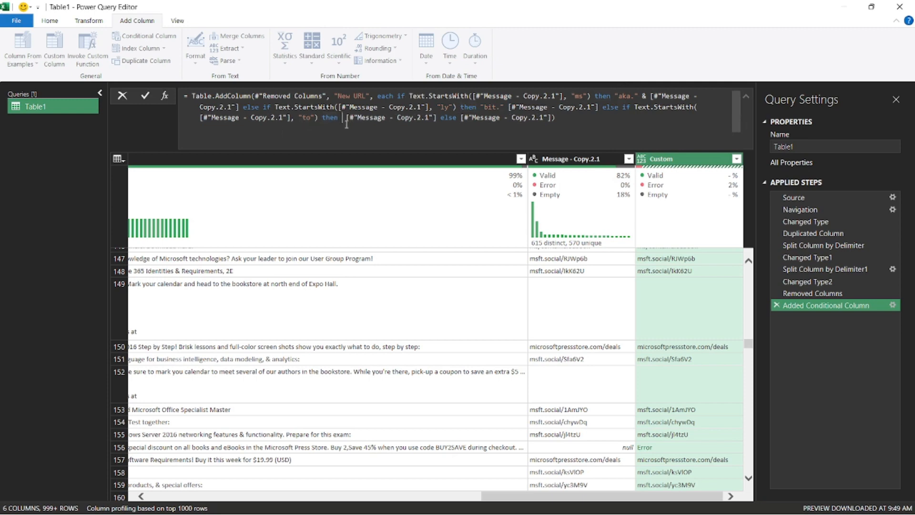
type("\"\"")
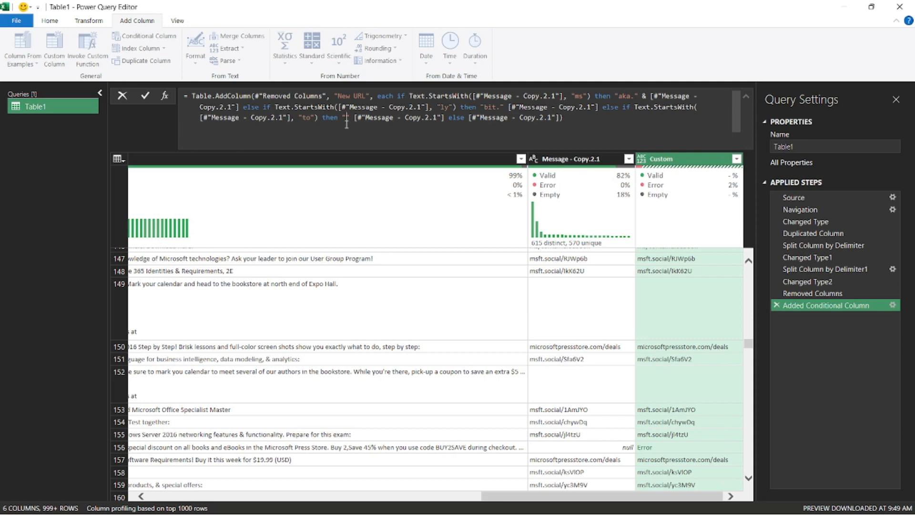
type("amzn")
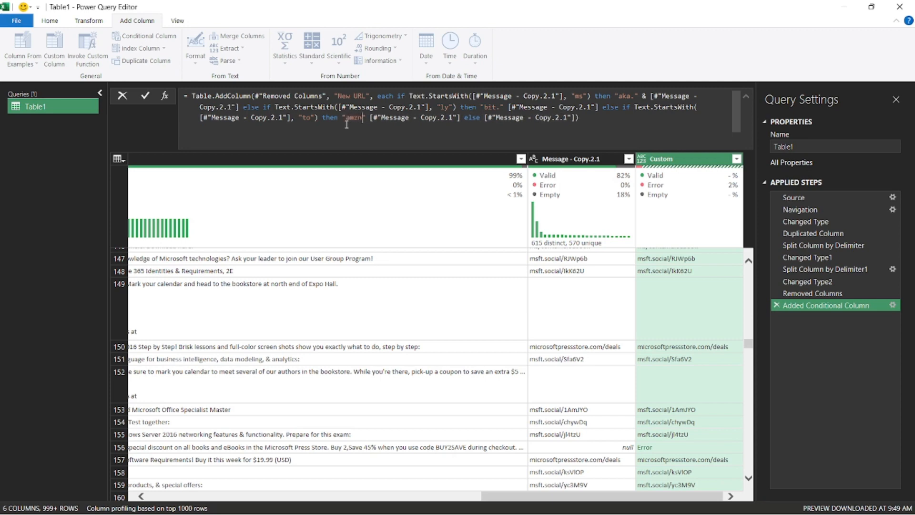
type(".")
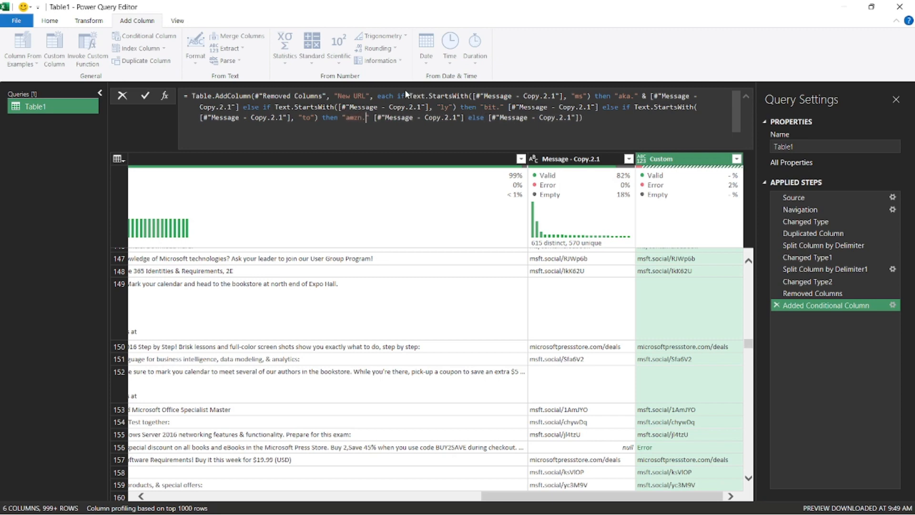
left_click(145, 96)
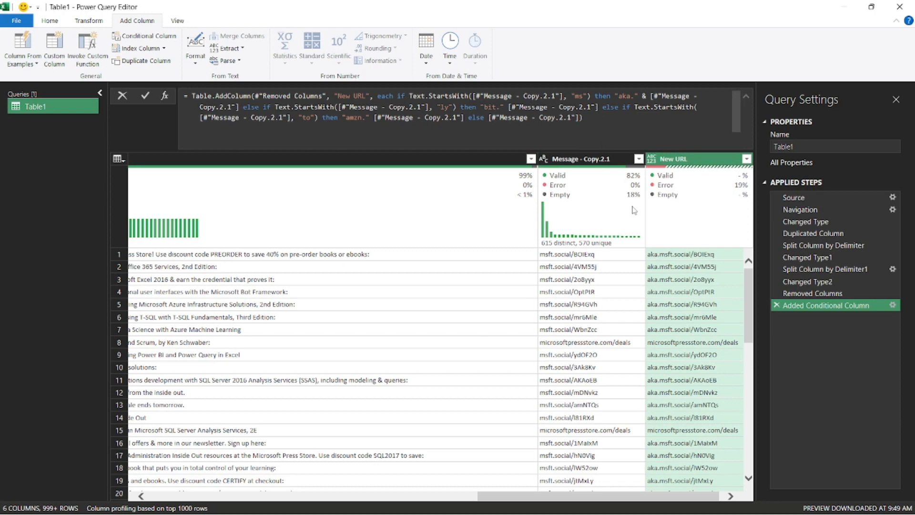
scroll(665, 337, "down", 10)
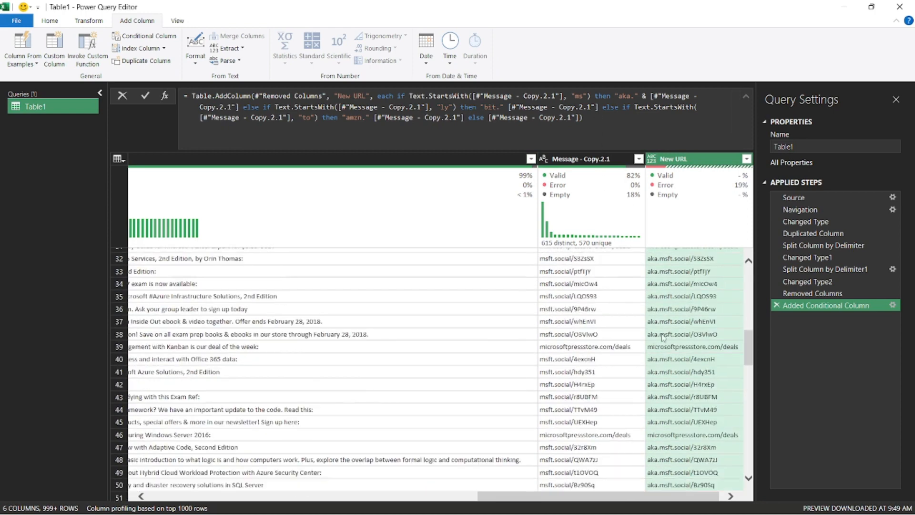
In the New URL conditional column formula, change the first StartsWith prefix to "ms/".
scroll(586, 344, "down", 15)
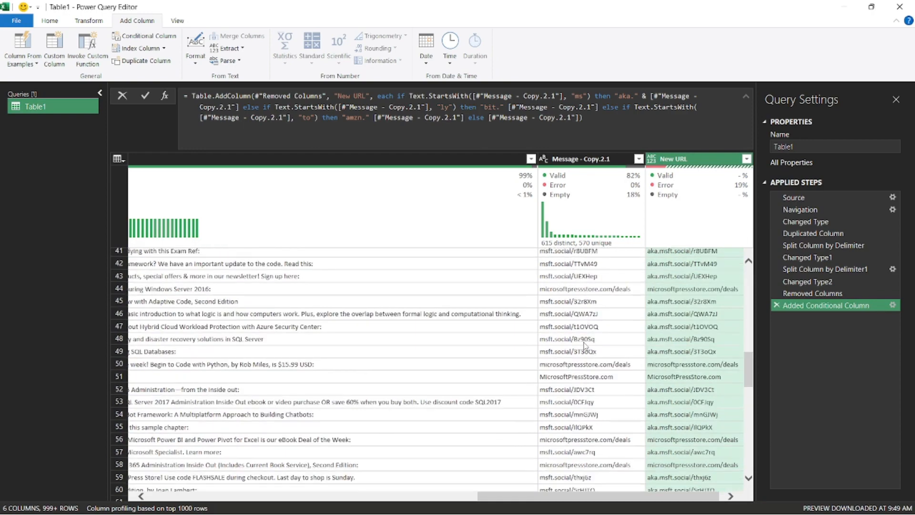
scroll(586, 344, "down", 11)
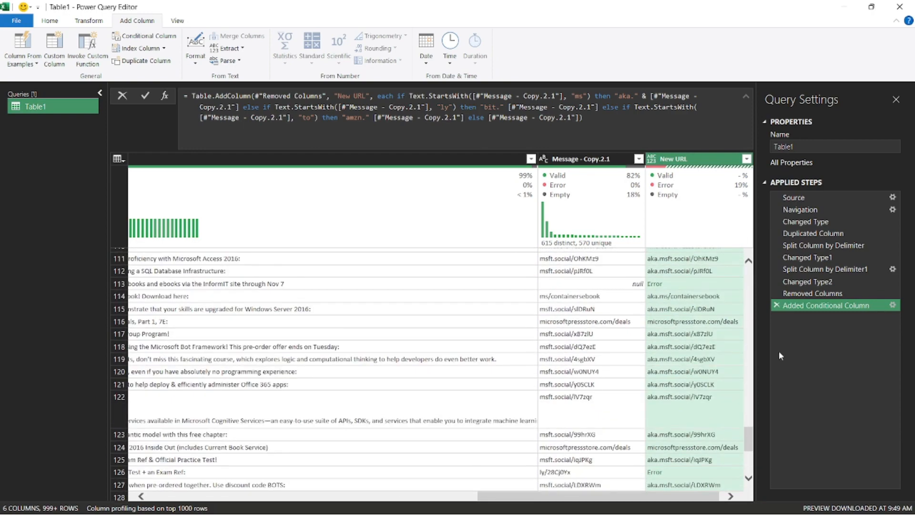
double_click(580, 96)
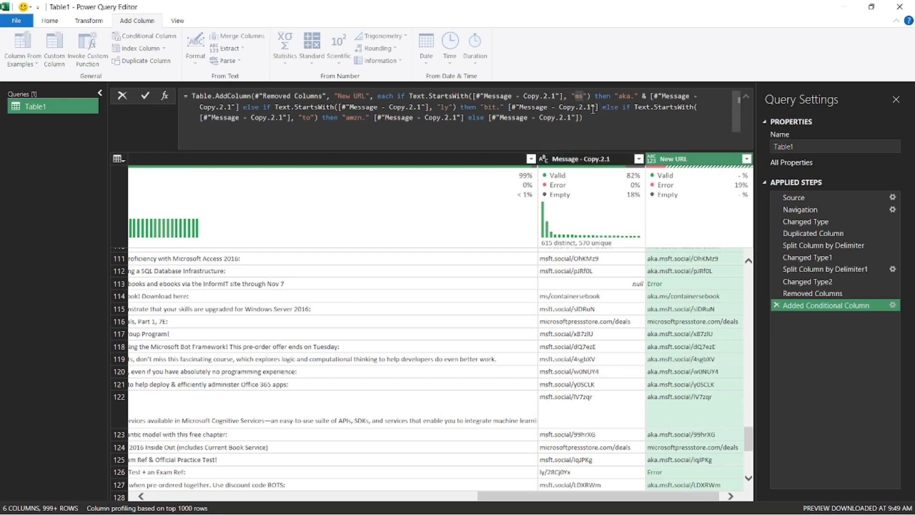
type("/")
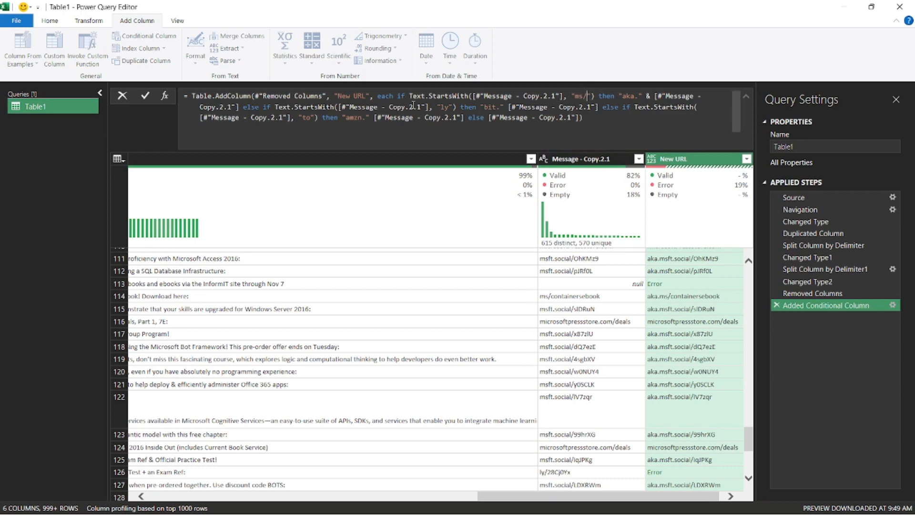
Change the second and third StartsWith prefixes in the New URL formula to "ly/" and "to/", and apply the formula.
double_click(448, 108)
type("ly/")
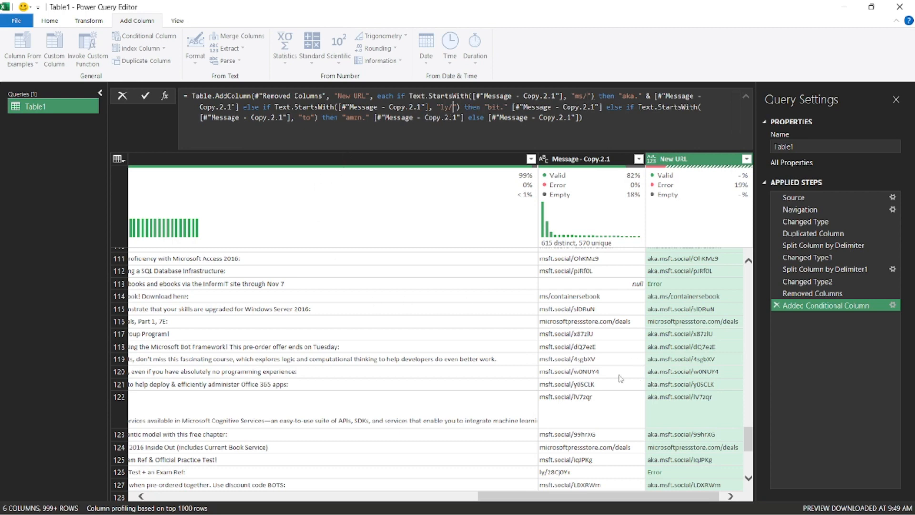
double_click(311, 117)
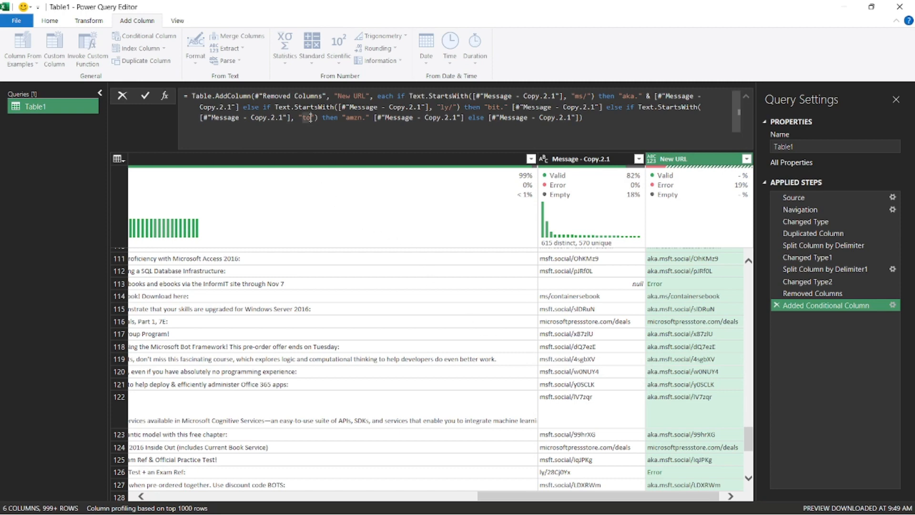
type("to/")
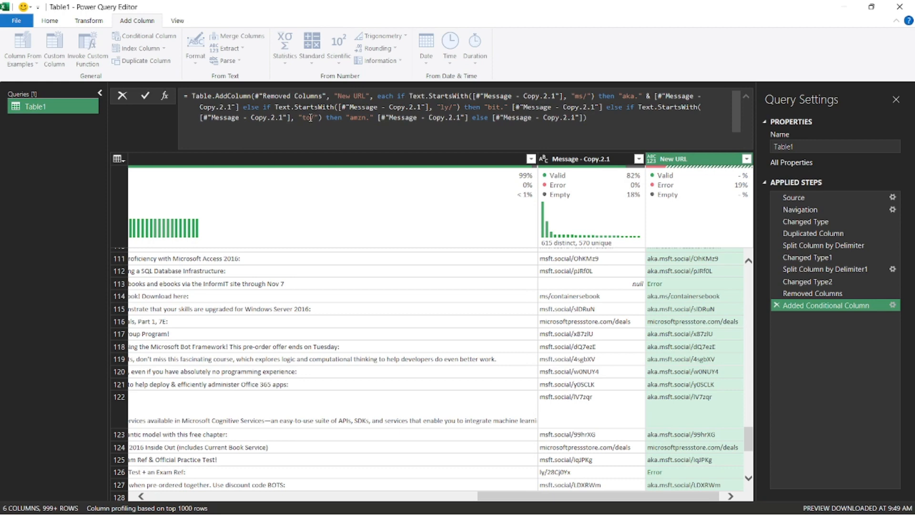
left_click(145, 96)
Examine the New URL column's rows, its fully loaded list of distinct values and its column quality for wrongly built addresses.
scroll(676, 294, "down", 6)
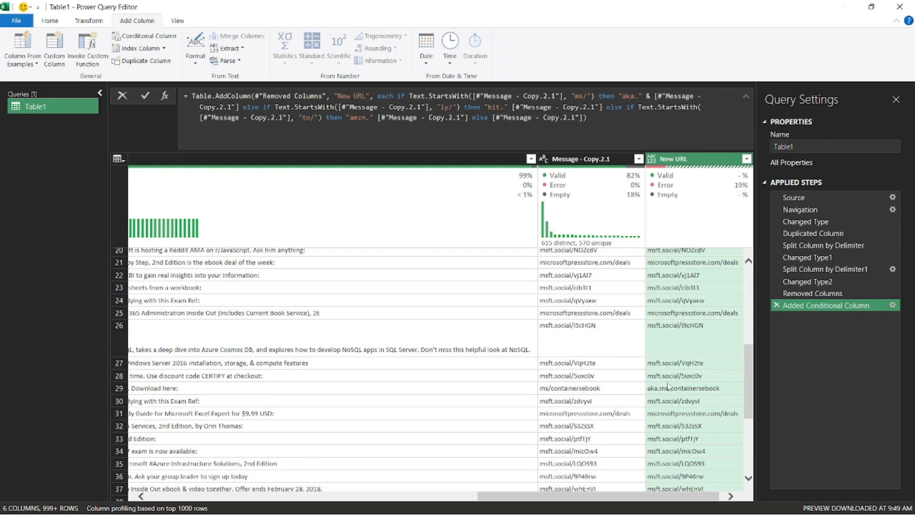
scroll(668, 387, "down", 12)
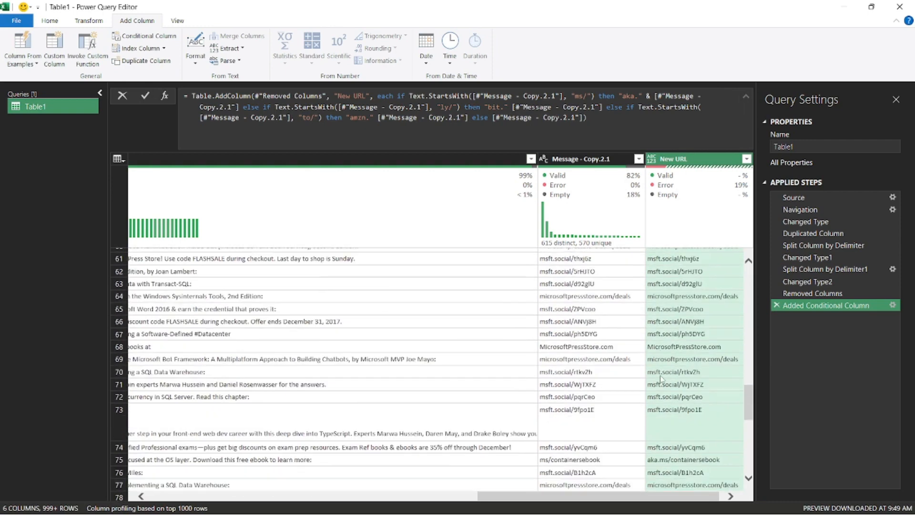
left_click(747, 158)
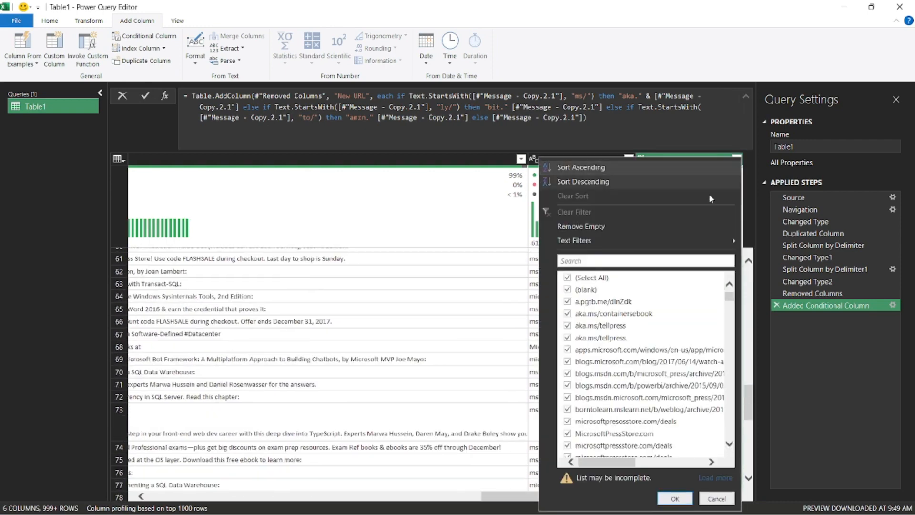
scroll(595, 298, "down", 15)
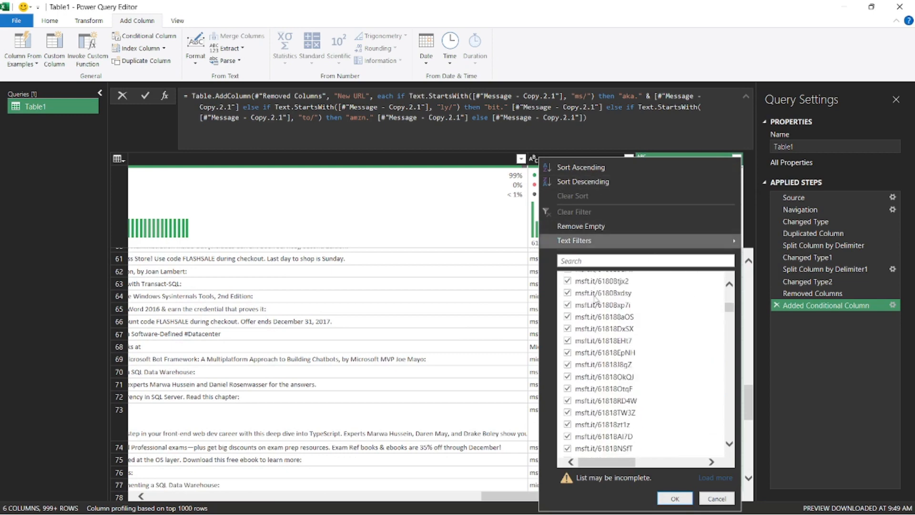
scroll(596, 298, "up", 5)
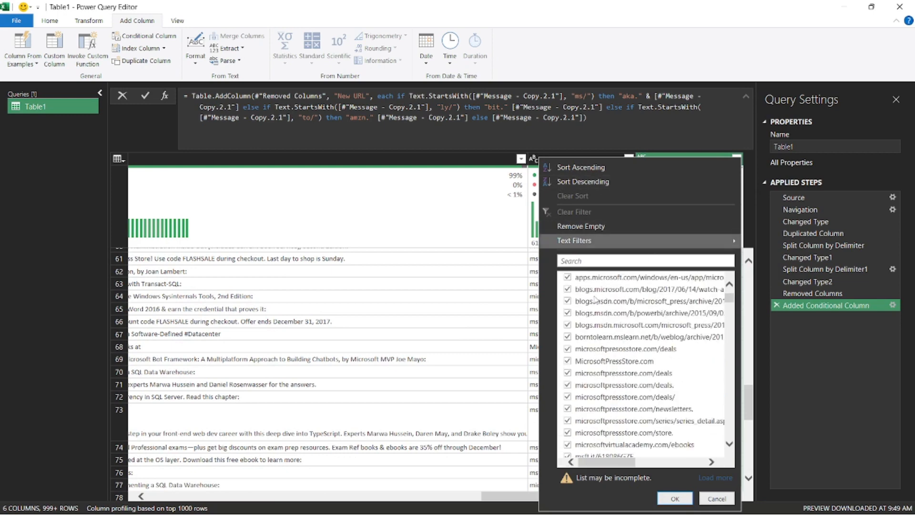
scroll(595, 300, "down", 5)
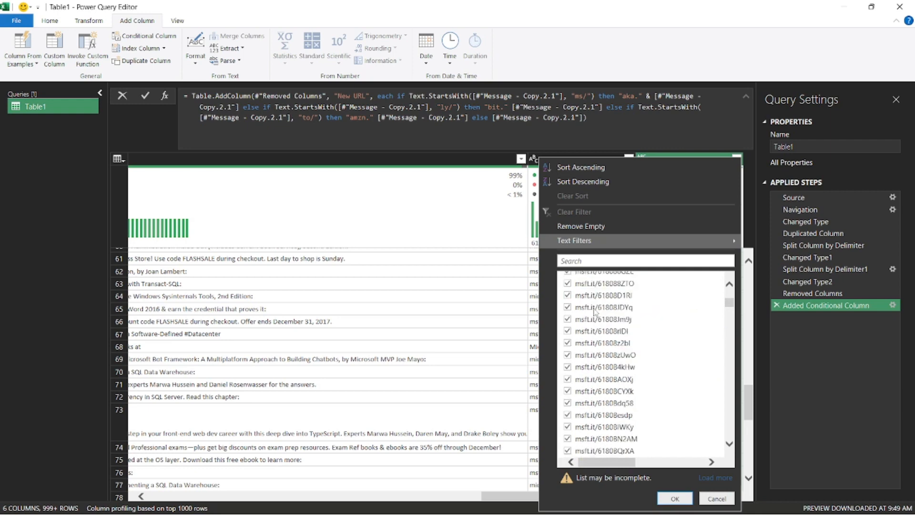
scroll(595, 312, "up", 10)
scroll(595, 312, "down", 15)
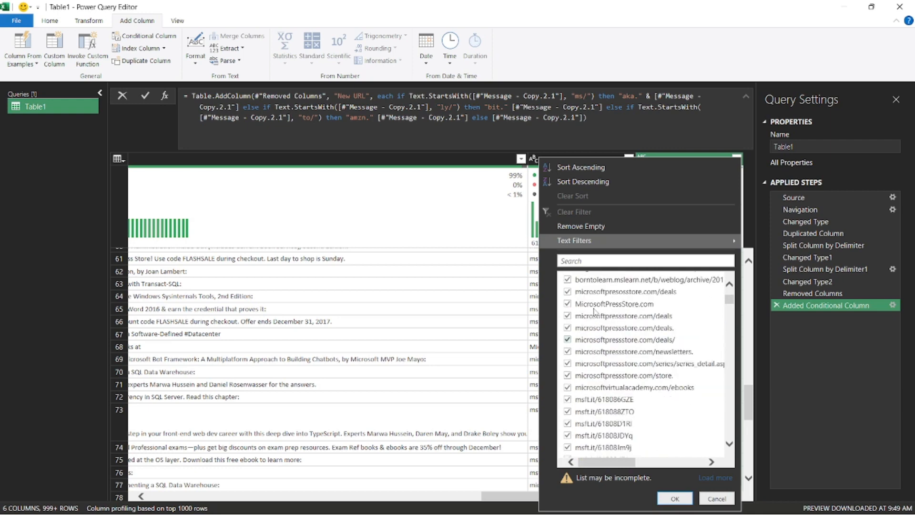
scroll(595, 312, "down", 10)
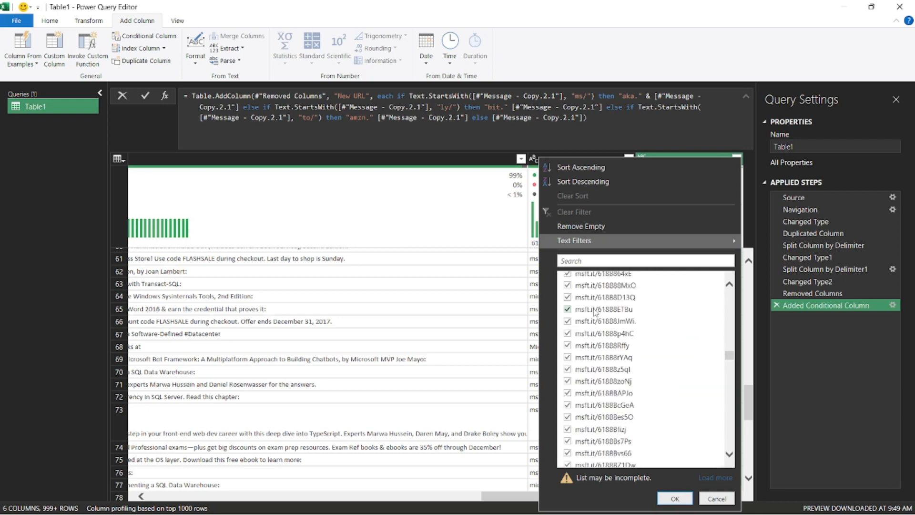
left_click(704, 478)
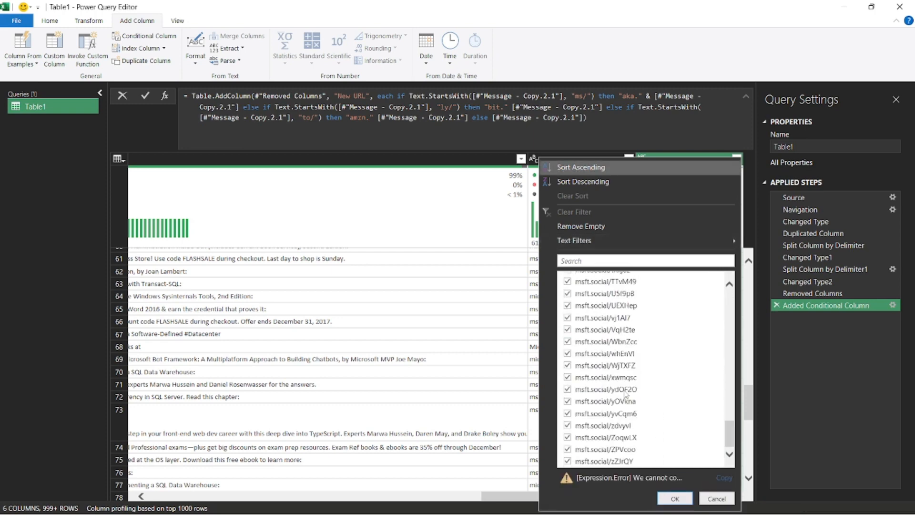
left_click(703, 501)
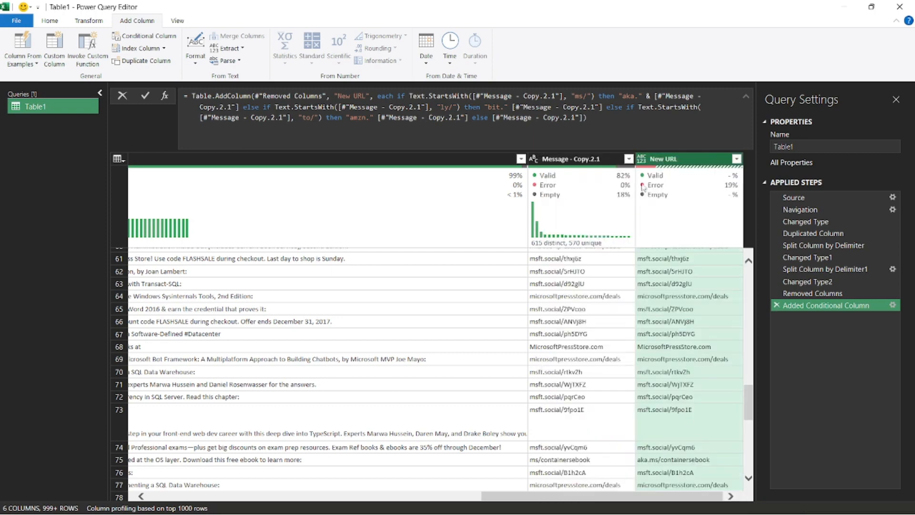
mouse_move(653, 191)
scroll(663, 419, "down", 5)
scroll(659, 417, "up", 10)
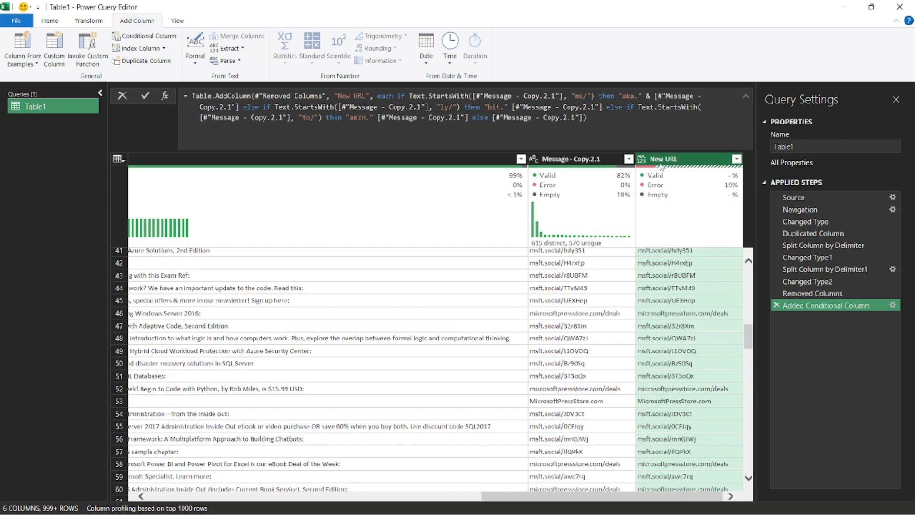
Restore the second and third StartsWith prefixes in the New URL formula to "ly" and "to", and apply the formula.
left_click(454, 104)
key("Delete")
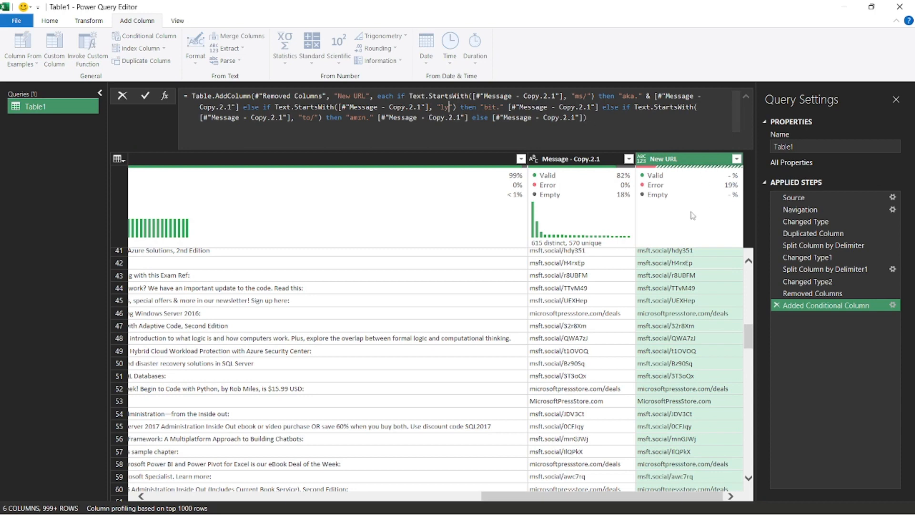
left_click(314, 118)
key("BackSpace")
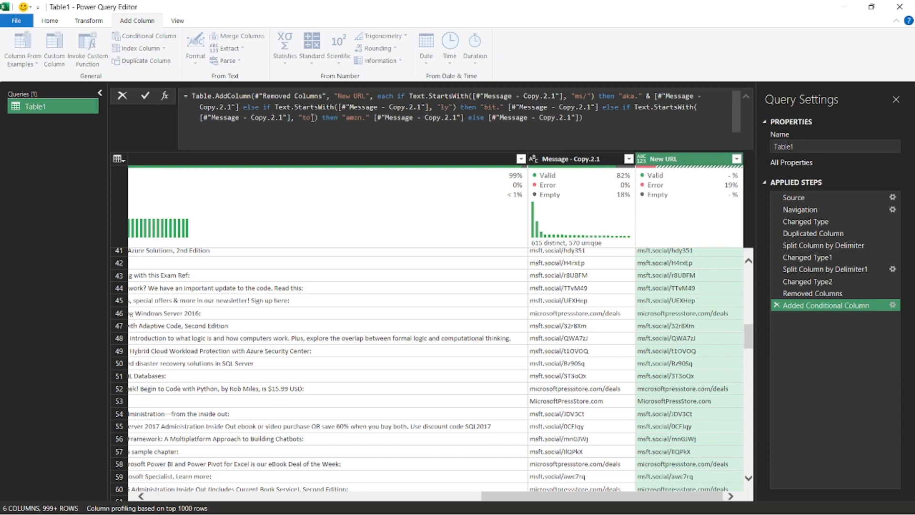
left_click(145, 97)
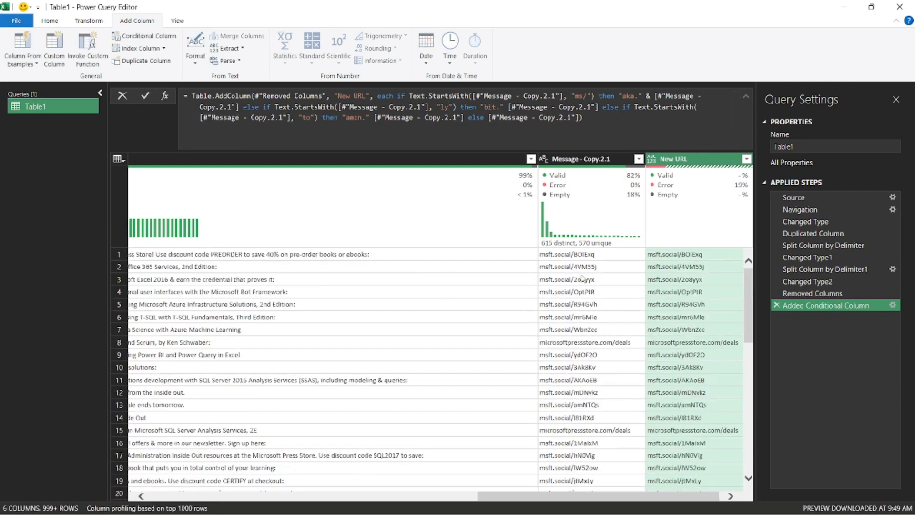
left_click(651, 159)
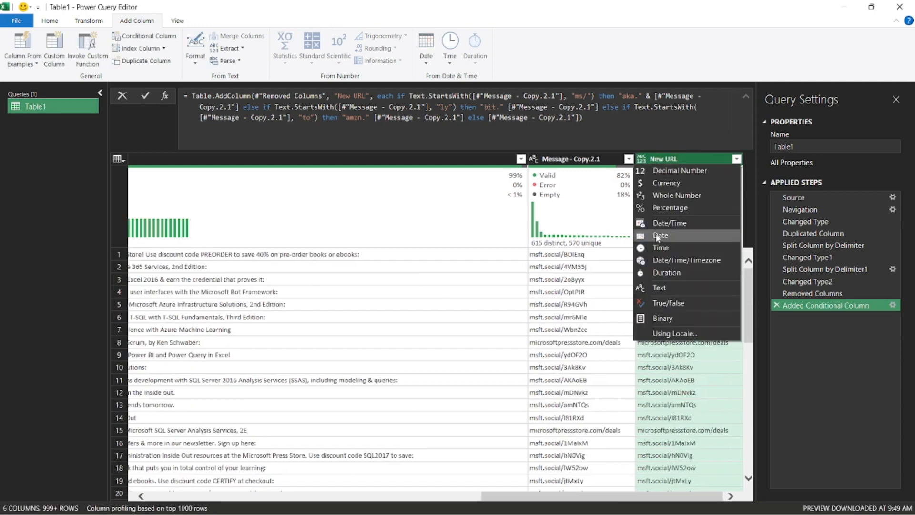
left_click(671, 286)
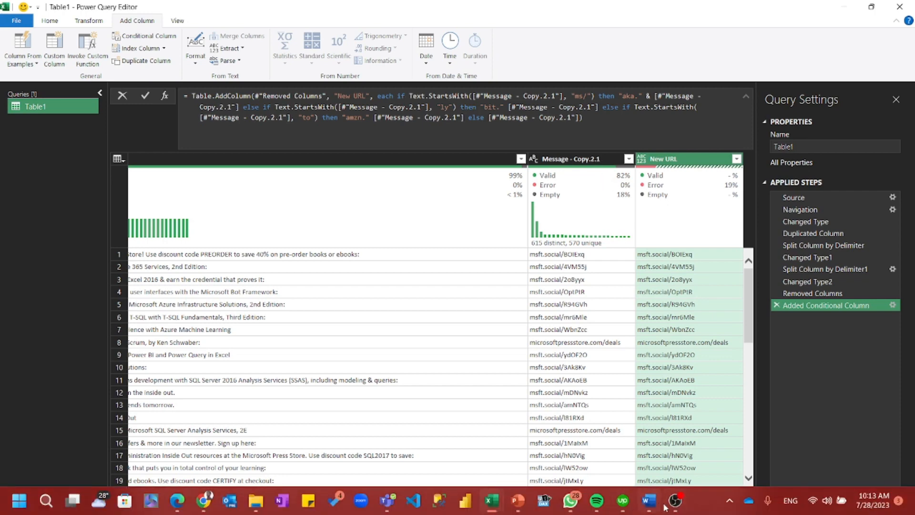
left_click(675, 501)
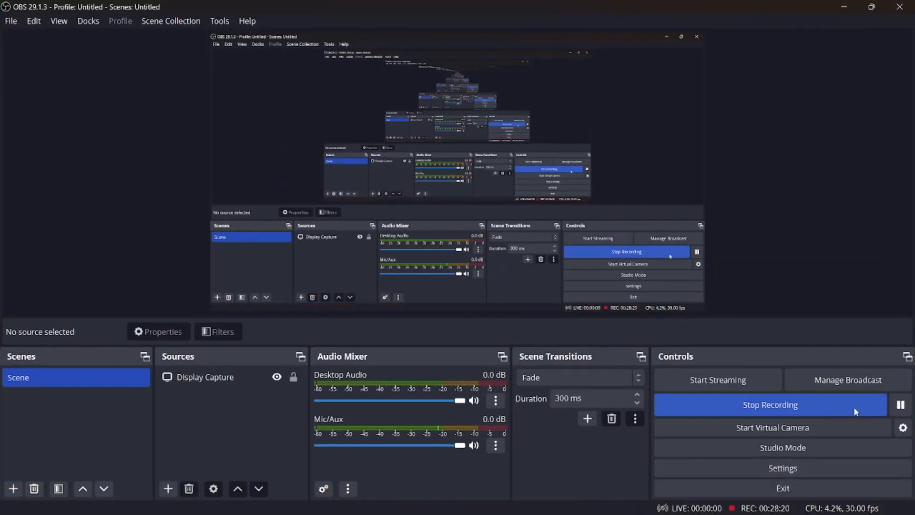
left_click(844, 7)
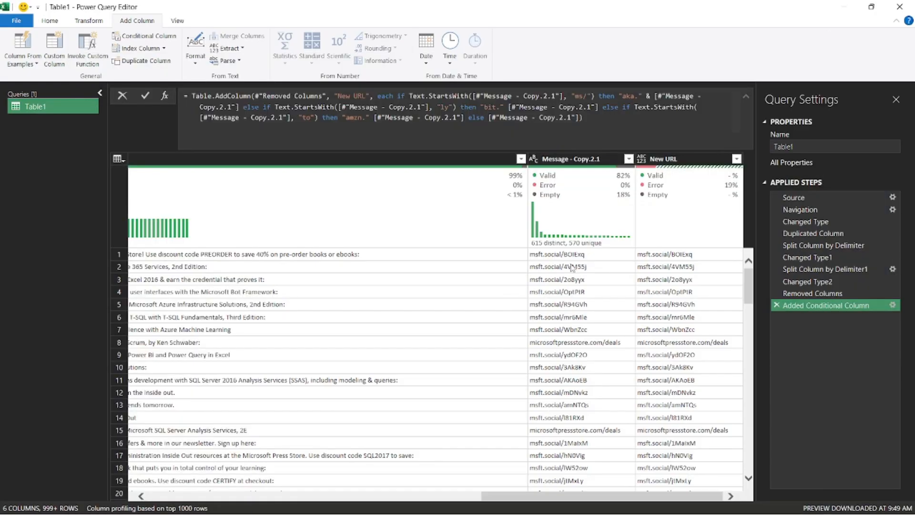
Insert the missing & operator after "bit." and after "amzn." in the New URL formula, and apply it.
left_click(668, 162)
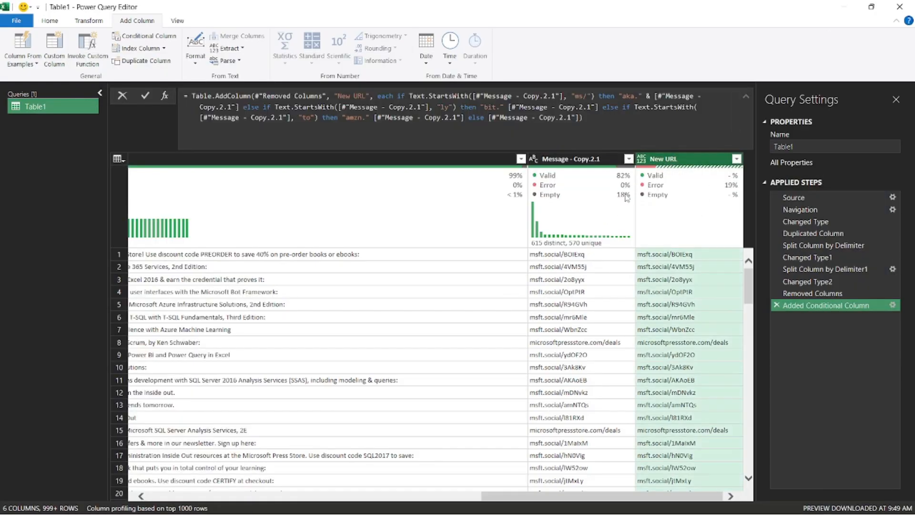
left_click(504, 107)
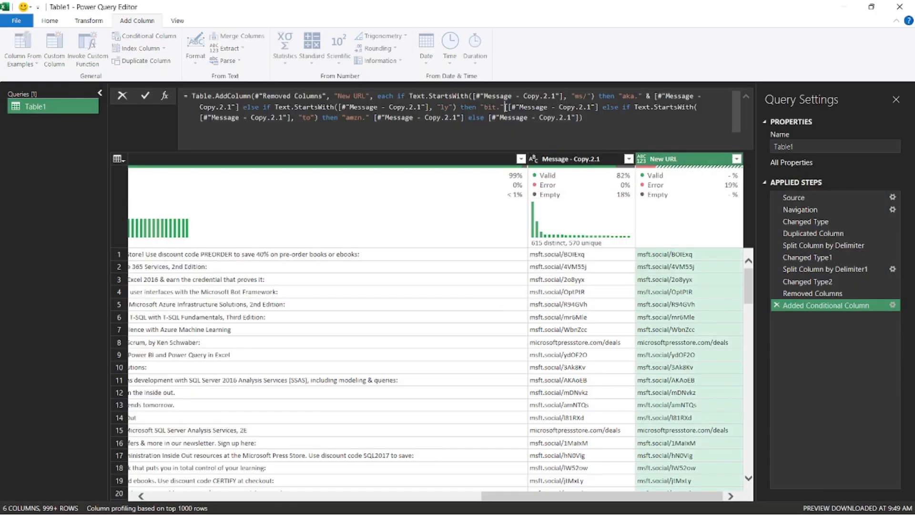
type("&")
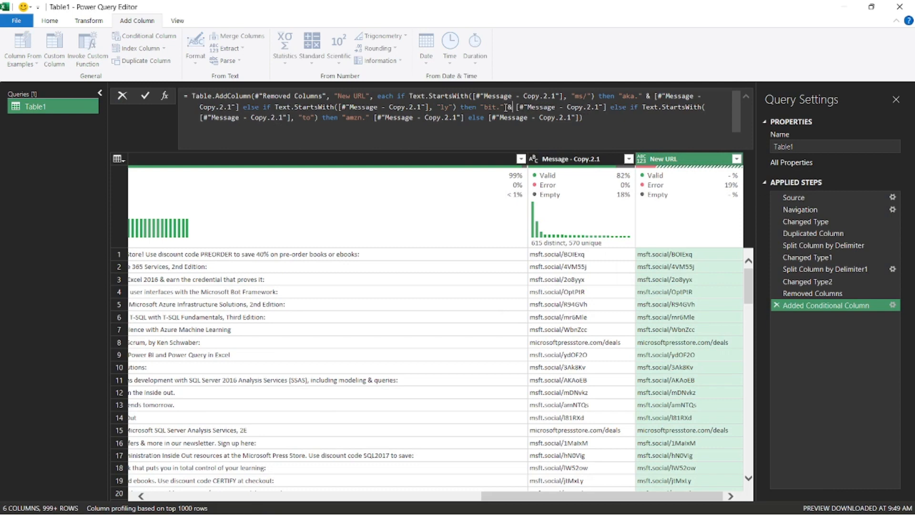
left_click(373, 117)
left_click(372, 117)
left_click(374, 116)
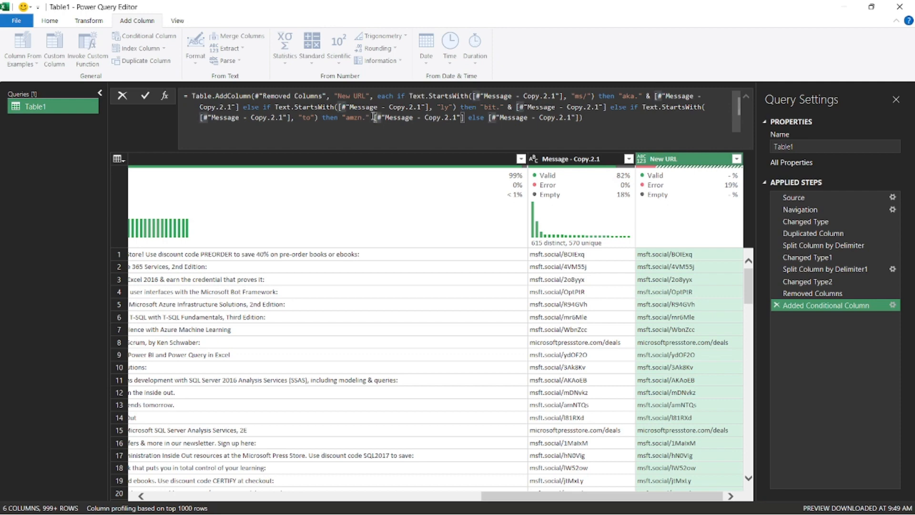
type("&")
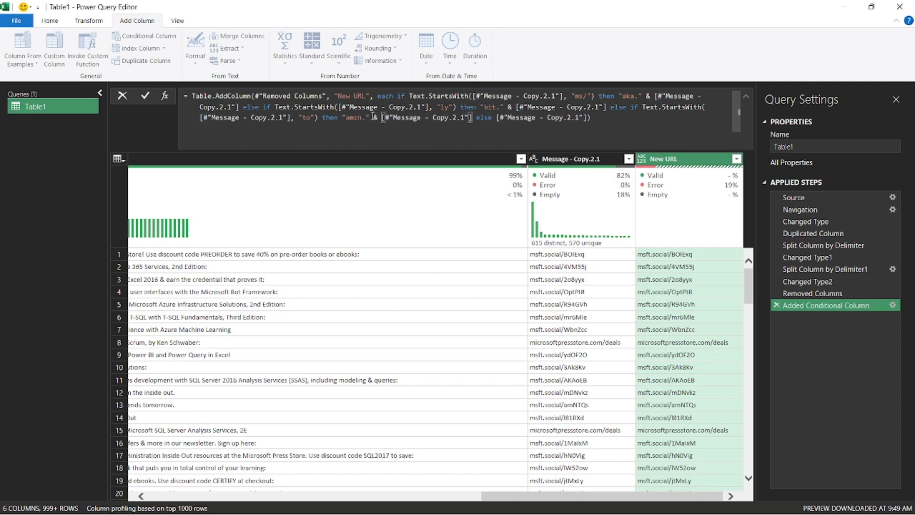
left_click(147, 96)
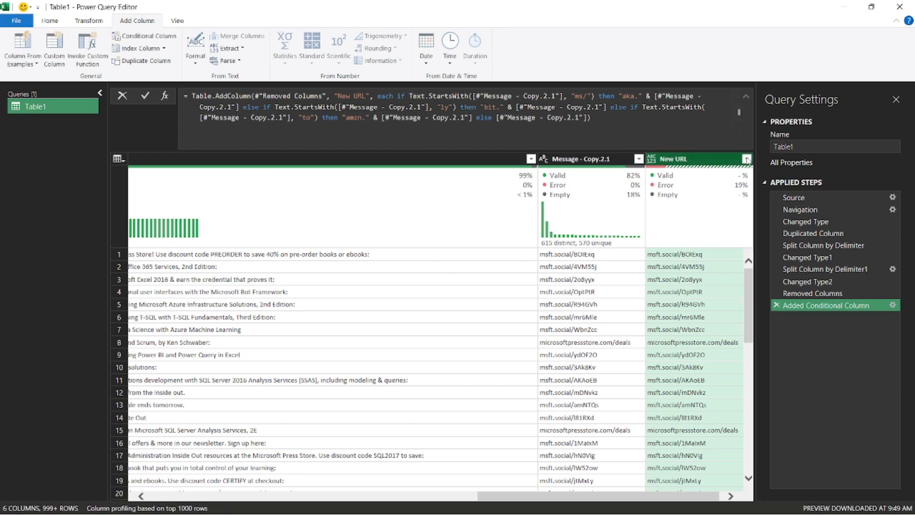
Review the distinct New URL values for the aka.ms, amzn.to and bit.ly addresses, without applying a filter.
left_click(747, 159)
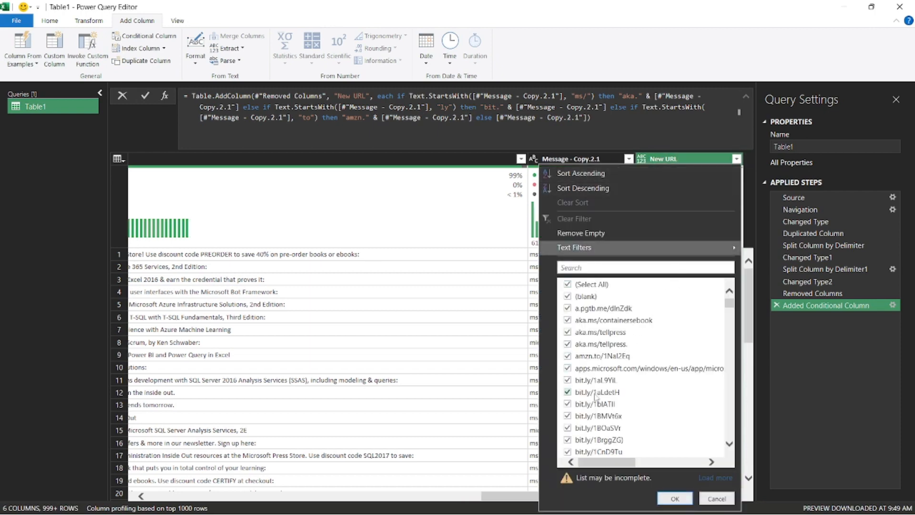
scroll(595, 396, "down", 6)
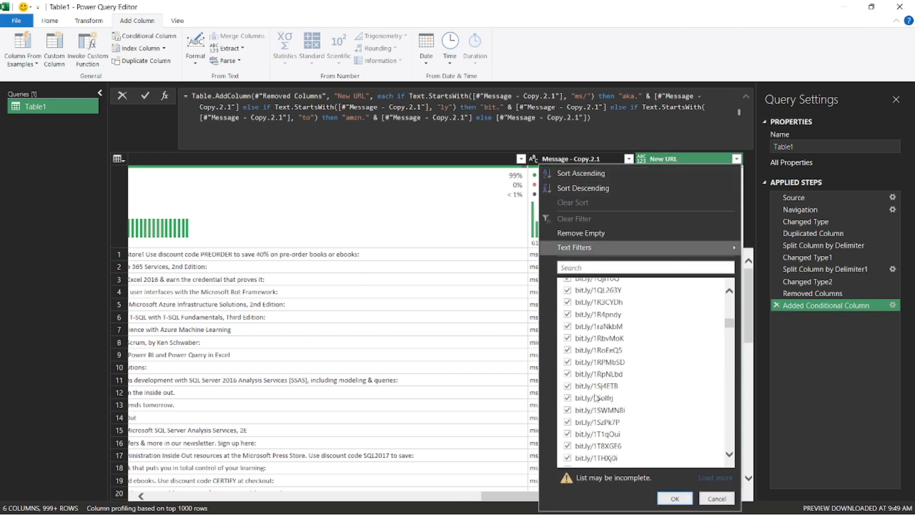
scroll(595, 398, "down", 5)
left_click_drag(729, 331, 729, 295)
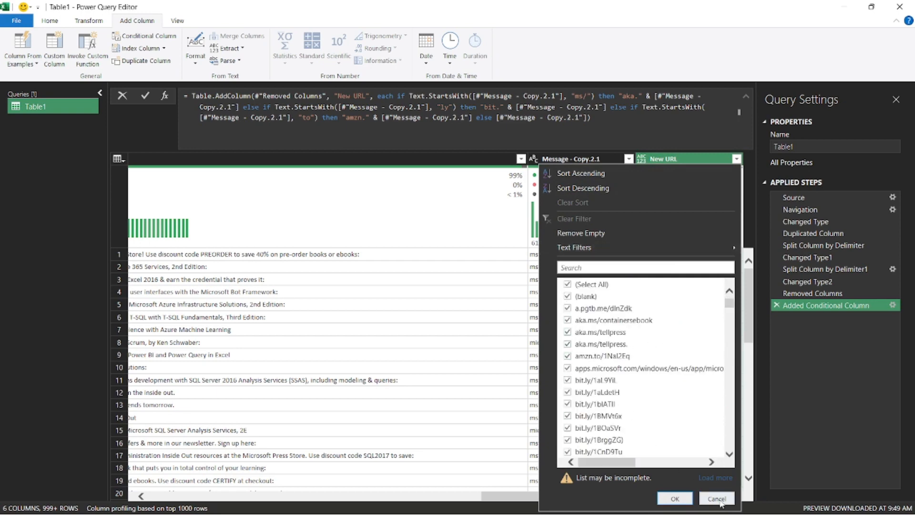
left_click(717, 499)
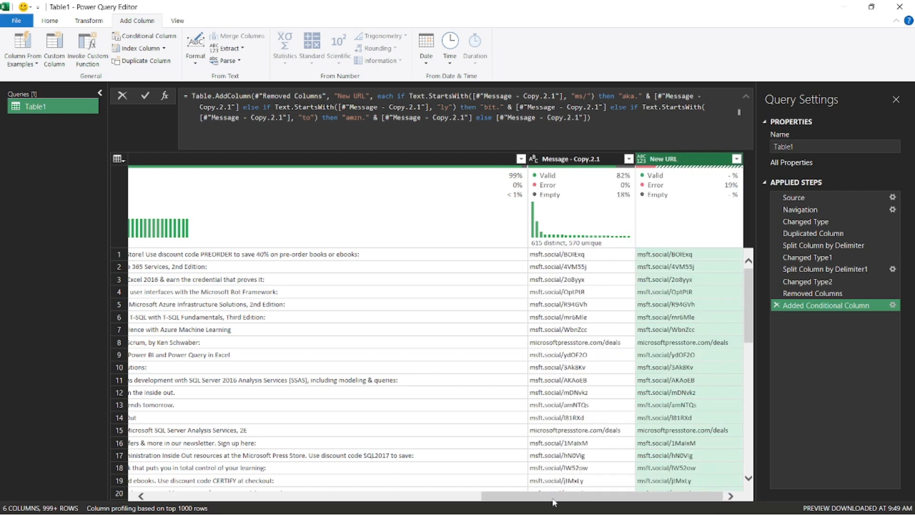
Set the data type of the New URL column to Text.
left_click(587, 158)
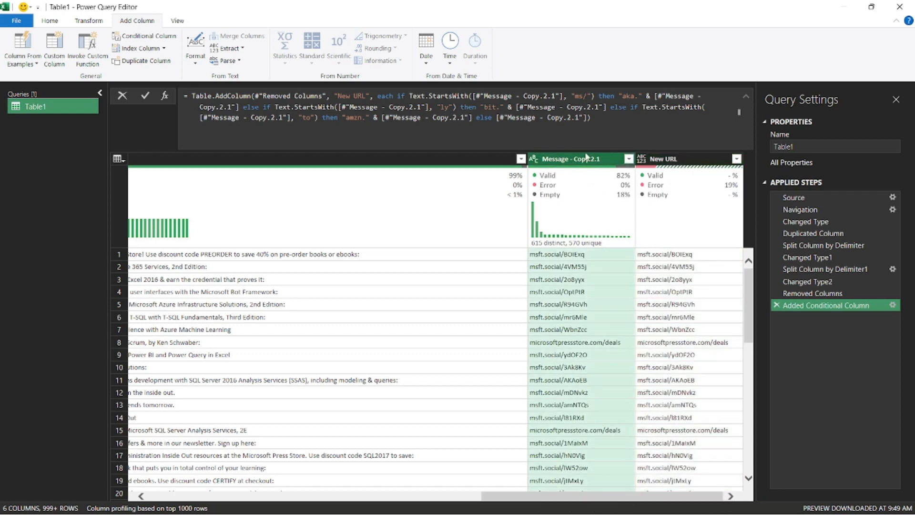
left_click(642, 159)
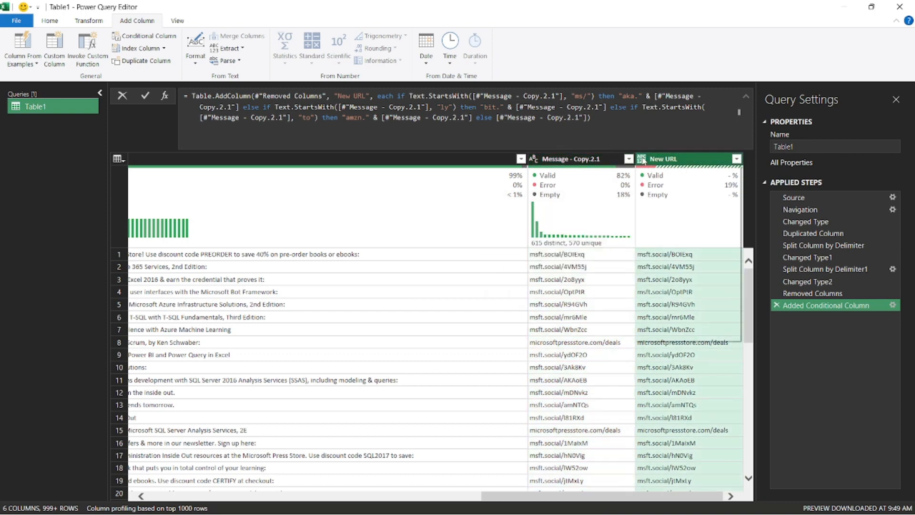
left_click(642, 160)
left_click(661, 287)
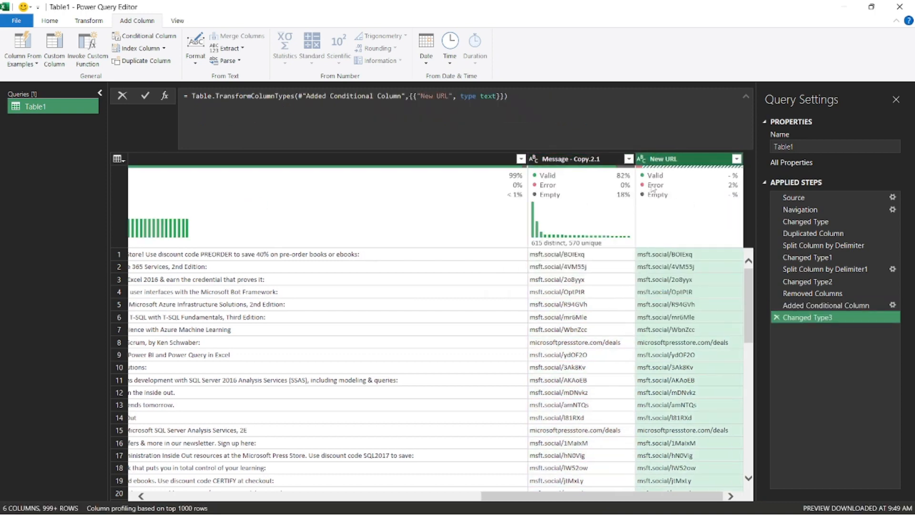
Check the rebuilt addresses against their source values, and remove the Message - Copy.2.1 column.
mouse_move(679, 196)
scroll(716, 294, "down", 20)
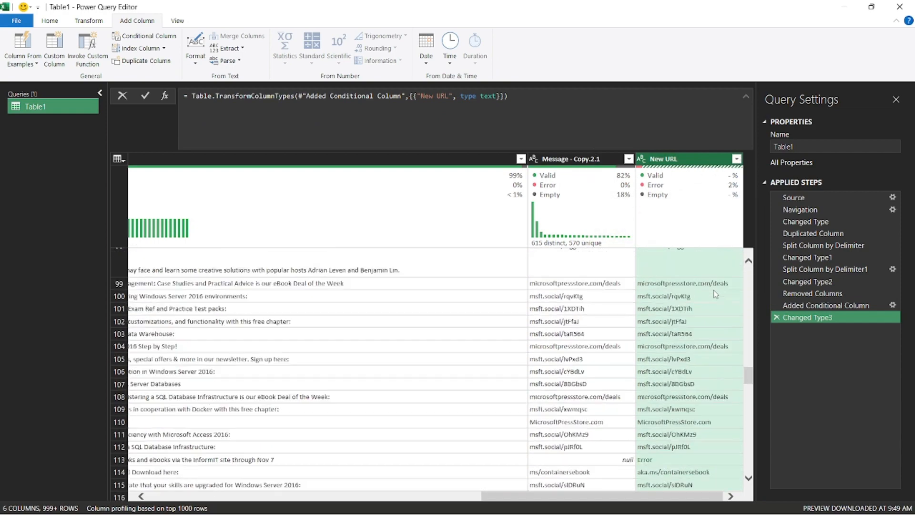
scroll(715, 294, "down", 2)
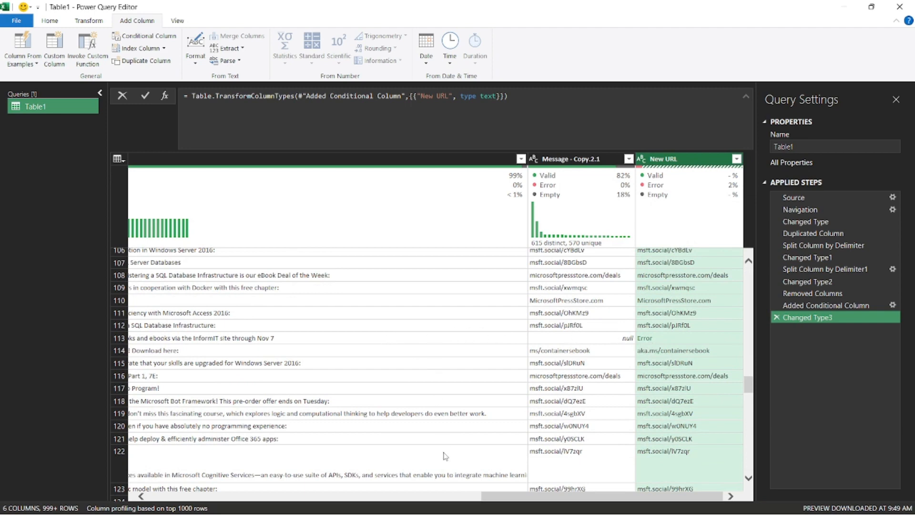
mouse_move(506, 502)
left_mouse_down()
mouse_move(462, 503)
mouse_move(521, 501)
left_mouse_up()
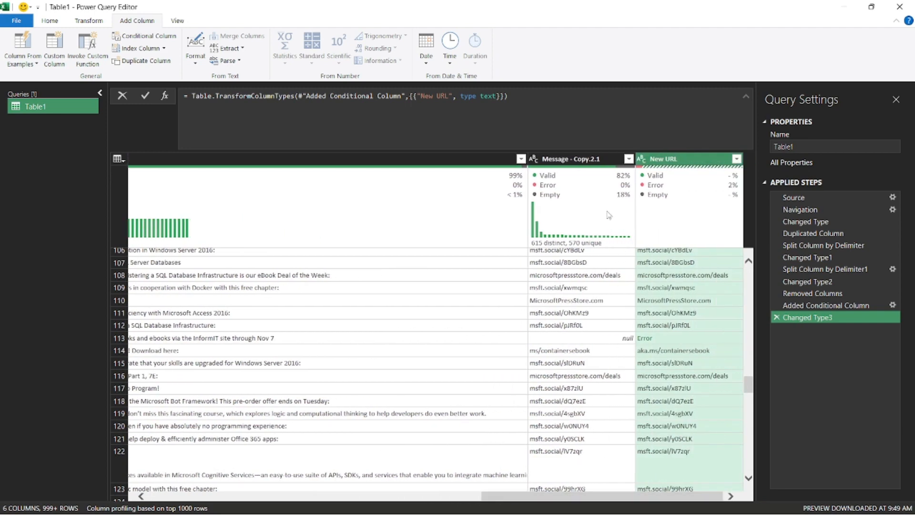
left_click(580, 161)
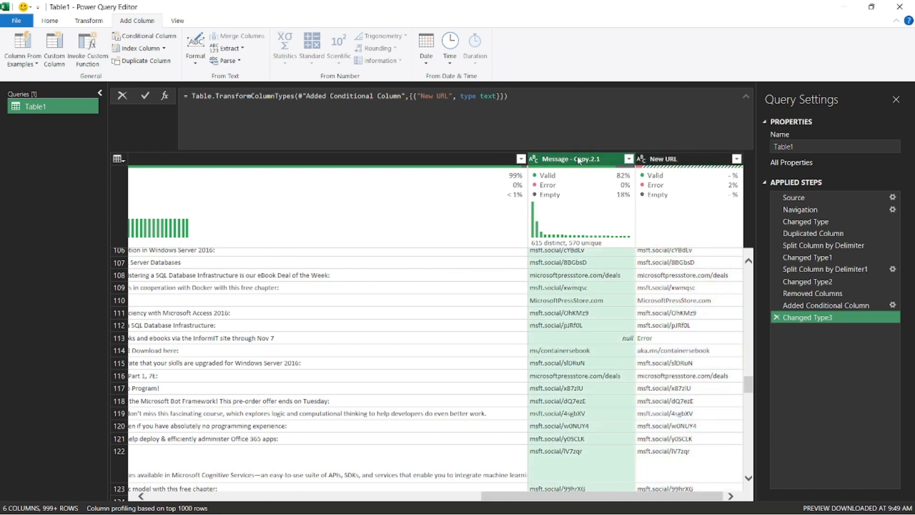
key("Delete")
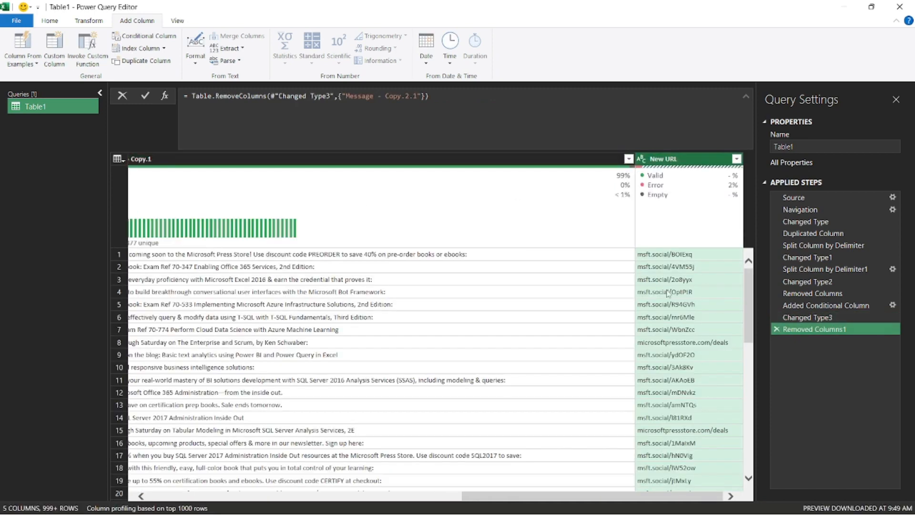
scroll(668, 293, "down", 9)
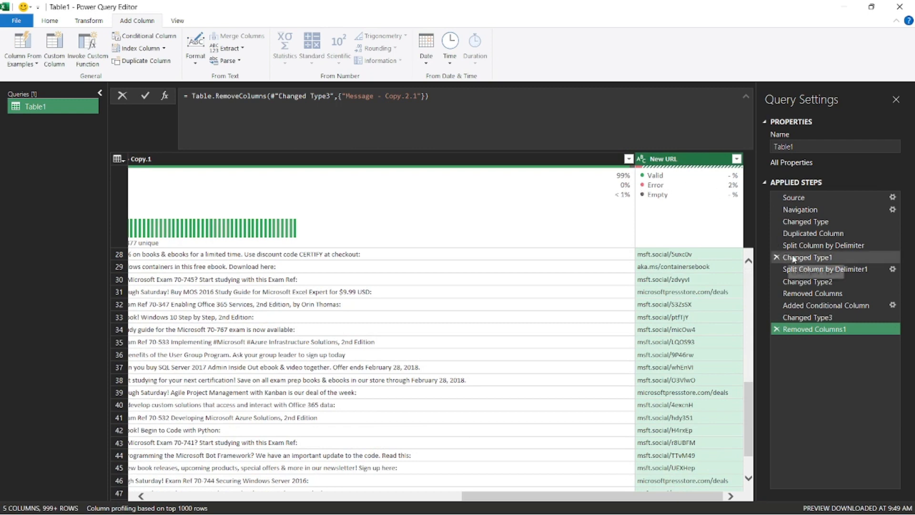
left_click(827, 247)
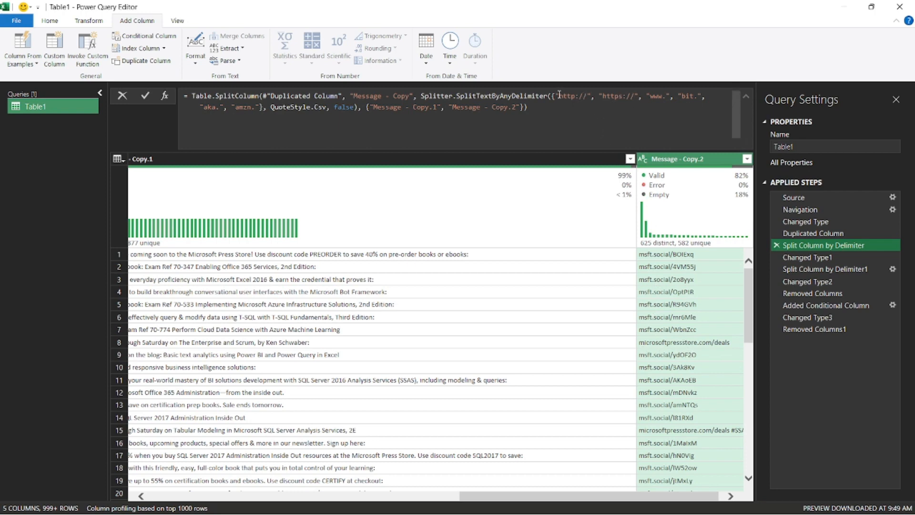
left_click_drag(557, 94, 670, 94)
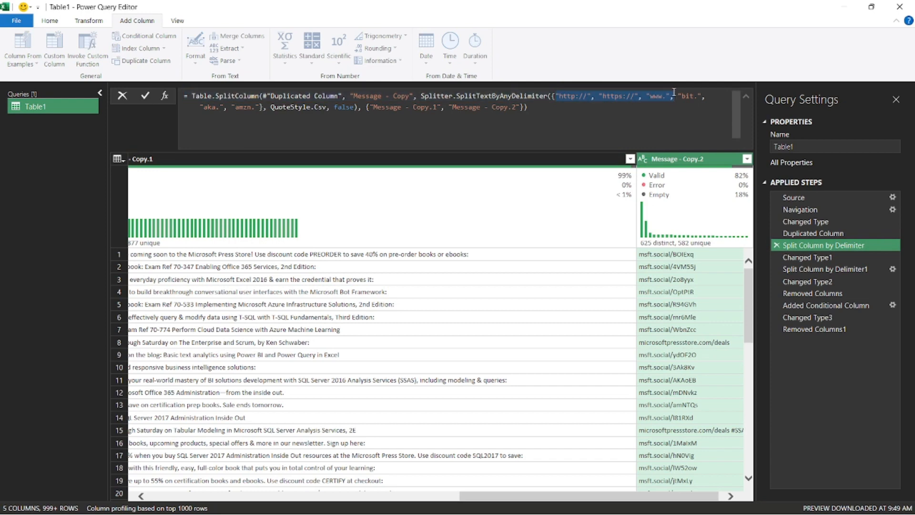
left_click_drag(681, 94, 701, 99)
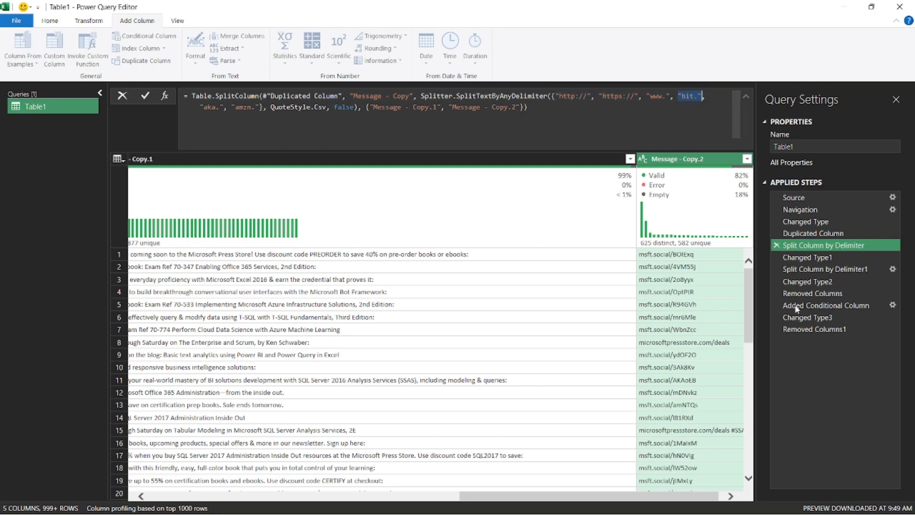
Compare the New URL column at the Changed Type3 step with the final Removed Columns1 step.
left_click(813, 328)
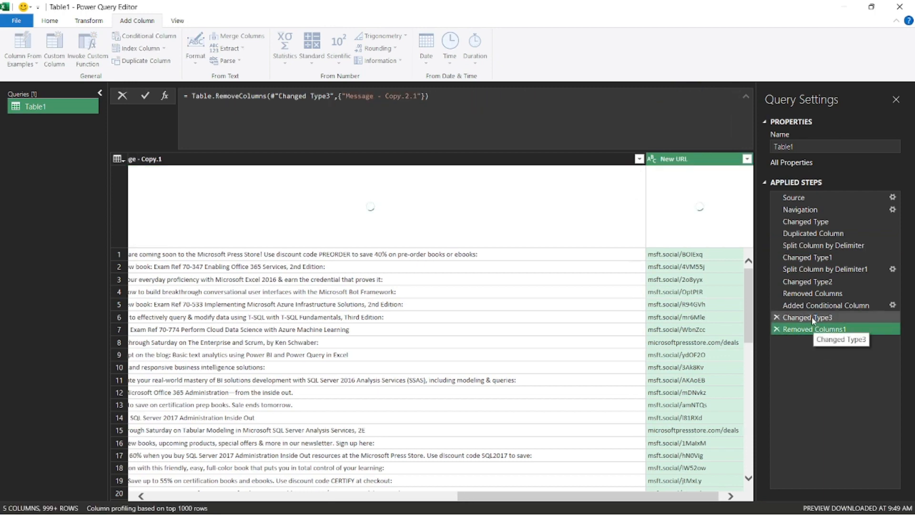
left_click(811, 316)
left_click_drag(578, 501, 625, 501)
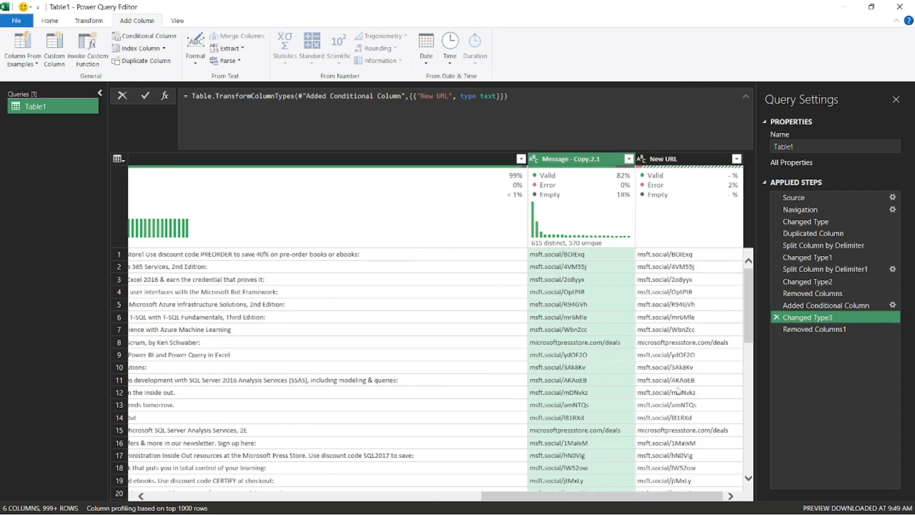
left_click(828, 332)
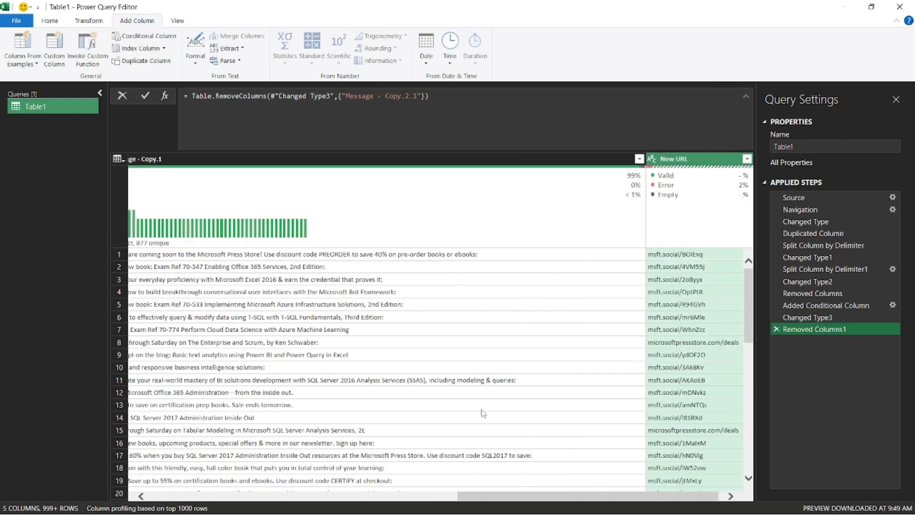
Examine the message rows and their New URL values in the query's final step.
scroll(462, 409, "down", 6)
scroll(462, 408, "down", 4)
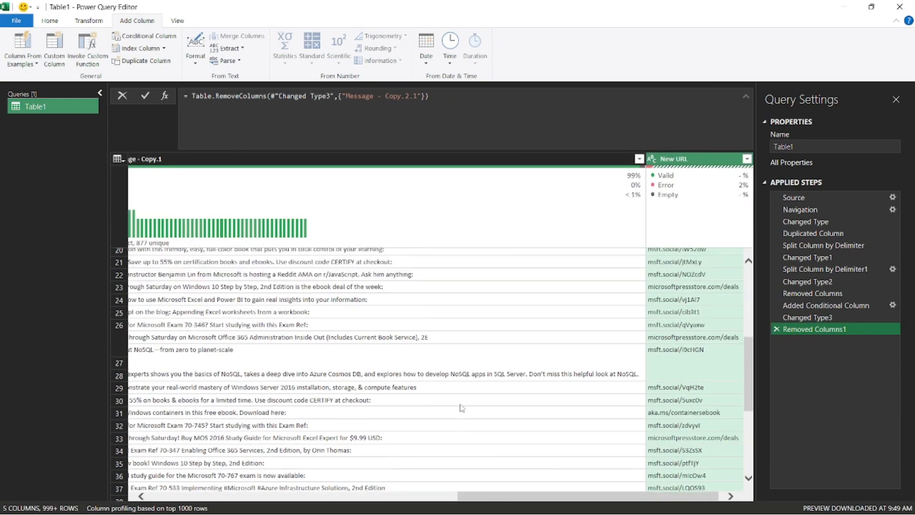
scroll(462, 408, "down", 6)
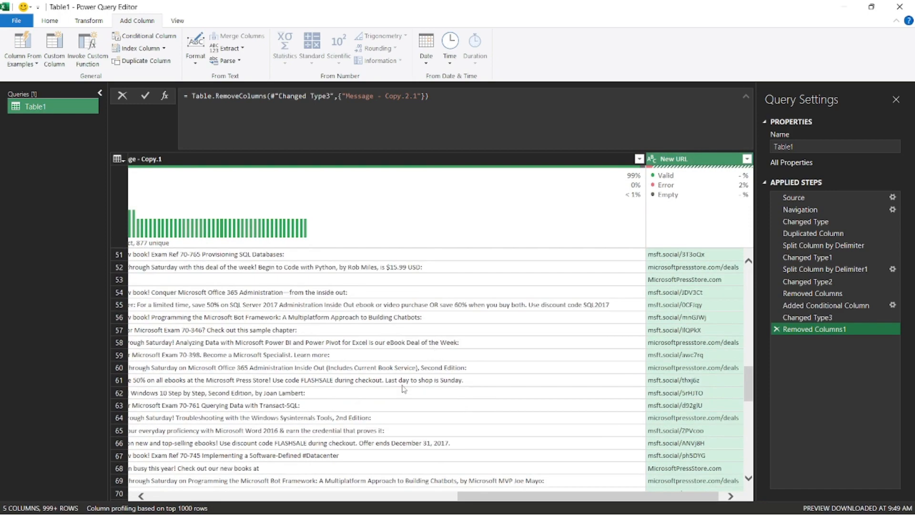
scroll(404, 389, "down", 6)
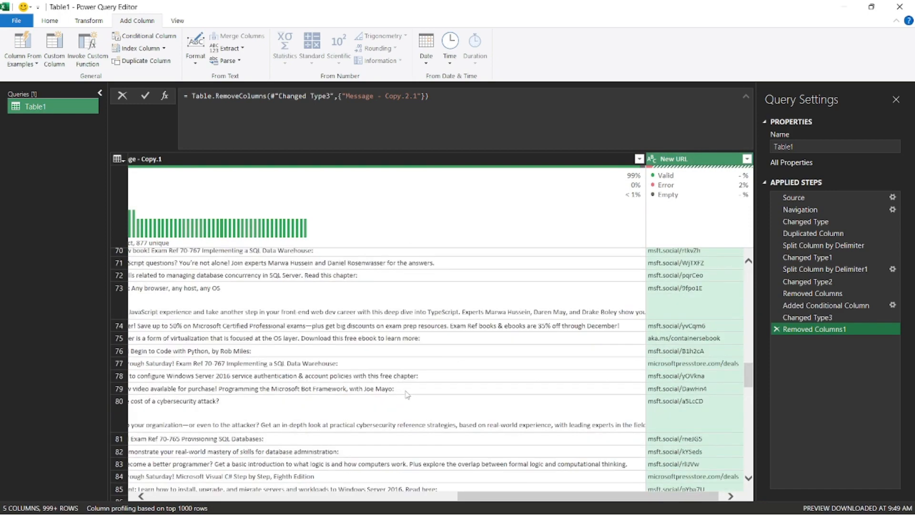
scroll(406, 394, "down", 7)
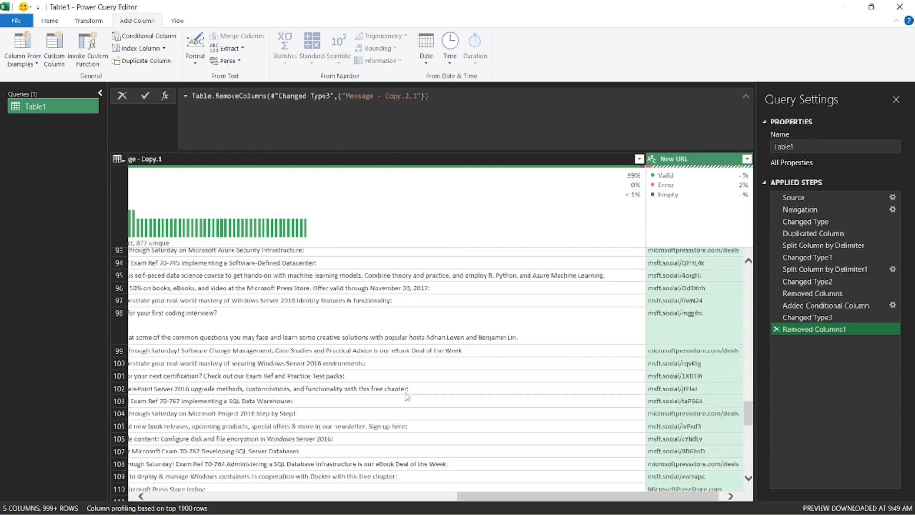
scroll(406, 397, "down", 7)
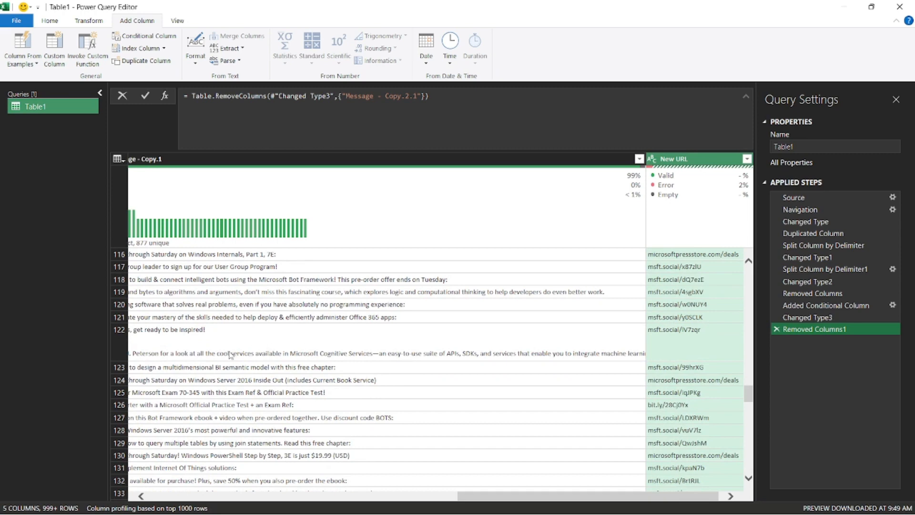
scroll(236, 358, "down", 3)
left_click_drag(509, 498, 496, 498)
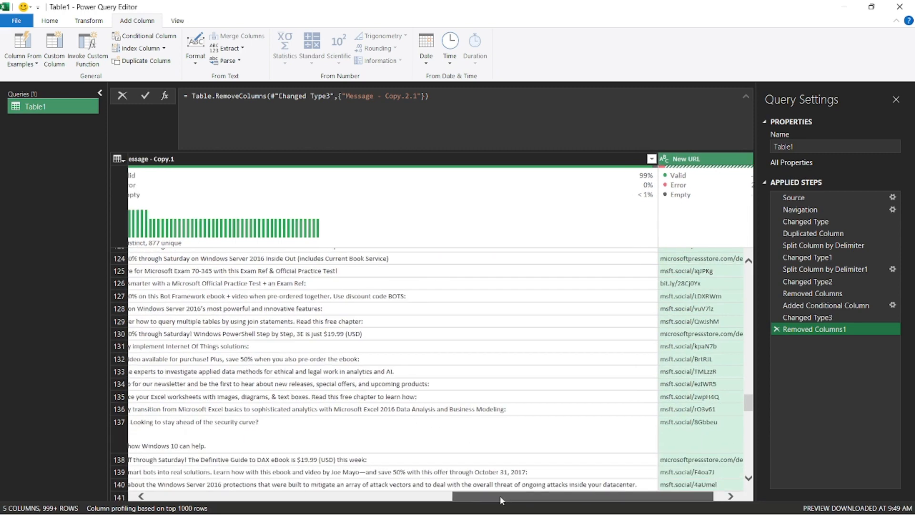
Filter Message - Copy.2.1 to only its null and blank values, directly after the Removed Columns step.
left_click(806, 294)
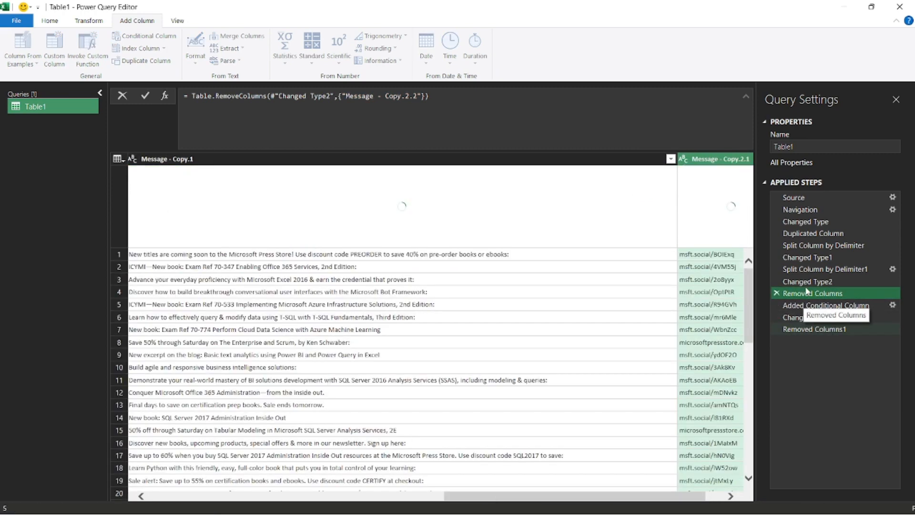
left_click_drag(539, 498, 603, 498)
left_click(737, 159)
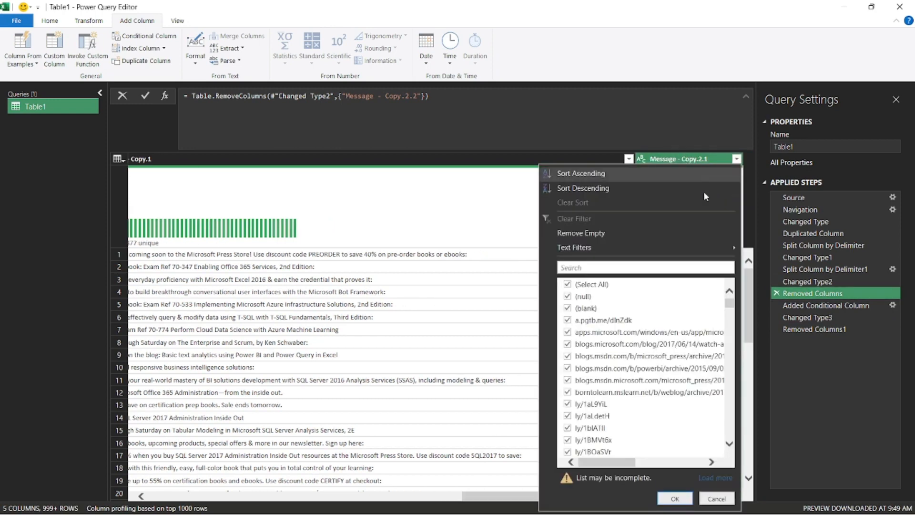
left_click(587, 285)
left_click(589, 298)
left_click(589, 308)
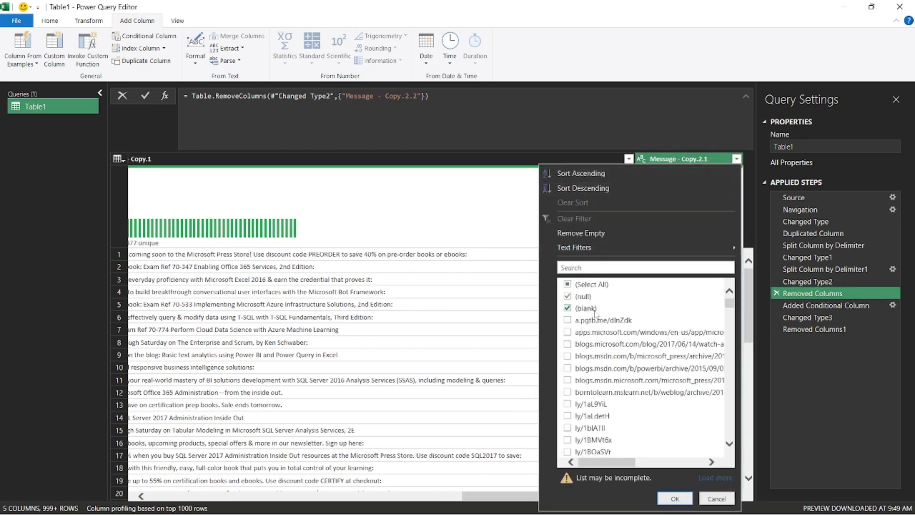
left_click(675, 499)
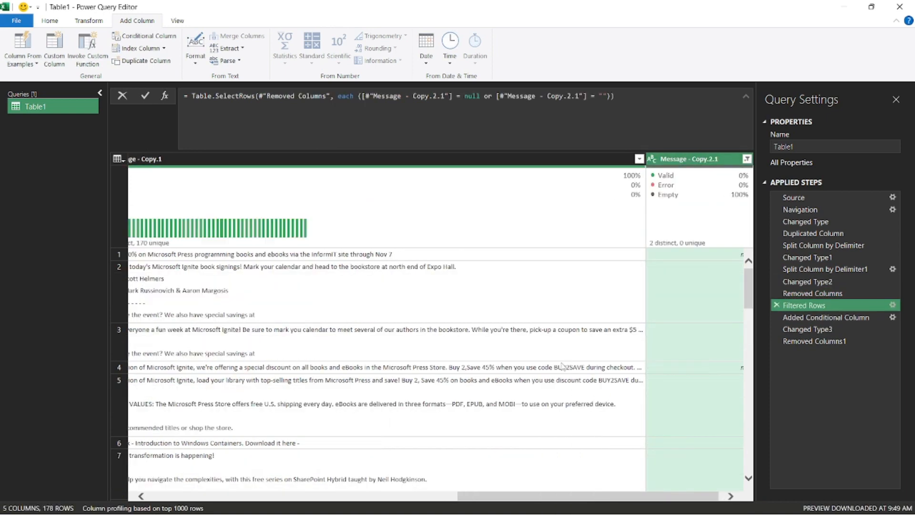
Inspect the full message text in row 2 and its matching Message - Copy.2.1 cell.
left_click_drag(503, 498, 429, 500)
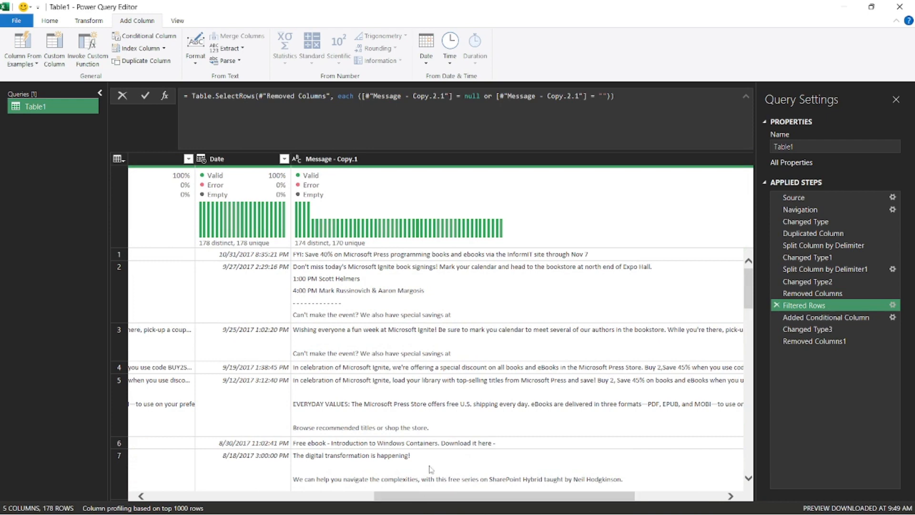
left_click(460, 317)
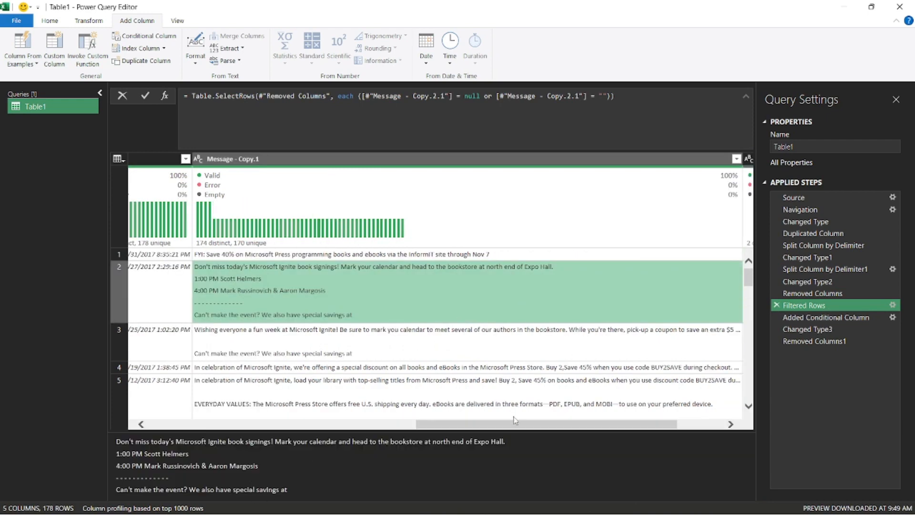
left_click_drag(515, 423, 562, 423)
left_click(656, 290)
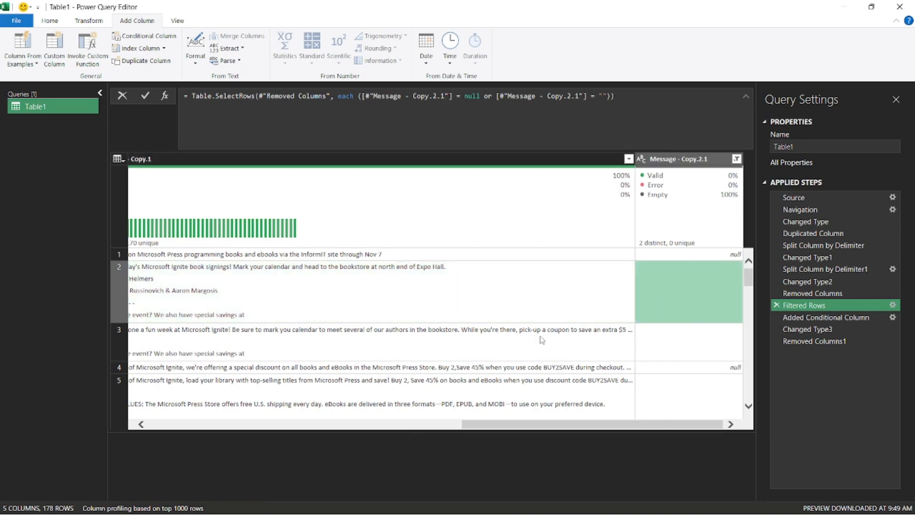
Examine the Message - Copy.1 text of the filtered rows for web addresses that the delimiter split missed.
left_click(591, 161)
scroll(453, 348, "down", 5)
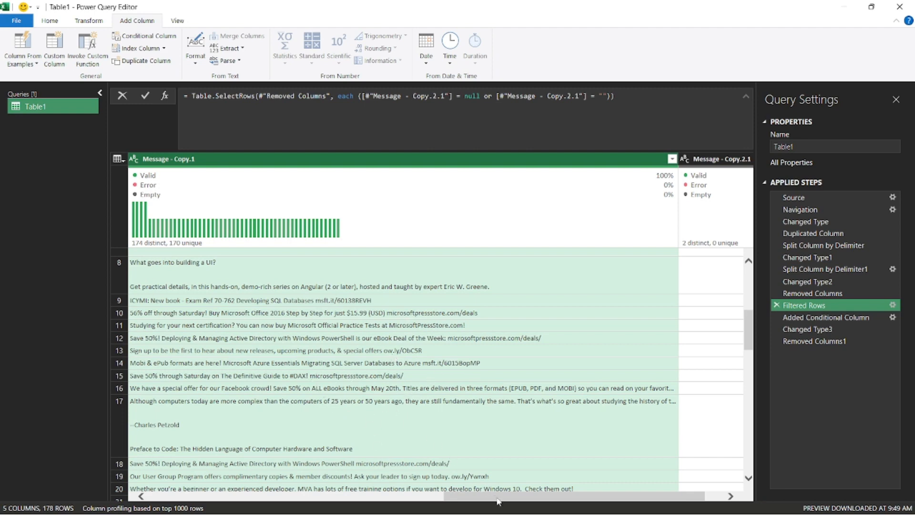
scroll(479, 424, "down", 5)
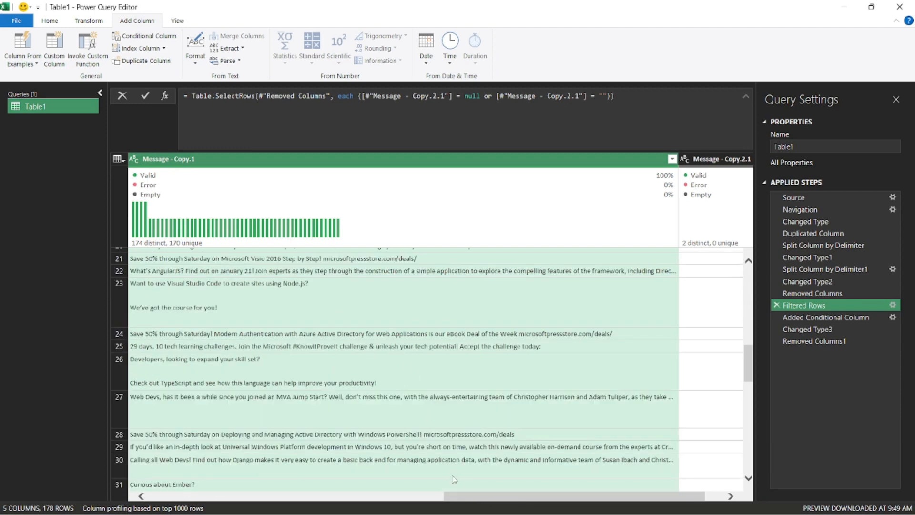
left_click_drag(456, 498, 405, 494)
scroll(484, 435, "down", 5)
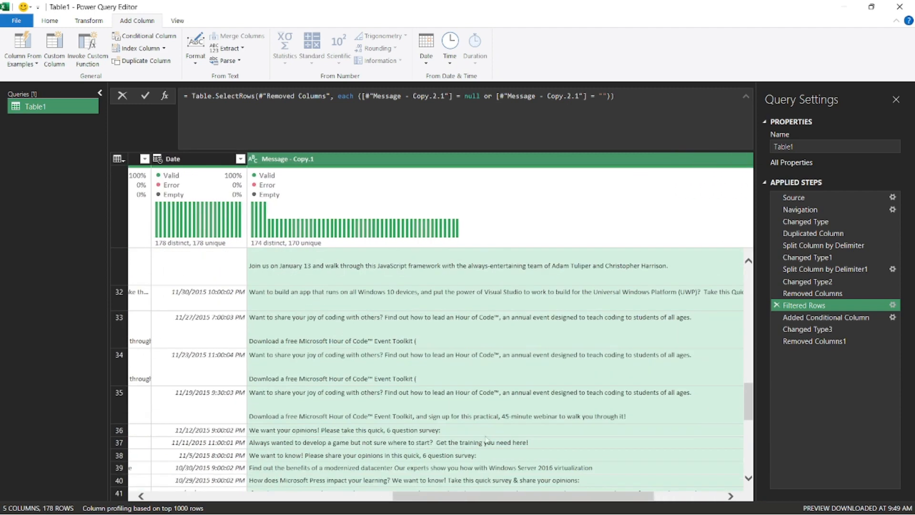
left_click_drag(504, 502, 516, 507)
scroll(515, 413, "down", 5)
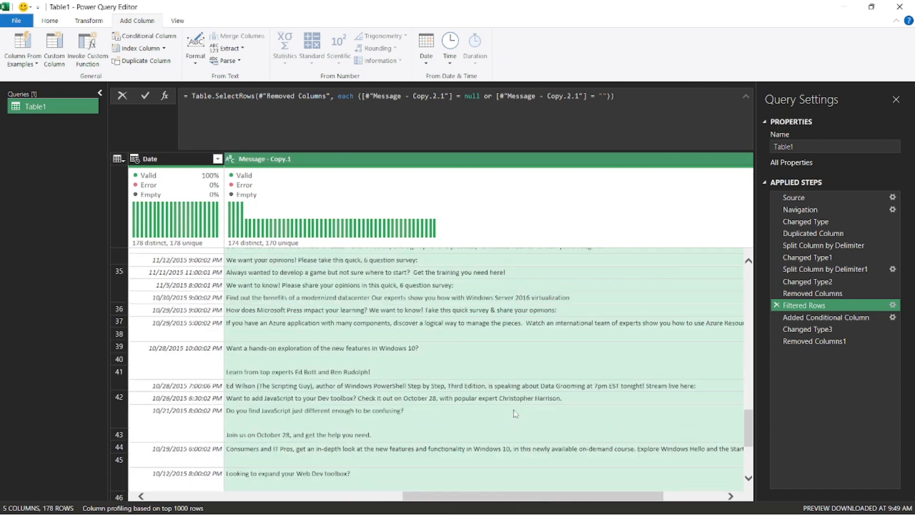
scroll(512, 406, "down", 2)
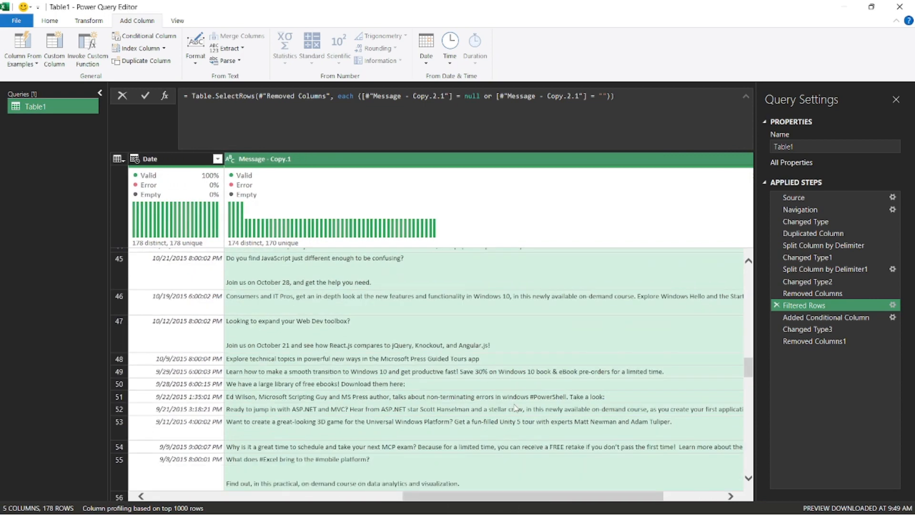
scroll(515, 408, "down", 7)
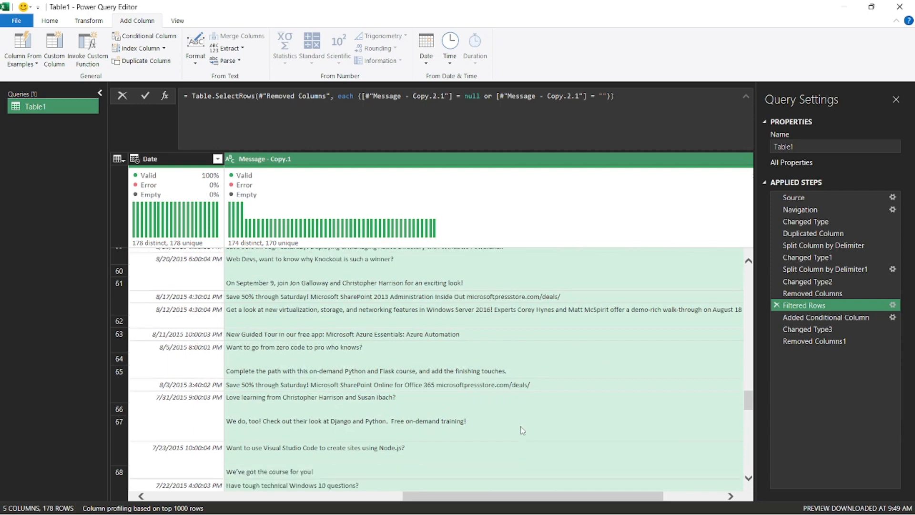
scroll(523, 430, "down", 3)
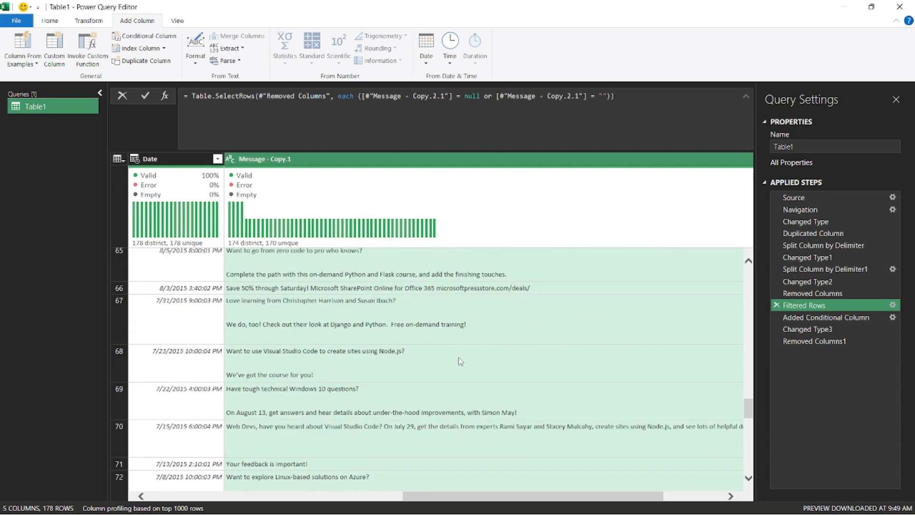
Read through the remaining filtered rows down to row 178 for web addresses left in Message - Copy.1 despite an empty Message - Copy.2.1.
scroll(459, 362, "down", 2)
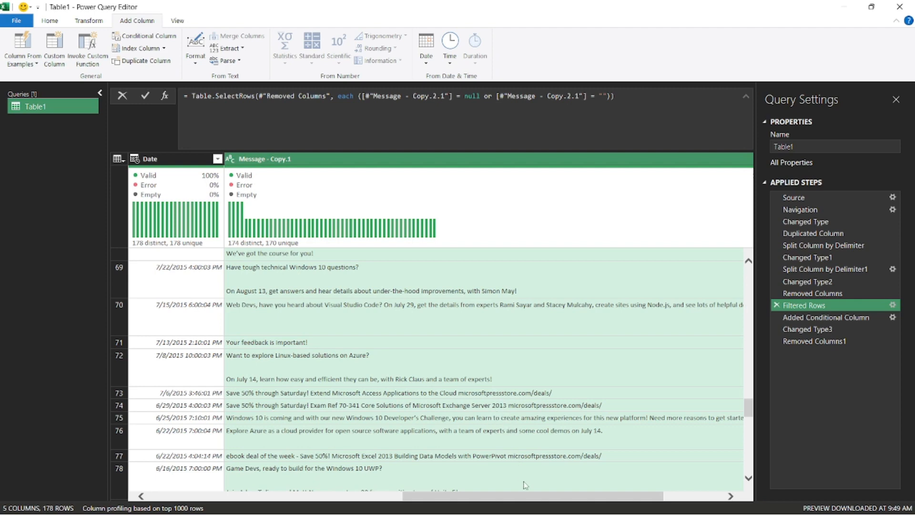
scroll(524, 485, "down", 5)
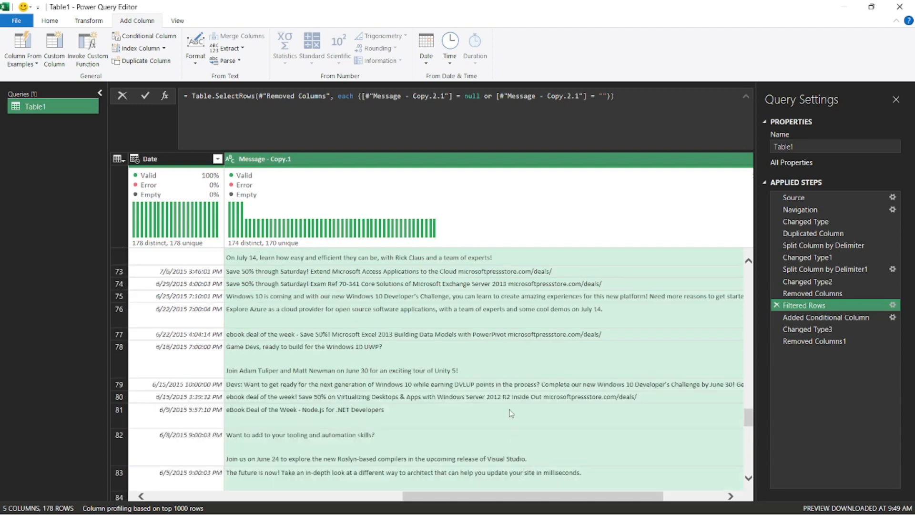
scroll(511, 413, "down", 5)
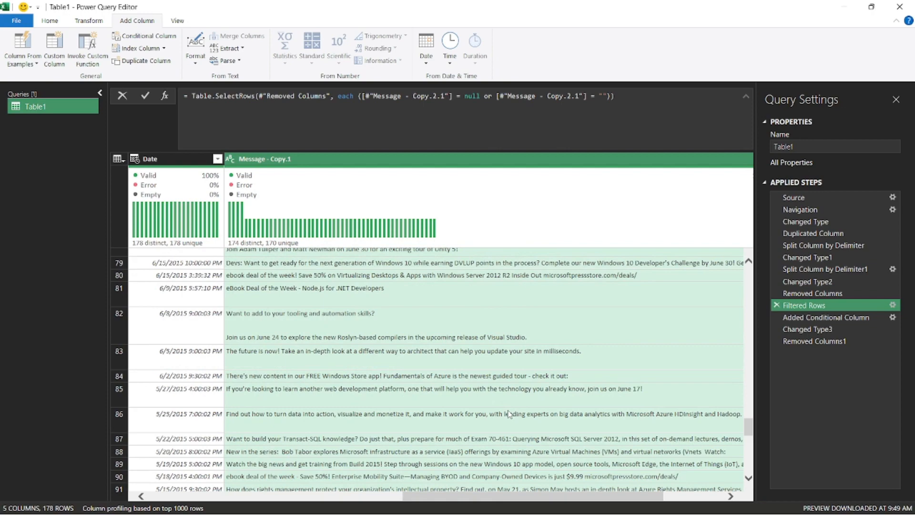
scroll(509, 414, "down", 5)
scroll(501, 418, "down", 5)
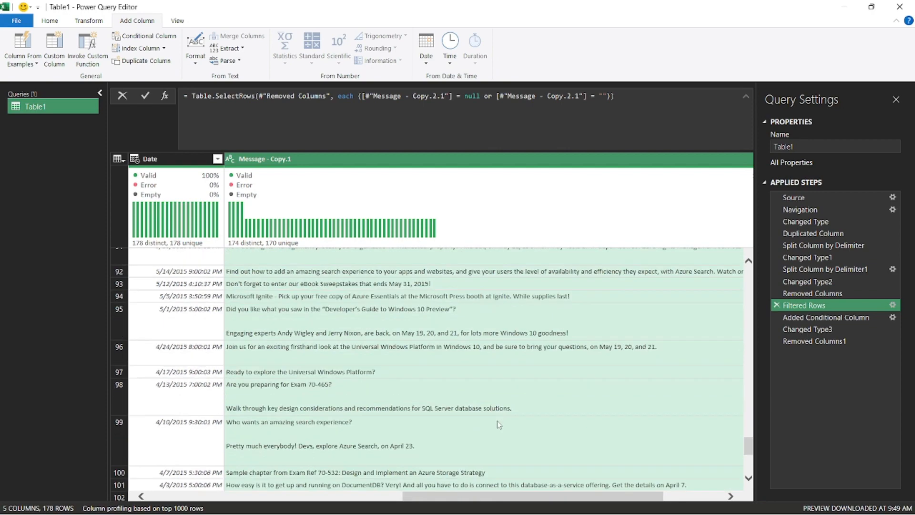
scroll(497, 420, "down", 5)
scroll(497, 420, "down", 3)
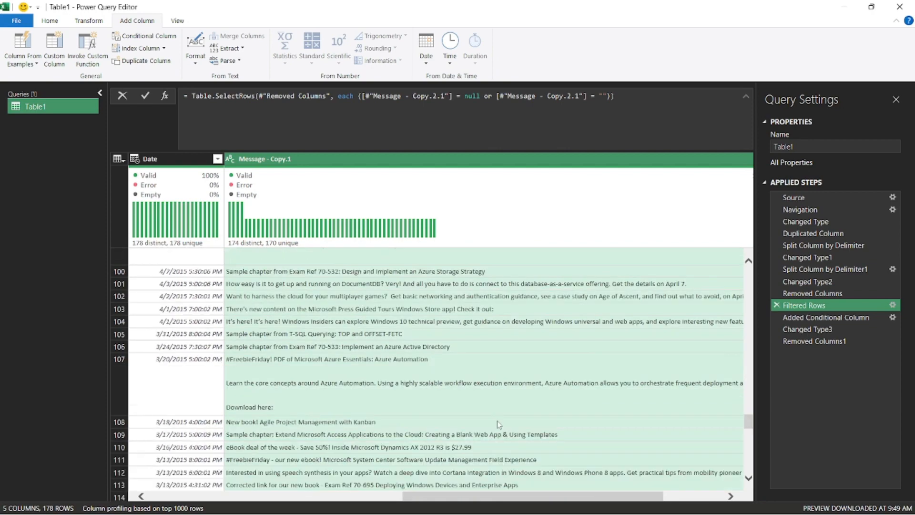
scroll(496, 420, "down", 4)
scroll(497, 421, "down", 3)
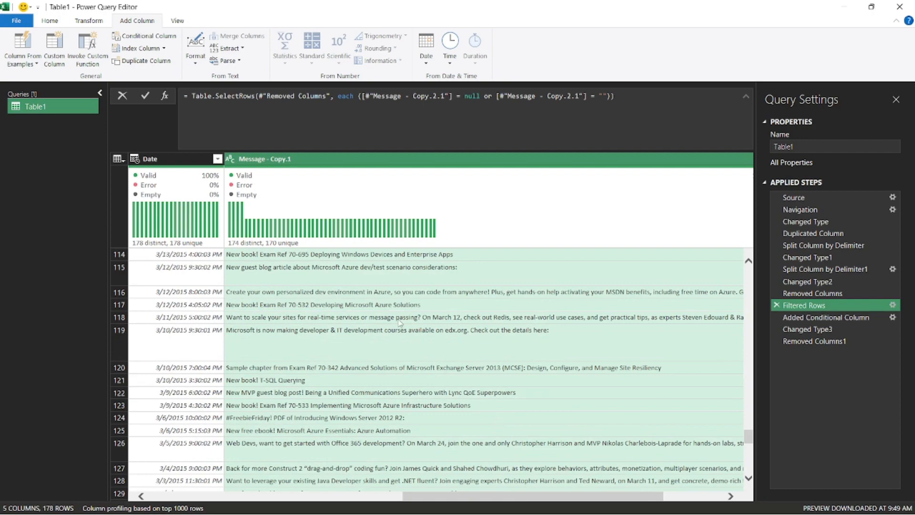
scroll(454, 341, "down", 3)
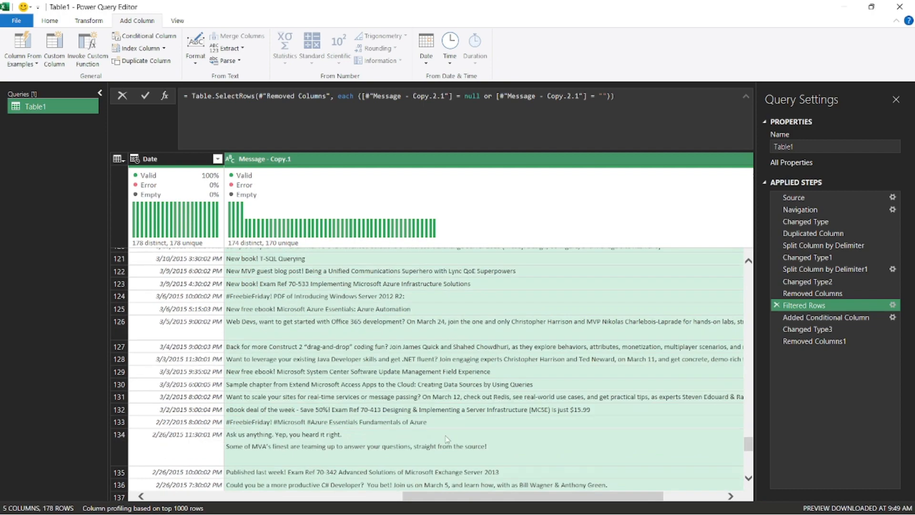
left_click_drag(465, 496, 480, 496)
scroll(455, 384, "down", 2)
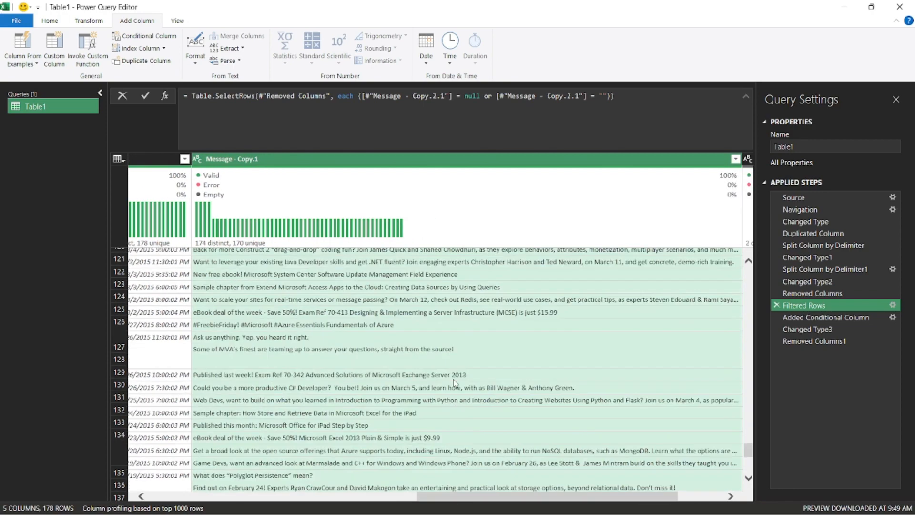
scroll(455, 383, "down", 12)
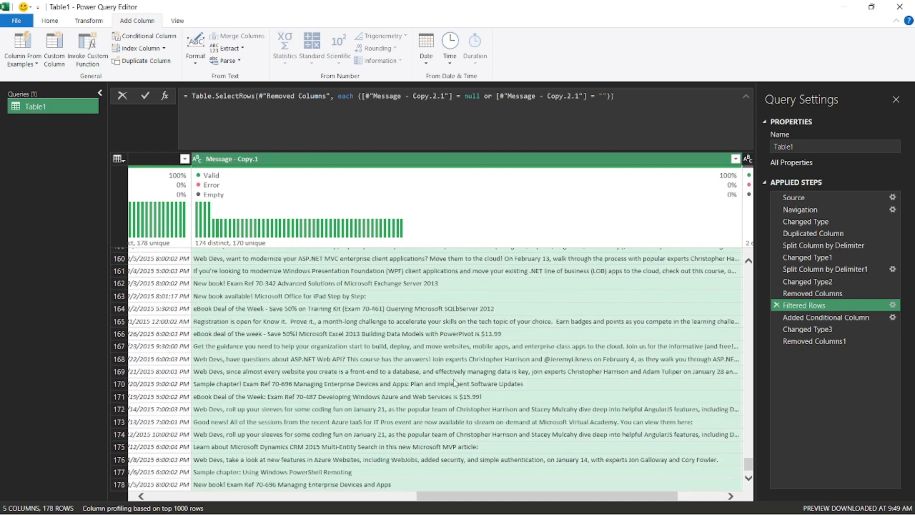
left_click_drag(472, 496, 526, 496)
scroll(500, 416, "up", 15)
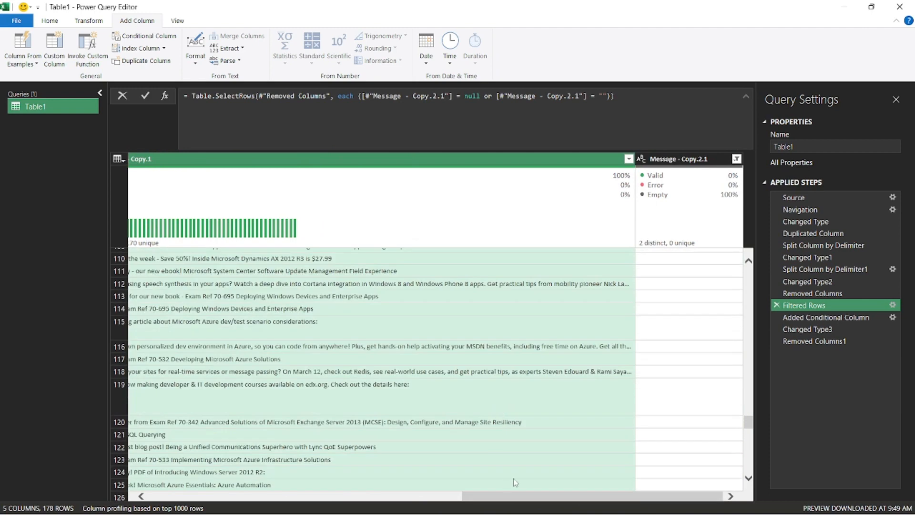
Delete the Filtered Rows step from the query and return to the Removed Columns1 step.
left_click(776, 306)
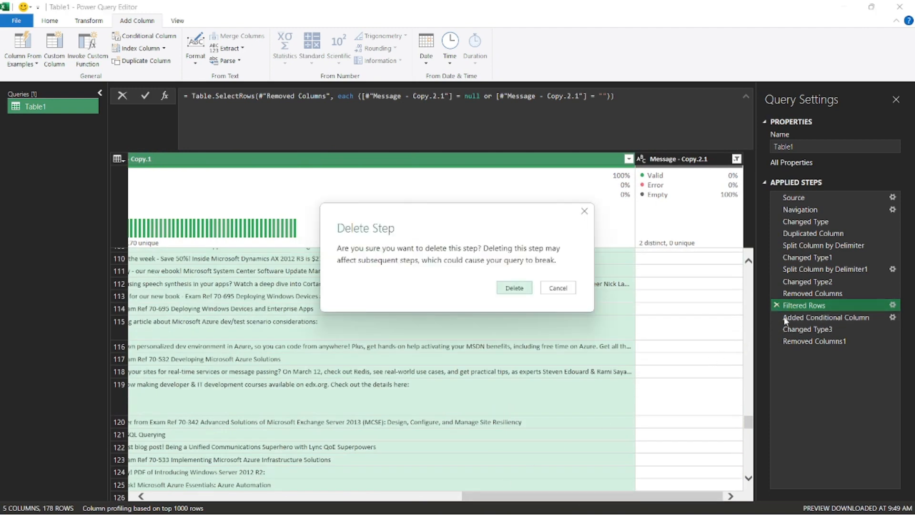
left_click(515, 287)
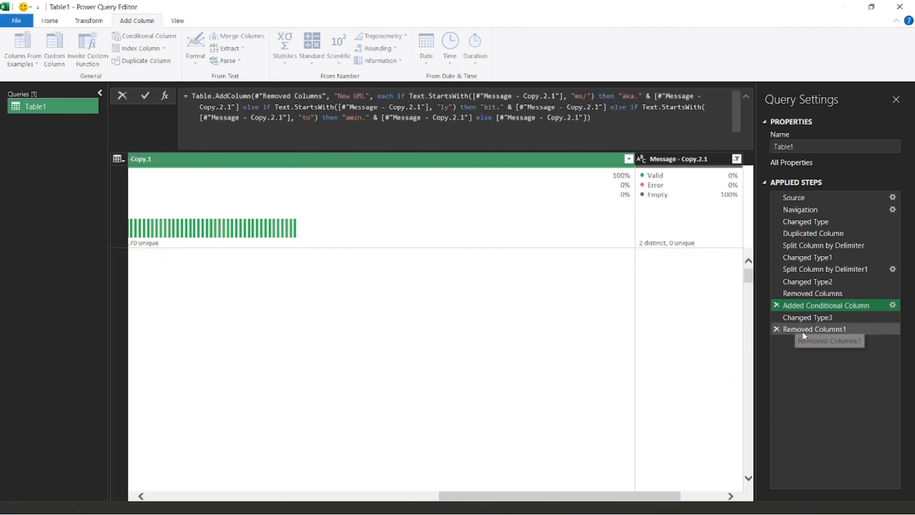
left_click(803, 330)
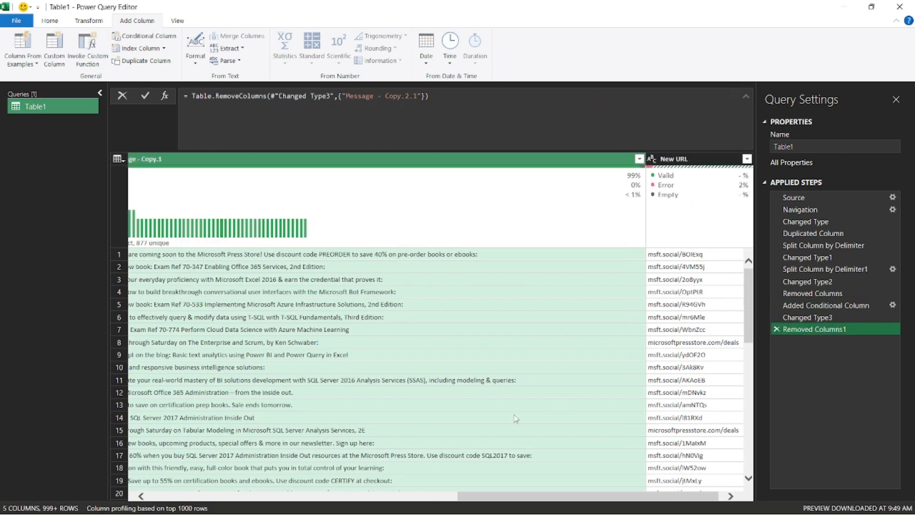
Split Message - Copy.1 at the left-most custom delimiter "msft." and check the distinct values in Message - Copy.1.2.
left_click(426, 161)
right_click(426, 160)
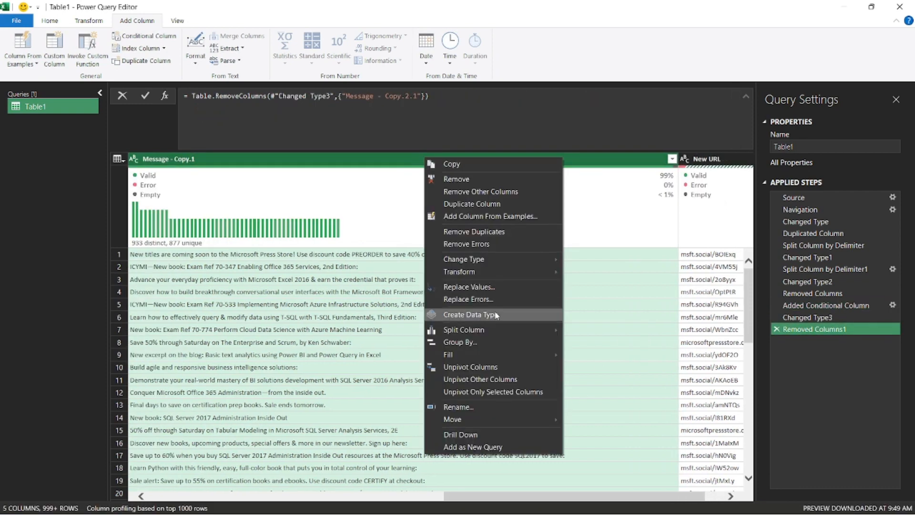
mouse_move(507, 334)
left_click(584, 330)
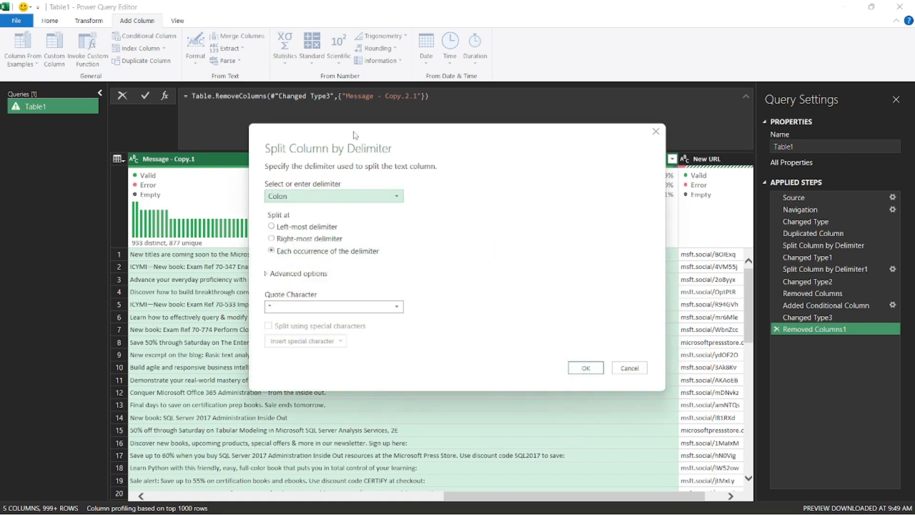
left_click(327, 201)
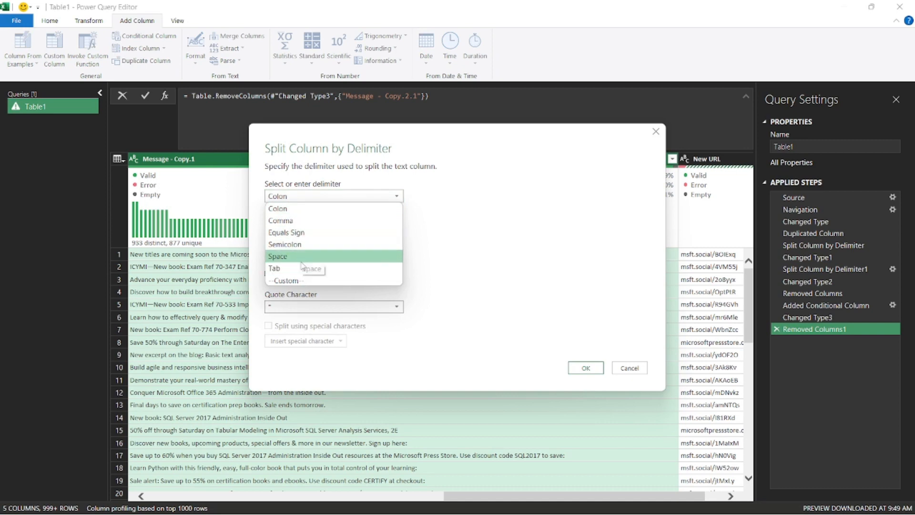
left_click(303, 279)
left_click(309, 212)
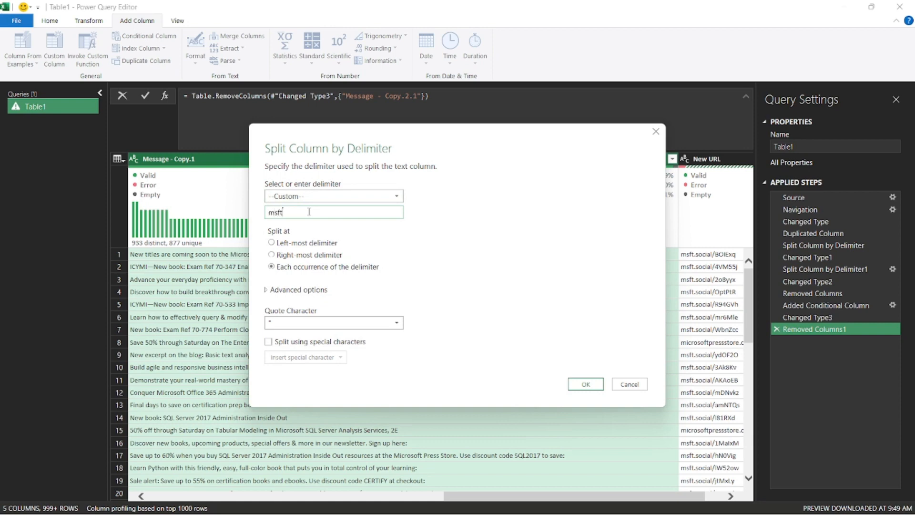
left_click(304, 245)
left_click(586, 384)
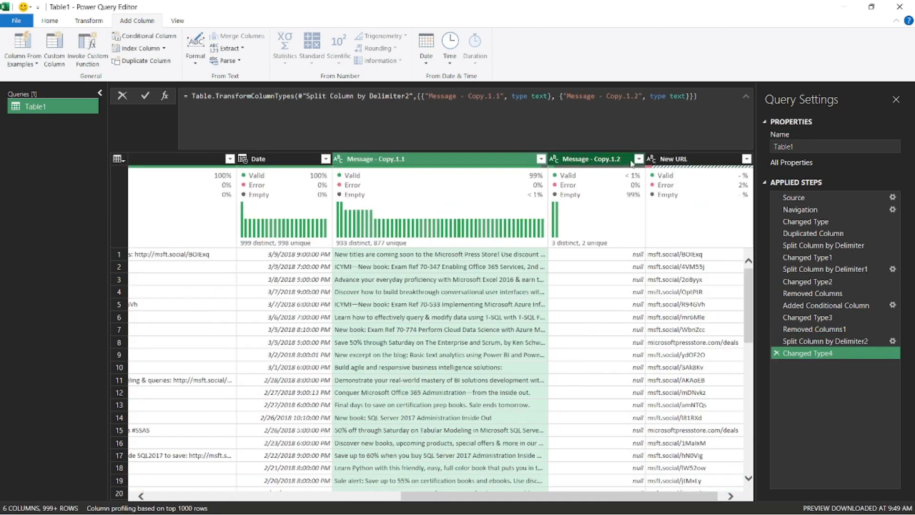
left_click(639, 160)
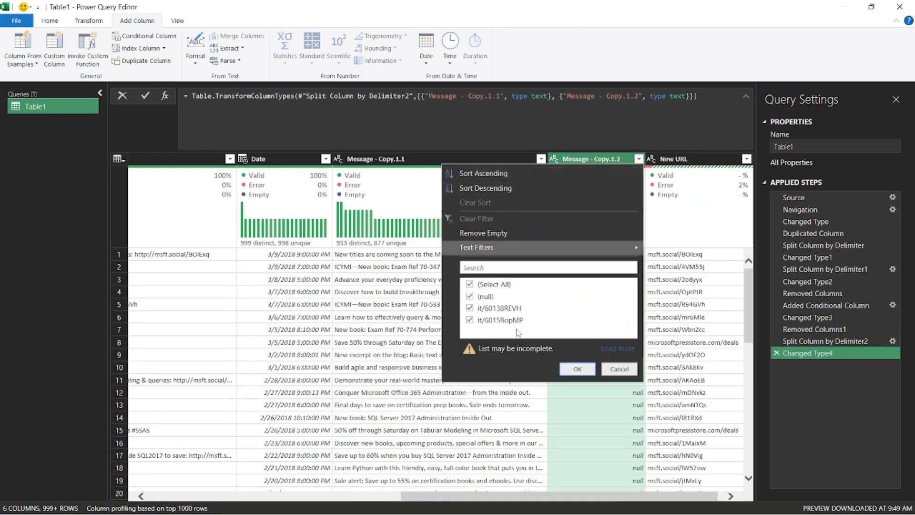
left_click(619, 369)
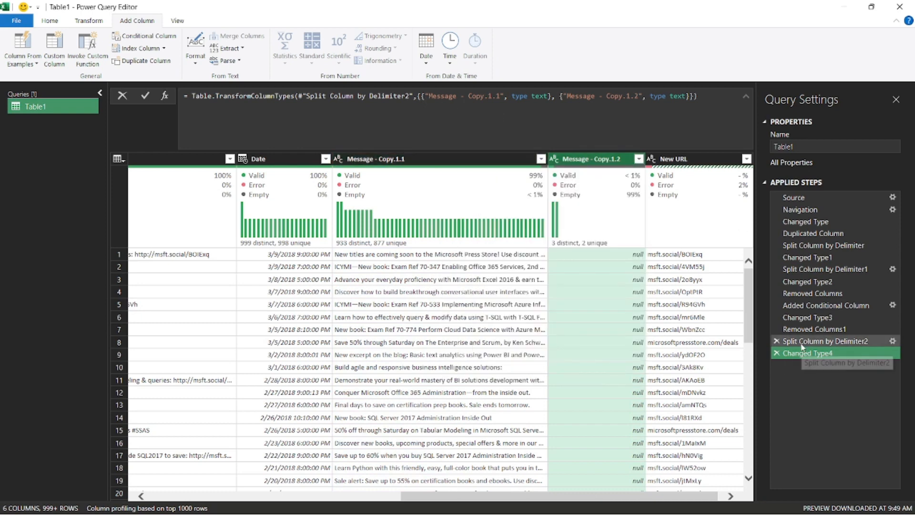
Change the splitter function in the Split Column by Delimiter2 formula to Splitter.SplitTextByAnyDelimiter.
left_click(817, 342)
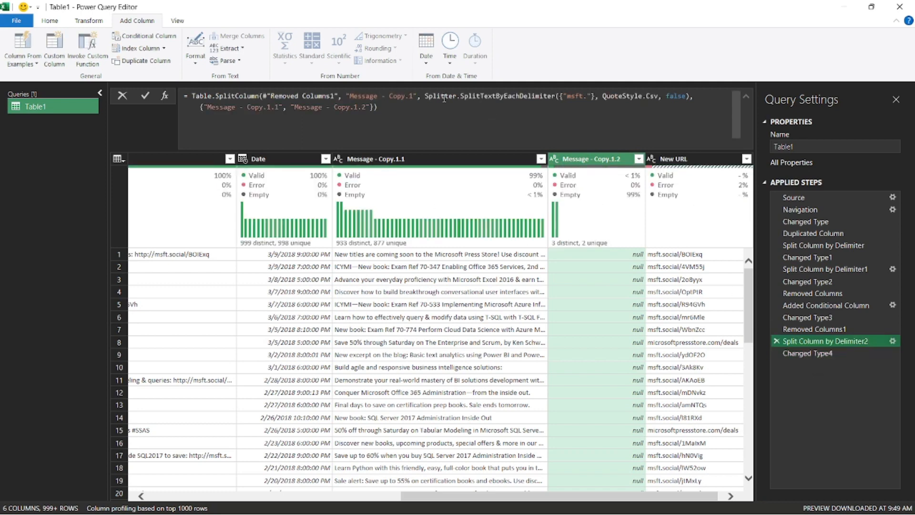
left_click(523, 100)
key("BackSpace")
key("BackSpace")
key("BackSpace")
key("BackSpace")
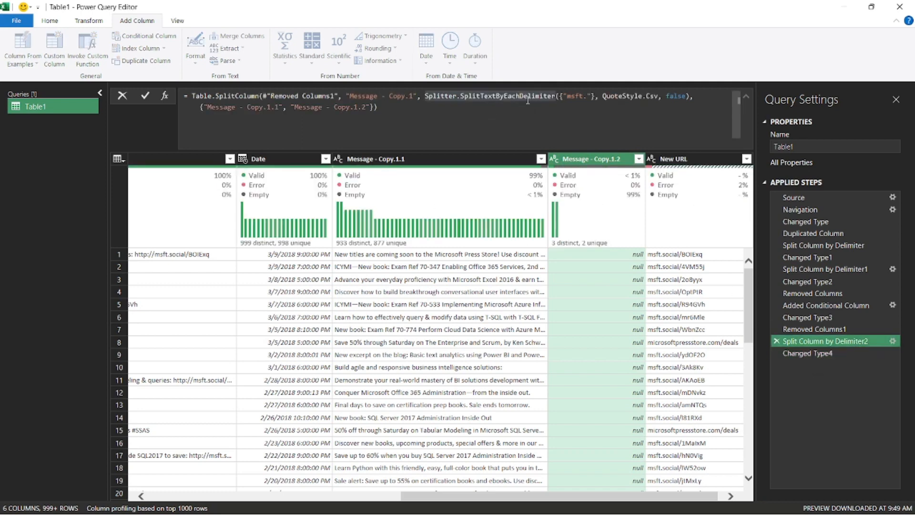
type("Any")
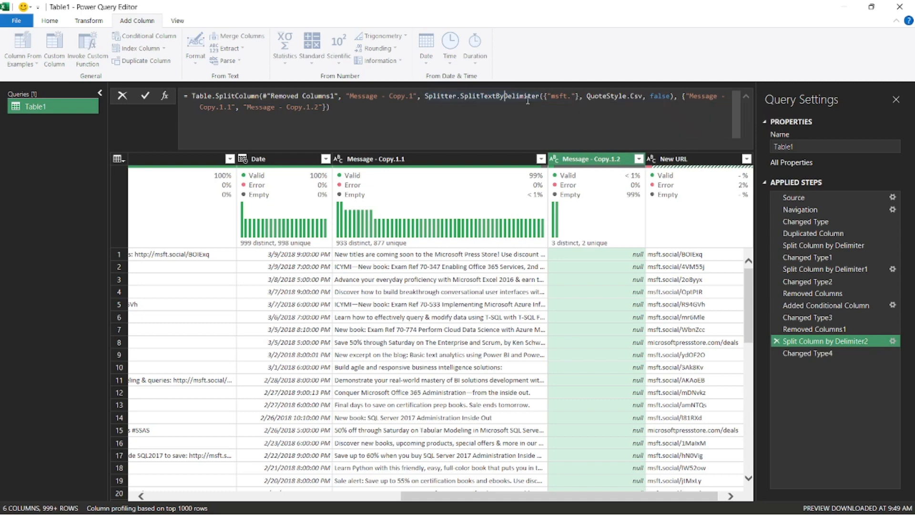
Add "microsoftpress", "ow." and "#lf" to the formula's delimiter list after "msft." and apply the edited formula.
left_click(587, 96)
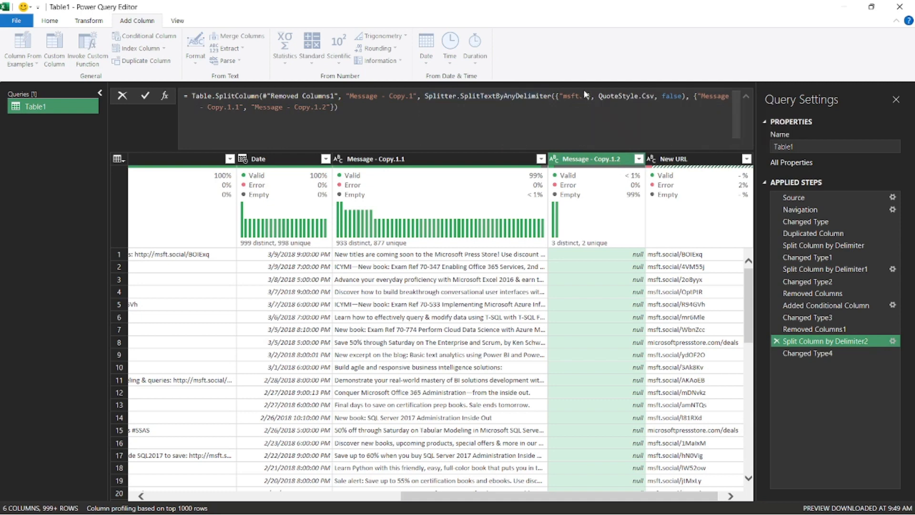
type(", \"")
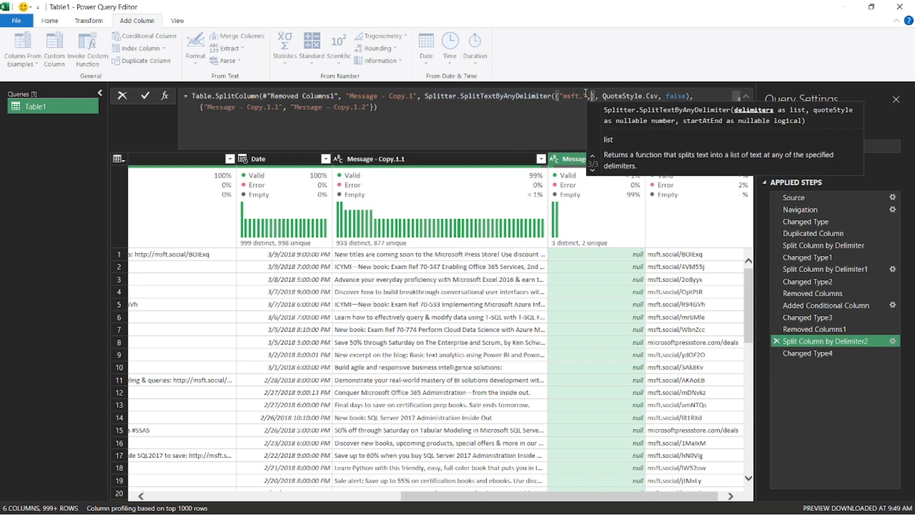
type("micro")
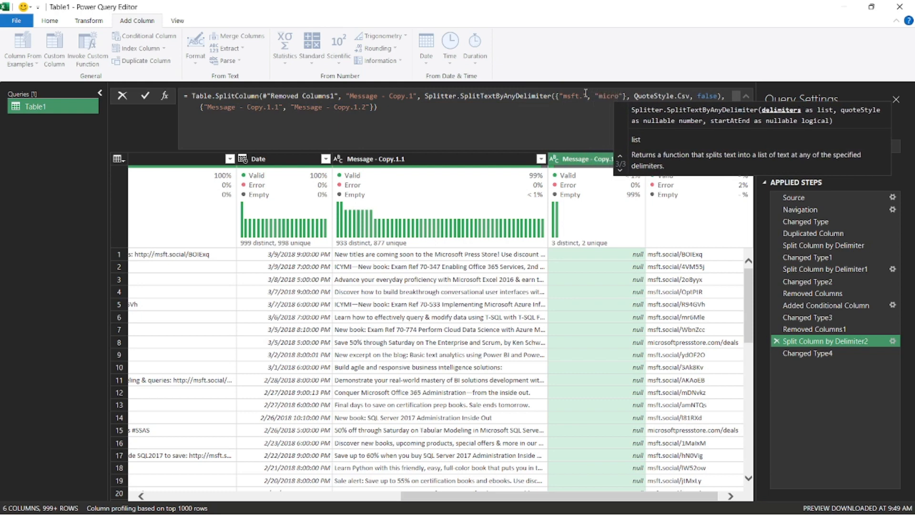
type("s")
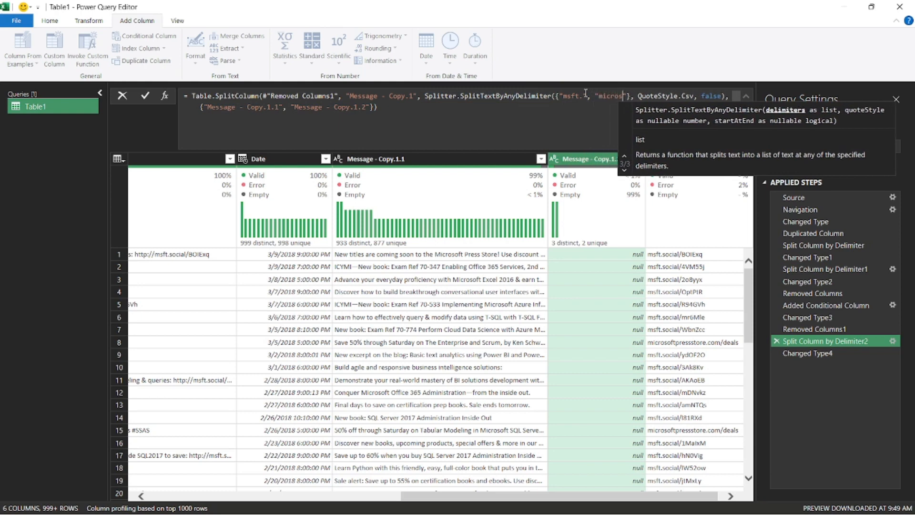
type("oft")
type("pre")
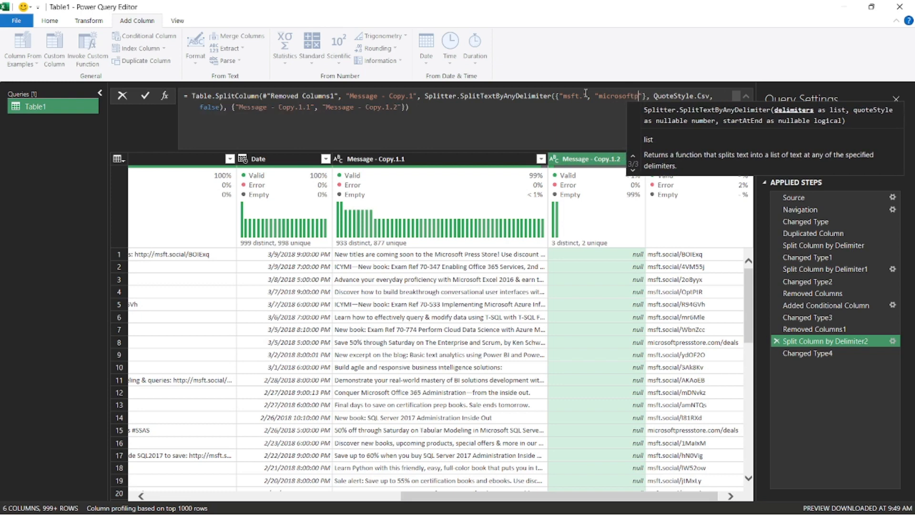
type("ss")
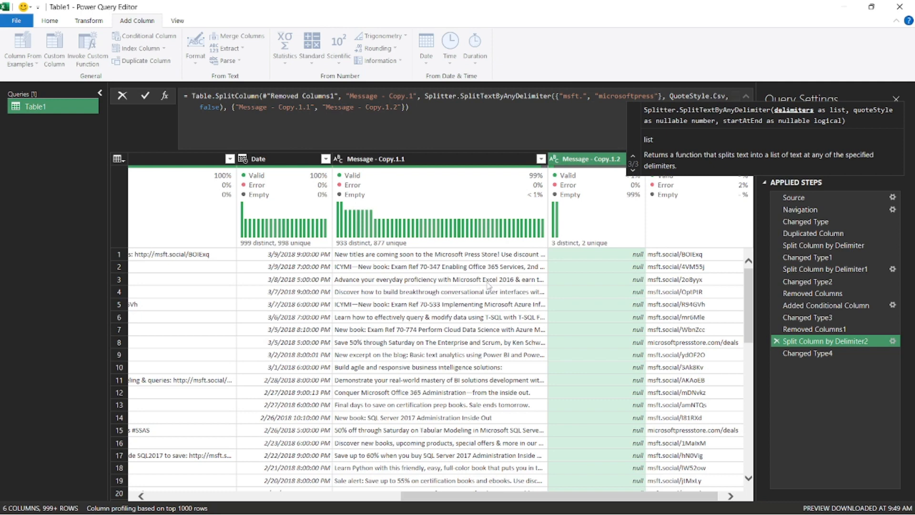
type("\", \"ow.")
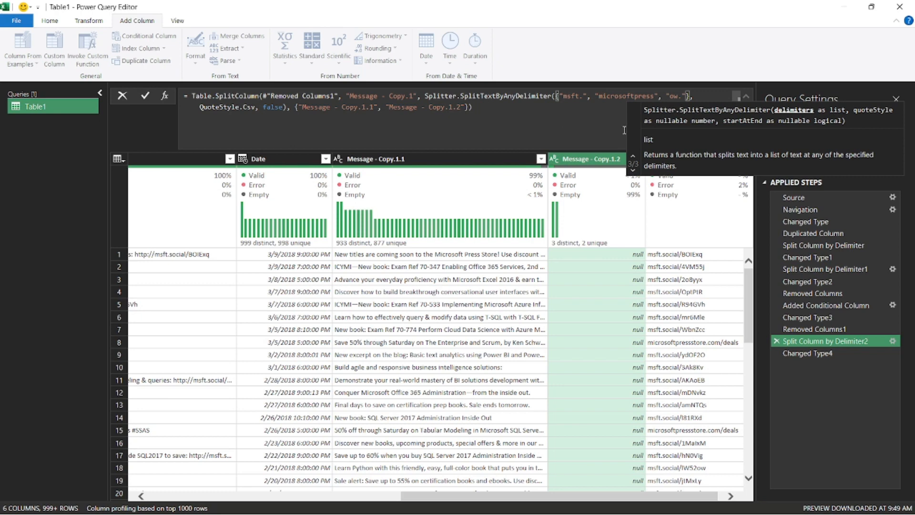
type(", \"#lf")
left_click(139, 96)
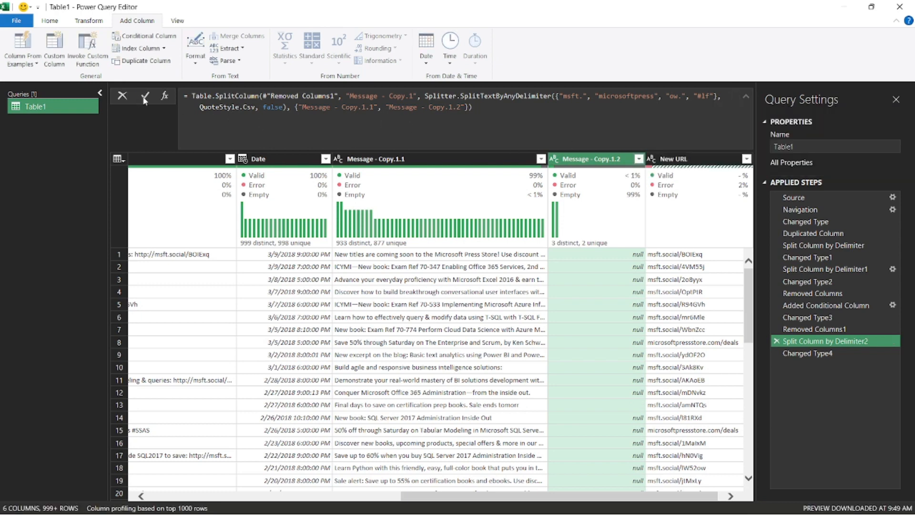
Load all values of Message - Copy.1.2 and filter the column to exclude null, directly after the Split Column by Delimiter2 step.
mouse_move(618, 170)
left_click(639, 159)
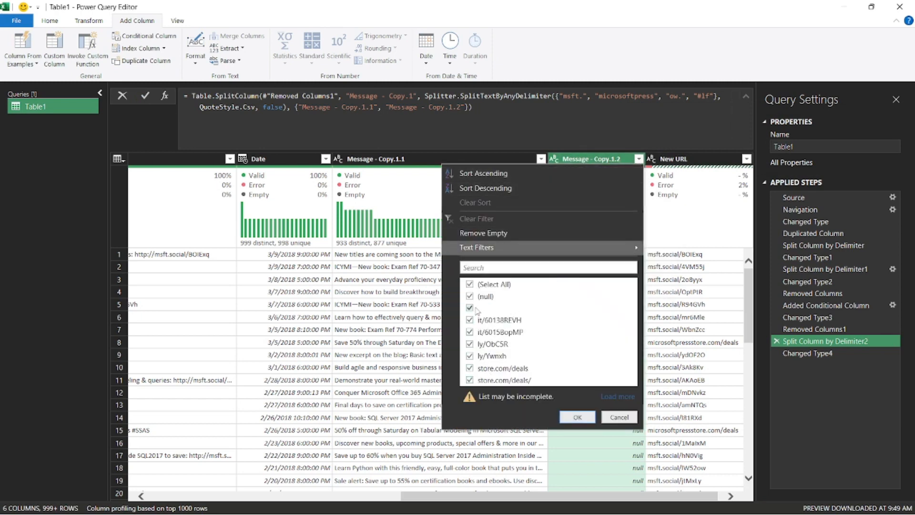
left_click(606, 398)
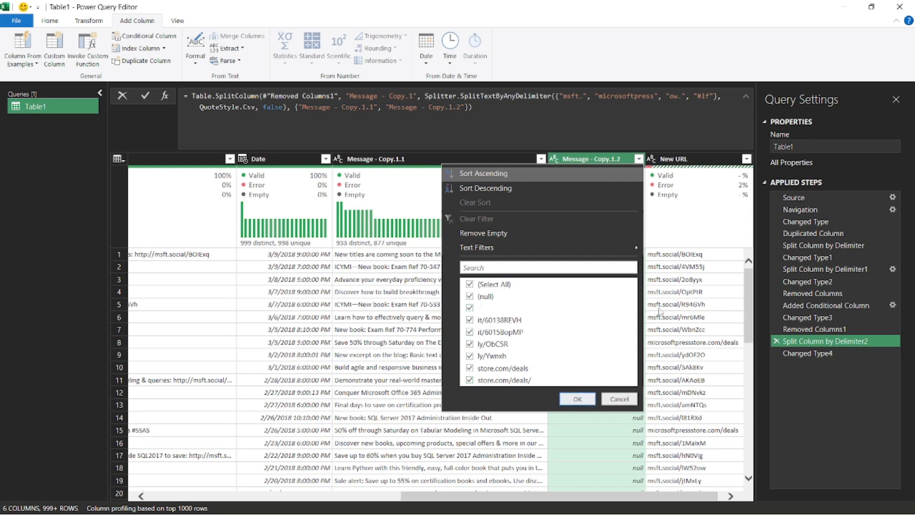
left_click(491, 296)
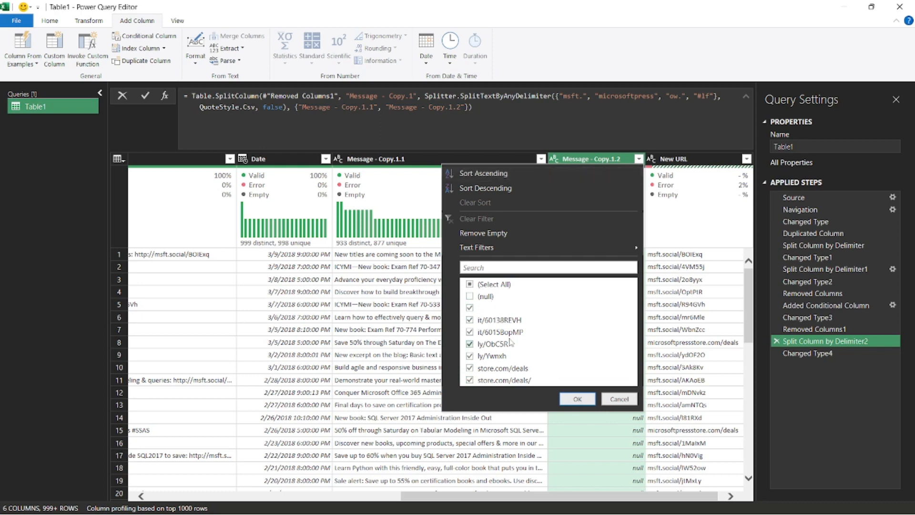
left_click(590, 400)
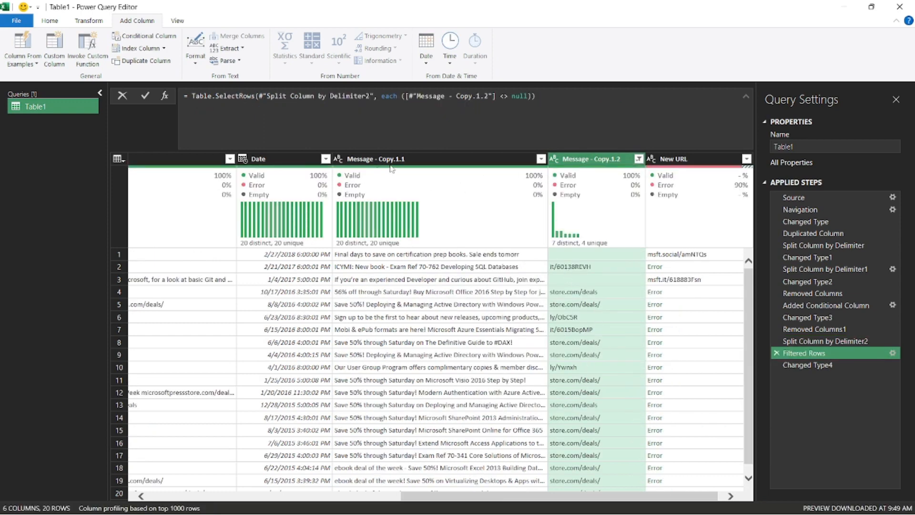
Compare the original Message text with the values in Message - Copy.1.1, Message - Copy.1.2 and New URL for the first rows.
left_click_drag(459, 500, 418, 499)
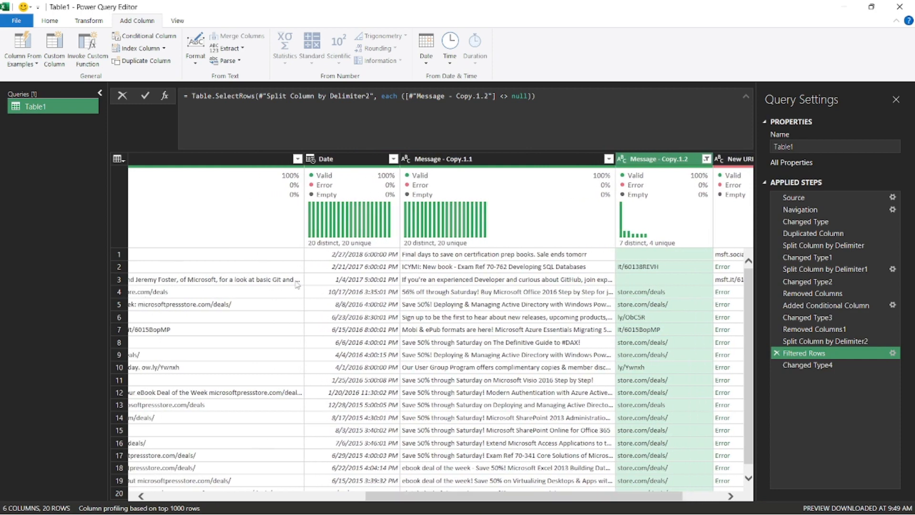
left_click(578, 268)
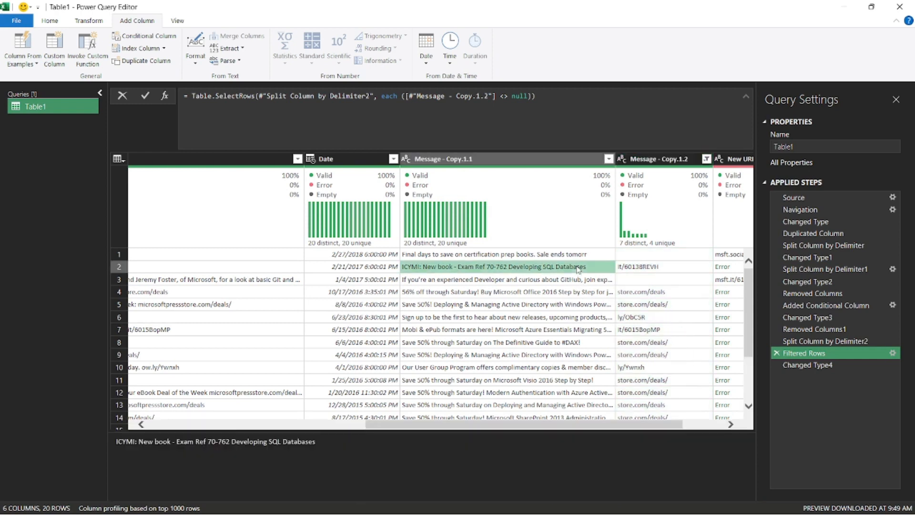
left_click(265, 270)
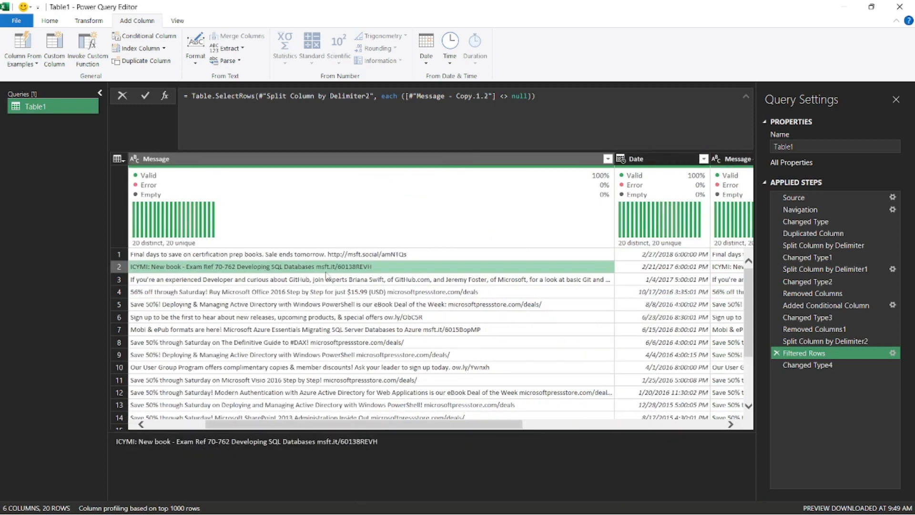
left_click_drag(414, 424, 539, 413)
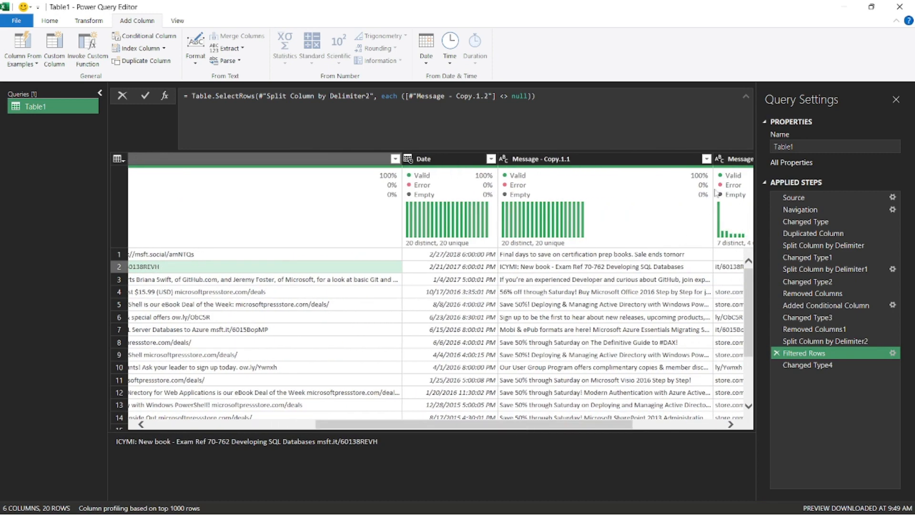
left_click(737, 159)
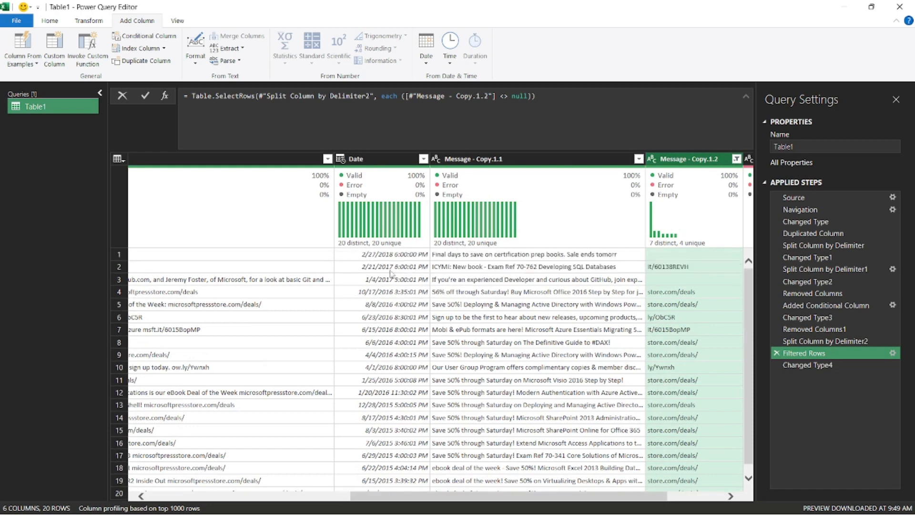
left_click(321, 257)
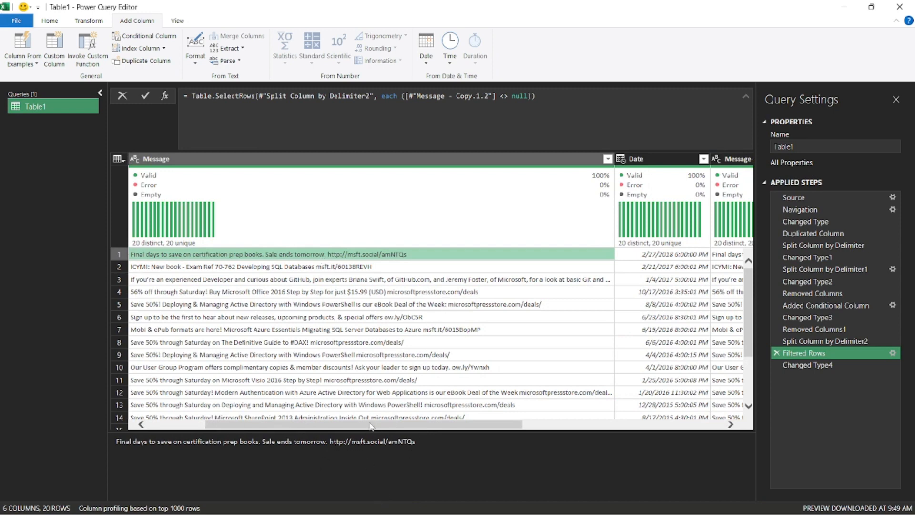
left_click_drag(372, 426, 572, 426)
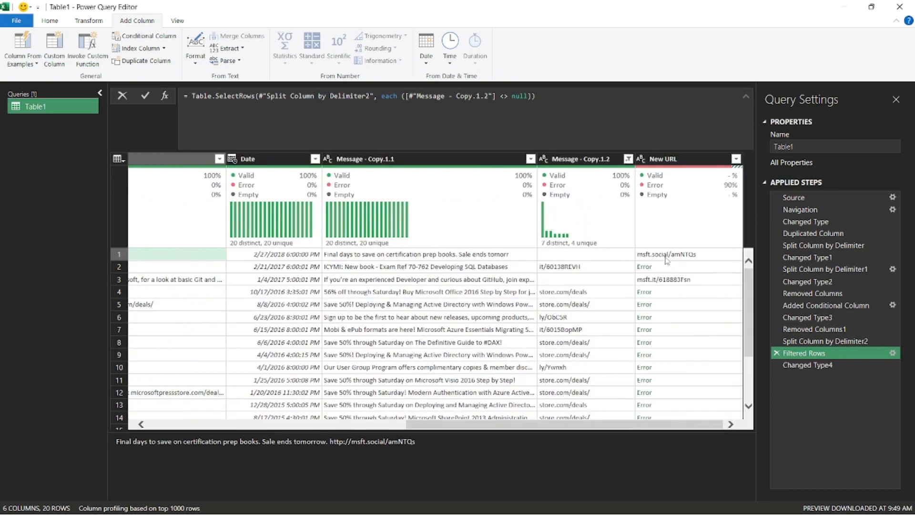
mouse_move(619, 426)
left_mouse_down()
mouse_move(329, 410)
mouse_move(605, 436)
left_mouse_up()
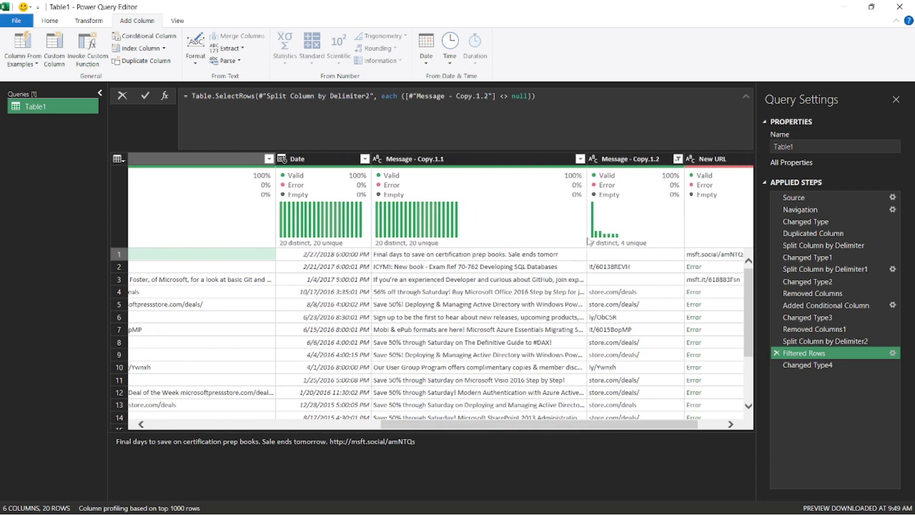
Delete the Filtered Rows step that excludes null from Message - Copy.1.2.
left_click(633, 176)
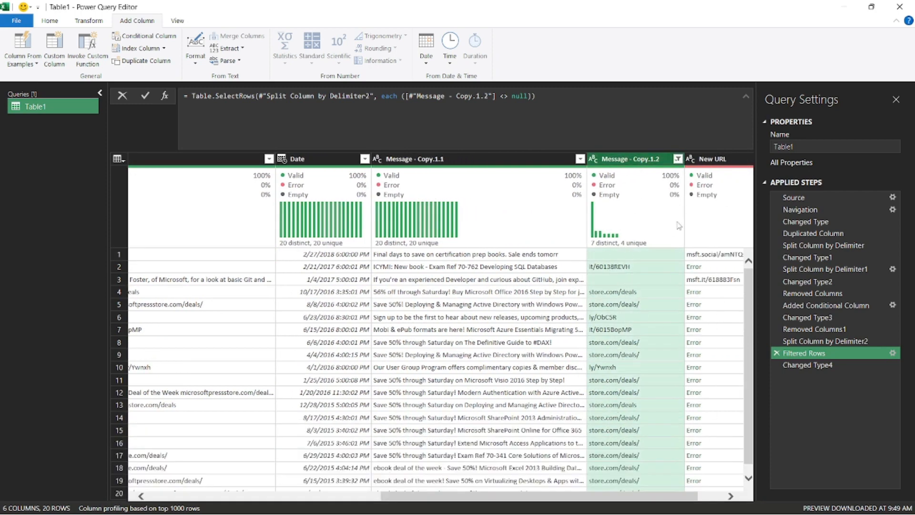
left_click(777, 354)
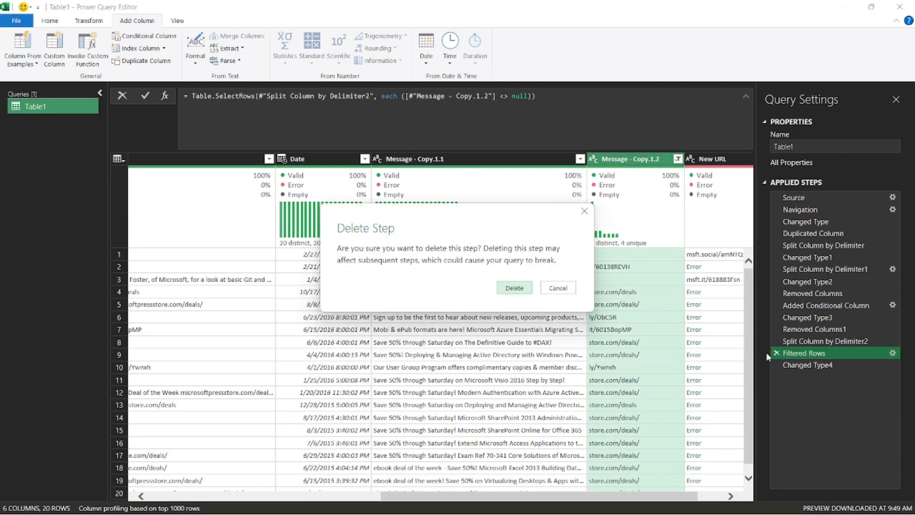
left_click(514, 289)
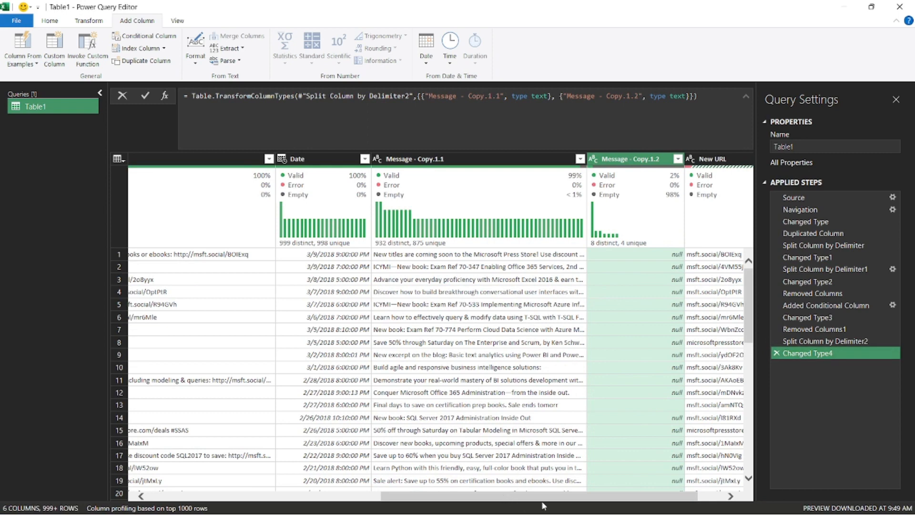
Merge New URL and Message - Copy.1.2, in that order, without a separator into a column named "Merged URL".
left_click(699, 160)
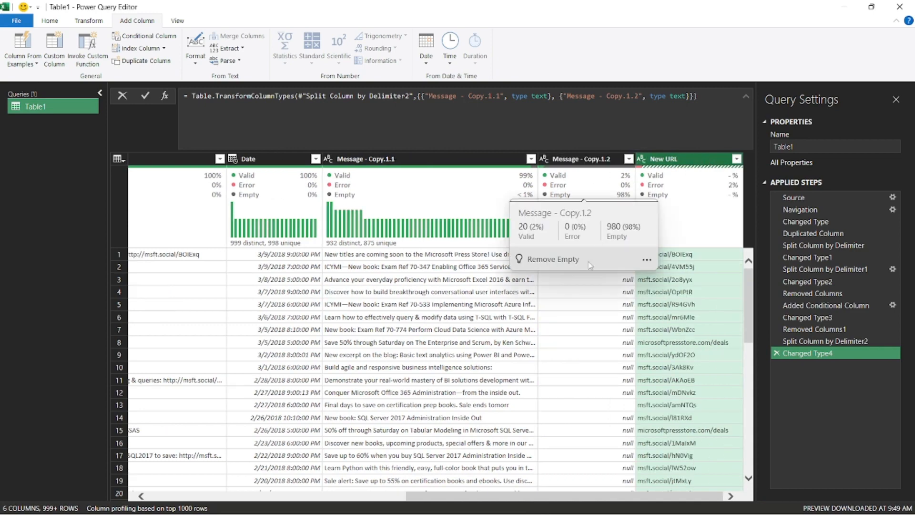
scroll(591, 349, "down", 5)
scroll(591, 348, "down", 7)
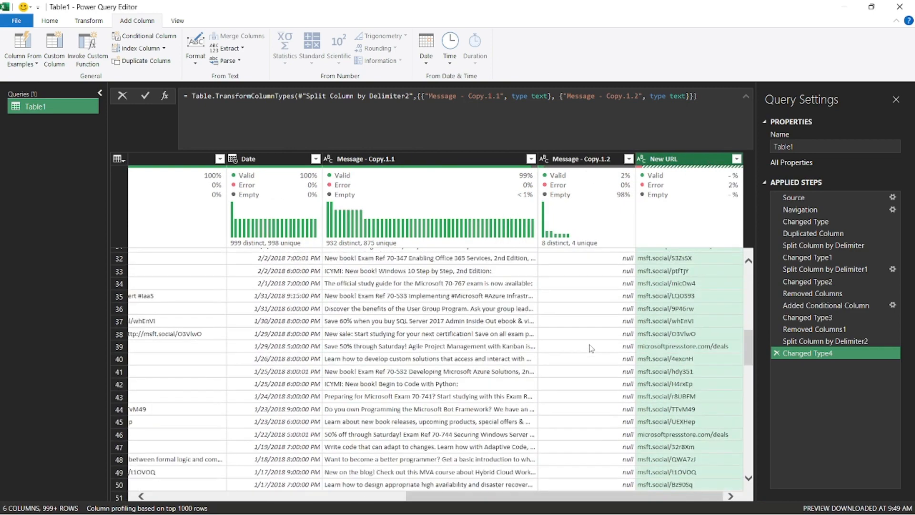
scroll(591, 349, "up", 10)
left_click(610, 162, "ctrl")
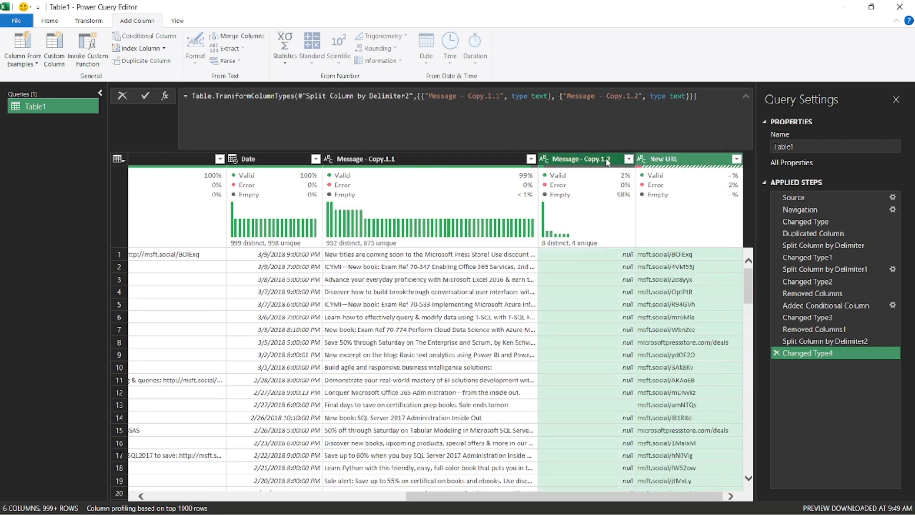
right_click(671, 159)
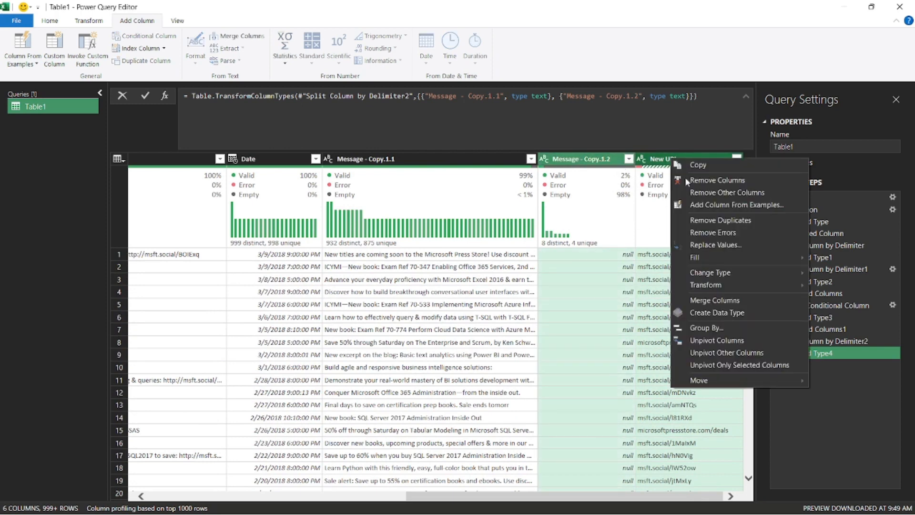
left_click(715, 300)
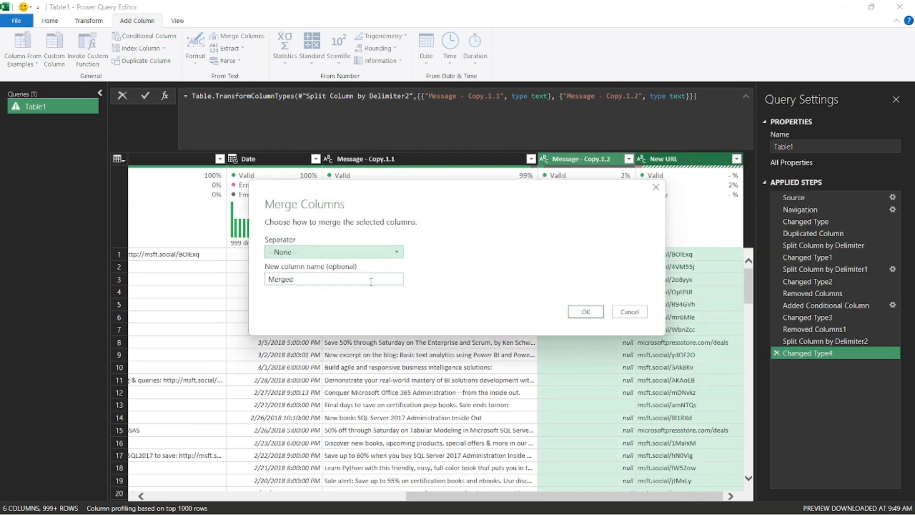
left_click_drag(289, 277, 253, 284)
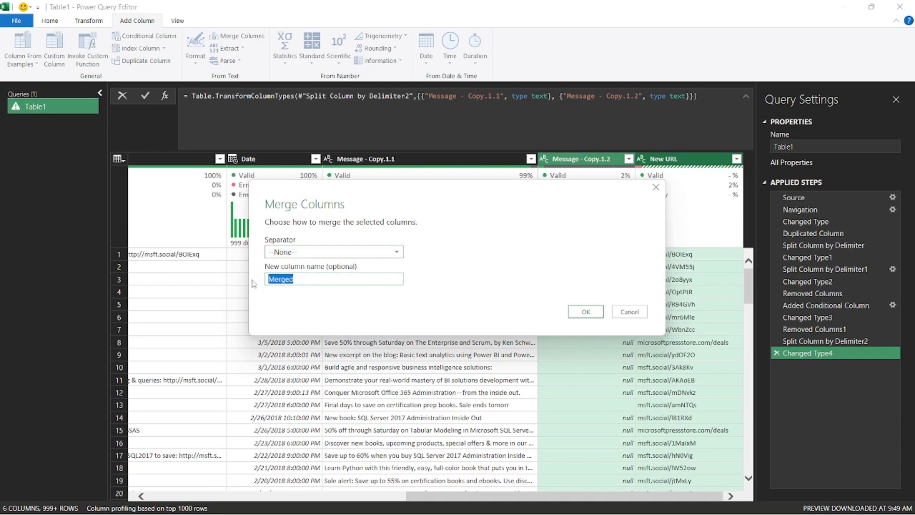
key("Right")
left_click(586, 311)
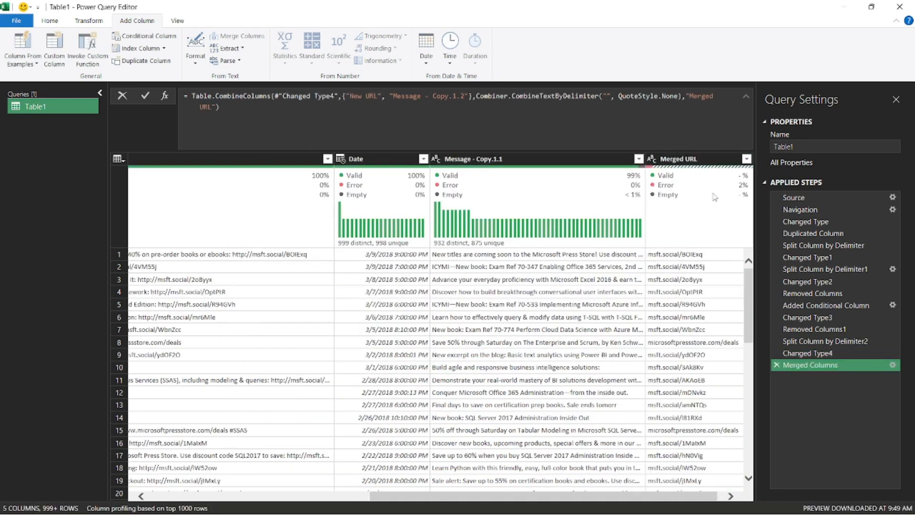
Compare the table at the Changed Type4 step with the table at the Merged Columns step.
mouse_move(715, 187)
left_click(803, 353)
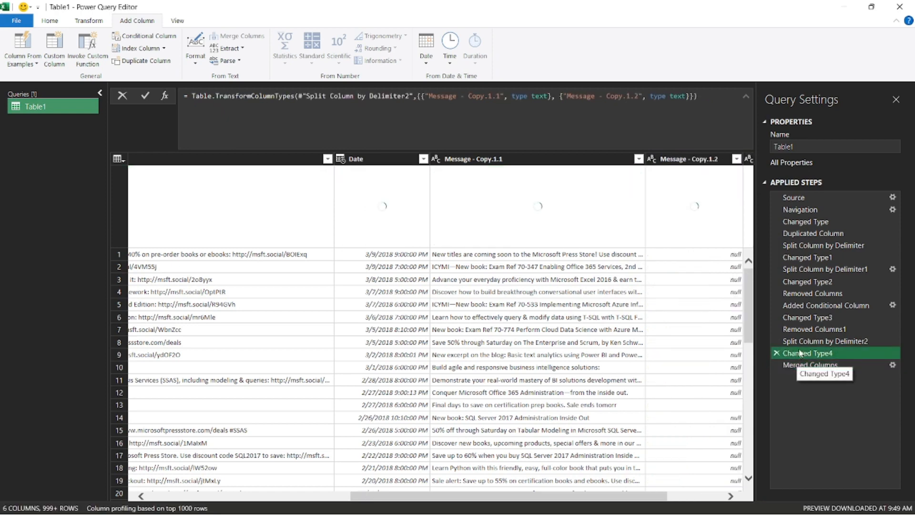
left_click(808, 366)
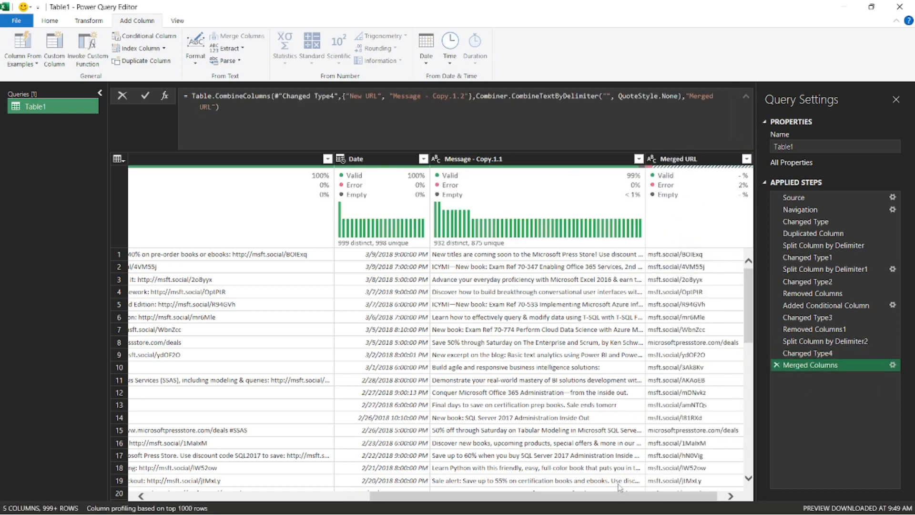
Examine the distinct values of Merged URL in its filter list for the kinds of web addresses it holds.
left_click(746, 172)
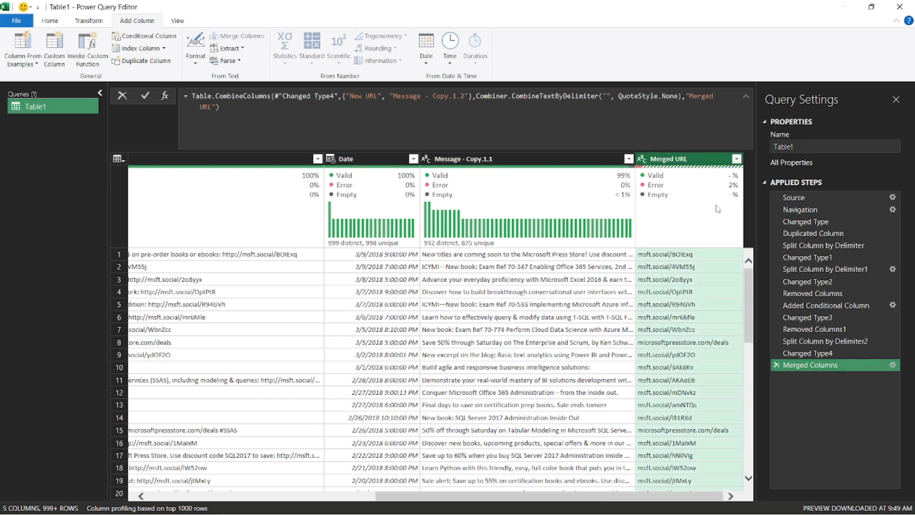
left_click(737, 158)
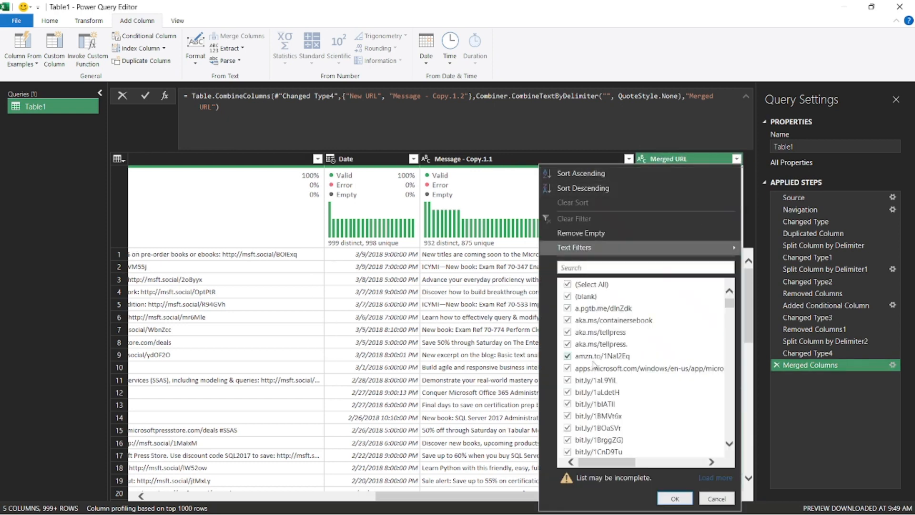
scroll(602, 395, "down", 5)
scroll(601, 395, "down", 5)
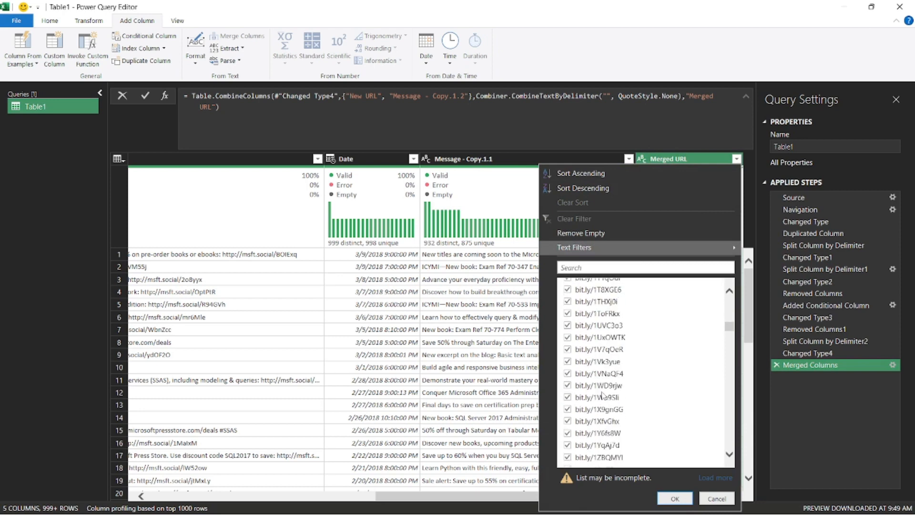
scroll(602, 396, "down", 8)
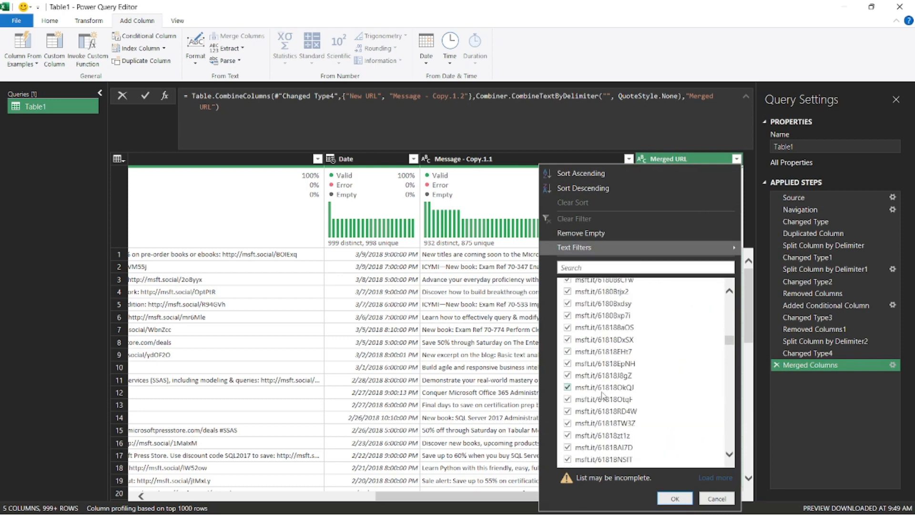
scroll(603, 395, "down", 10)
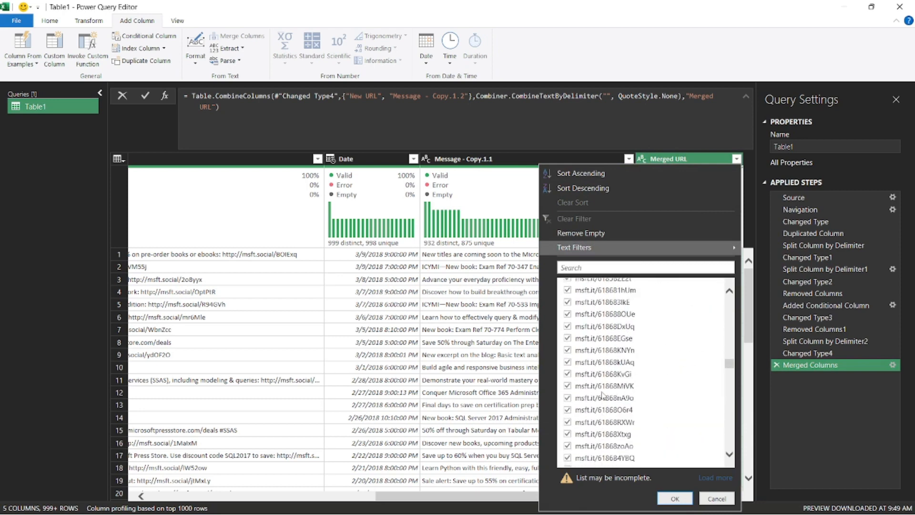
scroll(603, 395, "down", 8)
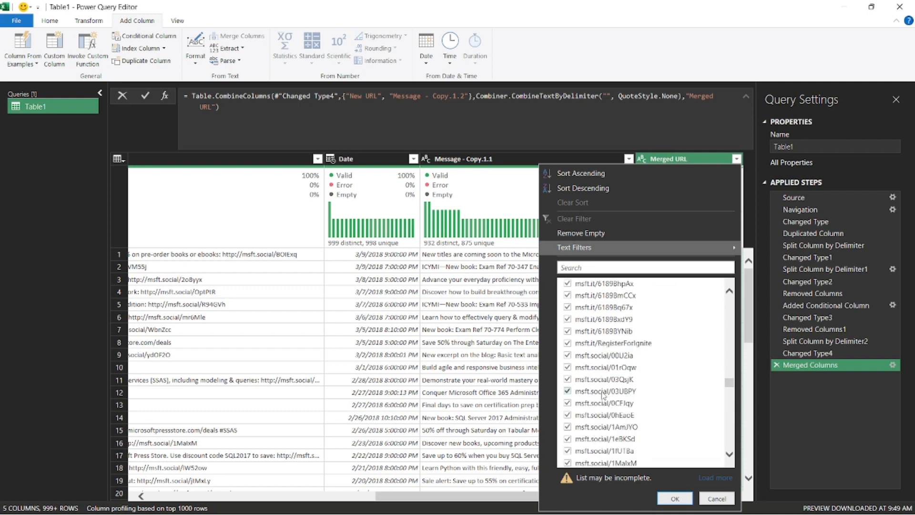
scroll(603, 395, "down", 10)
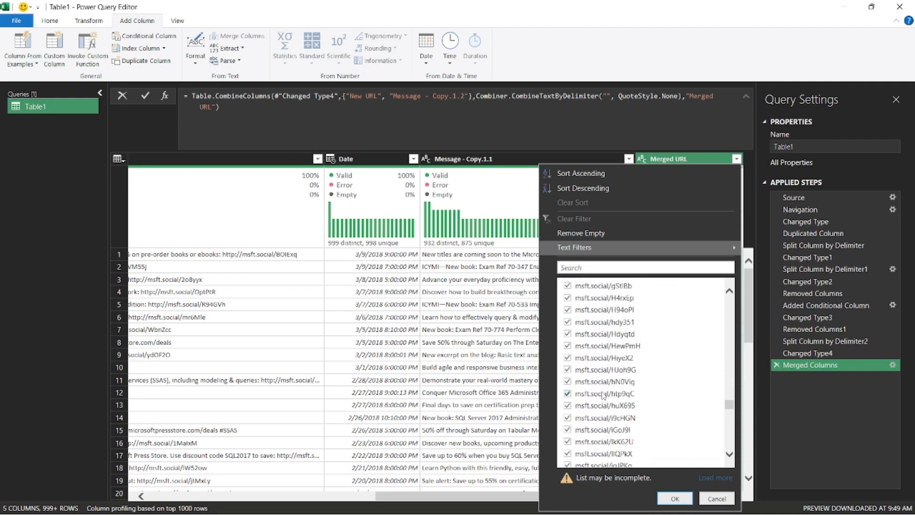
scroll(603, 395, "down", 10)
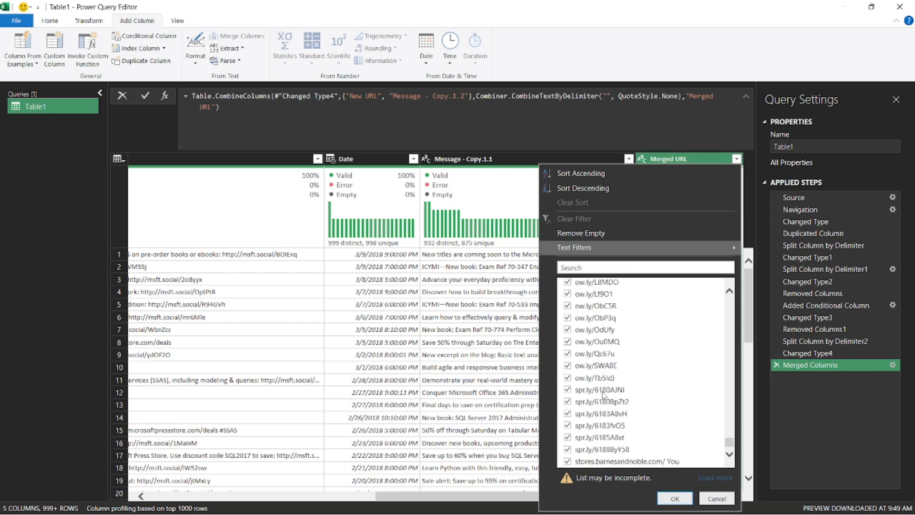
scroll(603, 394, "up", 5)
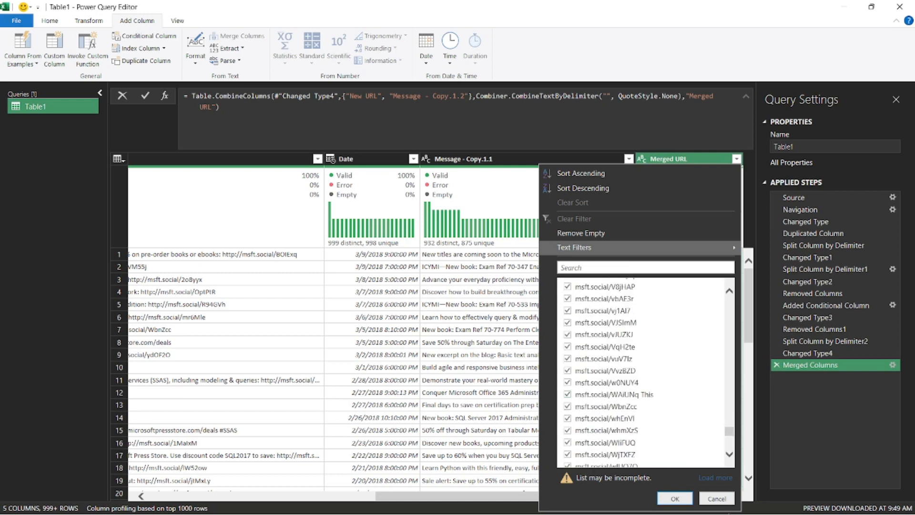
Try to load the complete value list of Merged URL, review it and close it without filtering or changing the merge settings.
left_click(710, 478)
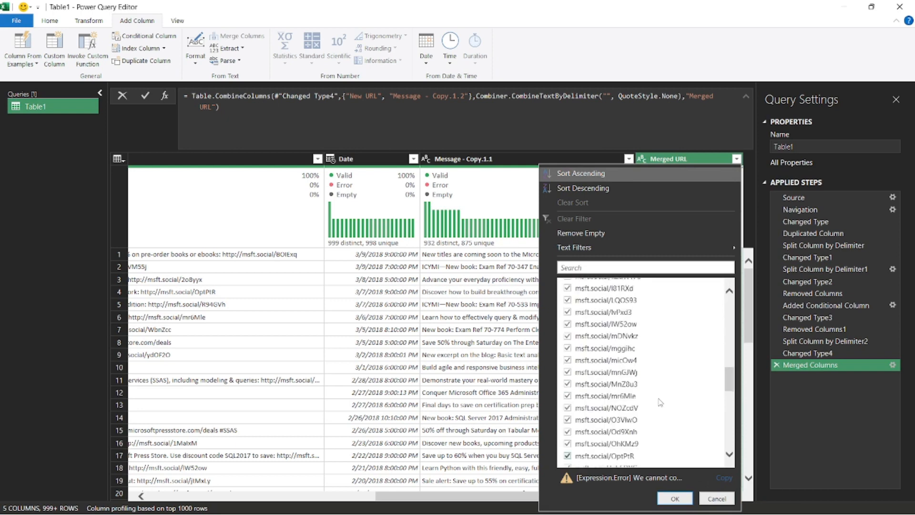
scroll(660, 403, "down", 15)
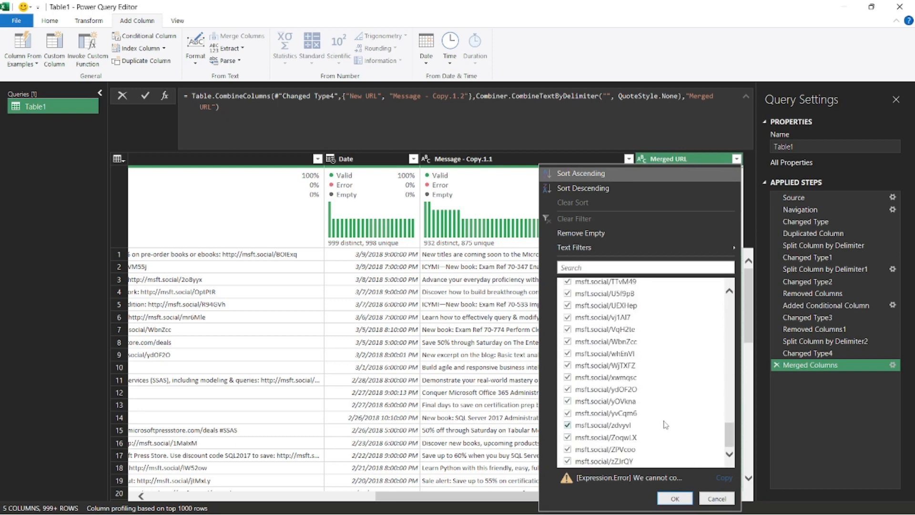
scroll(666, 425, "up", 7)
left_click(721, 498)
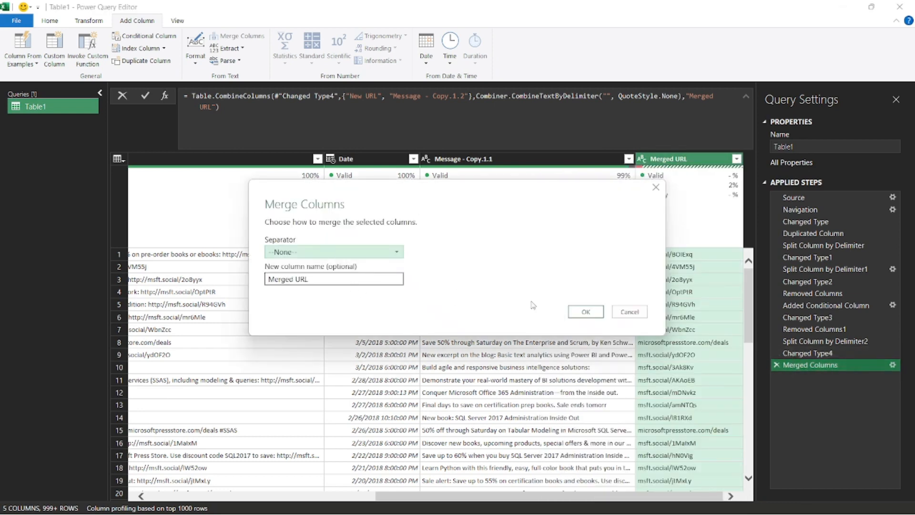
left_click(632, 313)
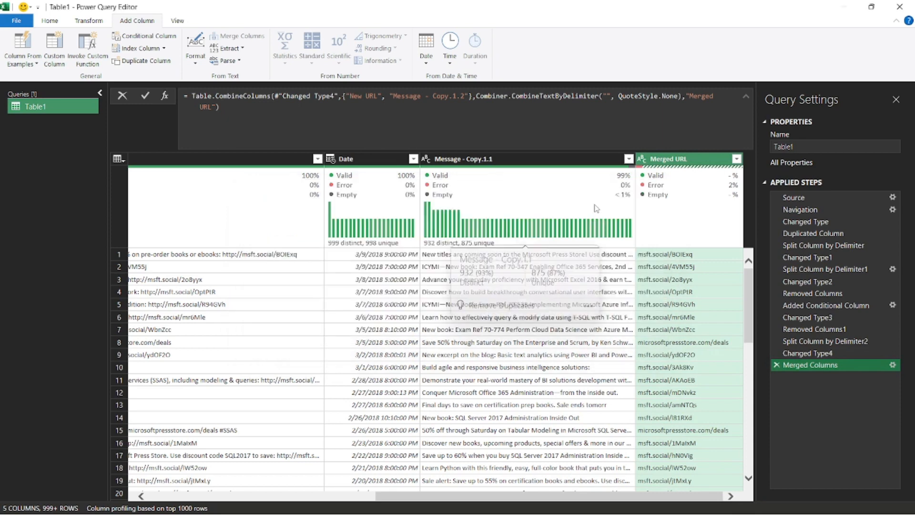
Try to keep only the rows whose Merged URL begins with "it", and remove that filter step from the query.
left_click(735, 161)
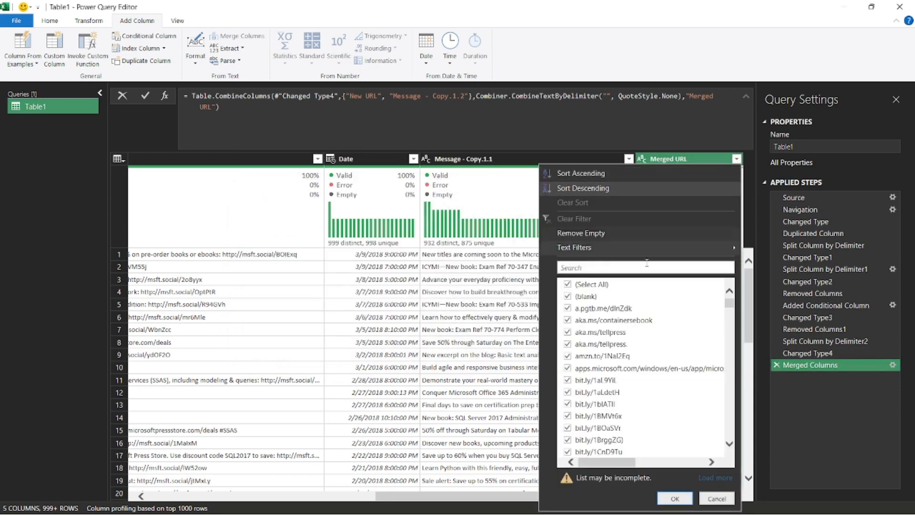
mouse_move(673, 253)
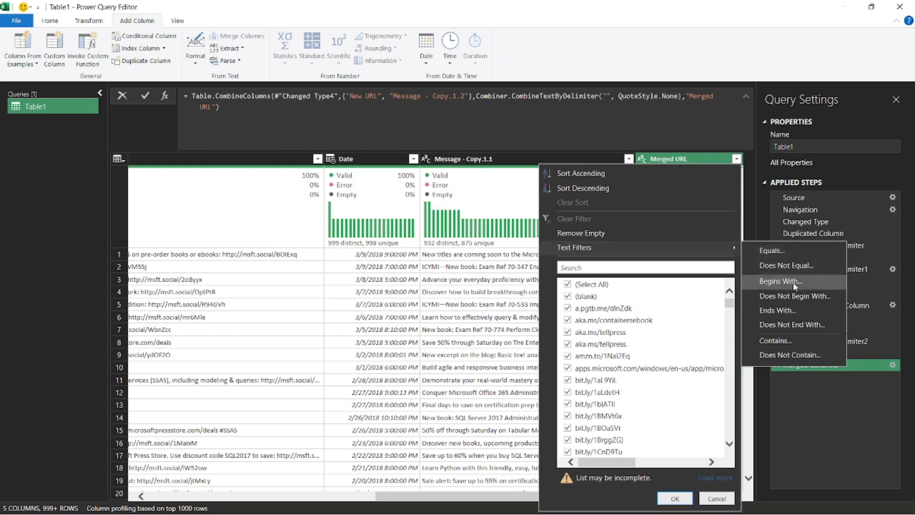
left_click(781, 282)
left_click(438, 262)
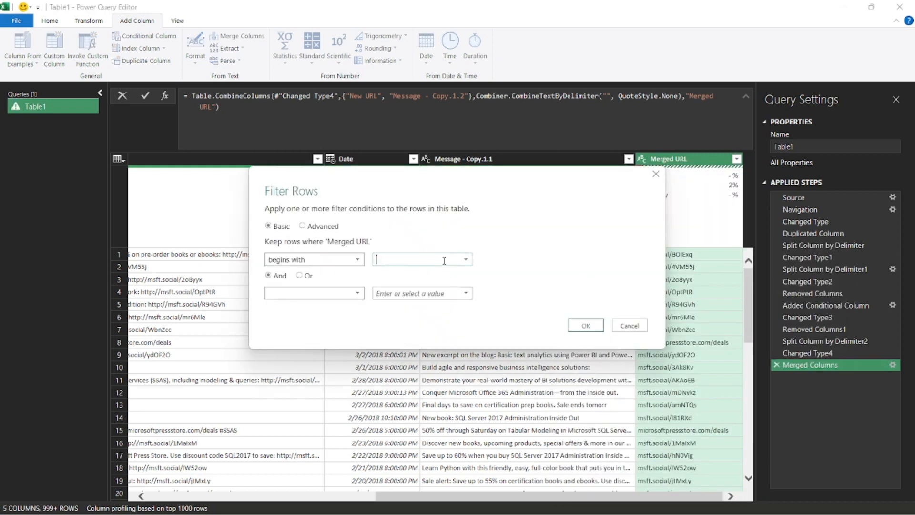
left_click(586, 325)
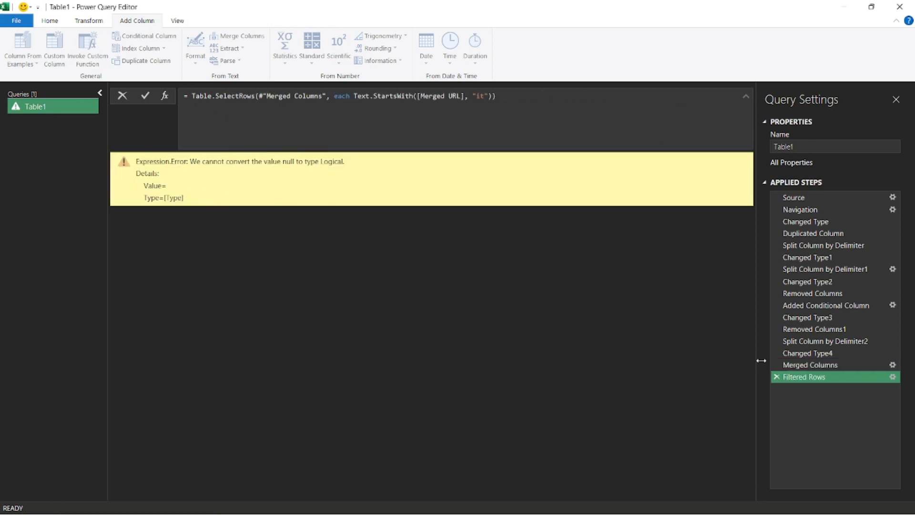
left_click(777, 377)
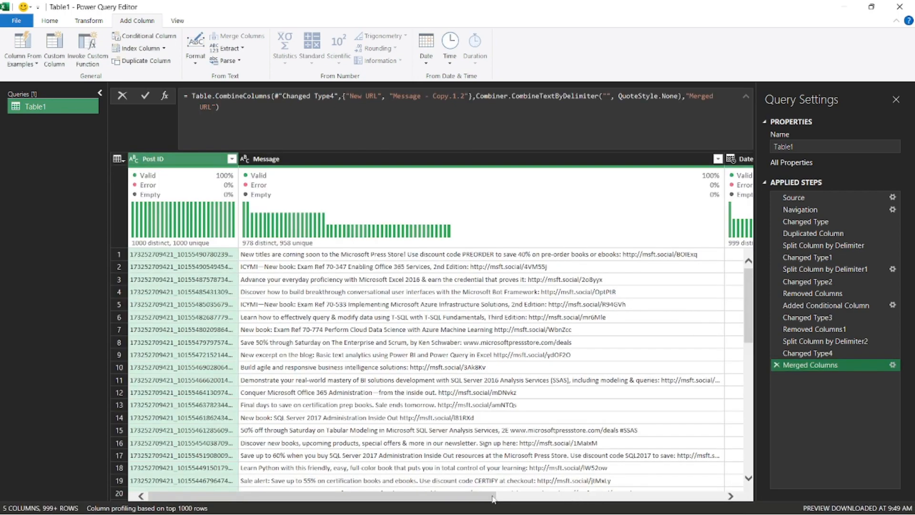
Examine the distinct values of Message - Copy.1.2 in its filter list at the Changed Type4 step, without filtering.
left_click_drag(493, 498, 753, 496)
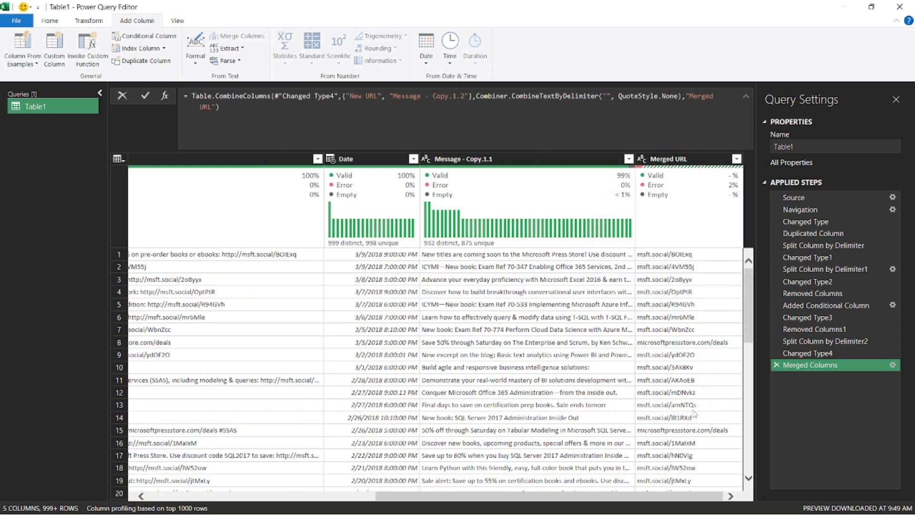
left_click(796, 352)
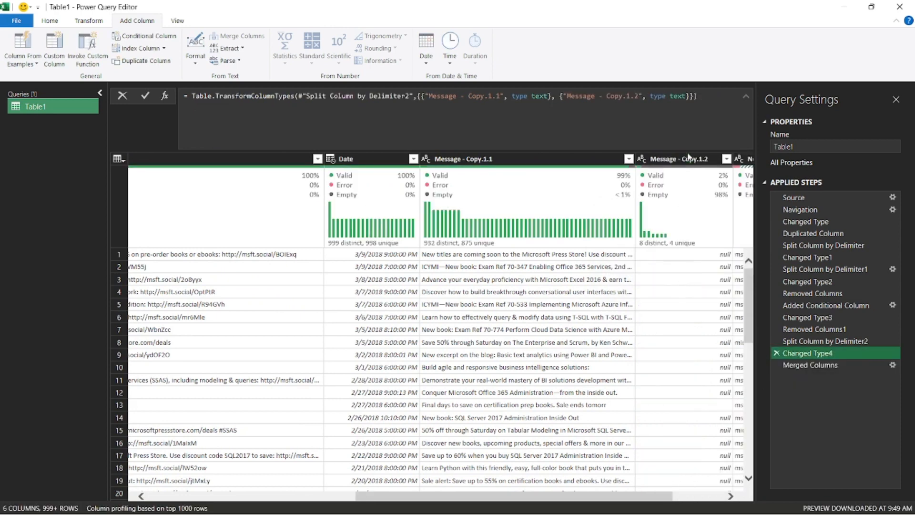
left_click(726, 160)
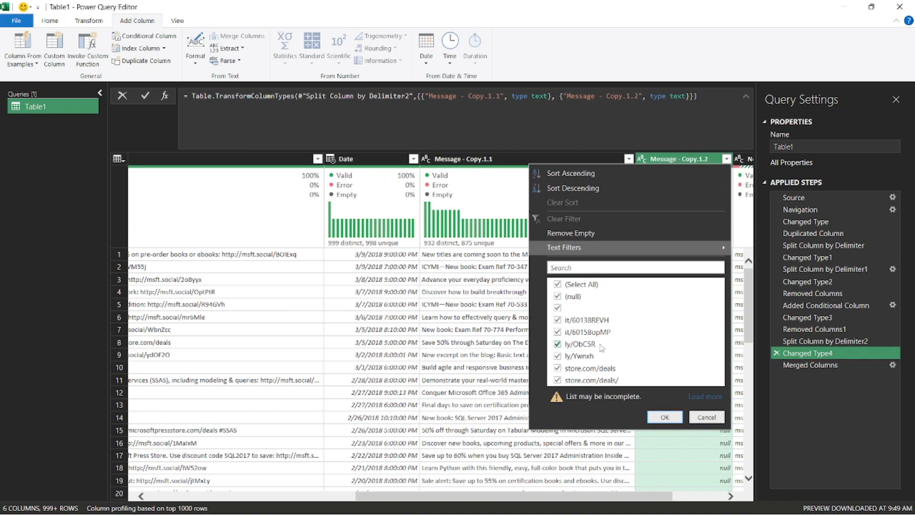
left_click(706, 418)
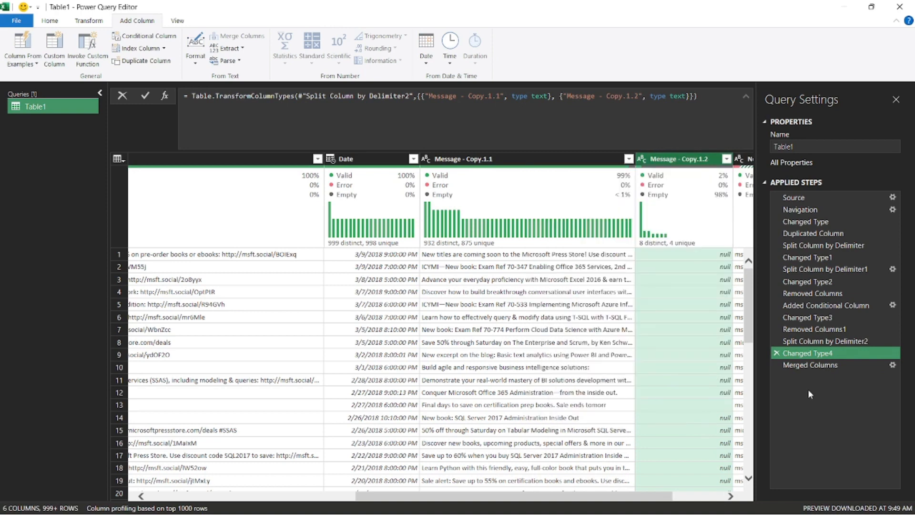
Delete the Merged Columns step from the query.
left_click(782, 368)
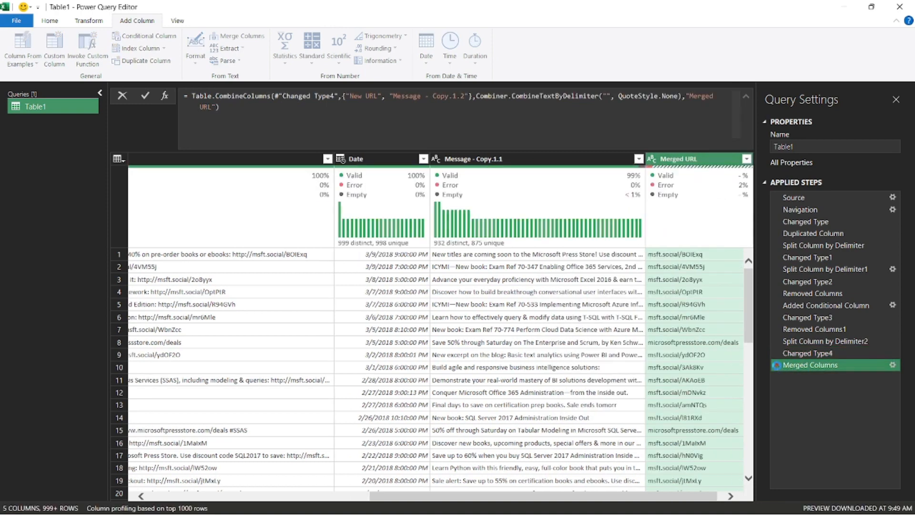
left_click(778, 366)
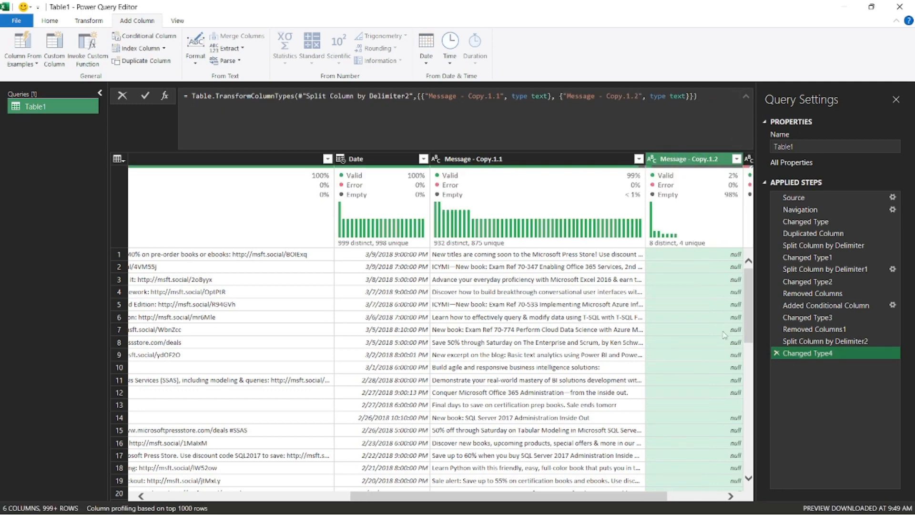
right_click(694, 165)
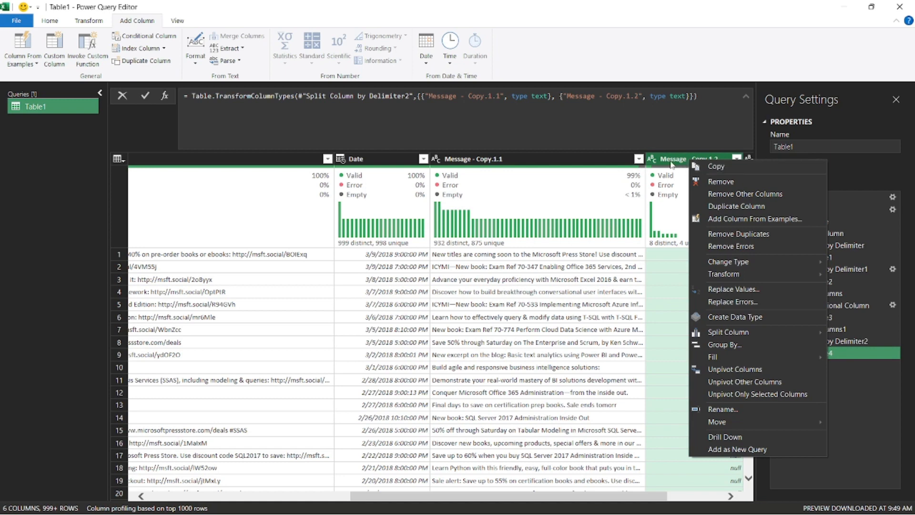
left_click(672, 165)
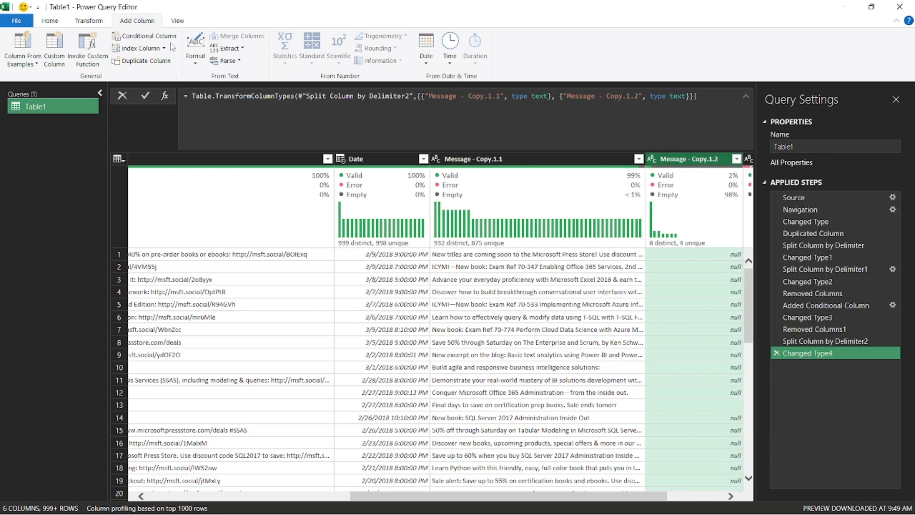
Start a conditional column named "New URL 2" that outputs the New URL column when Message - Copy.1.2 equals null.
left_click(147, 36)
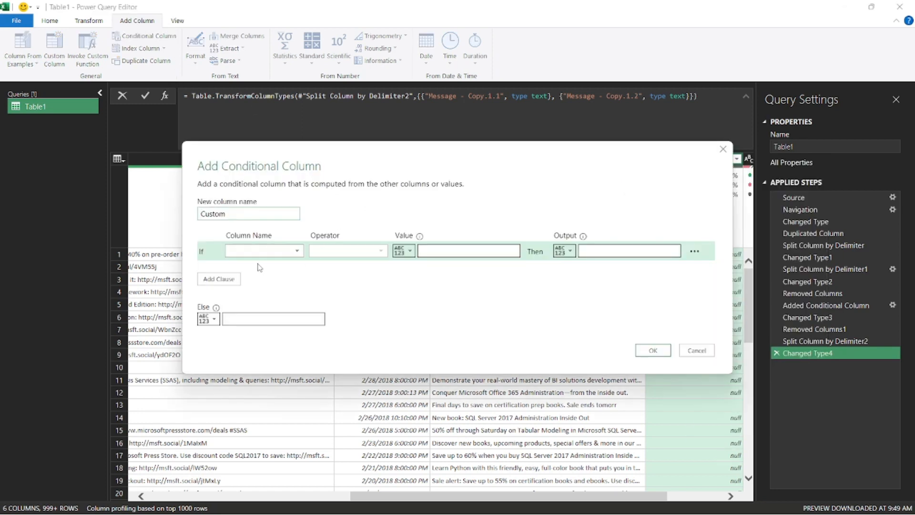
left_click_drag(238, 215, 186, 217)
type("New URL 2")
left_click(279, 251)
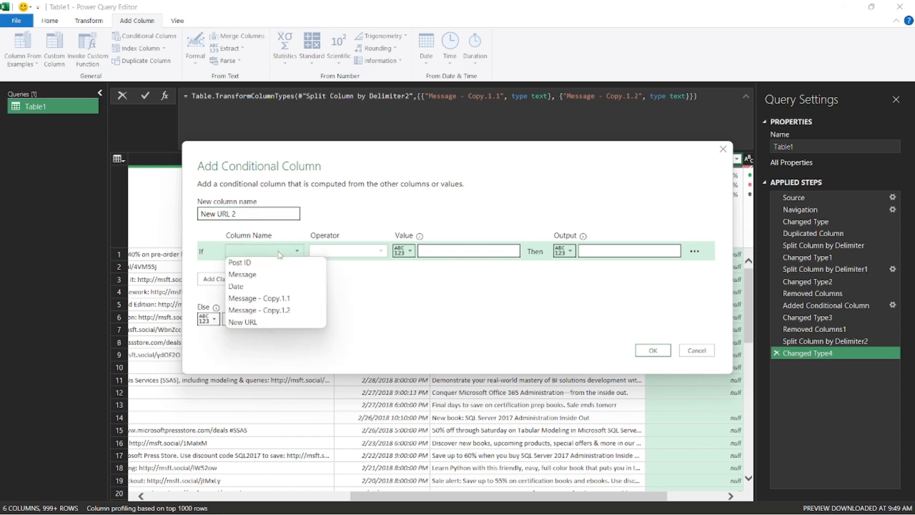
left_click(277, 313)
left_click(449, 252)
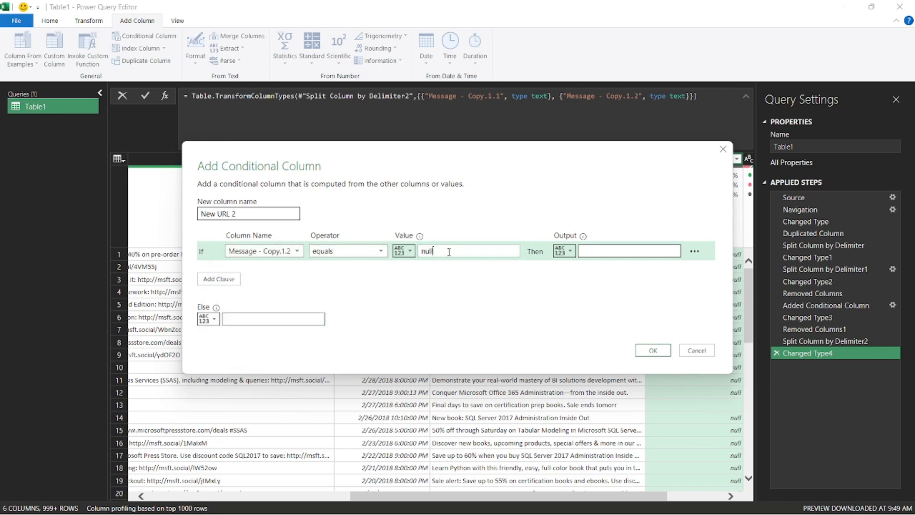
left_click(564, 252)
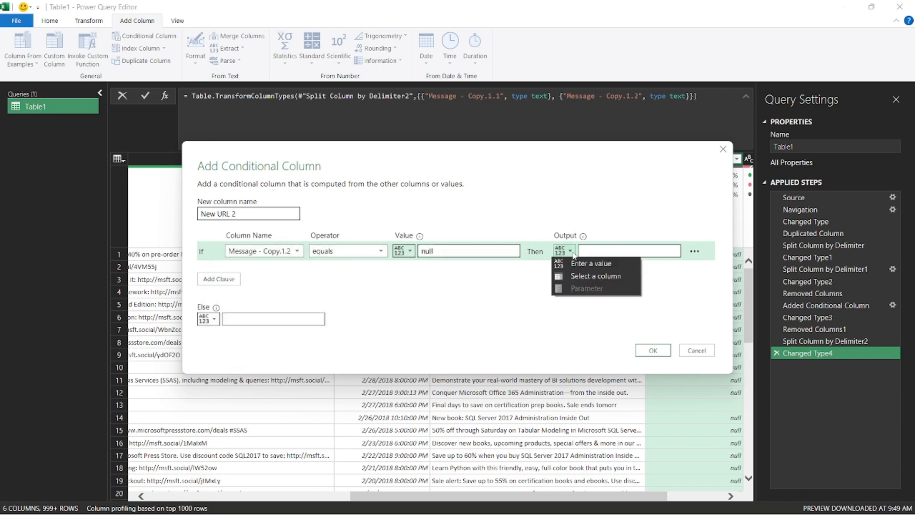
left_click(593, 276)
left_click(629, 251)
left_click(593, 321)
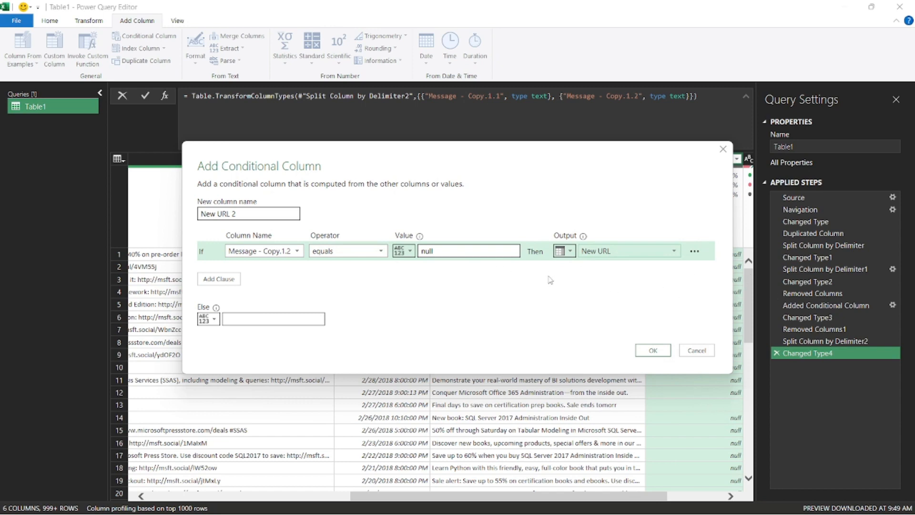
Add an Else If clause that outputs the Message - Copy.1.2 column when Message - Copy.1.2 begins with "it".
left_click(233, 278)
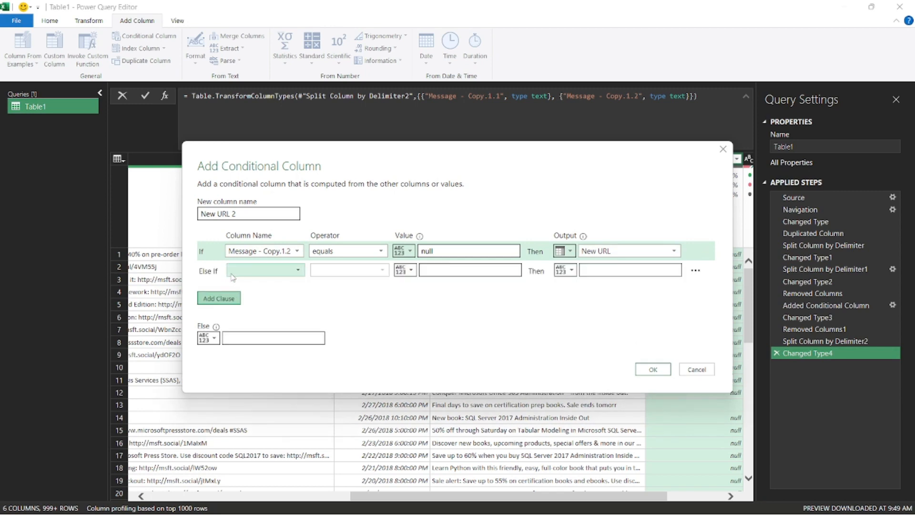
left_click(266, 275)
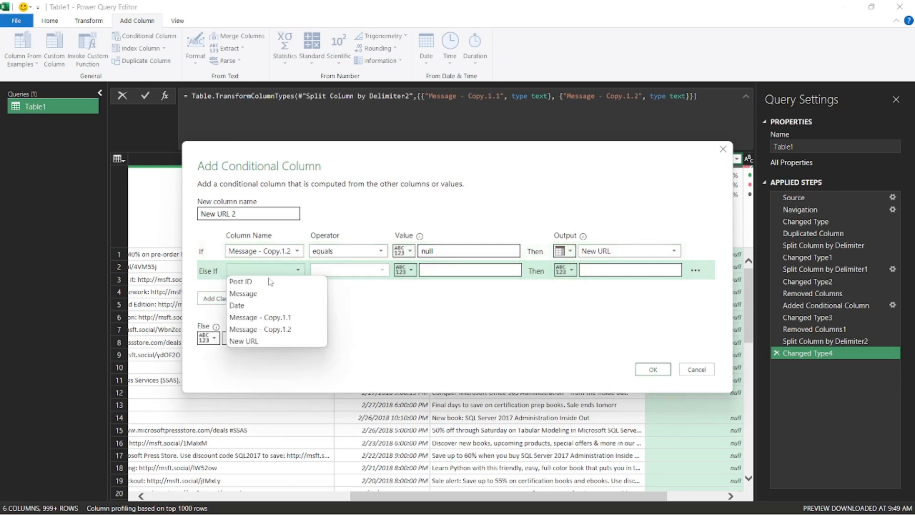
left_click(272, 333)
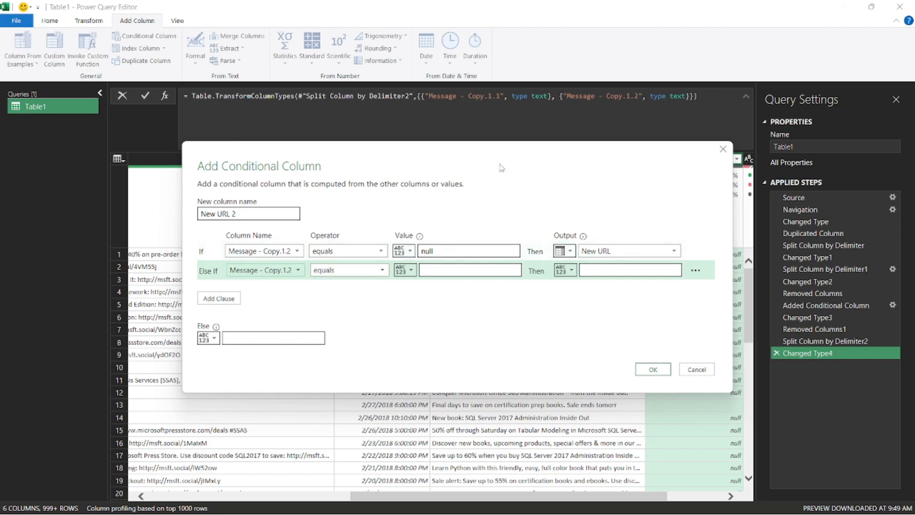
left_click_drag(502, 157, 510, 136)
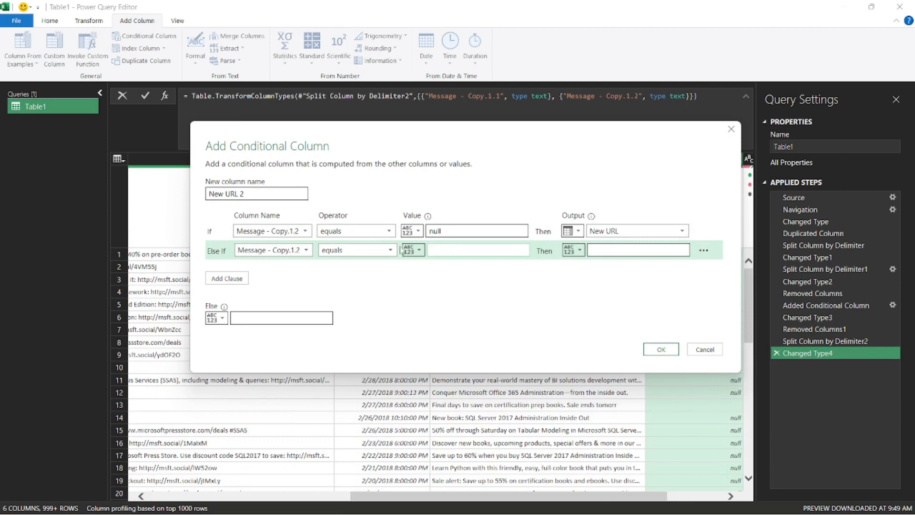
left_click(382, 249)
left_click(336, 283)
left_click(435, 252)
left_click(579, 250)
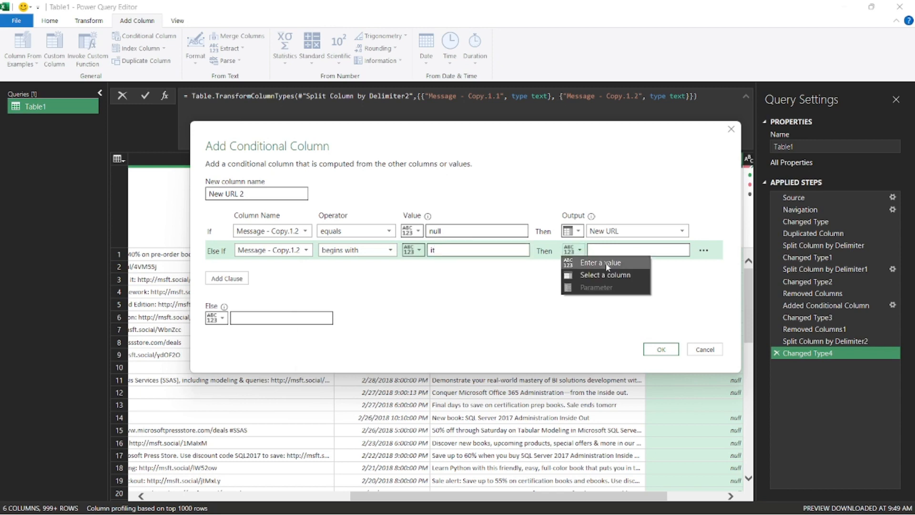
left_click(605, 275)
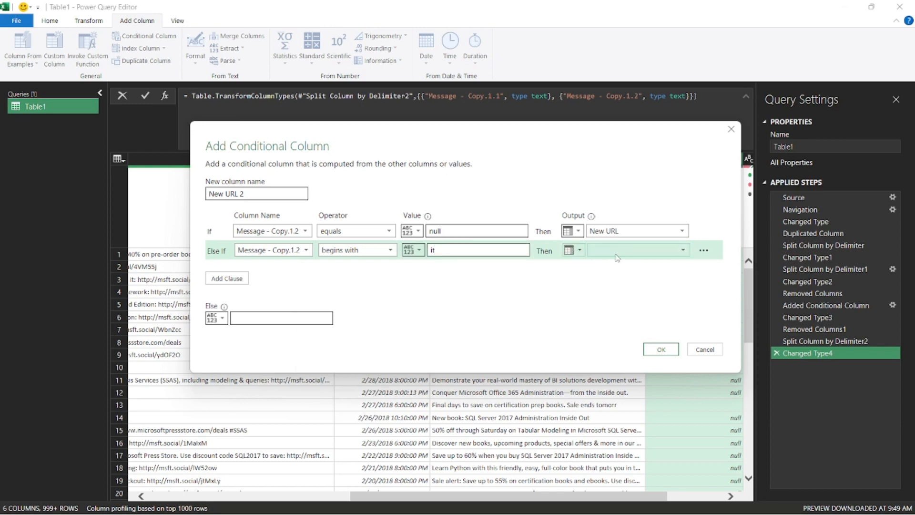
left_click(637, 250)
left_click(622, 315)
Add another Else If clause that outputs the Message - Copy.1.2 column when Message - Copy.1.2 begins with "ly/".
left_click(227, 278)
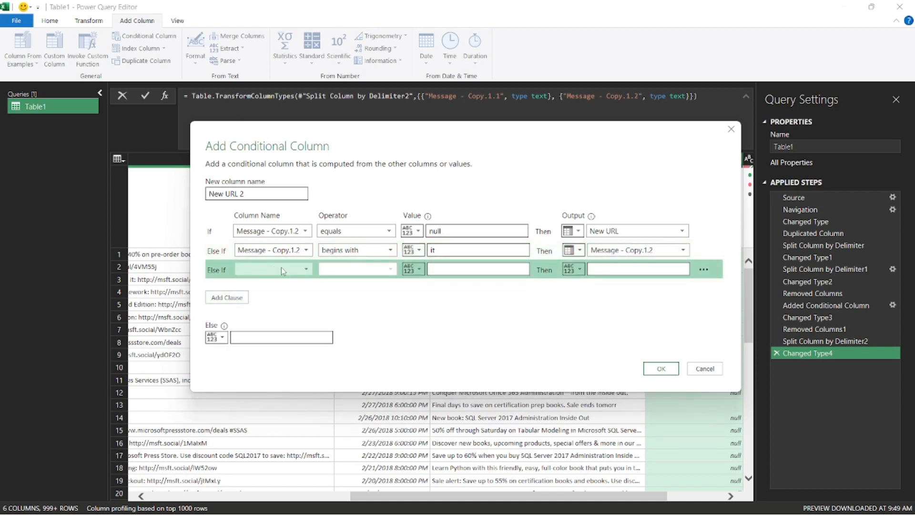
left_click(281, 268)
left_click(259, 329)
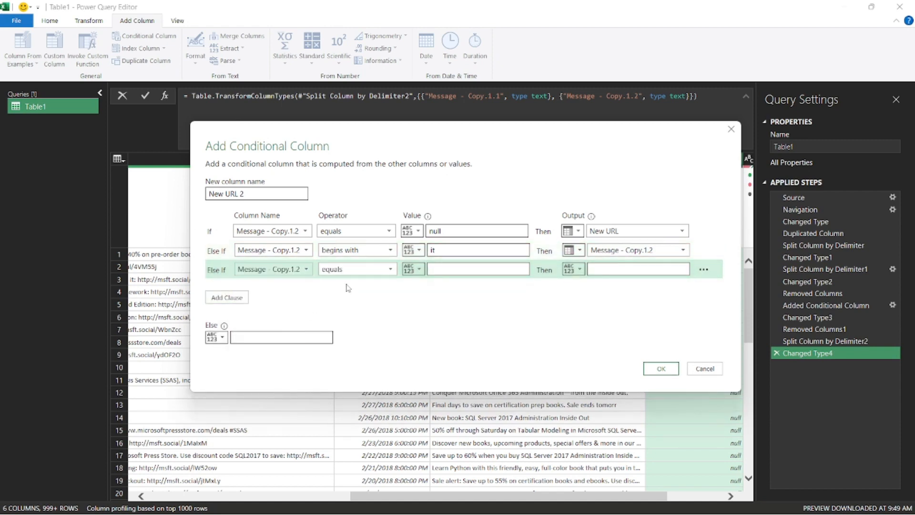
left_click(363, 269)
left_click(339, 305)
left_click(445, 268)
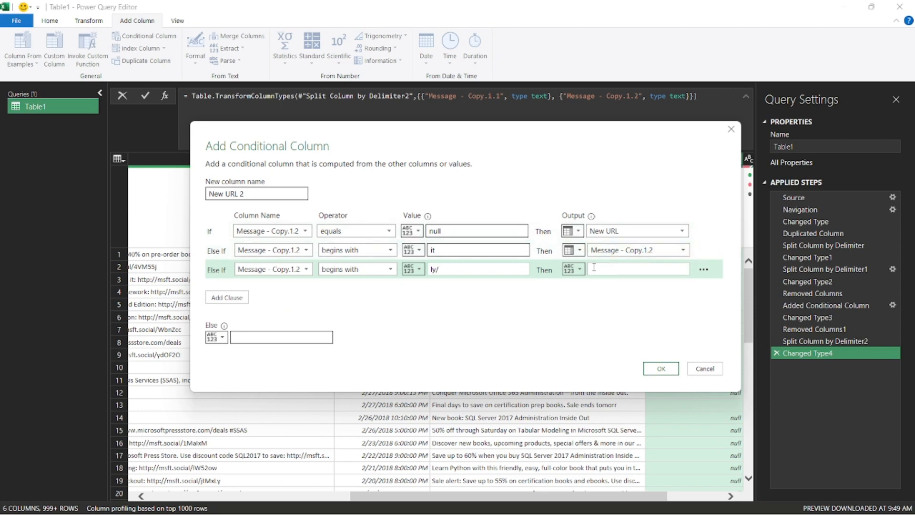
left_click(574, 269)
left_click(605, 294)
left_click(638, 270)
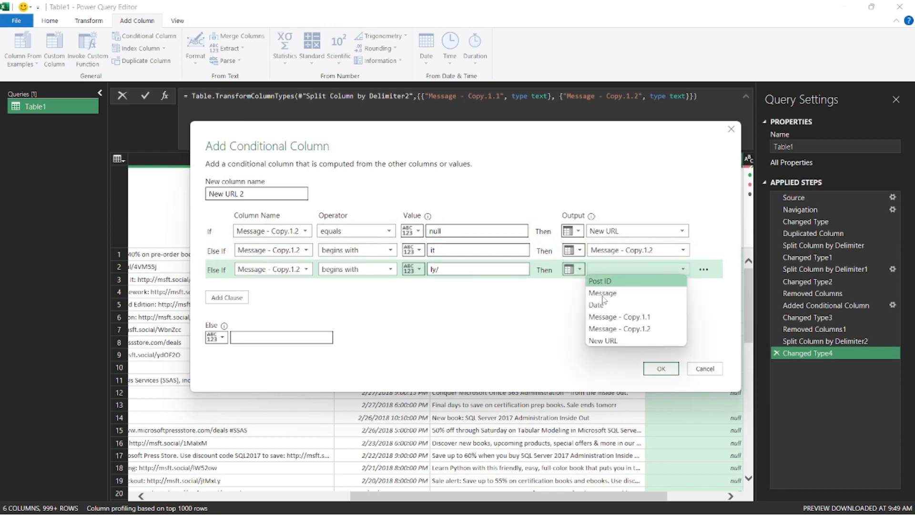
left_click(605, 317)
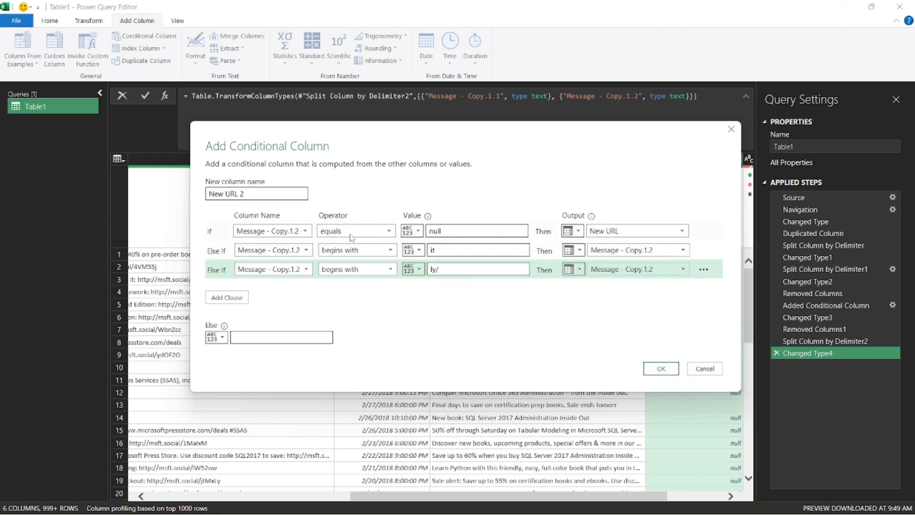
Add a further Else If clause that outputs the Message - Copy.1.2 column when Message - Copy.1.2 begins with "store".
left_click(229, 297)
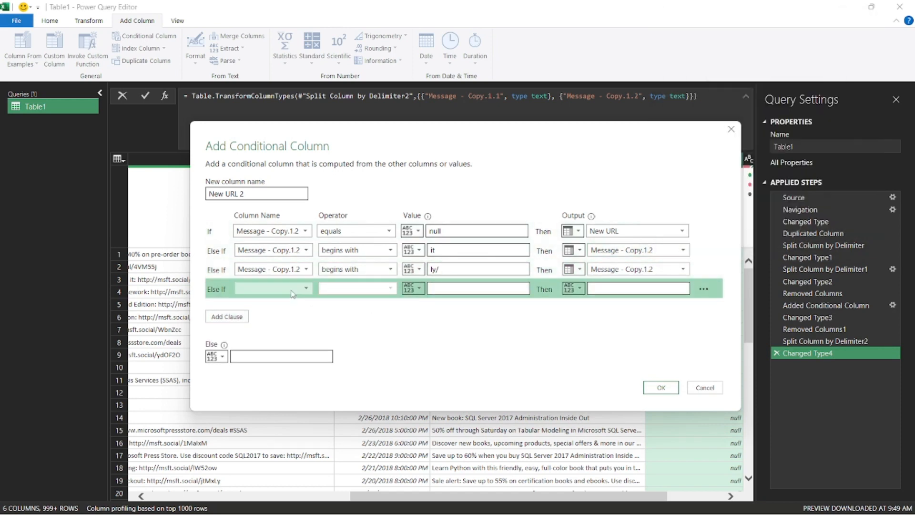
left_click(293, 289)
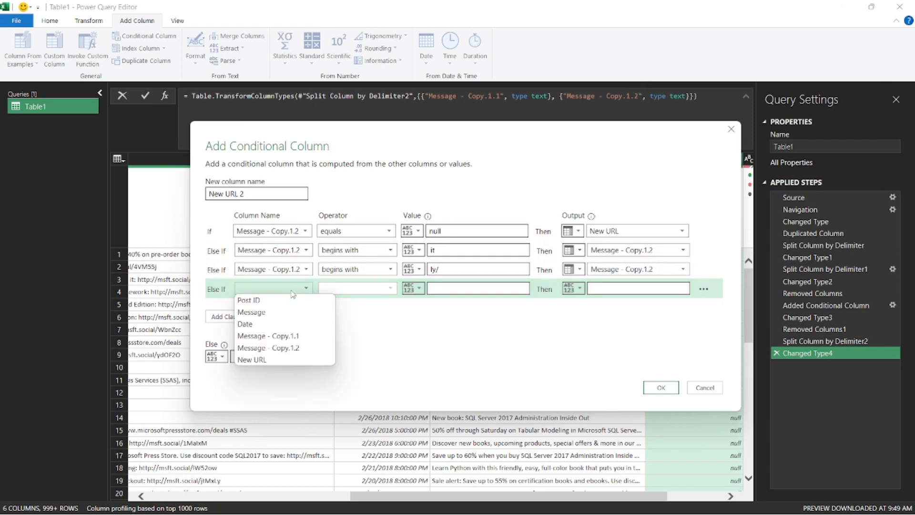
left_click(285, 349)
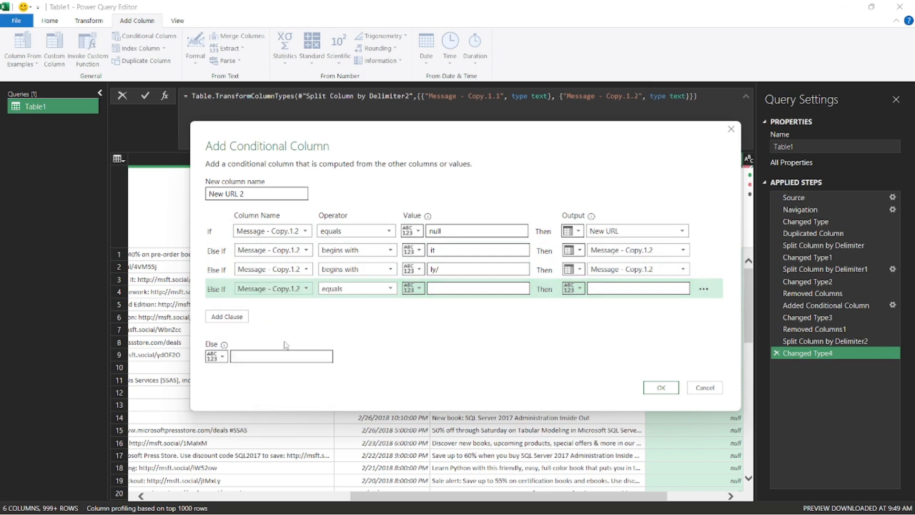
left_click(361, 290)
left_click(362, 324)
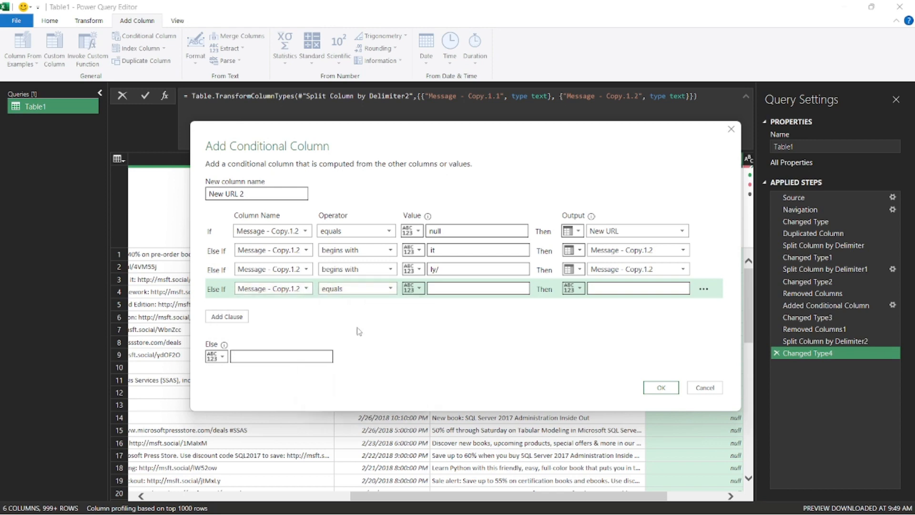
left_click(444, 290)
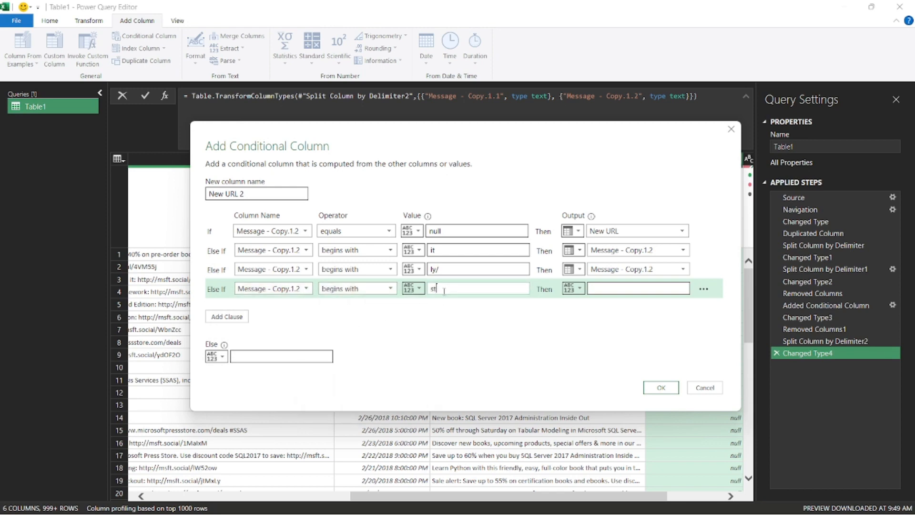
left_click(579, 289)
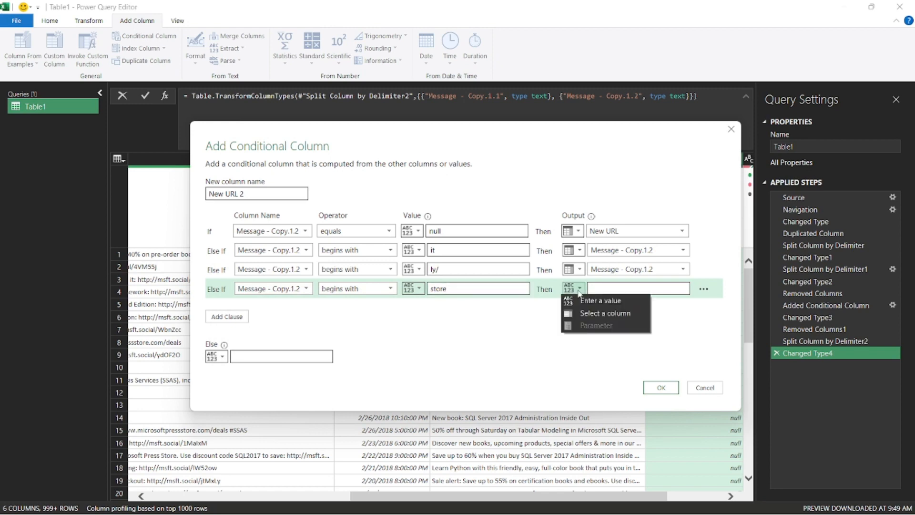
left_click(606, 314)
left_click(630, 291)
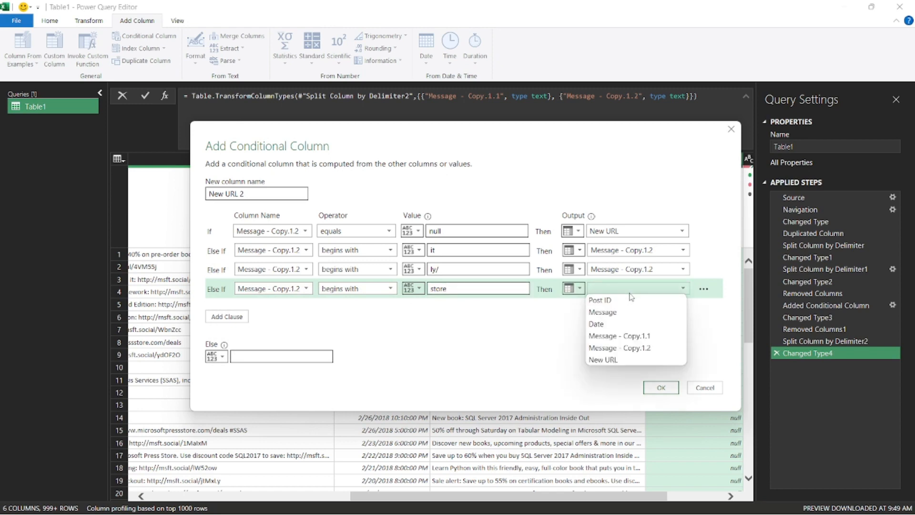
left_click(626, 348)
Set the Else output to the New URL column and create the conditional column.
left_click(212, 361)
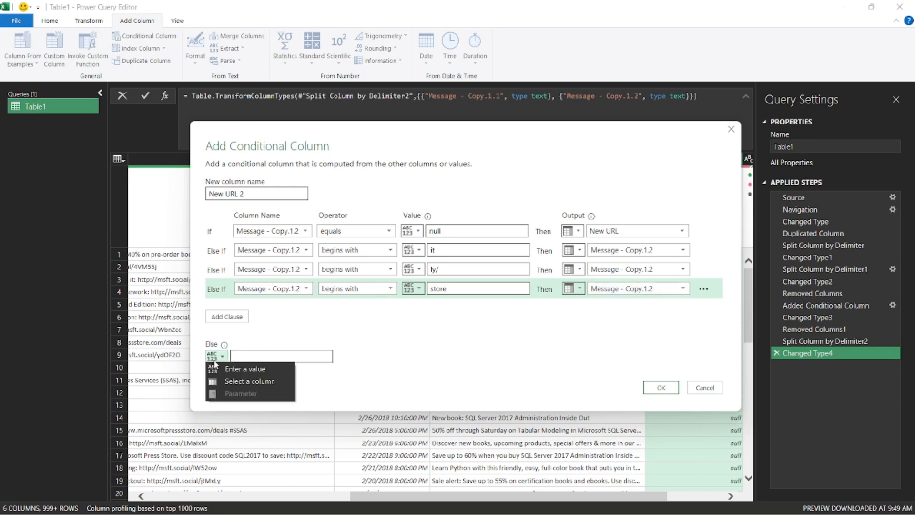
left_click(235, 383)
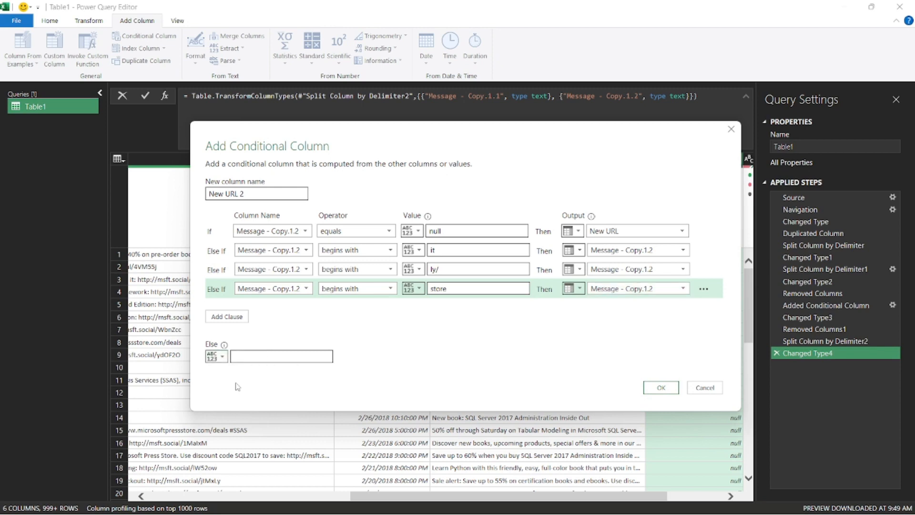
left_click(281, 358)
left_click(253, 427)
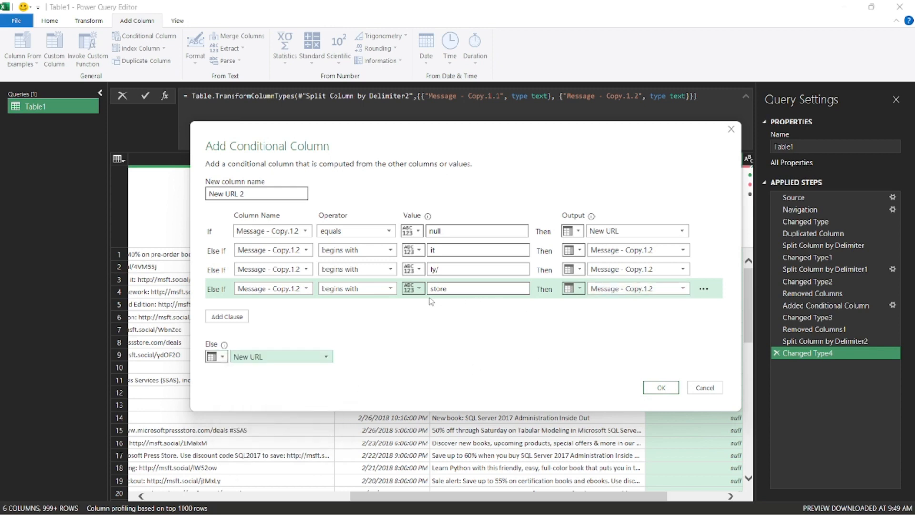
left_click(657, 390)
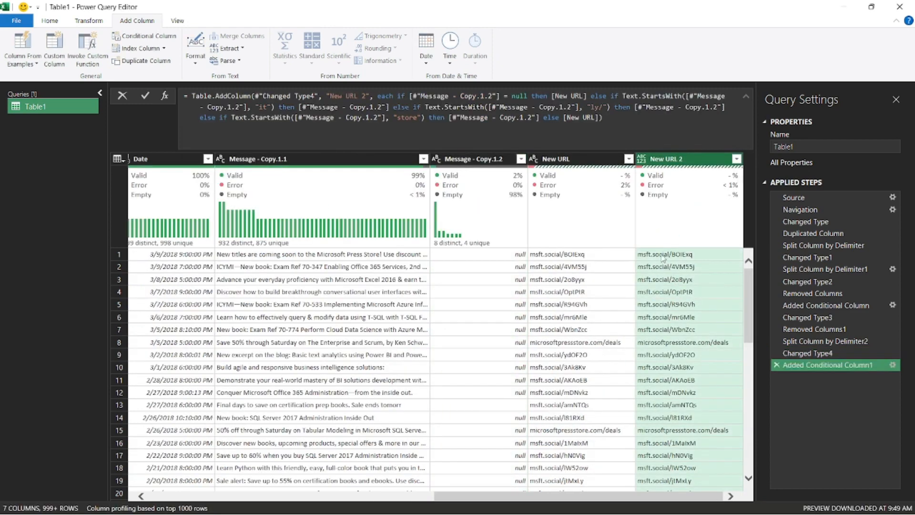
mouse_move(585, 192)
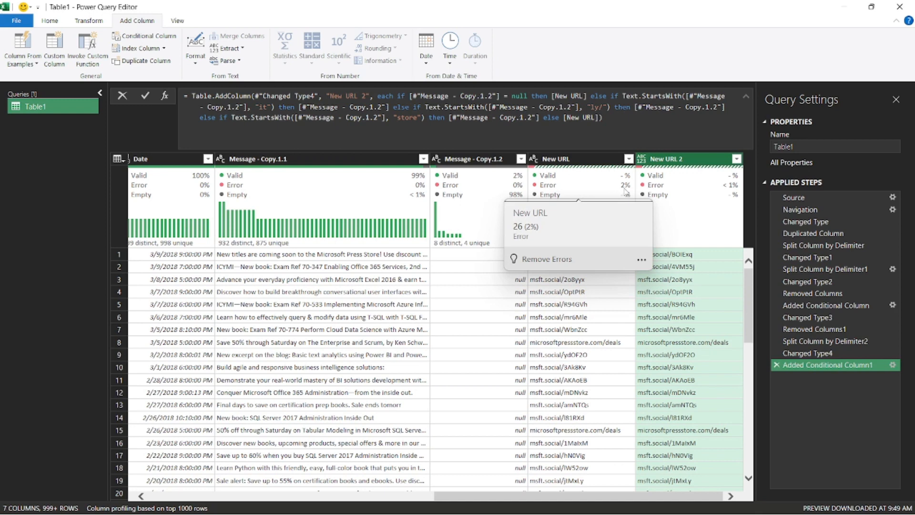
mouse_move(731, 193)
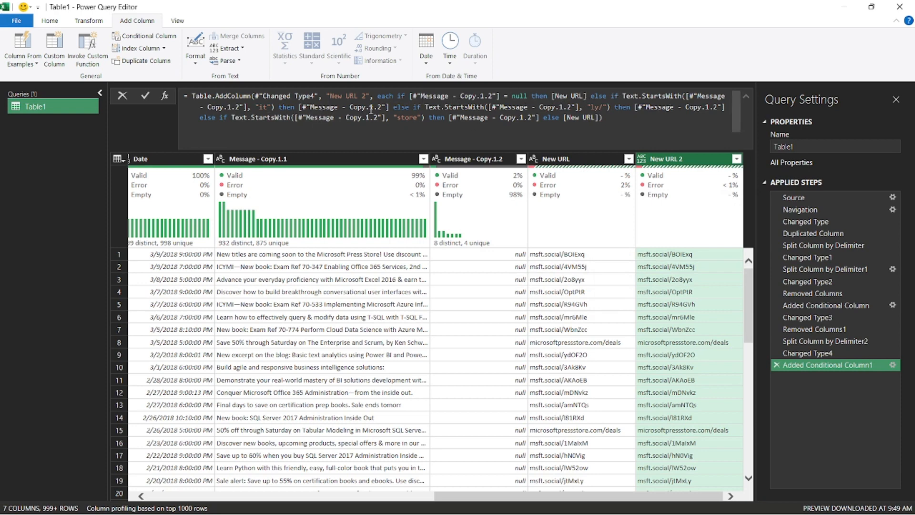
In the New URL 2 formula, prepend "msft." & to the [Message - Copy.1.2] result of the "it" condition.
left_click(296, 108)
type("\"\"")
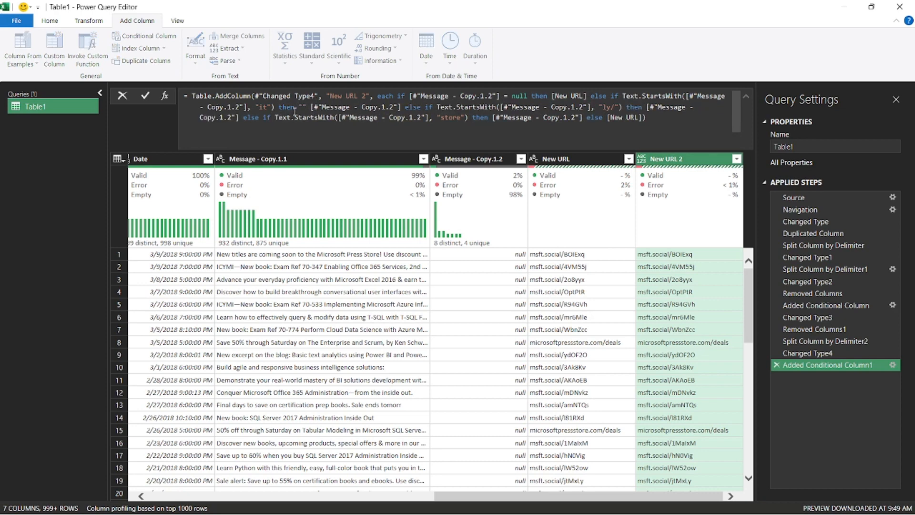
type("msft")
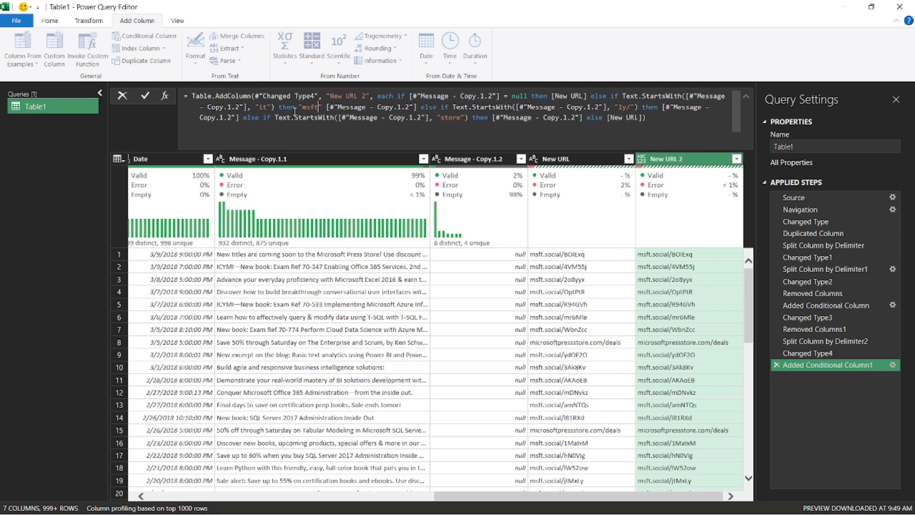
type(".")
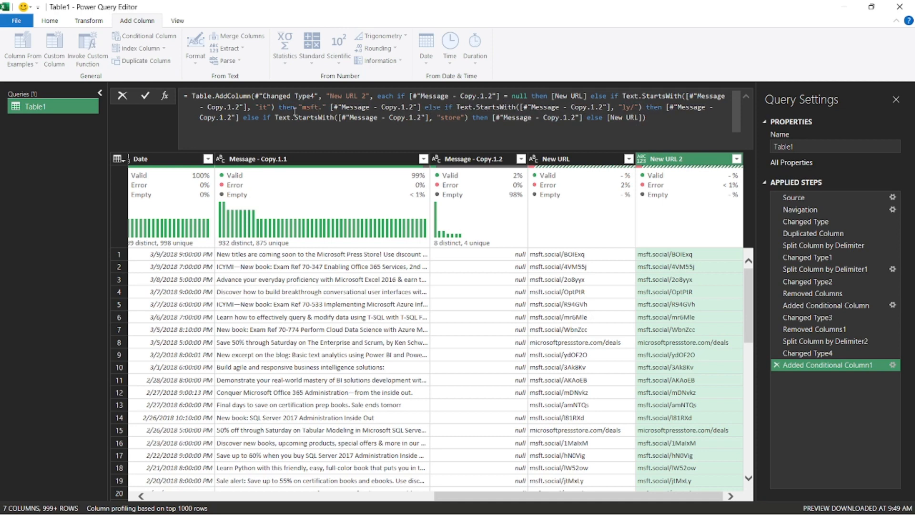
key("Right")
type("&")
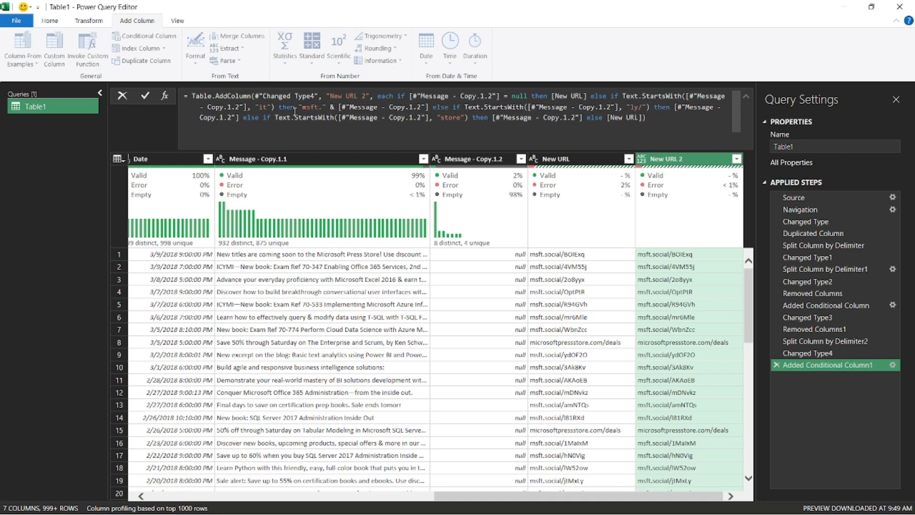
Prepend "ow." & to the [Message - Copy.1.2] result of the "ly/" condition in the formula.
left_click(669, 107)
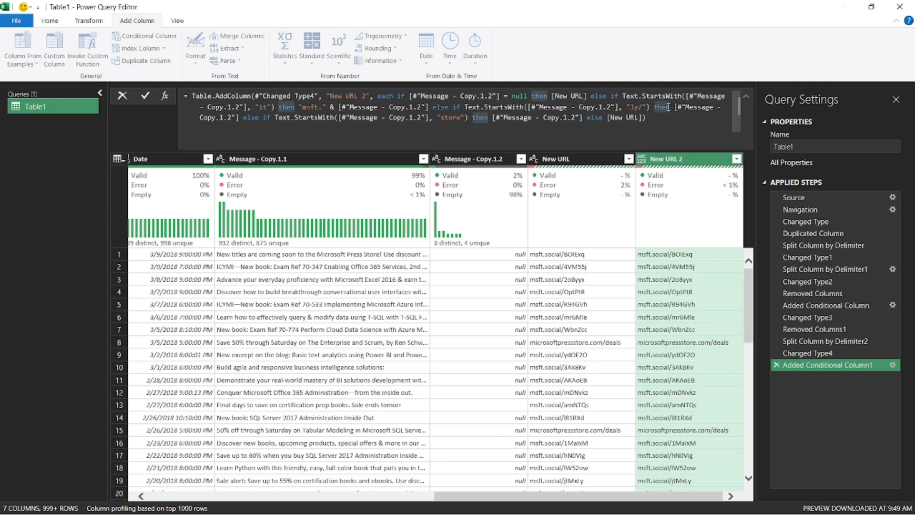
key("Right")
type("\"\"")
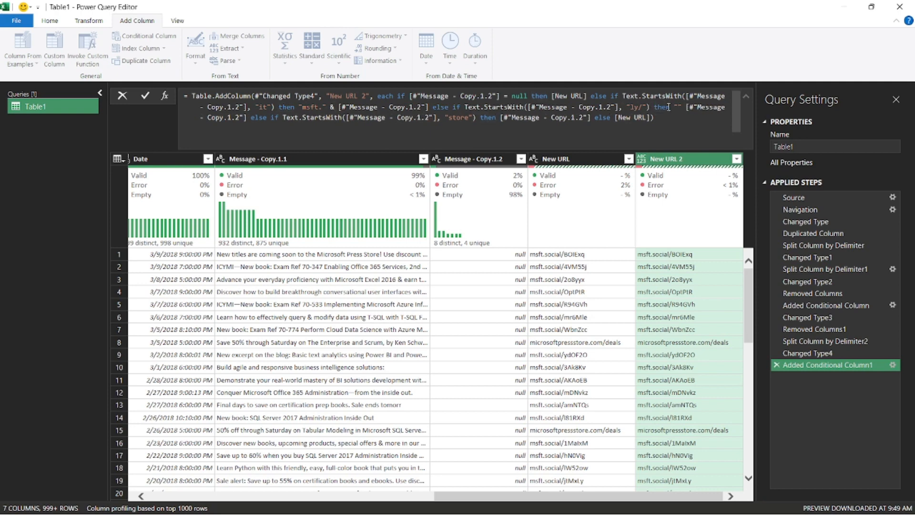
type("ow.")
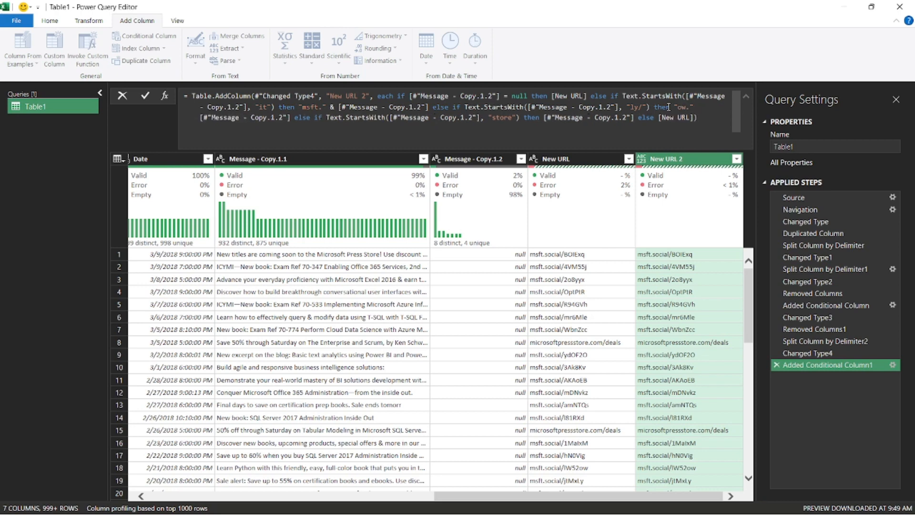
type("&")
Prepend "microsoftpress" & to the [Message - Copy.1.2] result of the "store" condition and apply the edited formula.
left_click(542, 118)
type("\"mic")
type("rosoft")
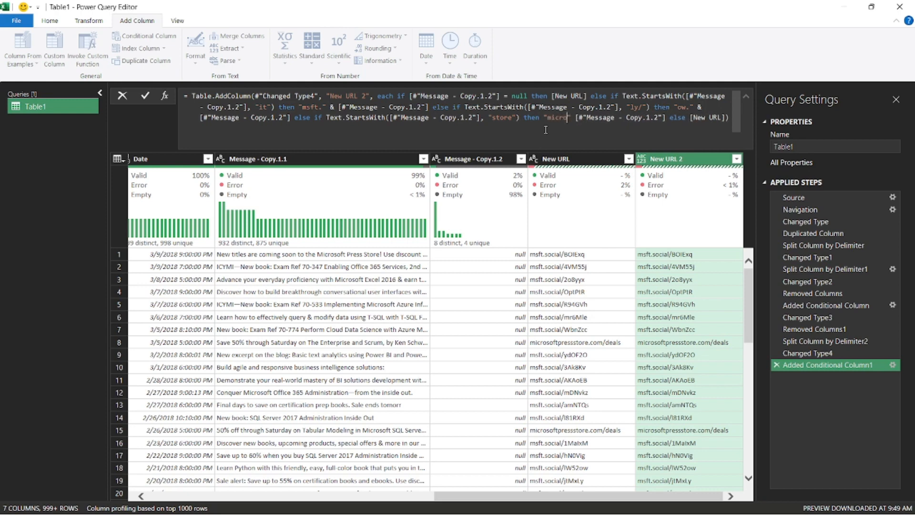
type("press")
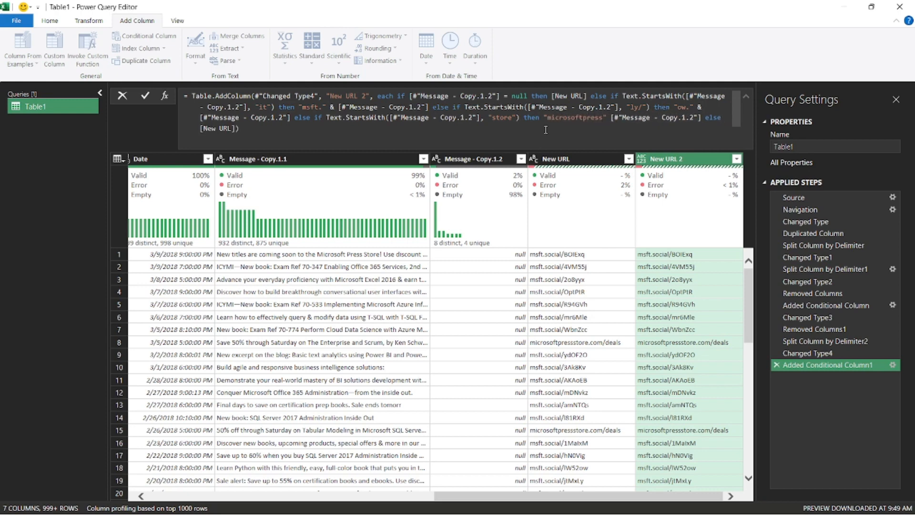
type("\" &")
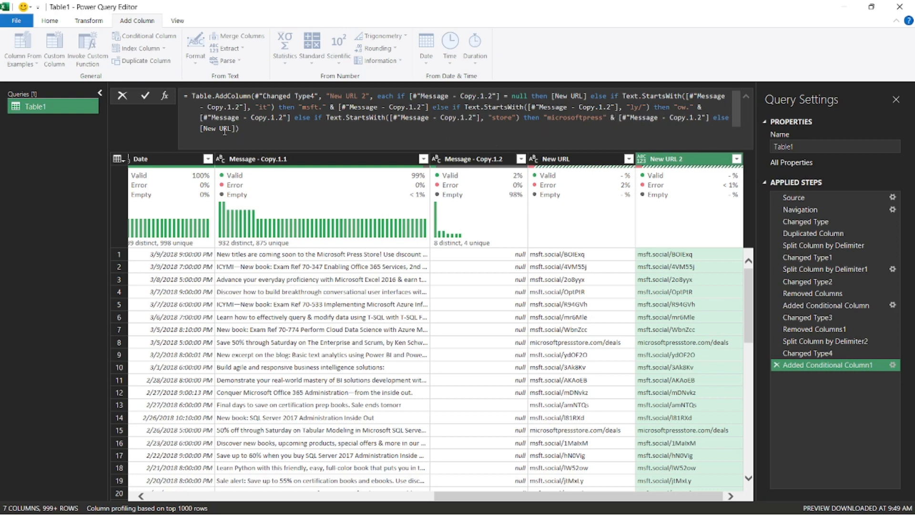
left_click(147, 96)
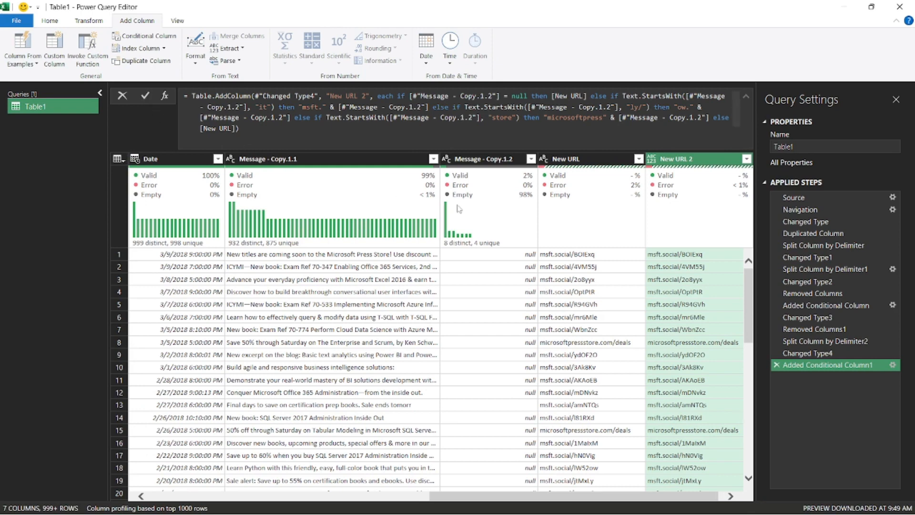
Filter null and blank values out of Message - Copy.1.2 to check the New URL 2 results, and delete the Filtered Rows step.
left_click(531, 159)
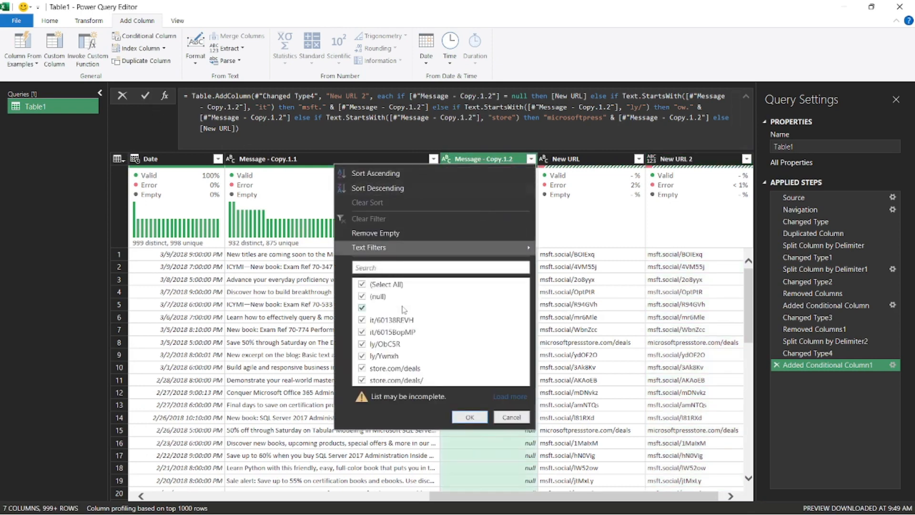
left_click(375, 296)
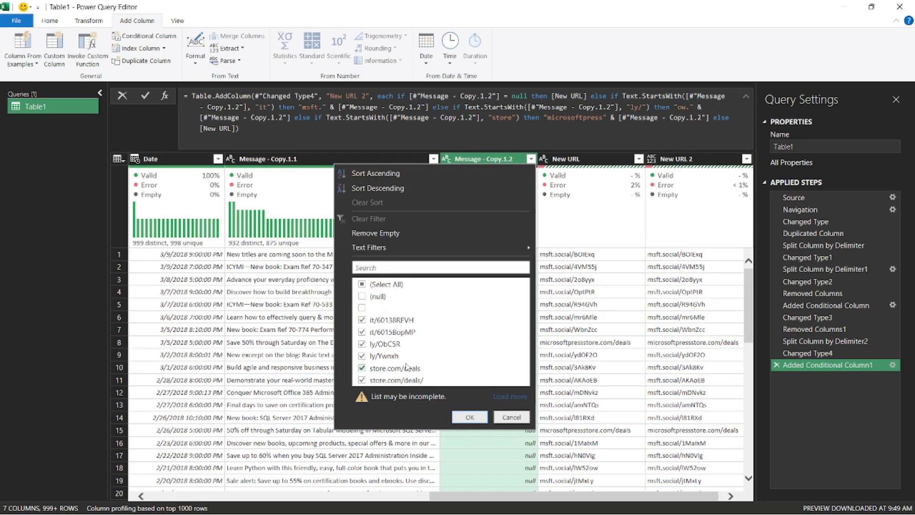
left_click(469, 417)
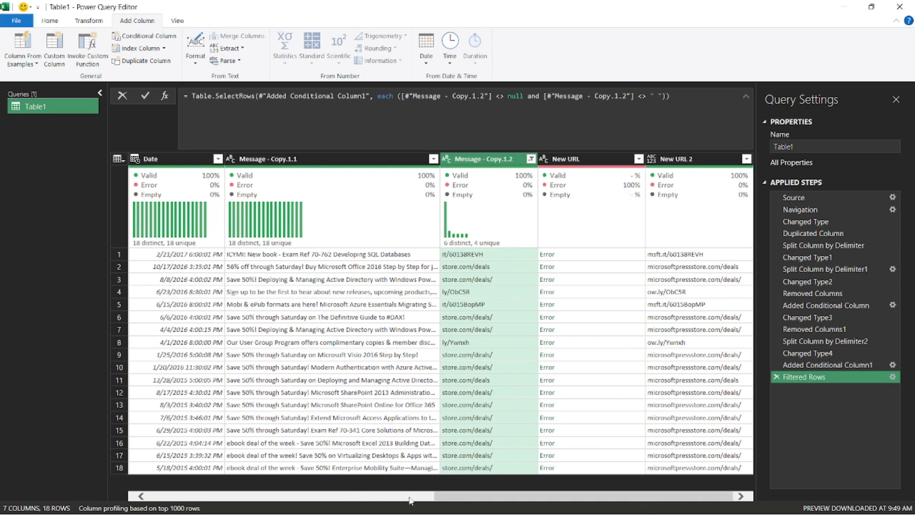
left_click_drag(453, 500, 525, 479)
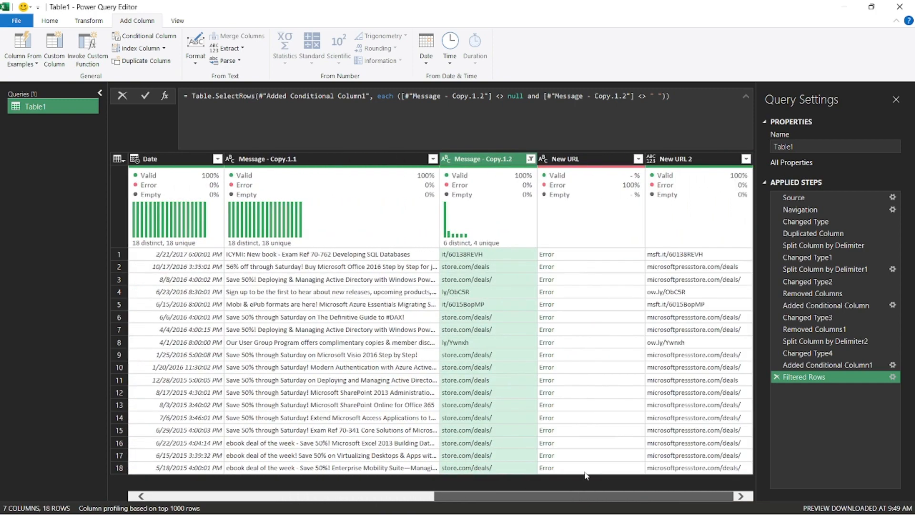
left_click(776, 377)
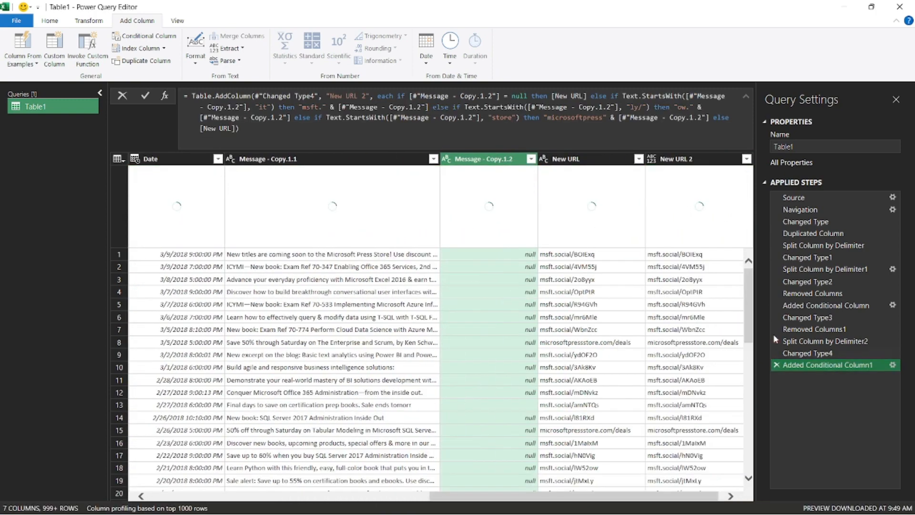
Remove the Message - Copy.1.2 and New URL columns from the query.
left_click(567, 159)
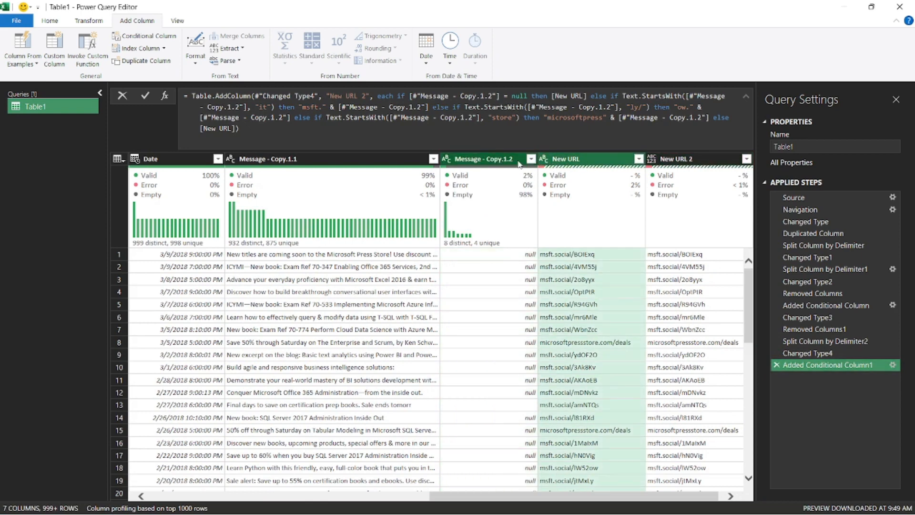
key("Delete")
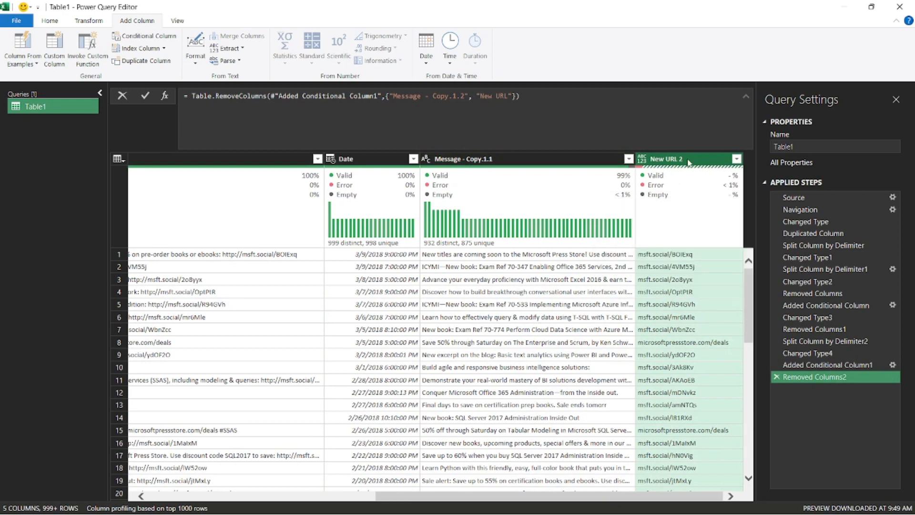
Keep only the rows that have errors in the New URL 2 column.
left_click(85, 21)
left_click(50, 20)
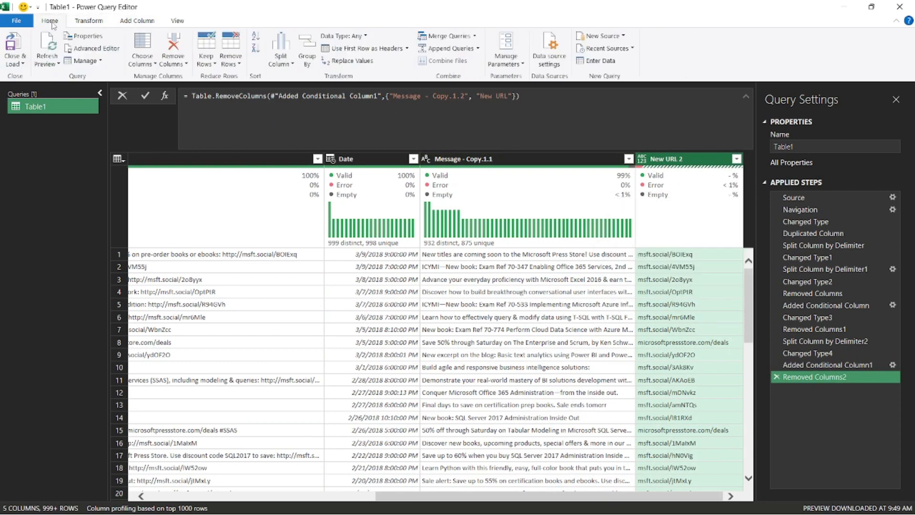
left_click(237, 67)
left_click(206, 64)
left_click(228, 127)
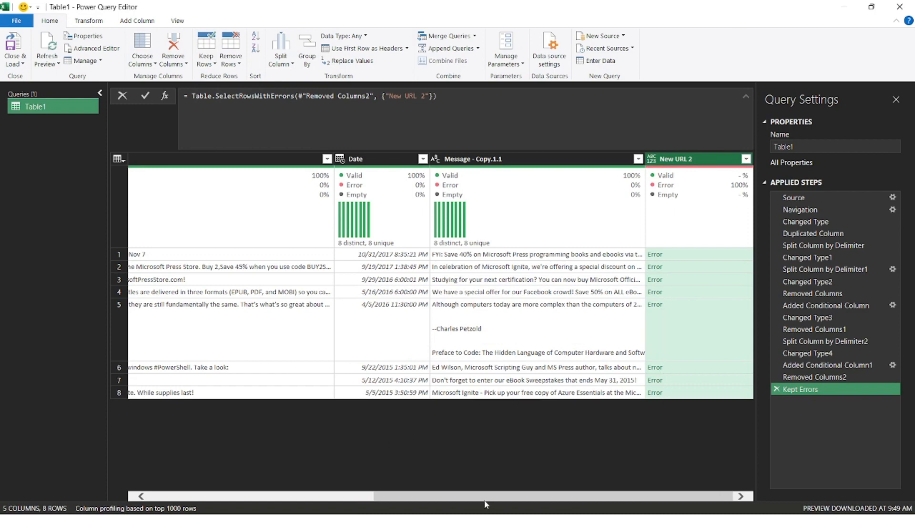
Examine the full Message text of the first two error rows for web addresses.
left_click_drag(485, 500, 251, 481)
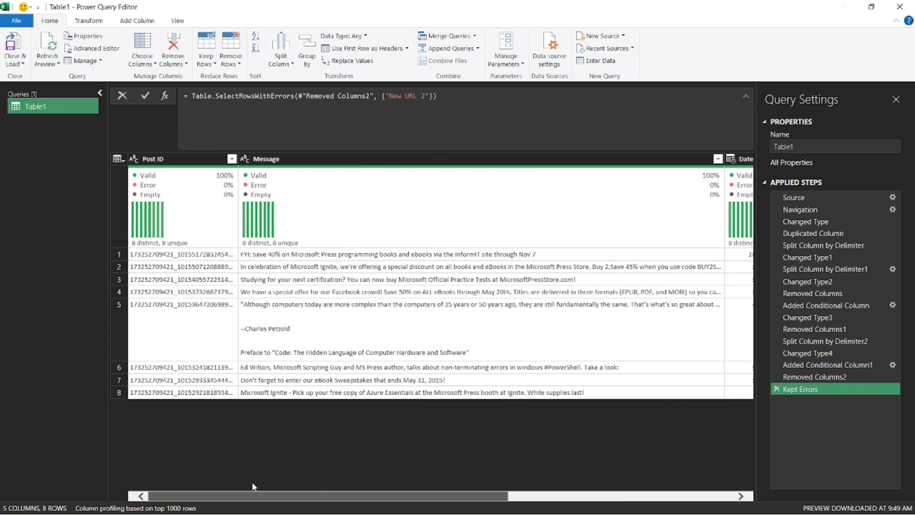
left_click(626, 255)
left_click(628, 267)
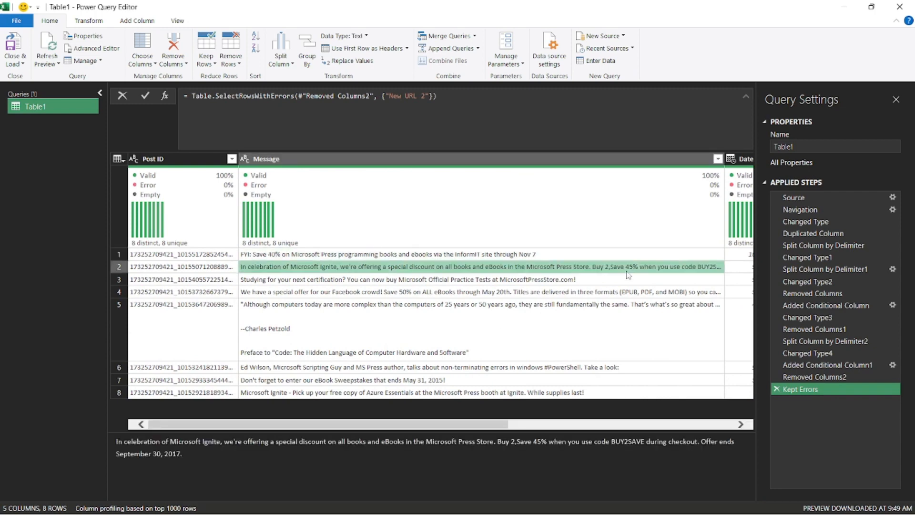
Examine the full Message text of error rows 3 to 8 for web addresses, comparing row 3 with its New URL 2 entry.
left_click(620, 283)
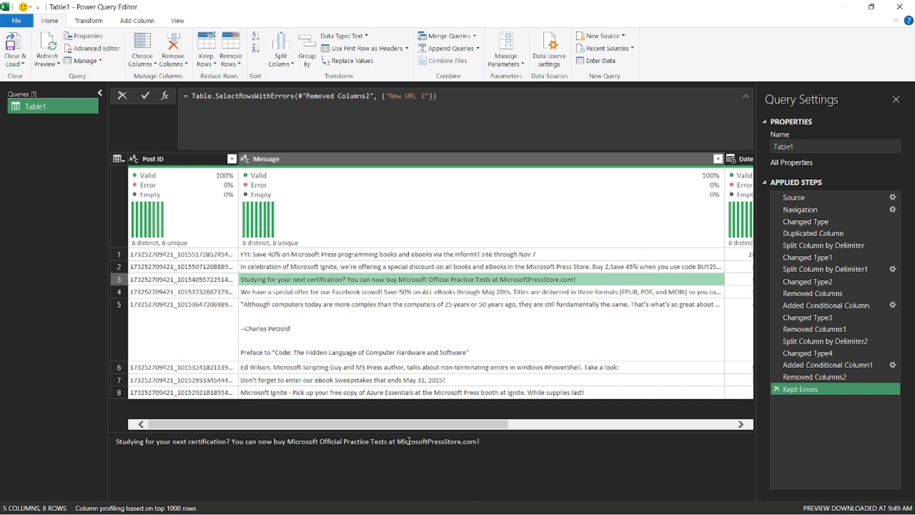
left_click(525, 292)
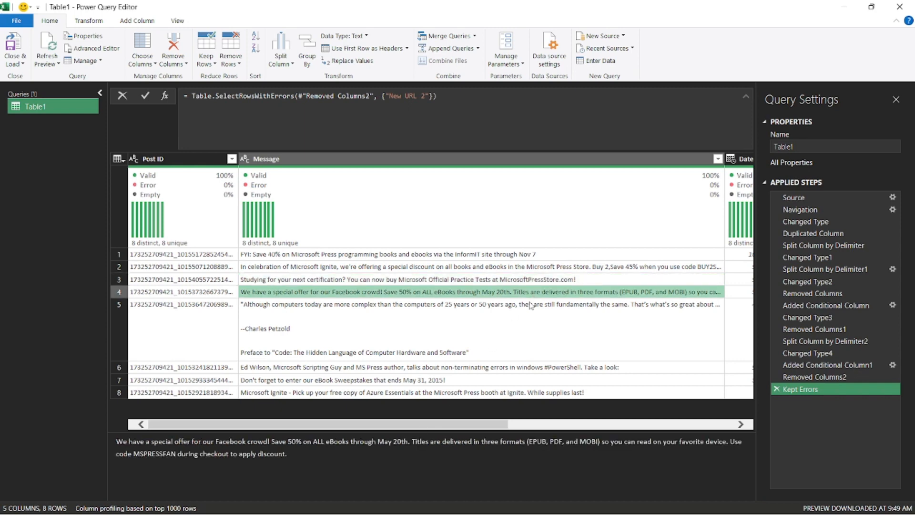
left_click(528, 307)
scroll(440, 453, "down", 1)
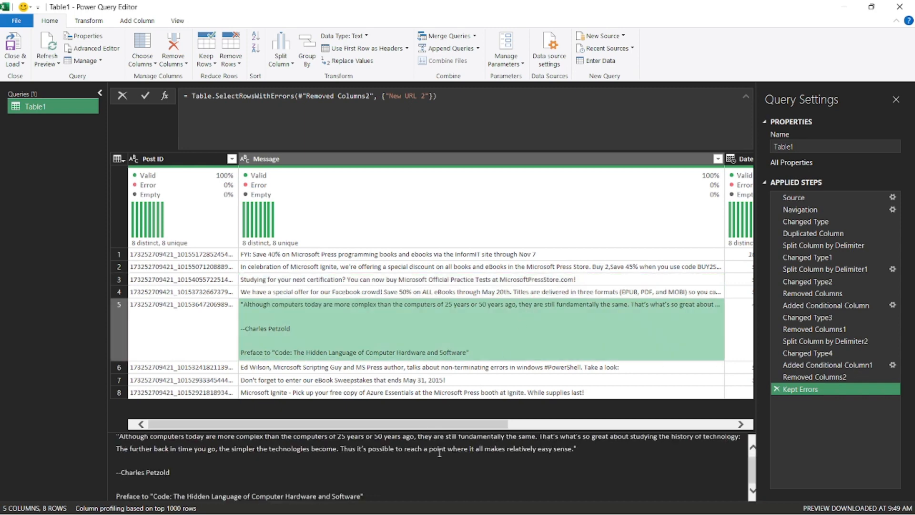
left_click(506, 367)
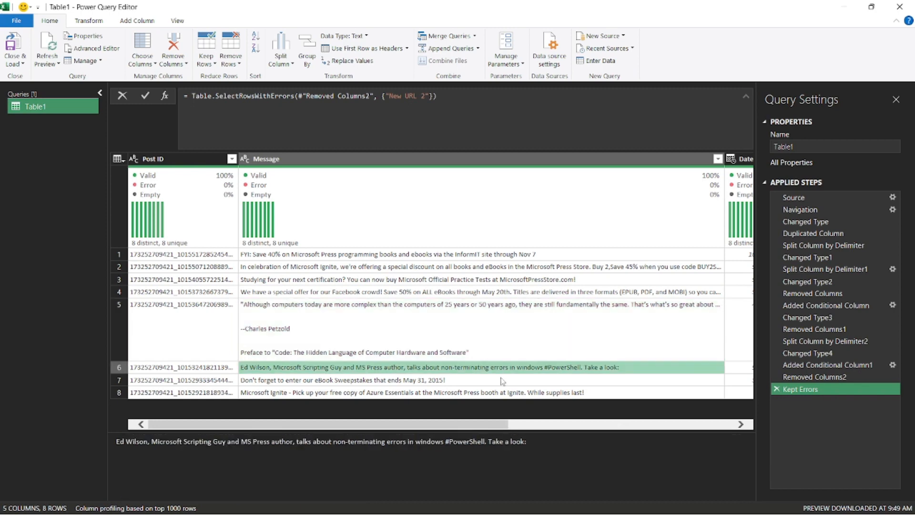
left_click(499, 381)
left_click(500, 394)
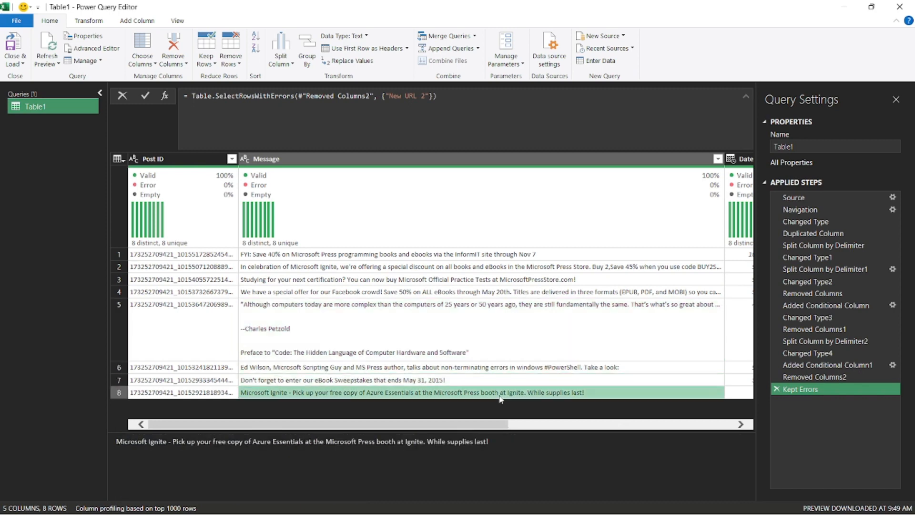
left_click_drag(442, 423, 527, 424)
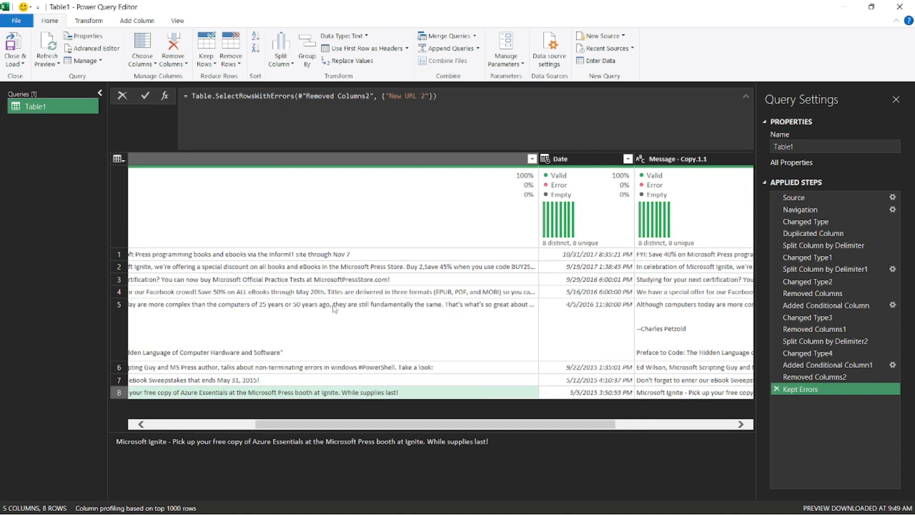
left_click(364, 281)
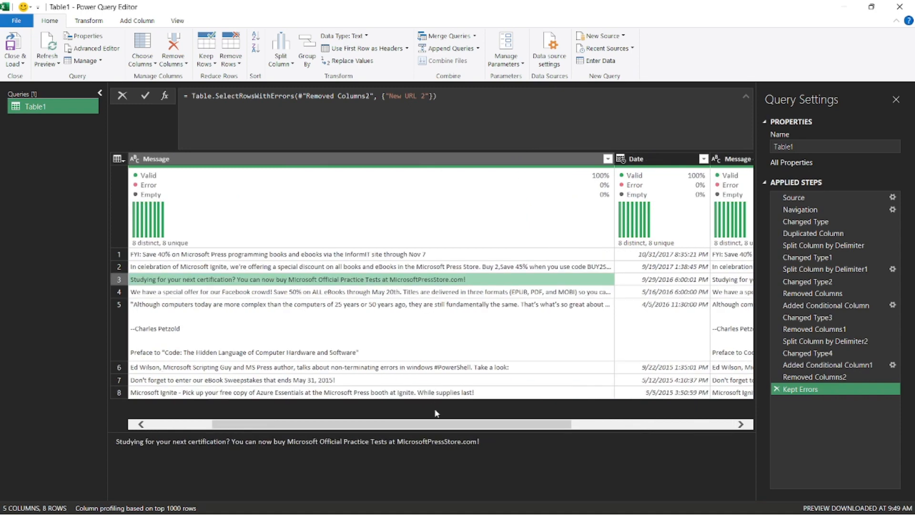
left_click_drag(426, 430, 376, 403)
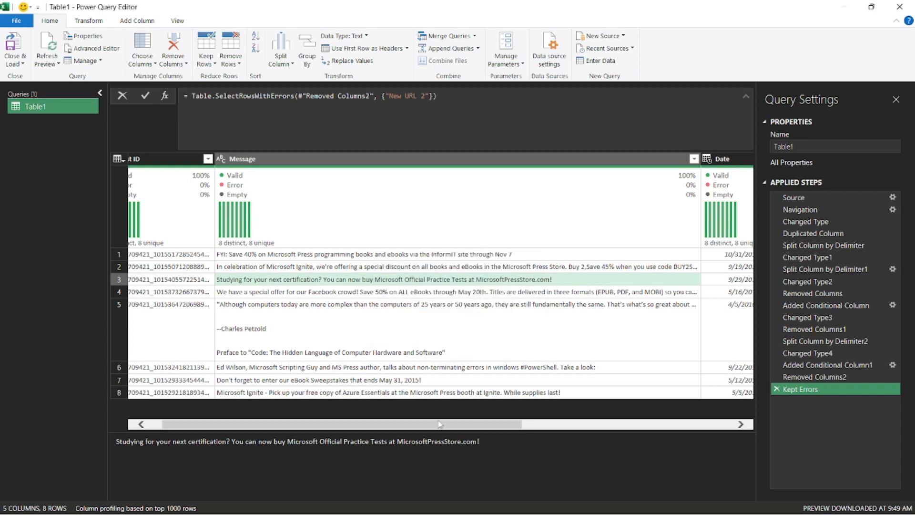
left_click_drag(450, 428, 721, 432)
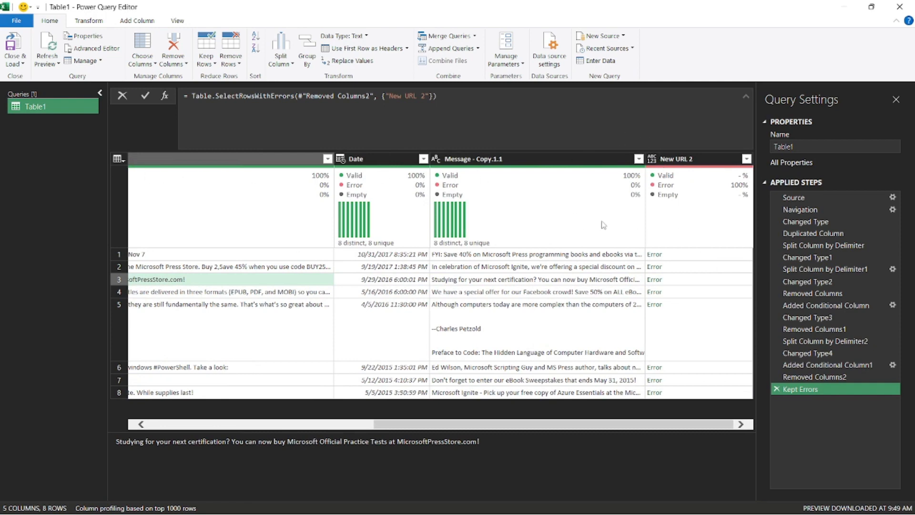
Delete the Kept Errors step and remove the rows that have errors in the New URL 2 column.
left_click(777, 390)
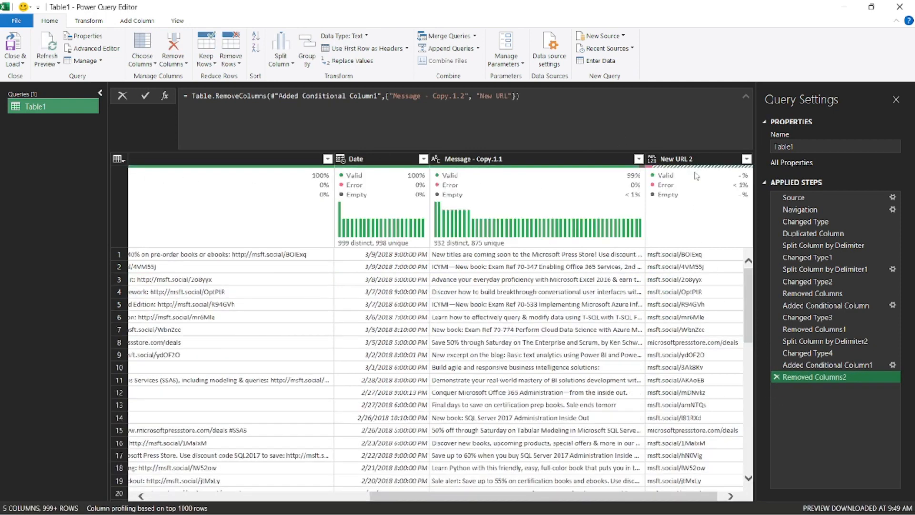
left_click(738, 170)
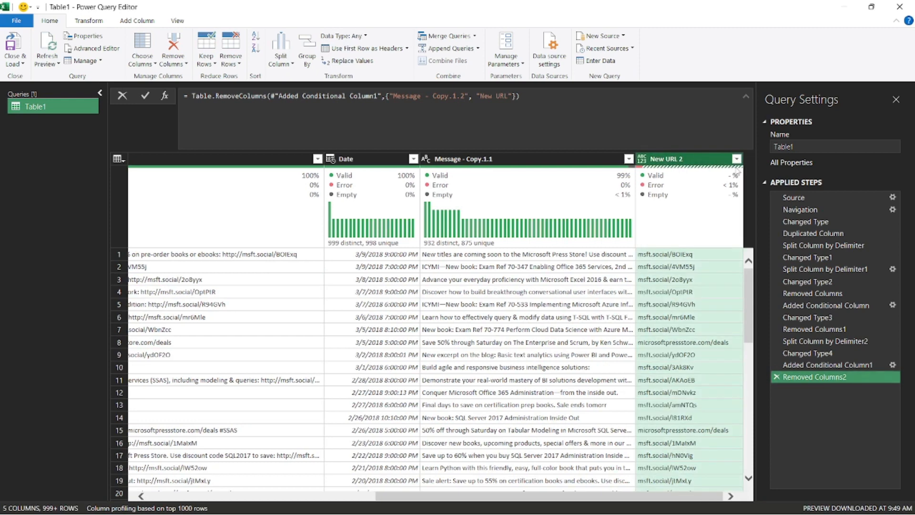
left_click(738, 161)
left_click(714, 159)
right_click(692, 162)
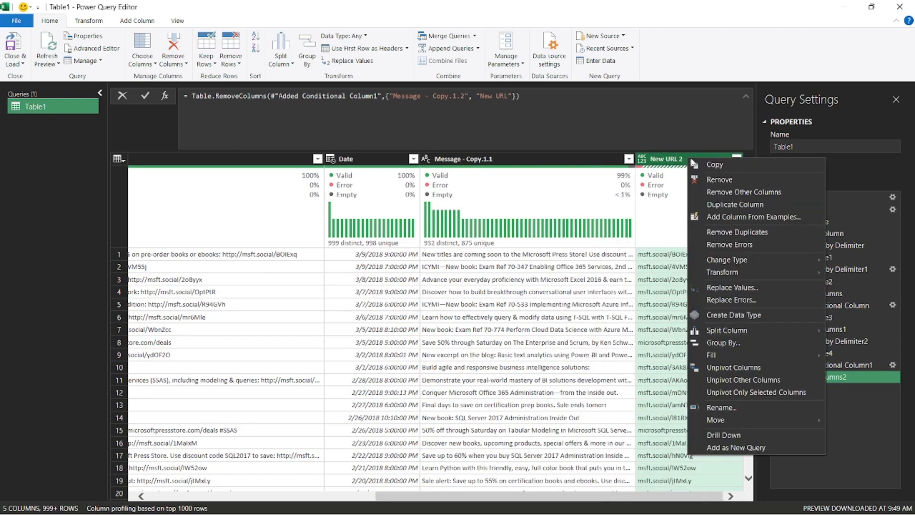
left_click(742, 244)
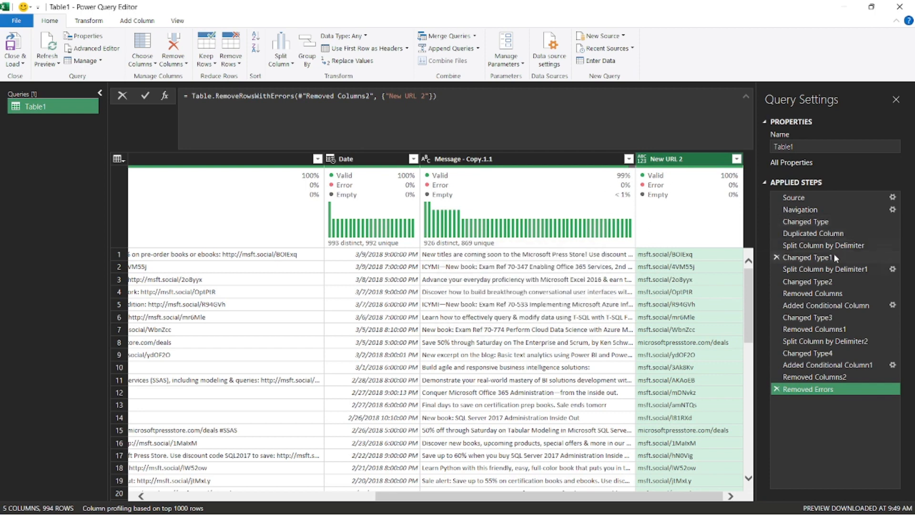
Examine the delimiter list in the first Split Column by Delimiter formula and the Message - Copy.2 column it produces.
left_click(823, 245)
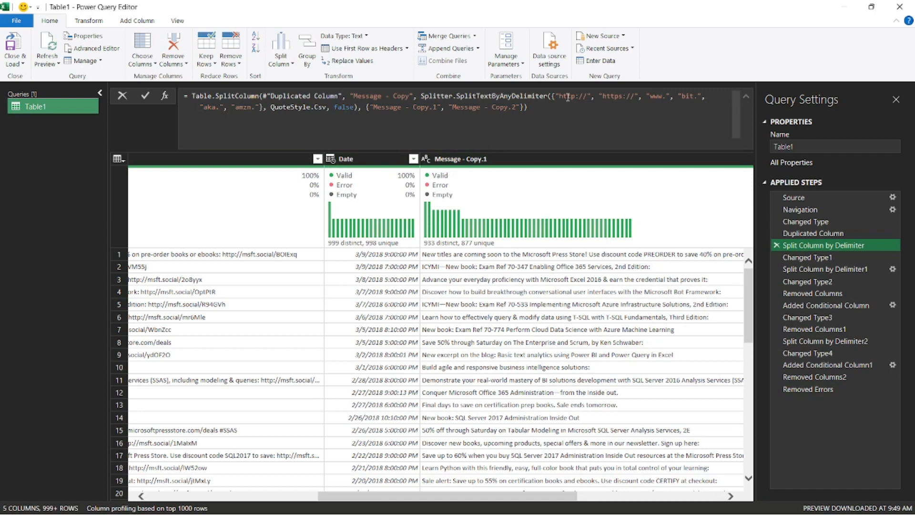
left_click_drag(556, 96, 668, 97)
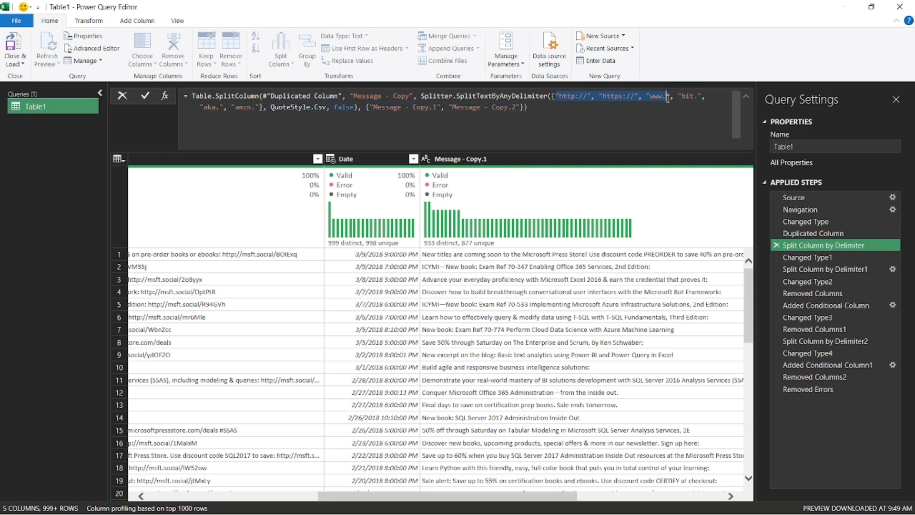
left_click(538, 497)
double_click(614, 95)
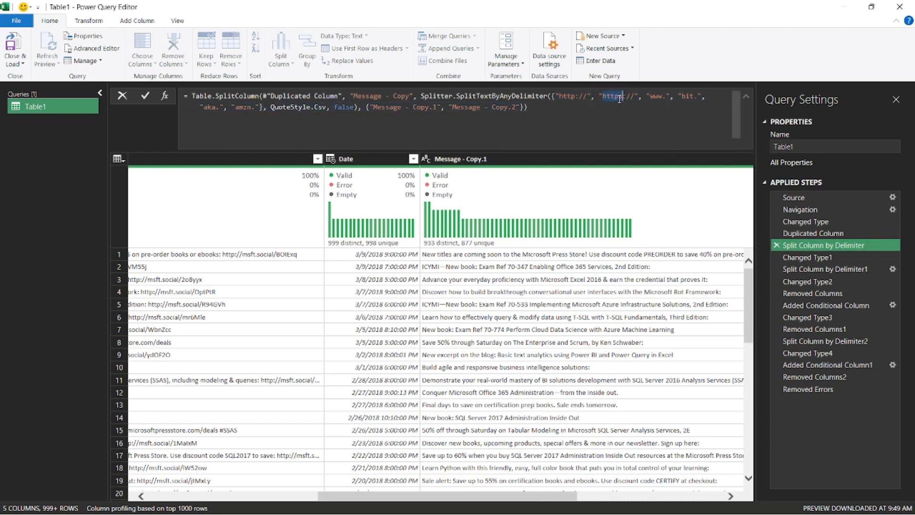
double_click(567, 95)
triple_click(620, 96)
double_click(619, 96)
left_click(628, 95)
left_click(471, 500)
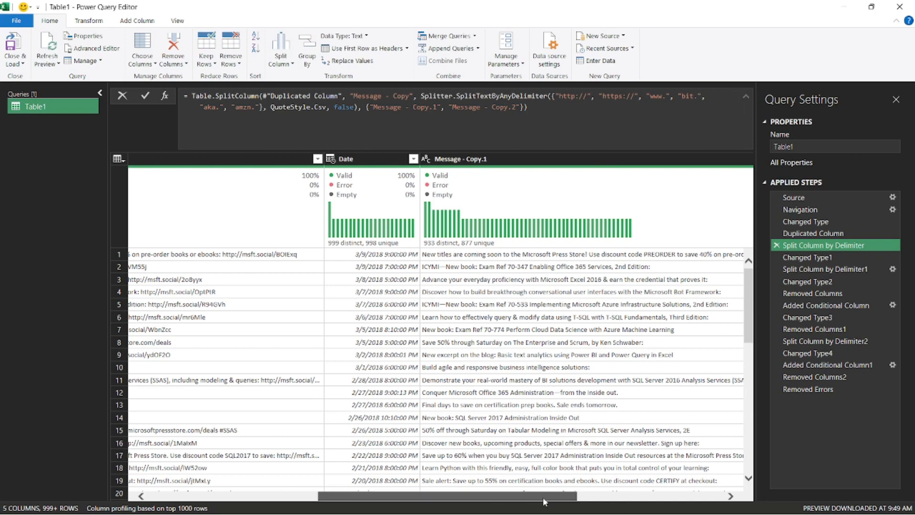
left_click_drag(548, 502, 694, 500)
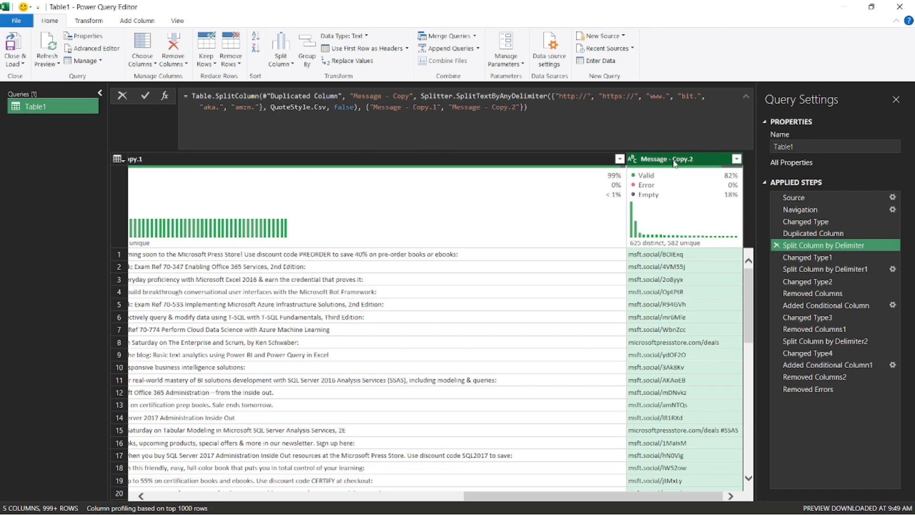
left_click(809, 390)
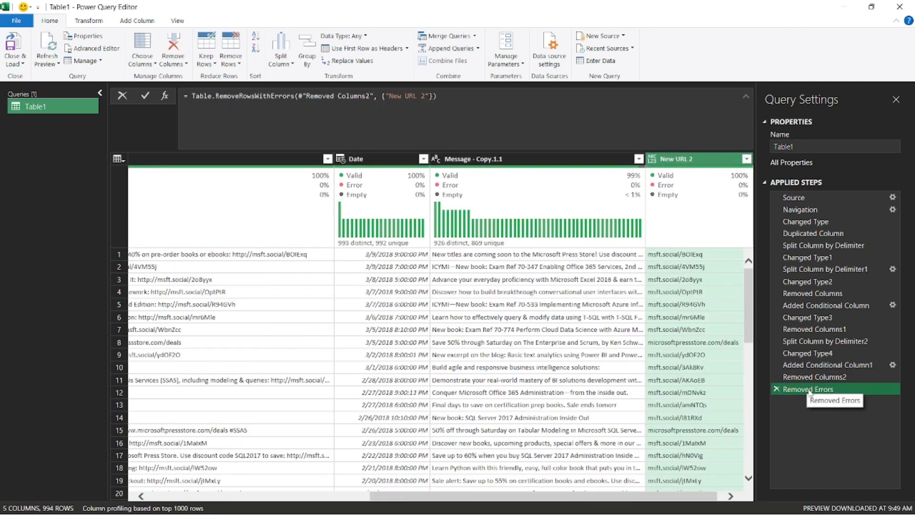
left_click(810, 377)
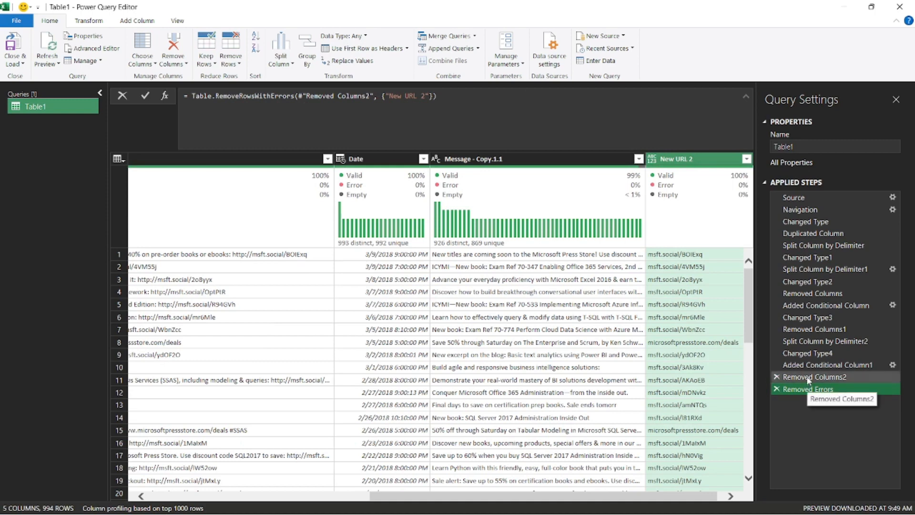
left_click(815, 391)
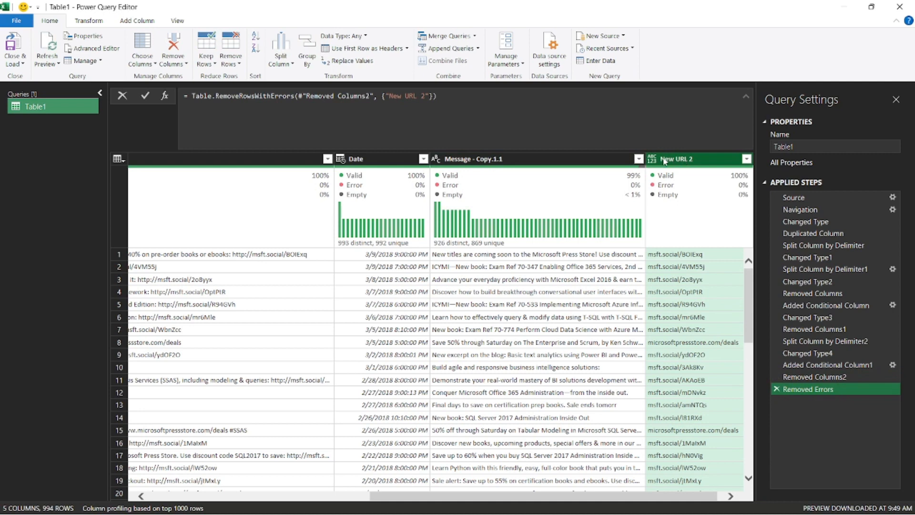
left_click(98, 22)
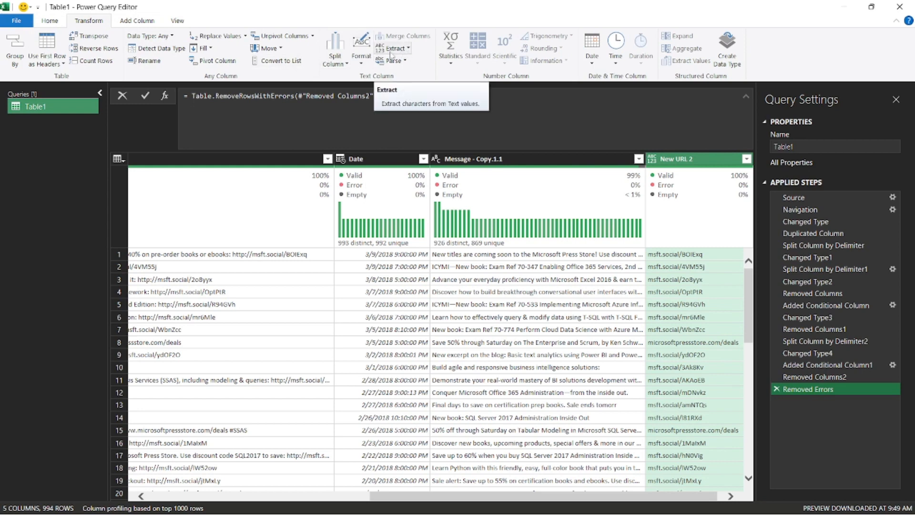
left_click(362, 52)
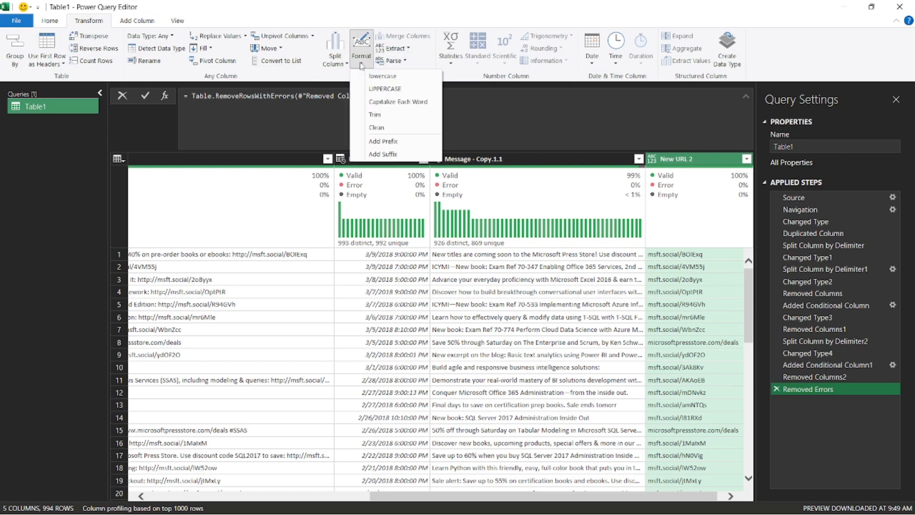
left_click(385, 143)
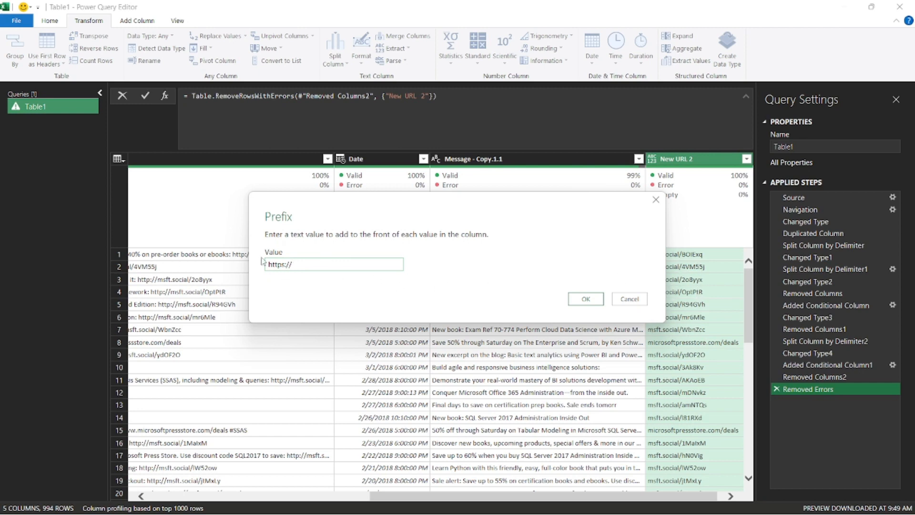
left_click(585, 299)
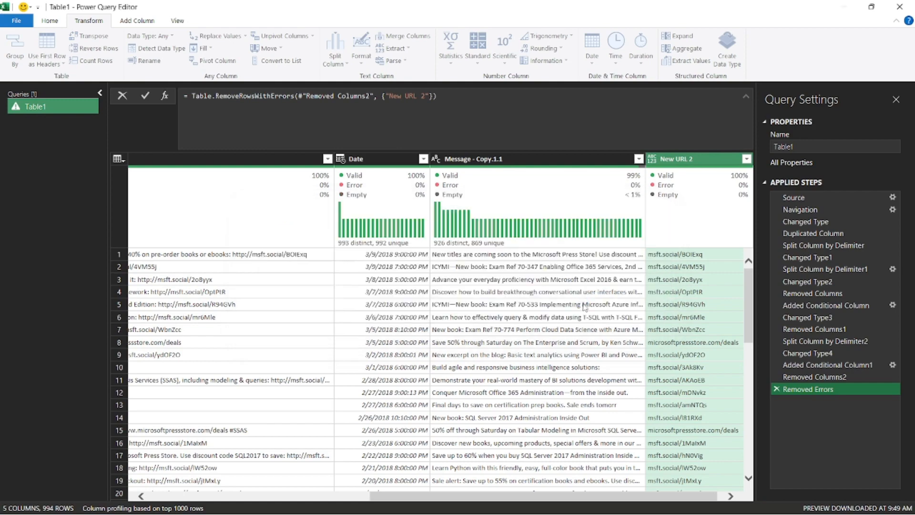
Check the prefixed New URL 2 addresses and remove the original Message column from the query.
scroll(674, 300, "down", 10)
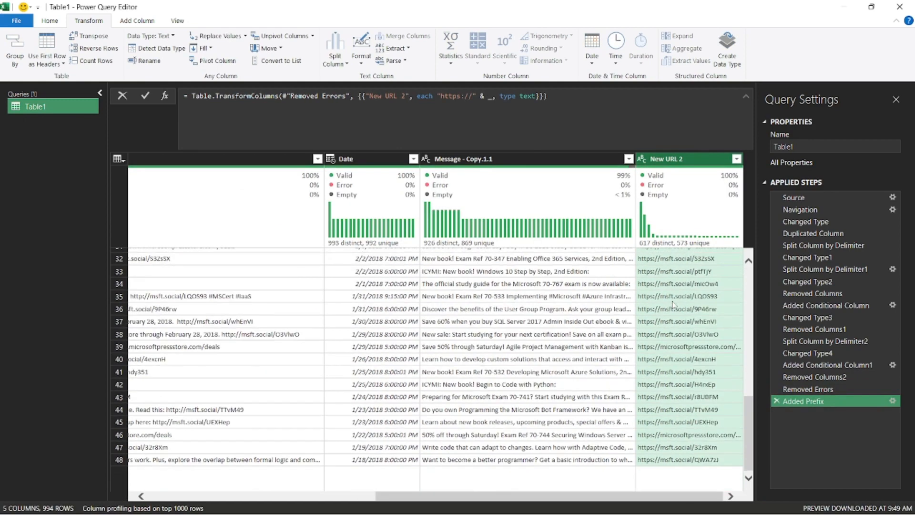
scroll(674, 304, "up", 6)
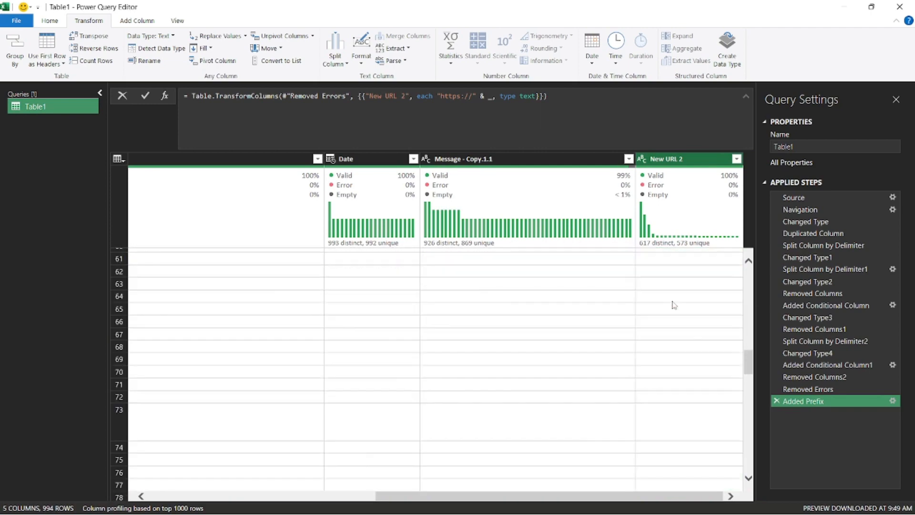
scroll(674, 304, "up", 4)
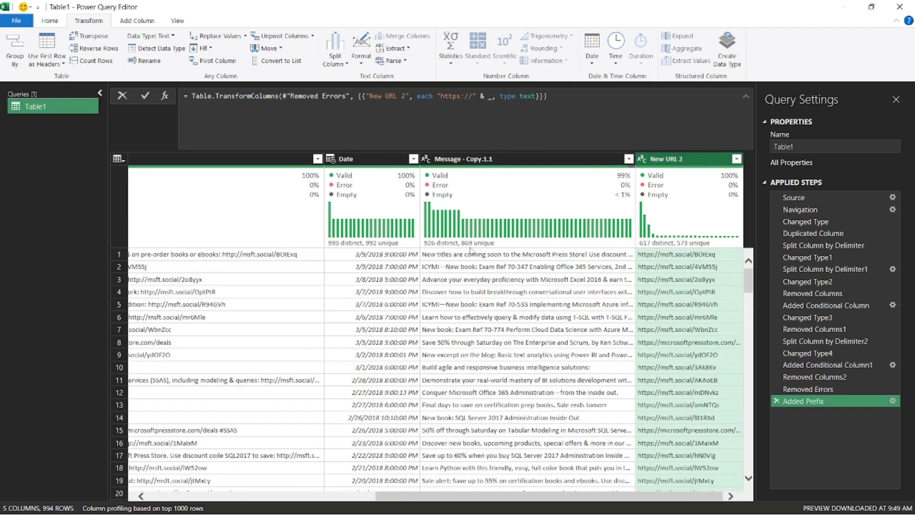
left_click(280, 163)
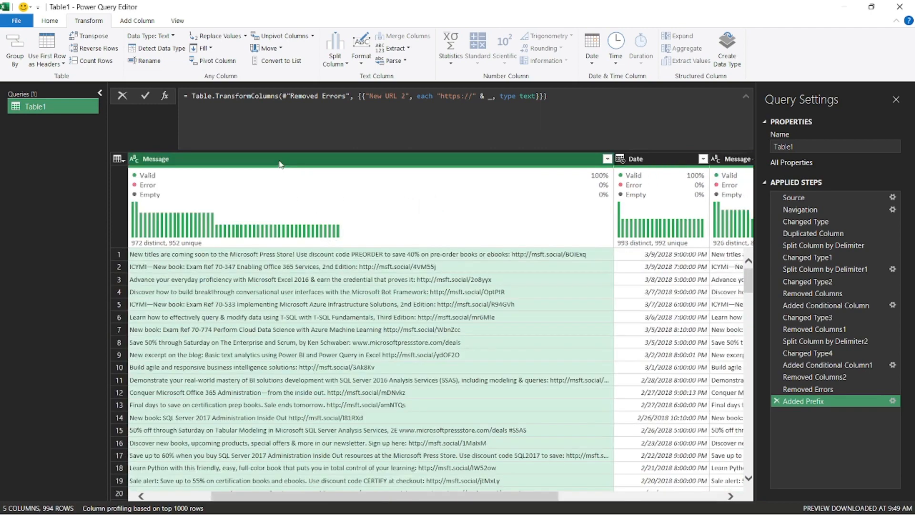
key("Delete")
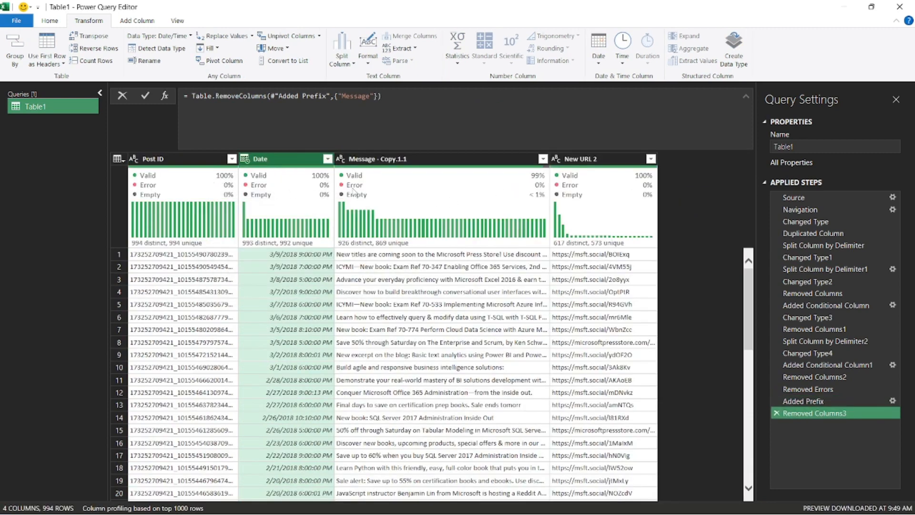
Look at the source messages in the Extract Link from text workbook in Excel and return to the Power Query Editor.
mouse_move(355, 193)
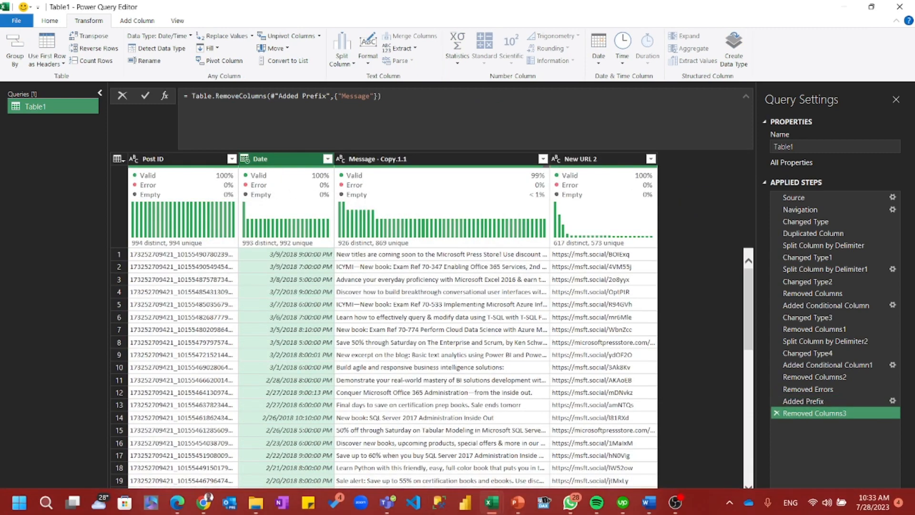
mouse_move(487, 503)
left_click(441, 462)
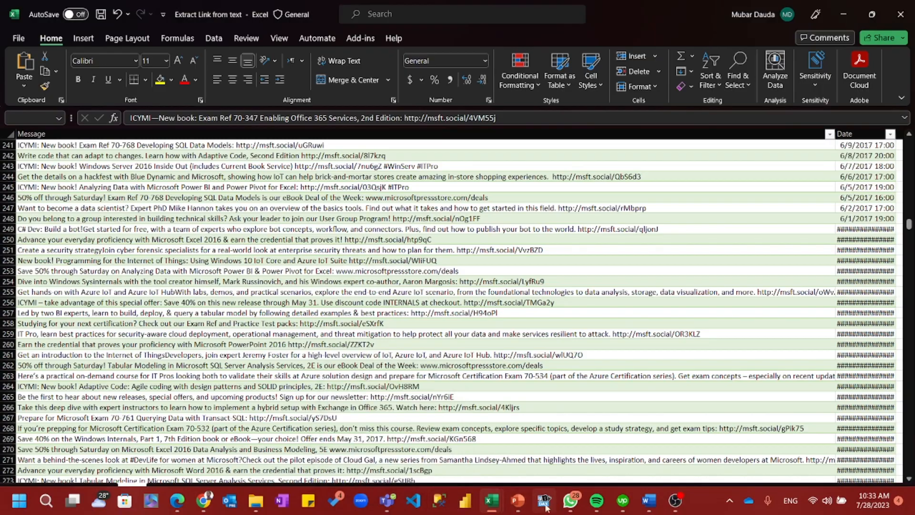
mouse_move(492, 501)
left_click(521, 460)
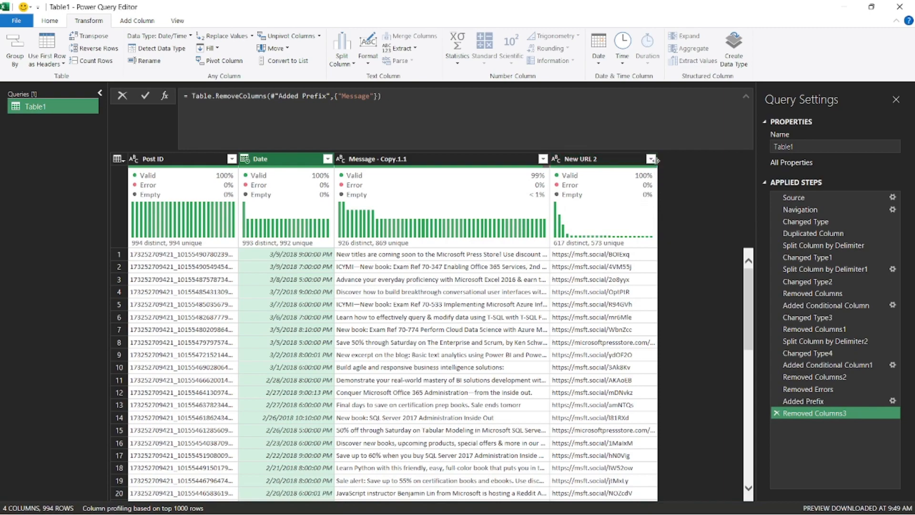
Widen the New URL 2 column to fit its contents and check the addresses further down the table.
double_click(658, 324)
scroll(639, 453, "down", 20)
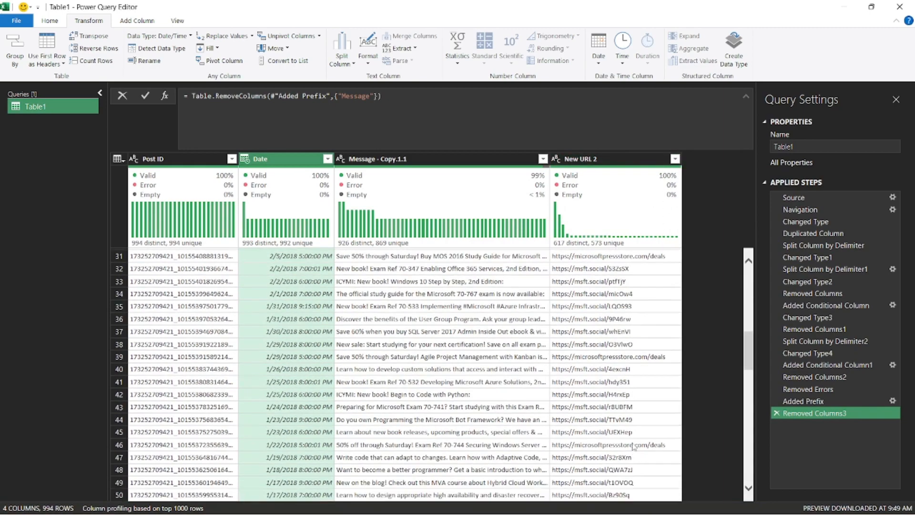
scroll(633, 445, "down", 20)
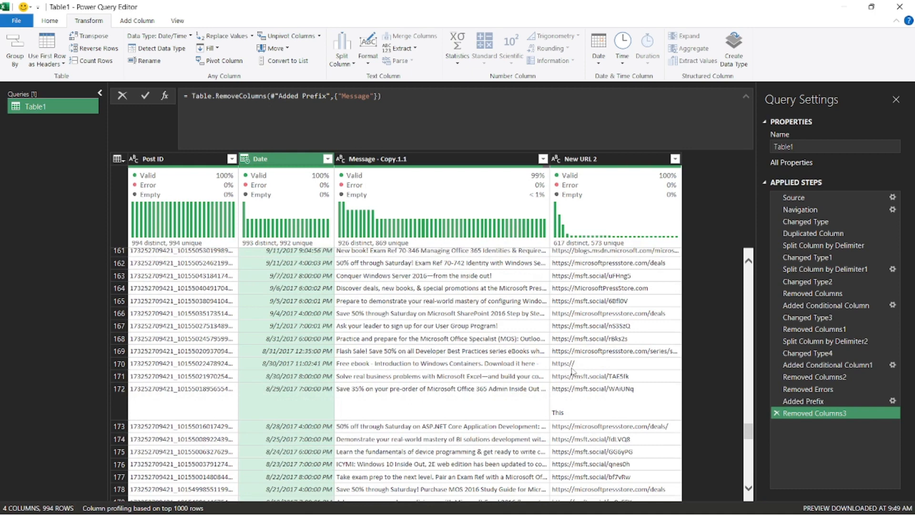
left_click(571, 417)
scroll(585, 391, "down", 4)
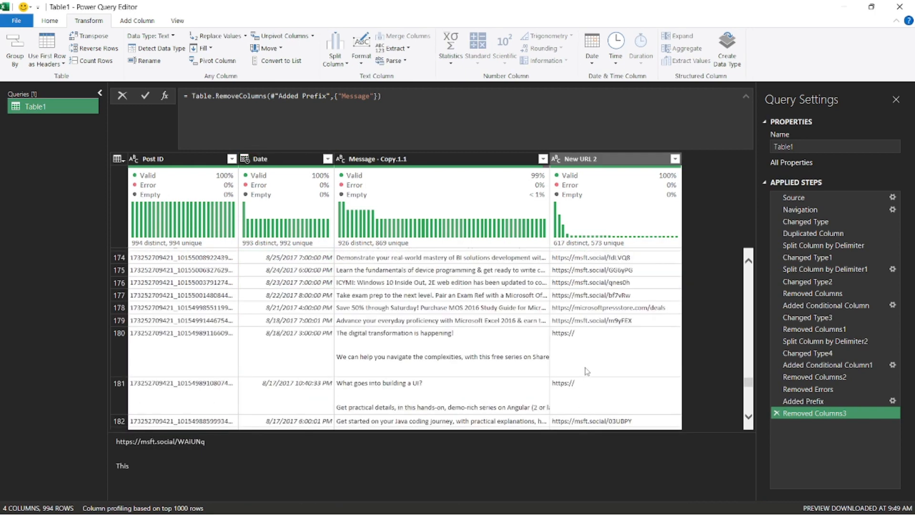
left_click(577, 357)
left_click(424, 351)
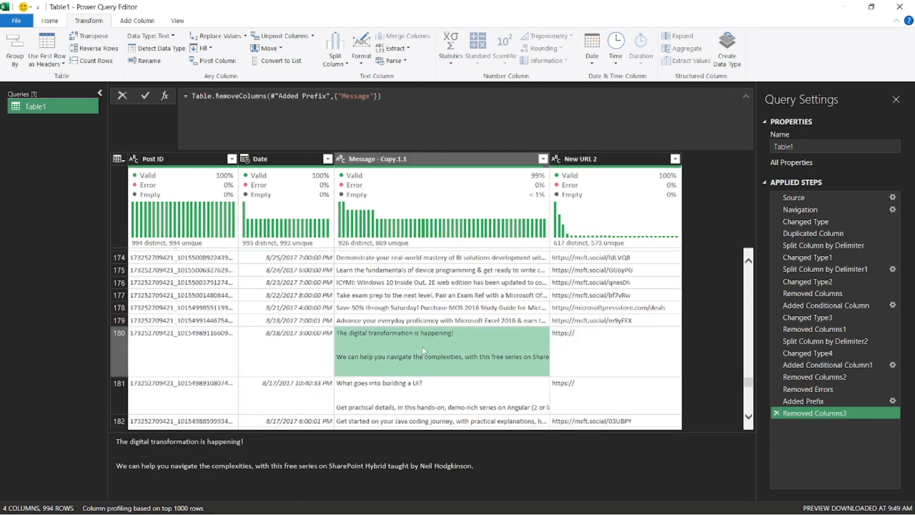
left_click(594, 346)
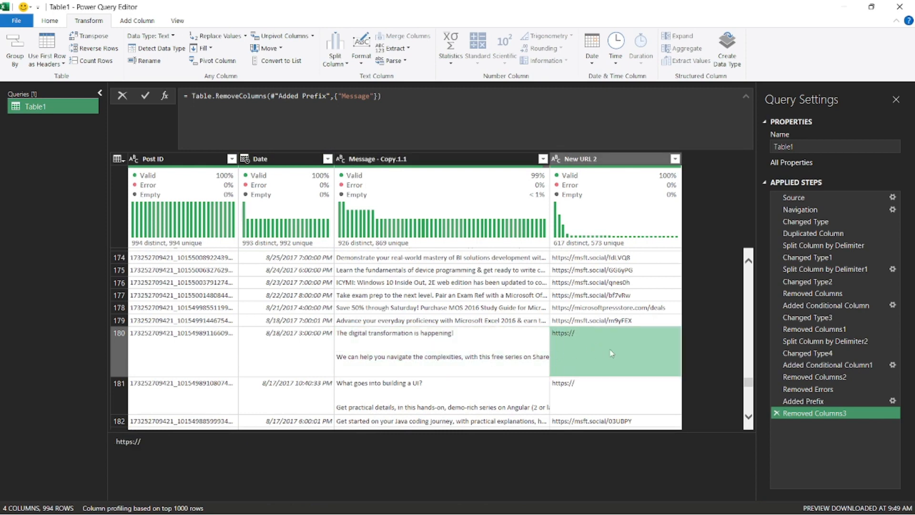
left_click(503, 354)
left_click(597, 395)
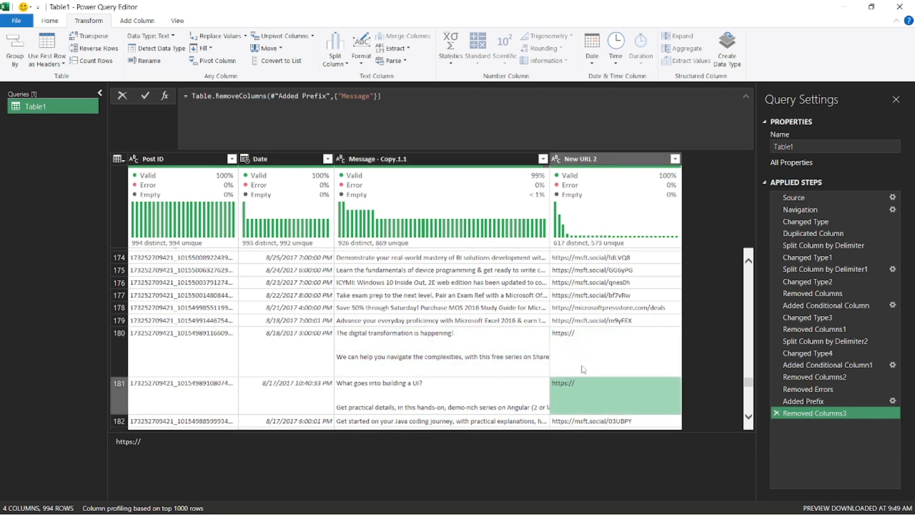
Check the New URL 2 values from row 180 down to about row 245 for incomplete addresses and trailing text.
scroll(584, 368, "down", 2)
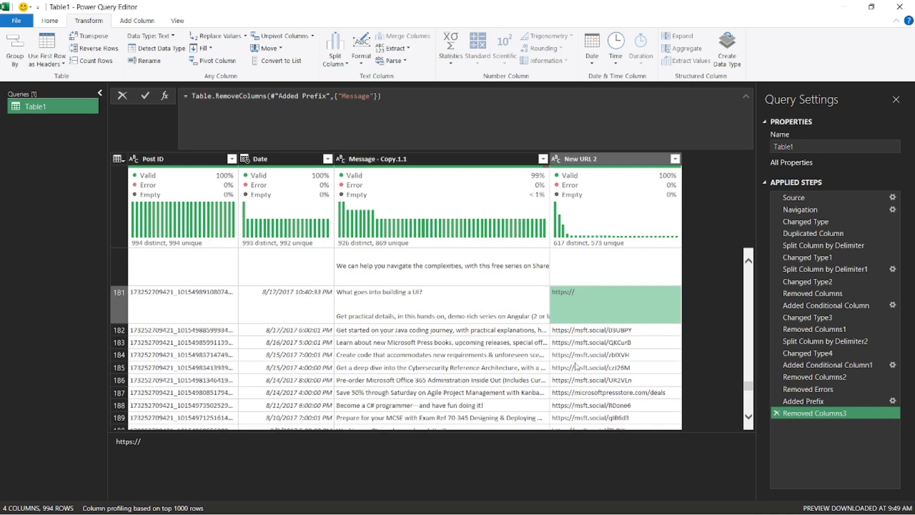
scroll(575, 367, "up", 2)
scroll(556, 361, "down", 4)
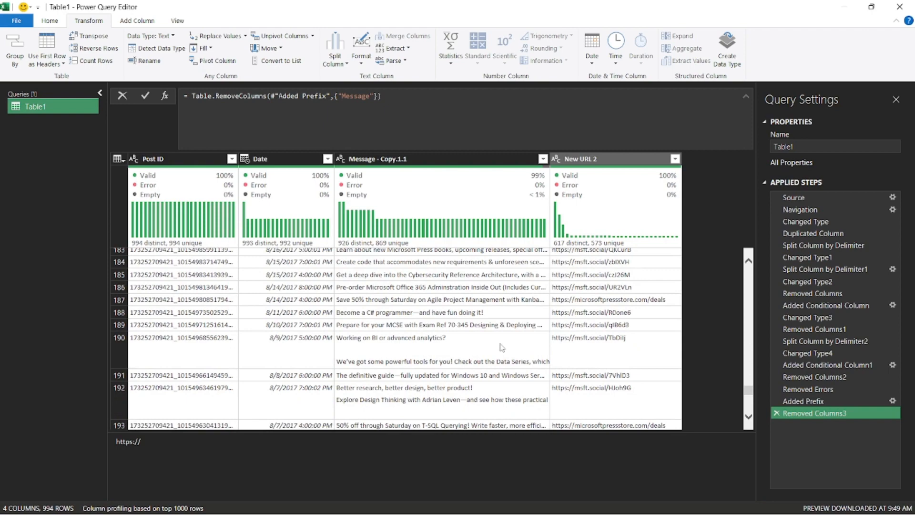
scroll(502, 347, "up", 2)
left_click(470, 272)
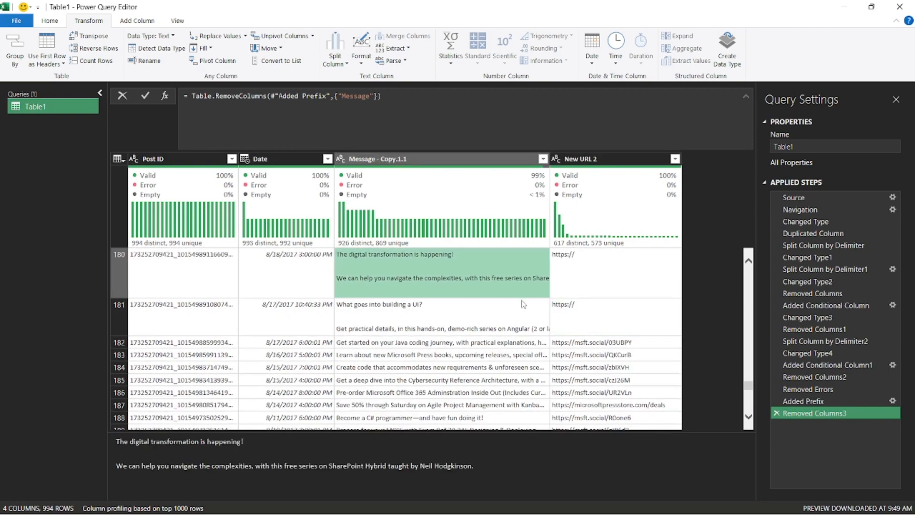
left_click(591, 319)
scroll(591, 319, "down", 15)
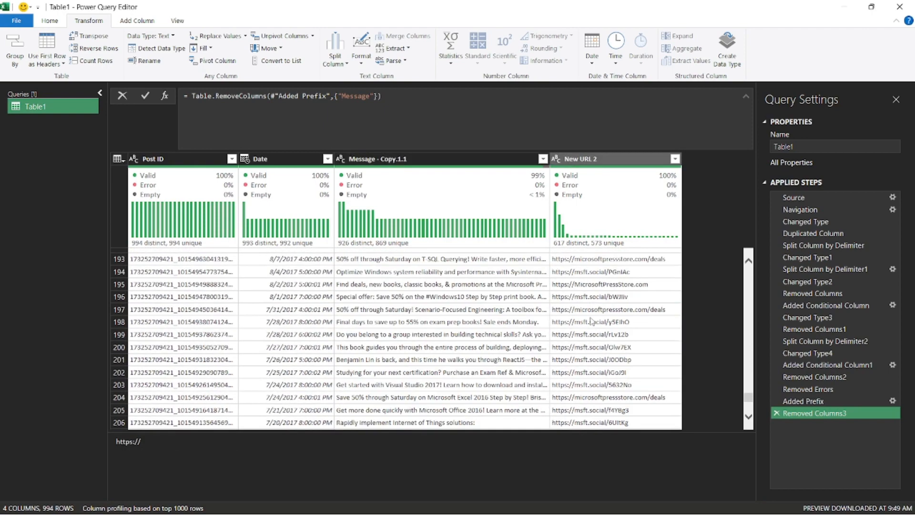
scroll(591, 321, "up", 1)
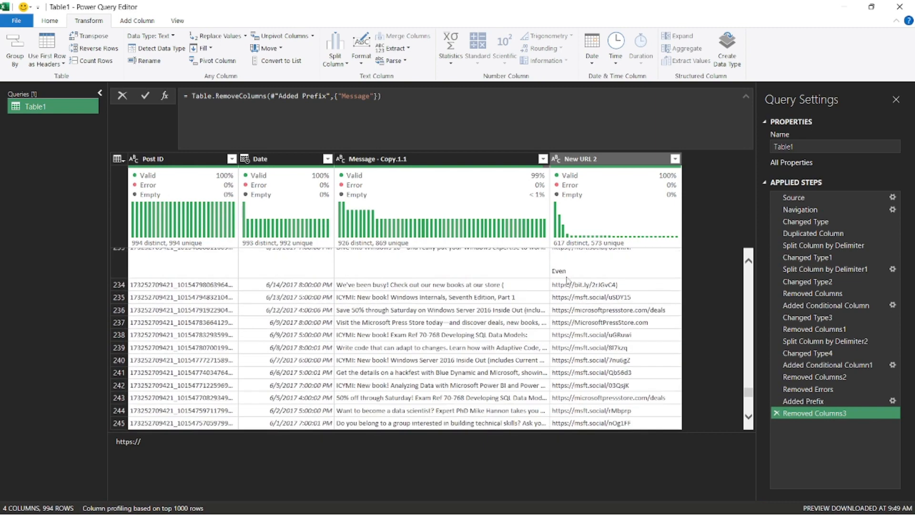
scroll(568, 276, "up", 14)
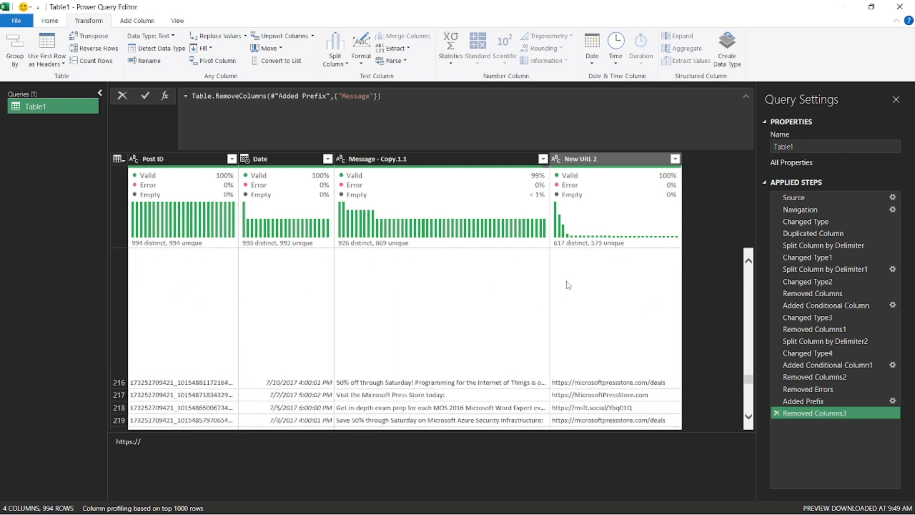
Split the New URL 2 column at the left-most occurrence of the custom delimiter #clf.
left_click(581, 162)
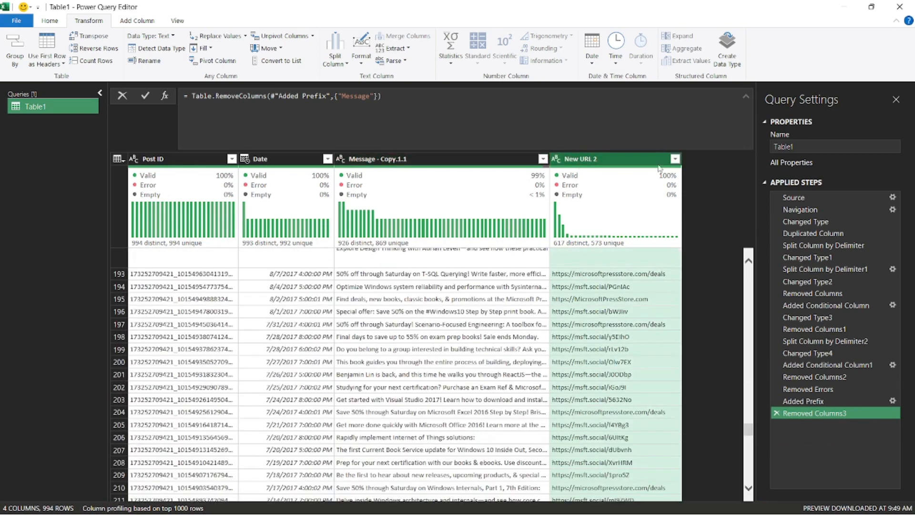
right_click(631, 167)
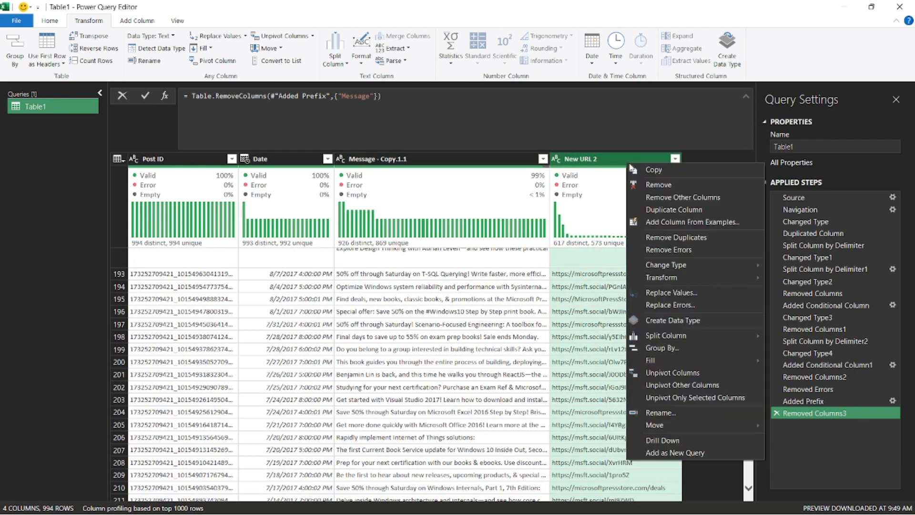
mouse_move(694, 336)
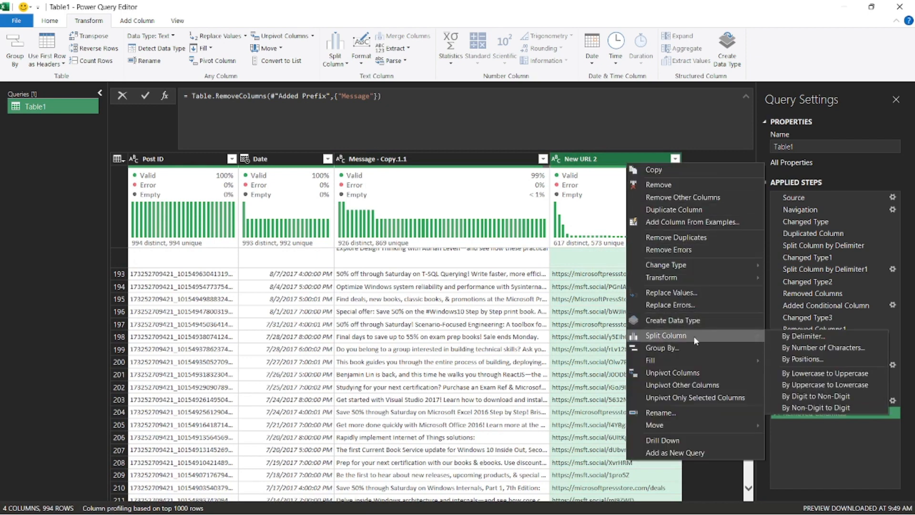
left_click(777, 335)
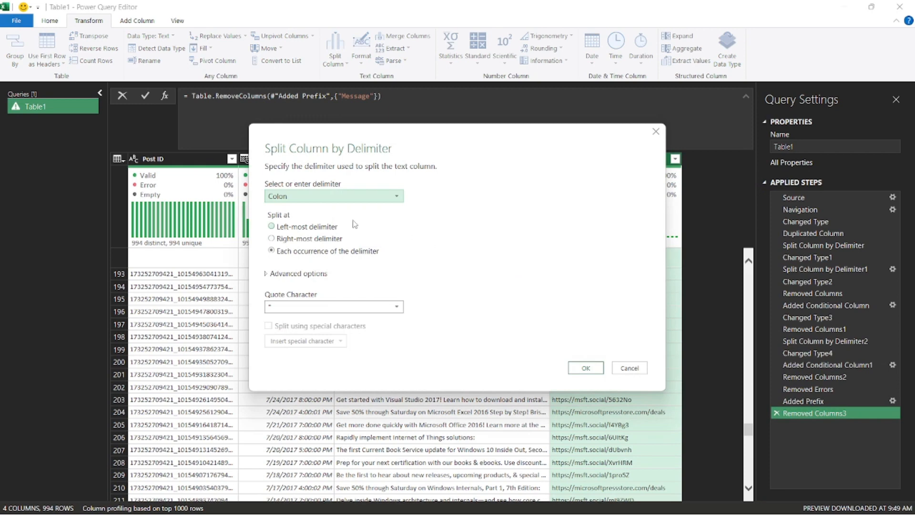
left_click(320, 226)
left_click(331, 195)
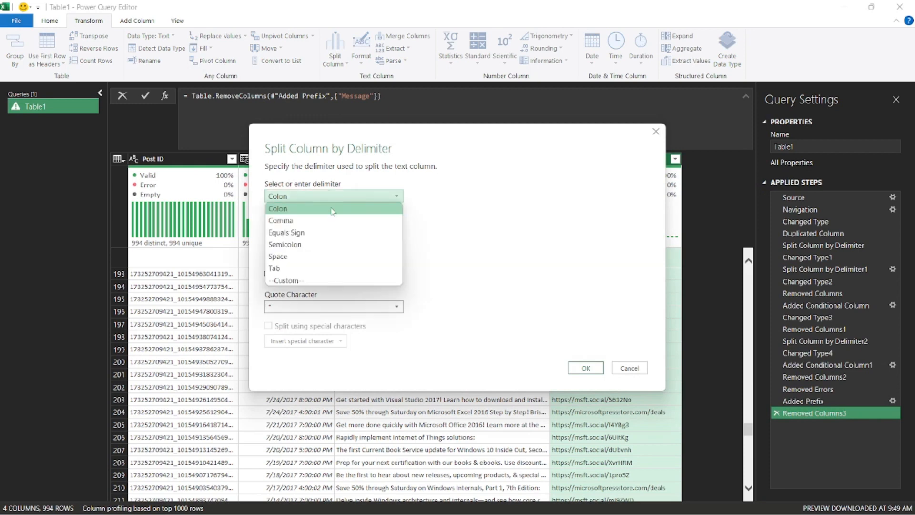
left_click(330, 283)
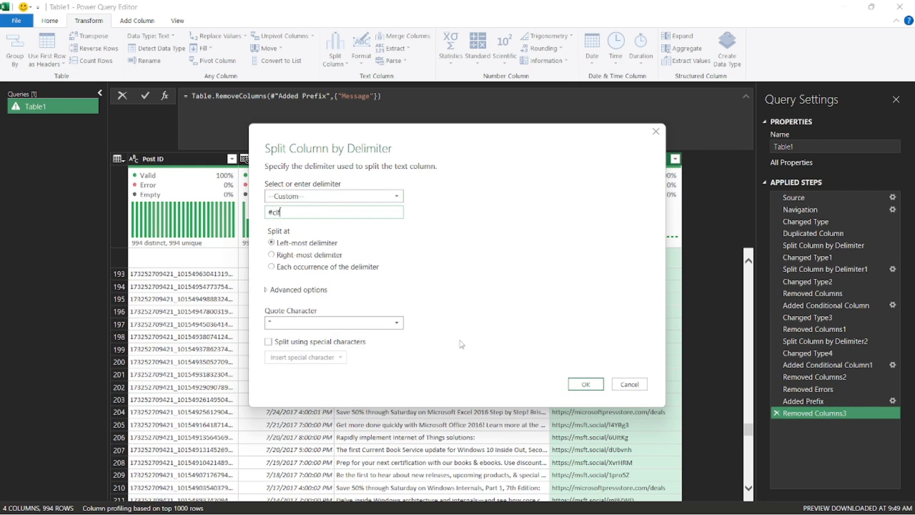
left_click(586, 384)
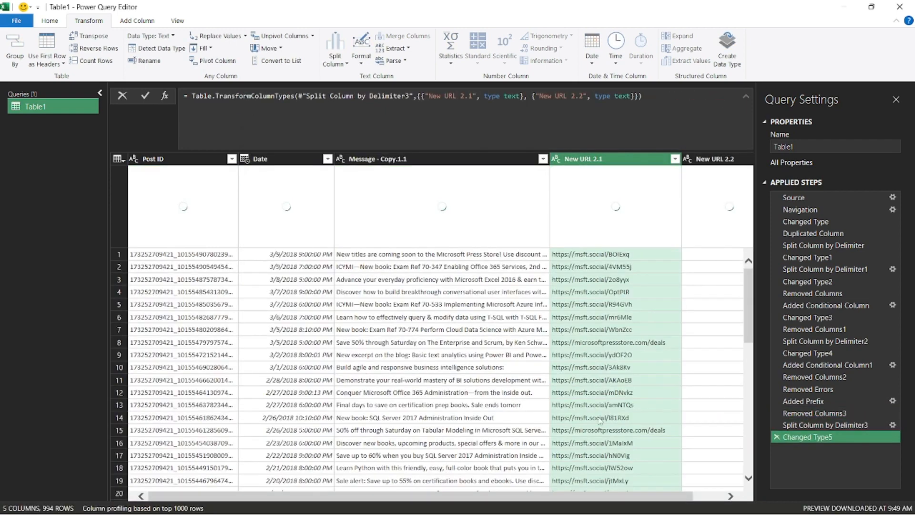
Examine the distinct values of the New URL 2.2 column and the formula of the Split Column by Delimiter3 step.
left_click_drag(482, 500, 514, 500)
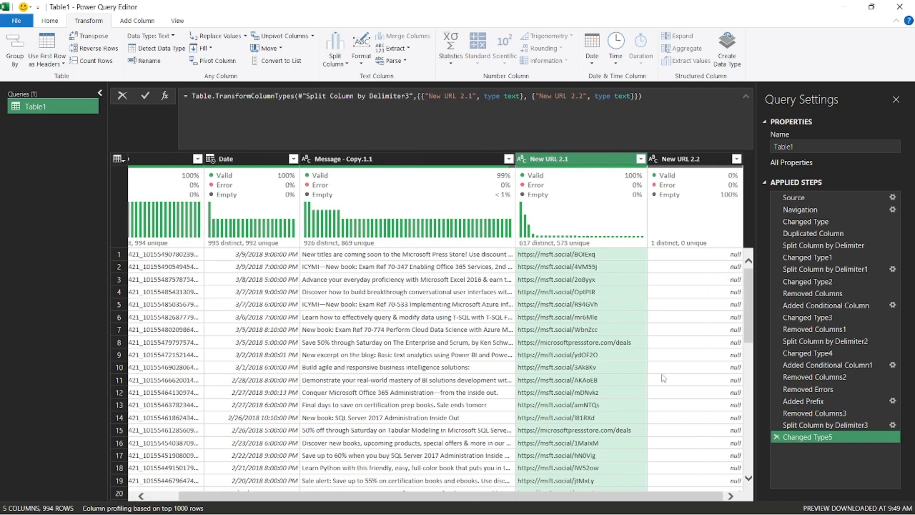
left_click(737, 161)
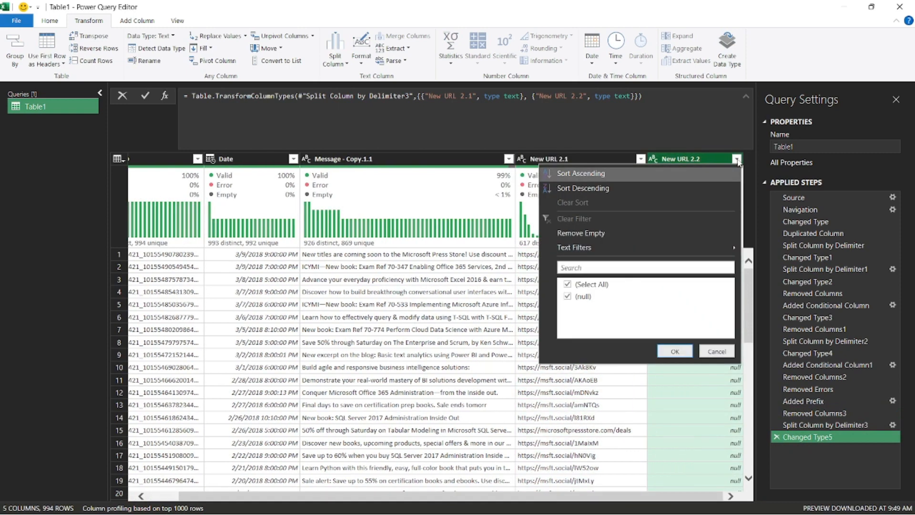
left_click(721, 353)
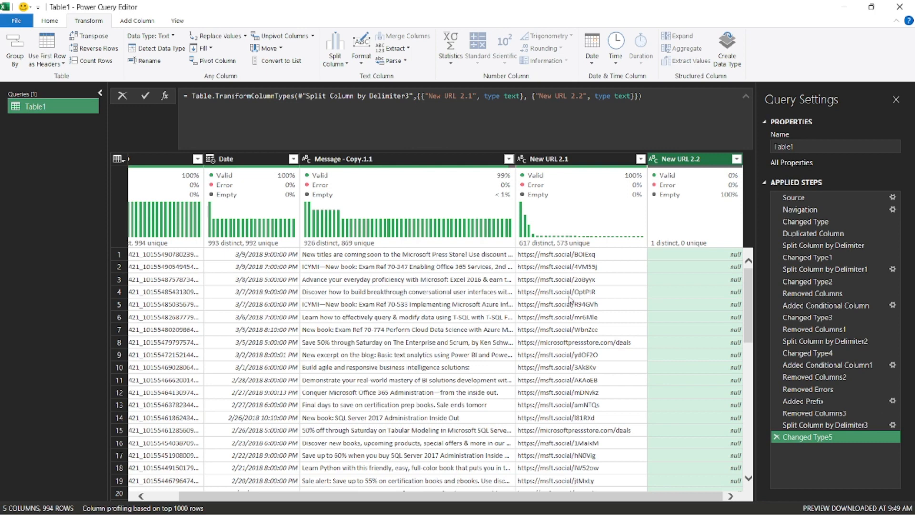
left_click(817, 425)
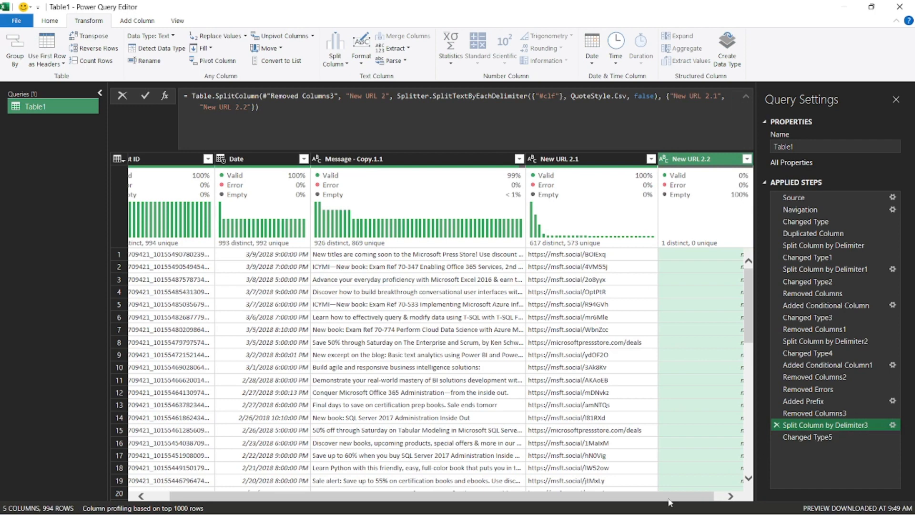
left_click(731, 495)
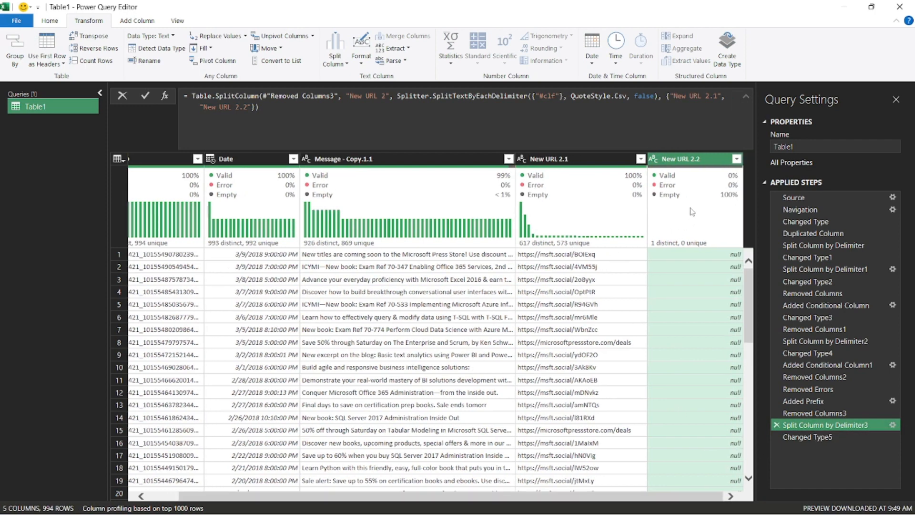
Delete the Changed Type5 and Split Column by Delimiter3 steps from the query.
left_click(809, 438)
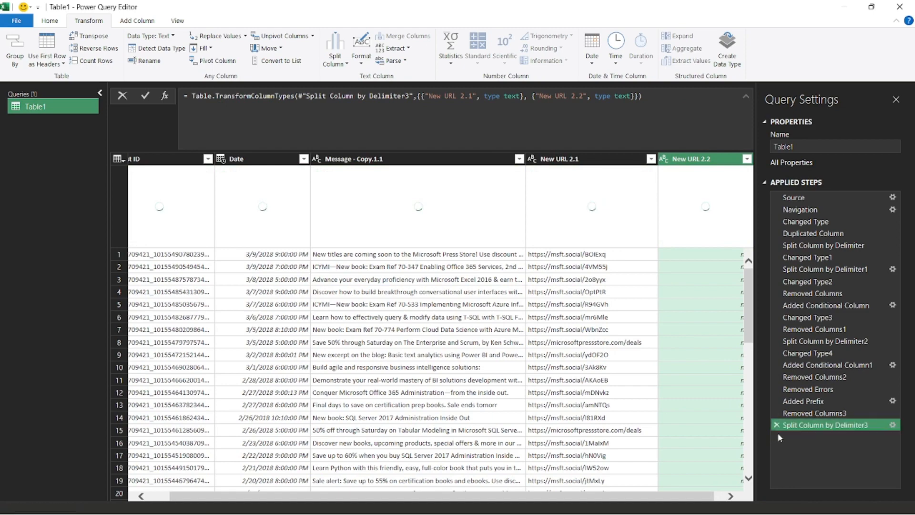
left_click(777, 435)
left_click(777, 428)
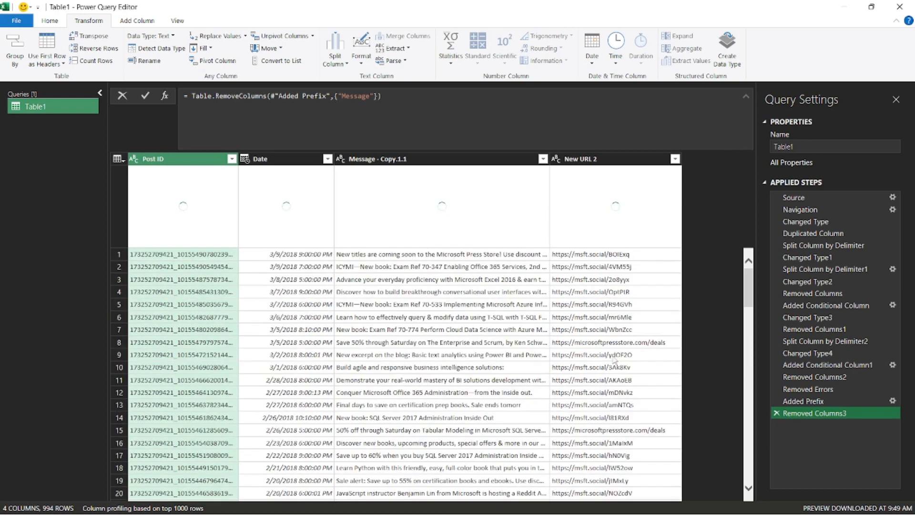
left_click(609, 343)
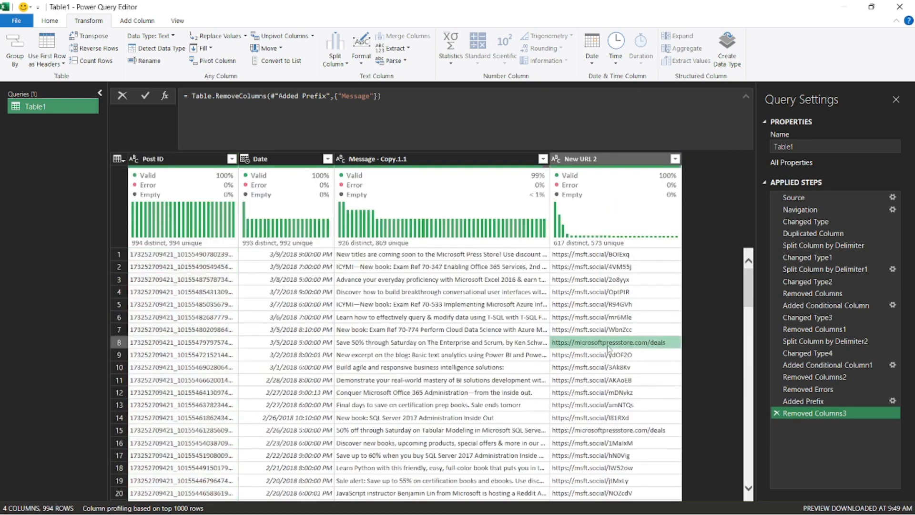
left_click(542, 159)
left_click(675, 159)
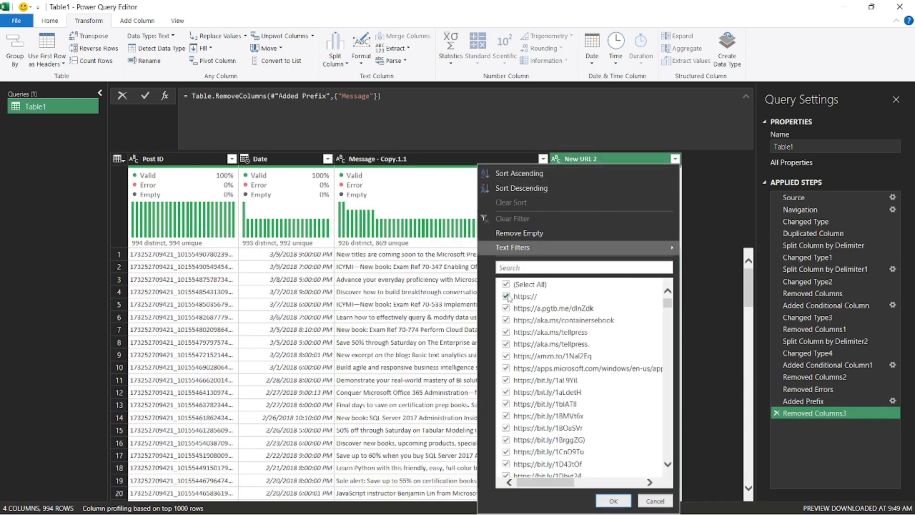
left_click(509, 298)
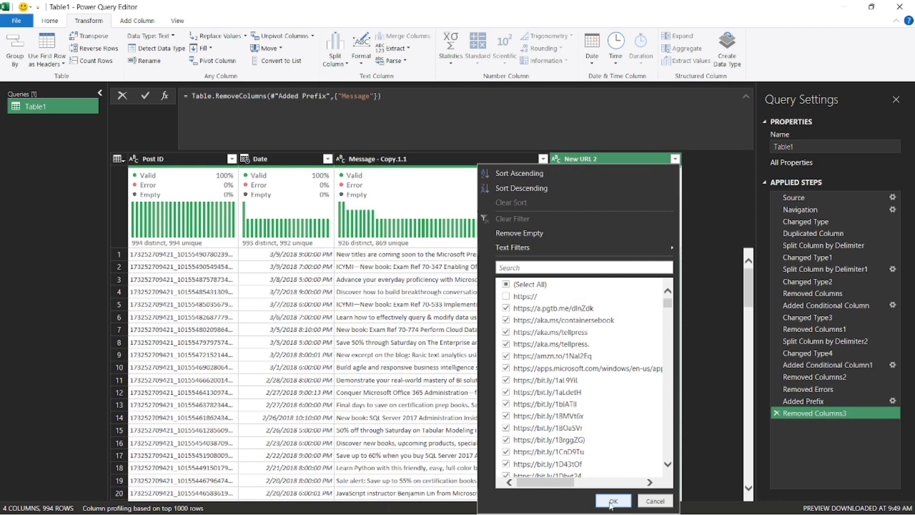
left_click(613, 501)
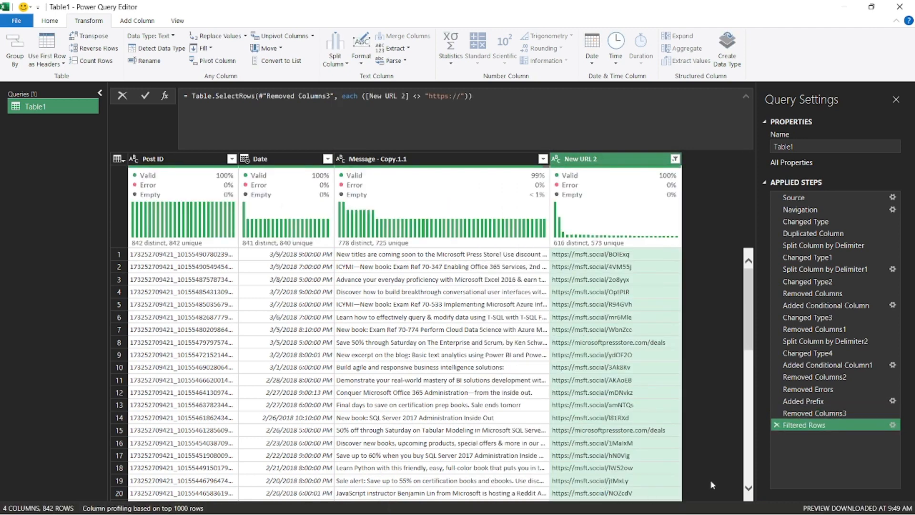
left_click_drag(751, 305, 735, 261)
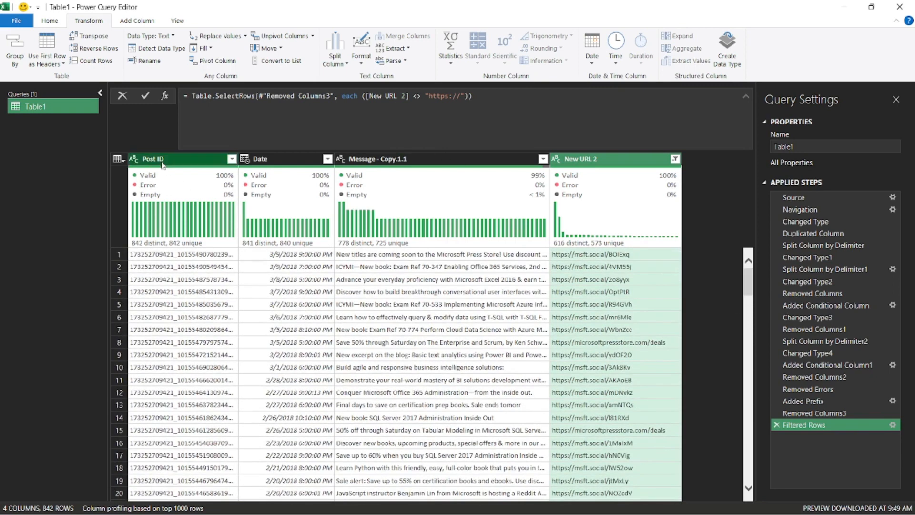
Change the data type of the Date column from date/time to Date.
left_click(246, 159)
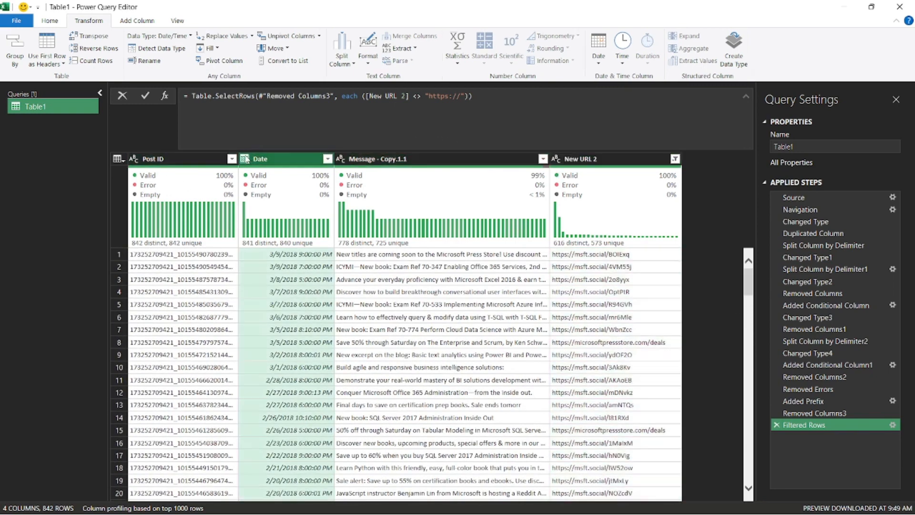
left_click(245, 159)
left_click(267, 249)
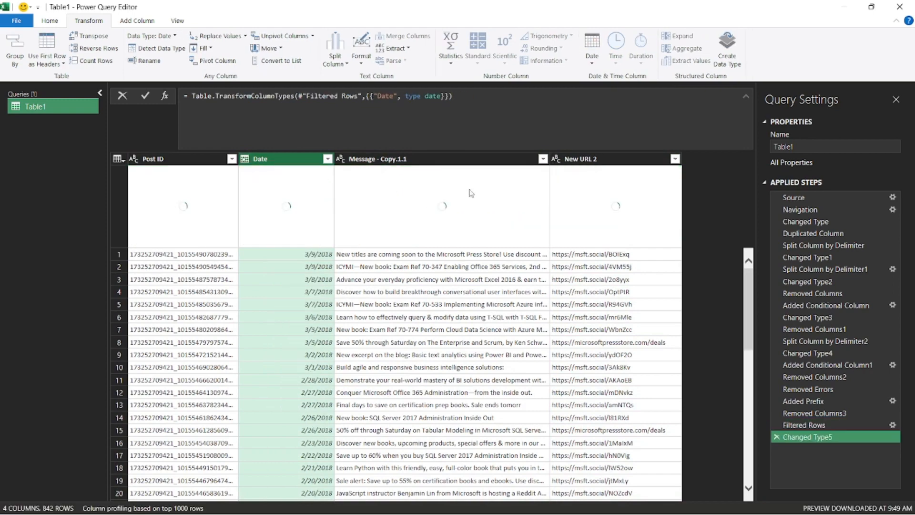
Widen the Message - Copy.1.1 column to fit its full text and select it.
double_click(550, 158)
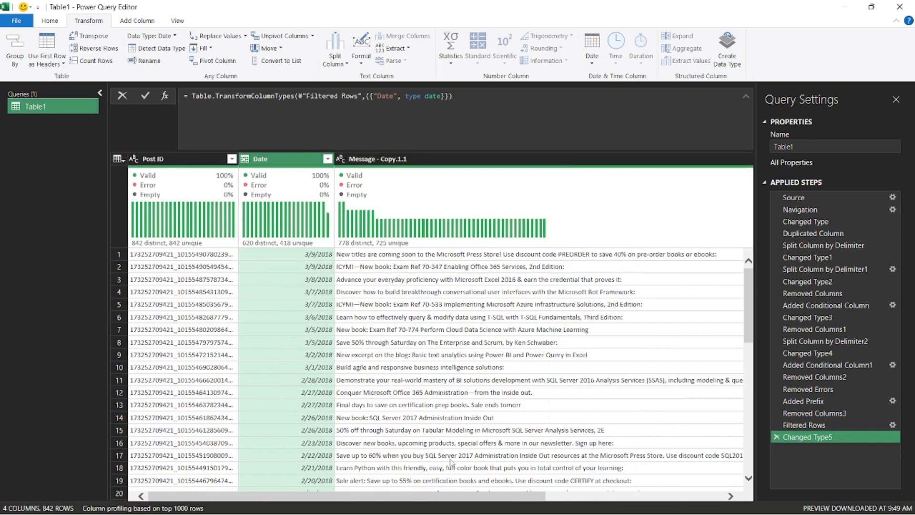
left_click_drag(459, 498, 605, 500)
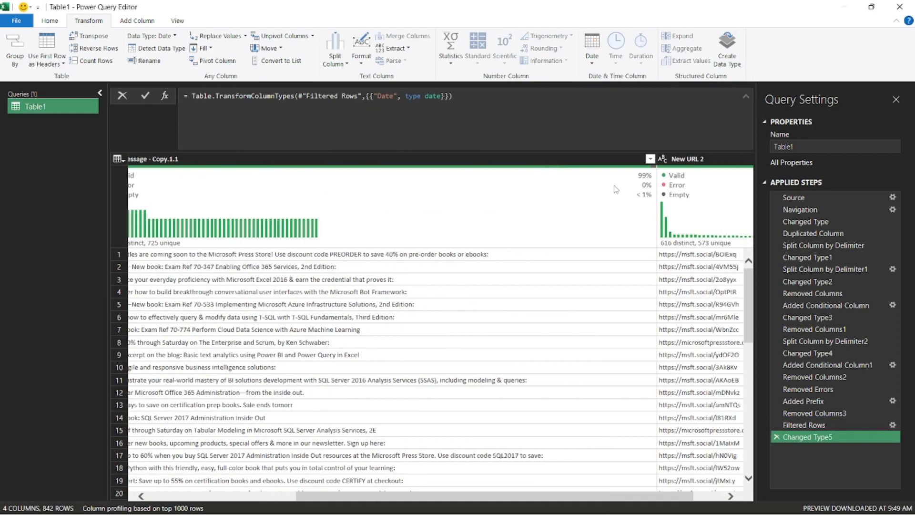
left_click(652, 164)
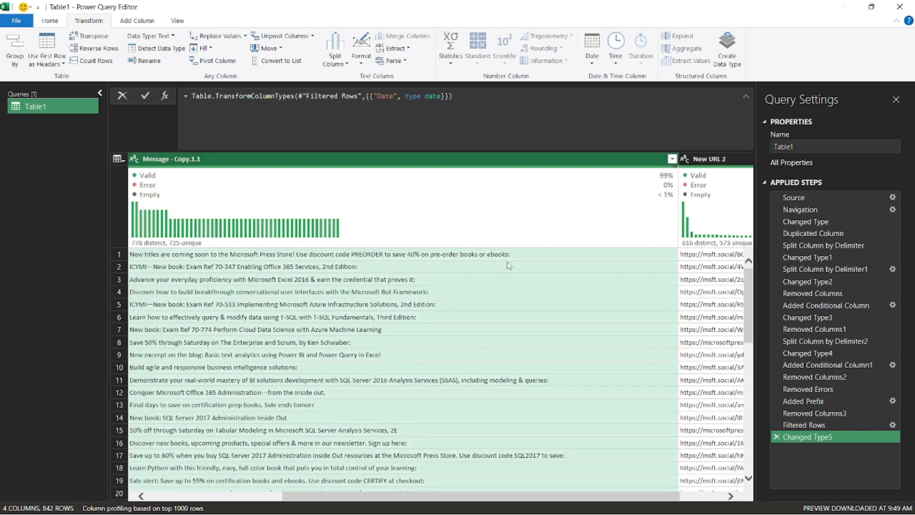
Filter the Message - Copy.1.1 column to only its blank values to inspect them, and clear that filter.
left_click(673, 159)
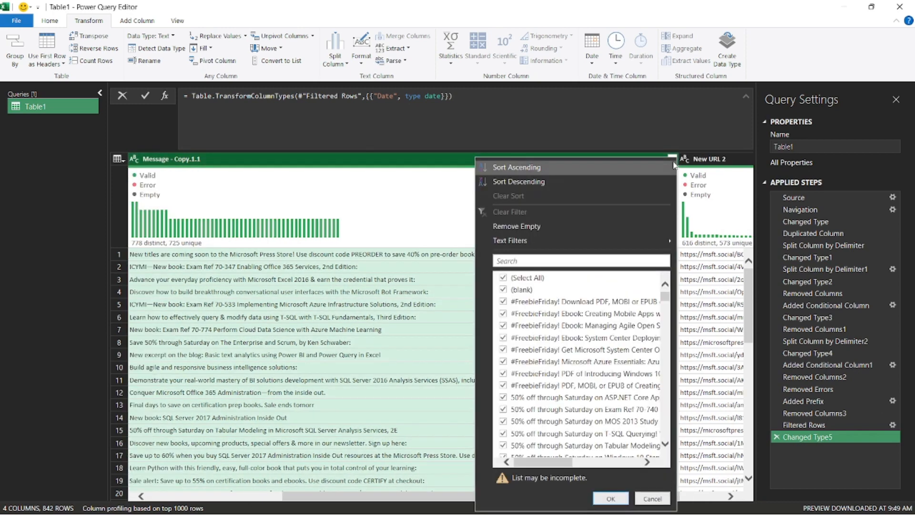
left_click(524, 289)
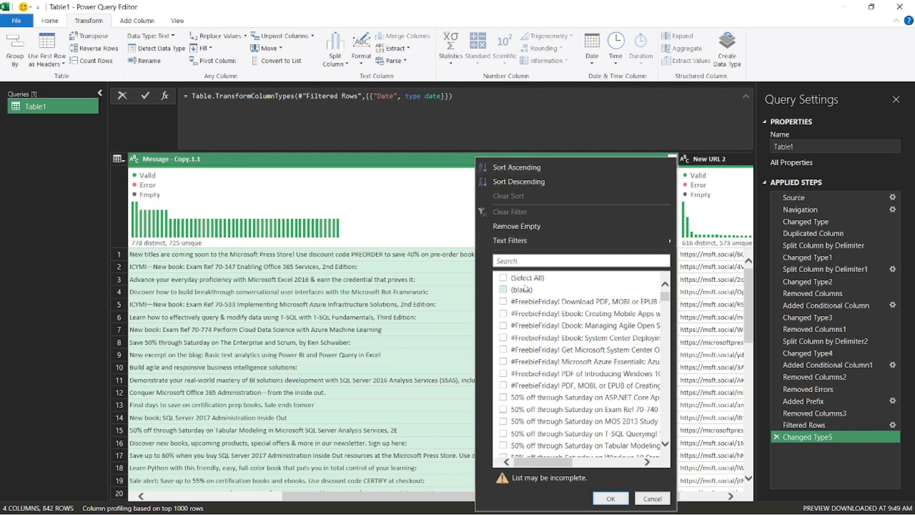
left_click(610, 498)
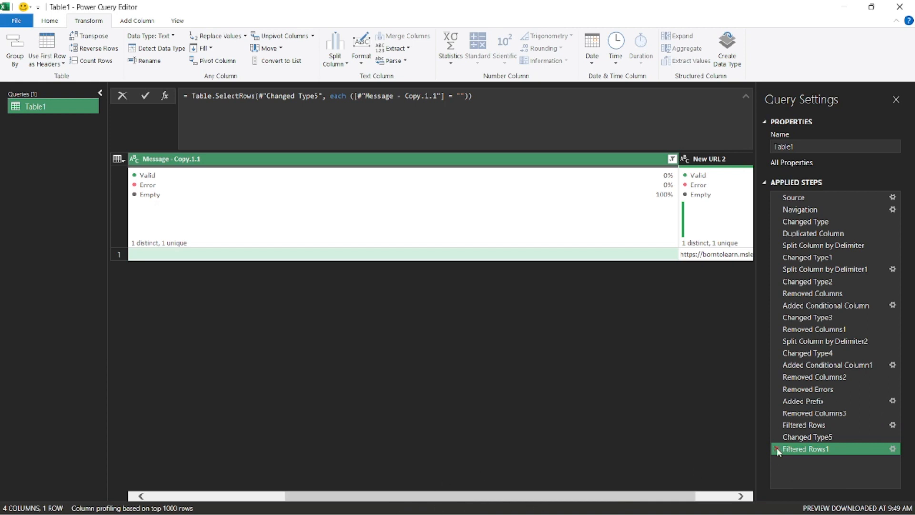
left_click(672, 159)
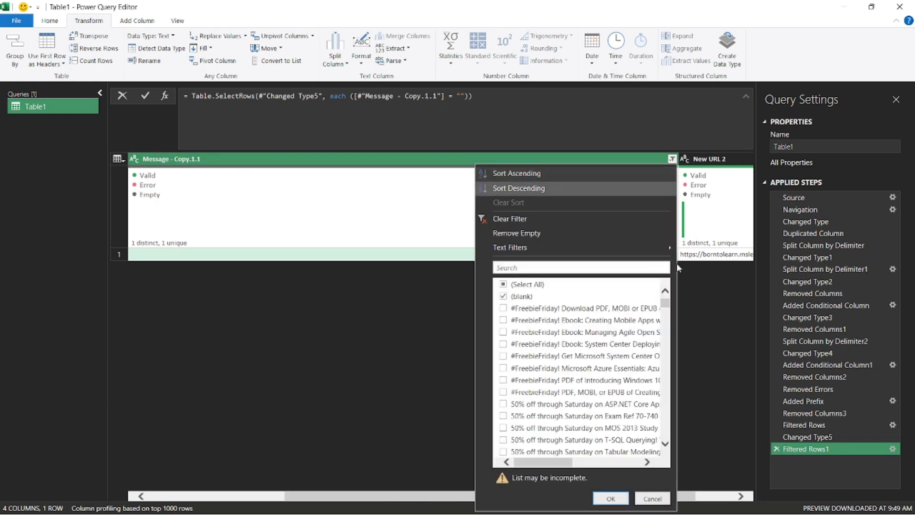
left_click(524, 219)
Filter the blank values out of the Message - Copy.1.1 column and delete the earlier Changed Type5 step.
left_click(672, 159)
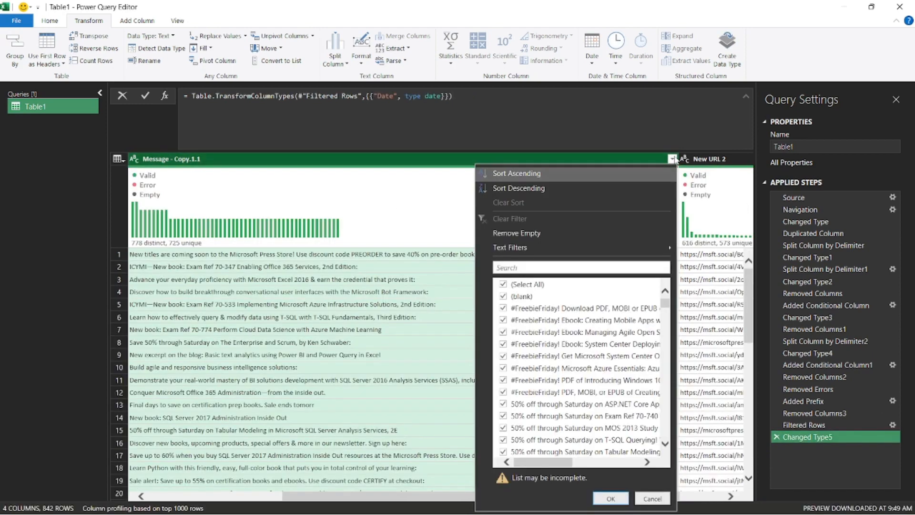
left_click(602, 499)
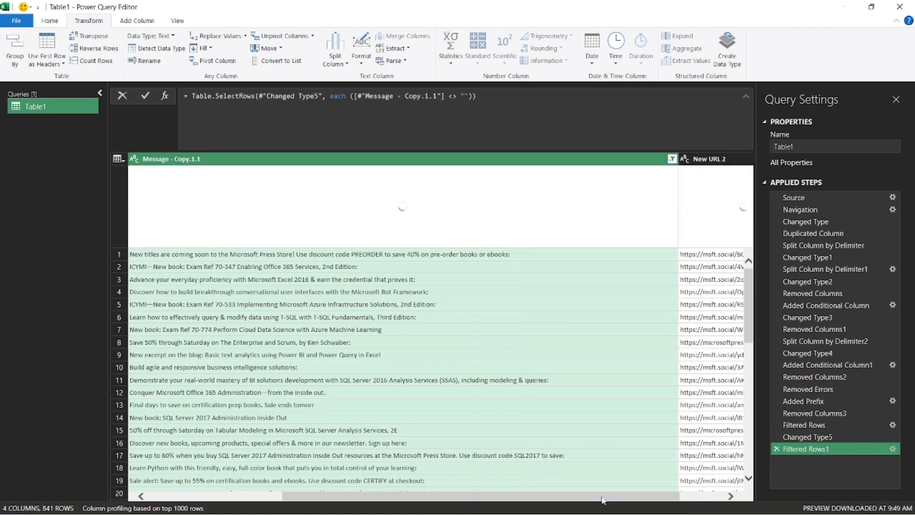
left_click(777, 437)
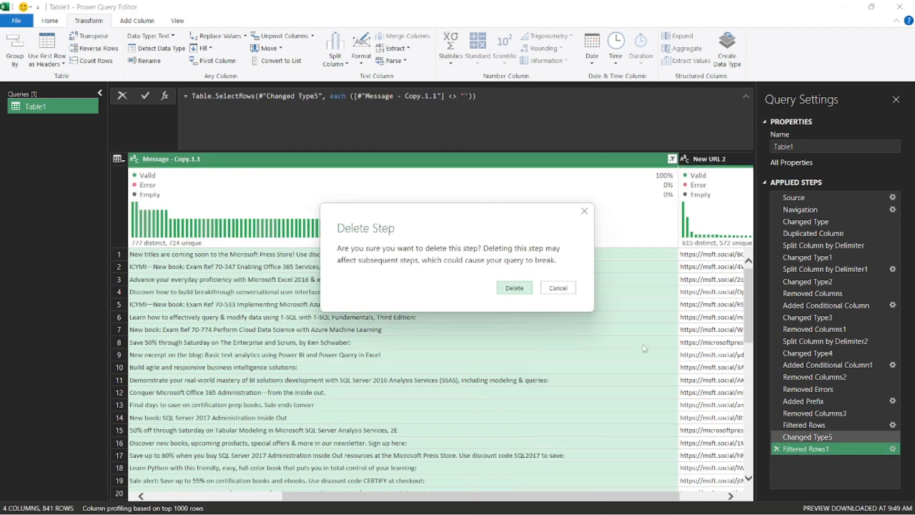
left_click(524, 290)
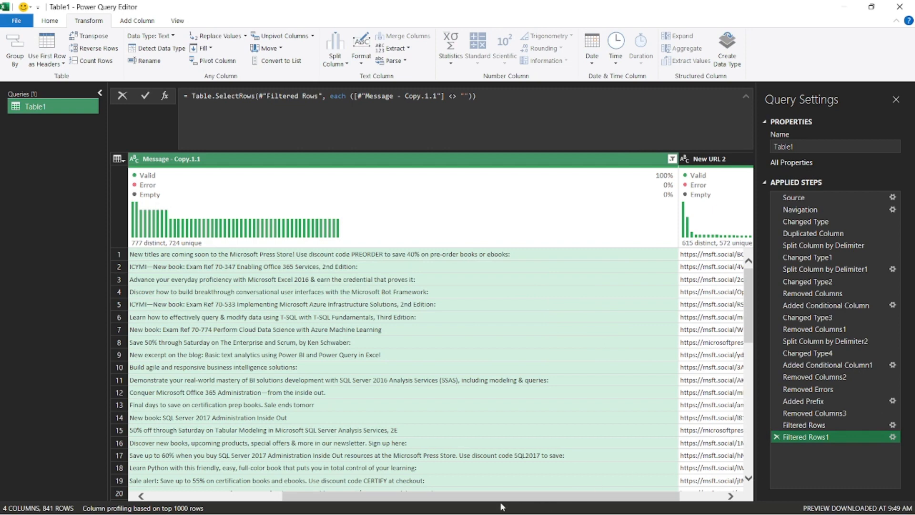
Change the Date column's data type to Date as a new step following the blank-message filter.
left_click_drag(354, 500, 228, 503)
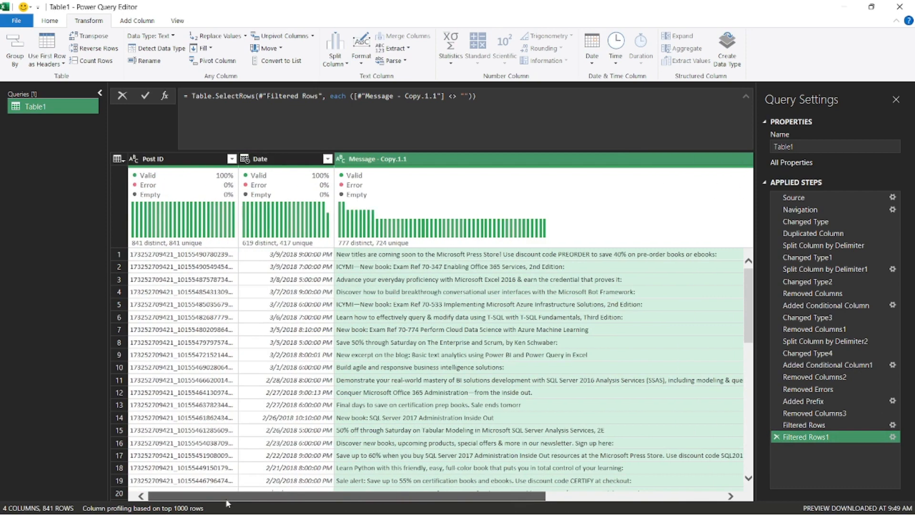
left_click(245, 159)
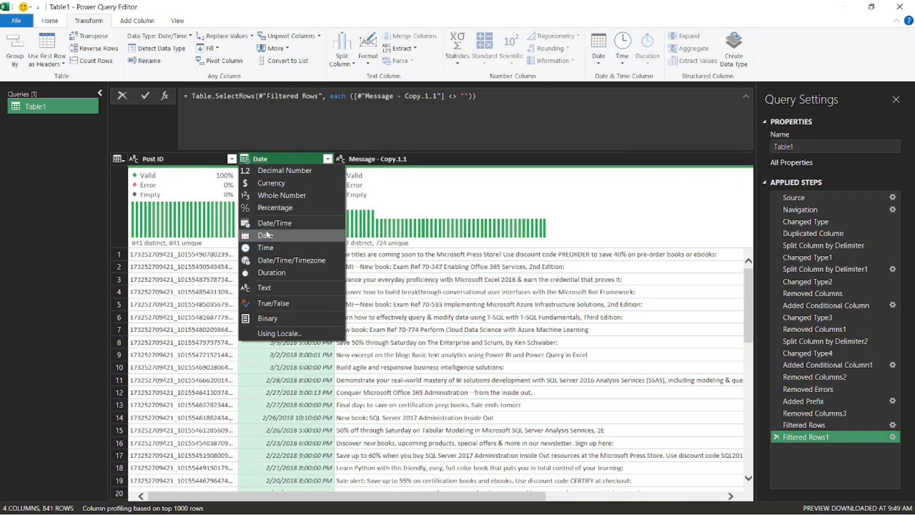
left_click(267, 234)
Replace every colon in the Message - Copy.1.1 column with nothing.
left_click(553, 162)
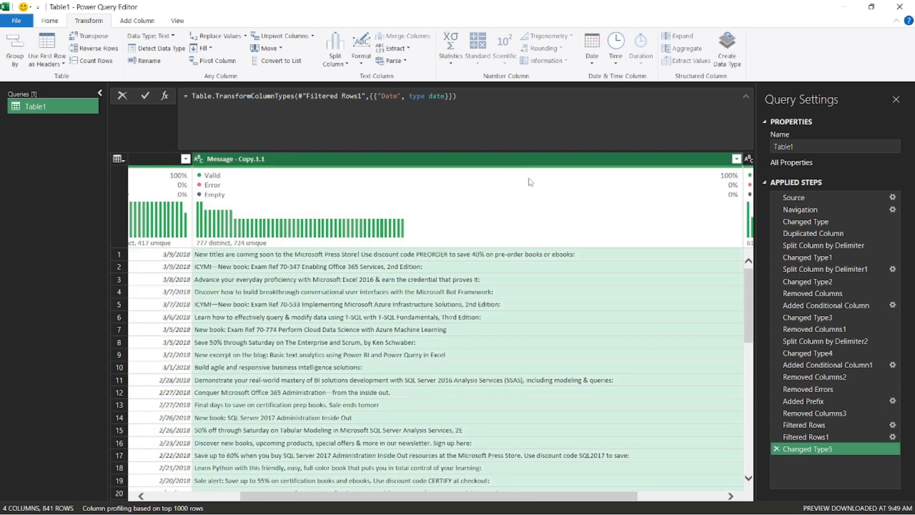
right_click(530, 163)
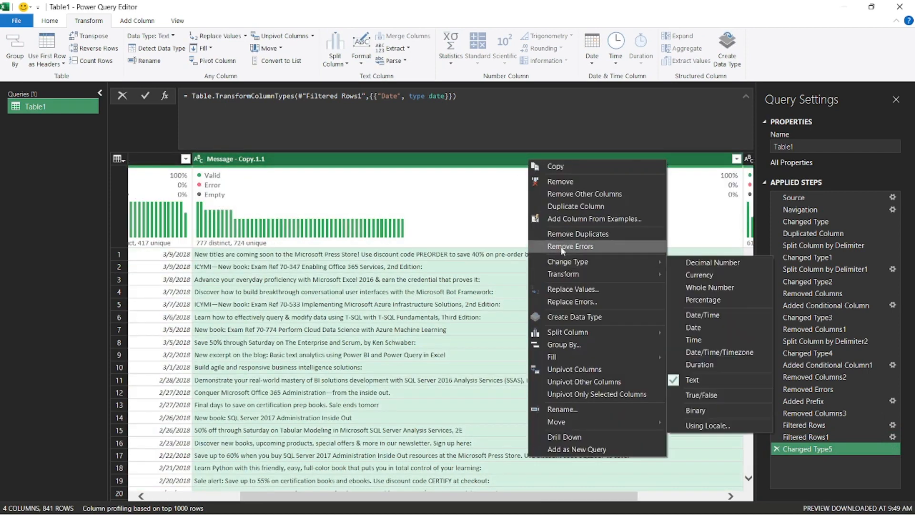
left_click(574, 289)
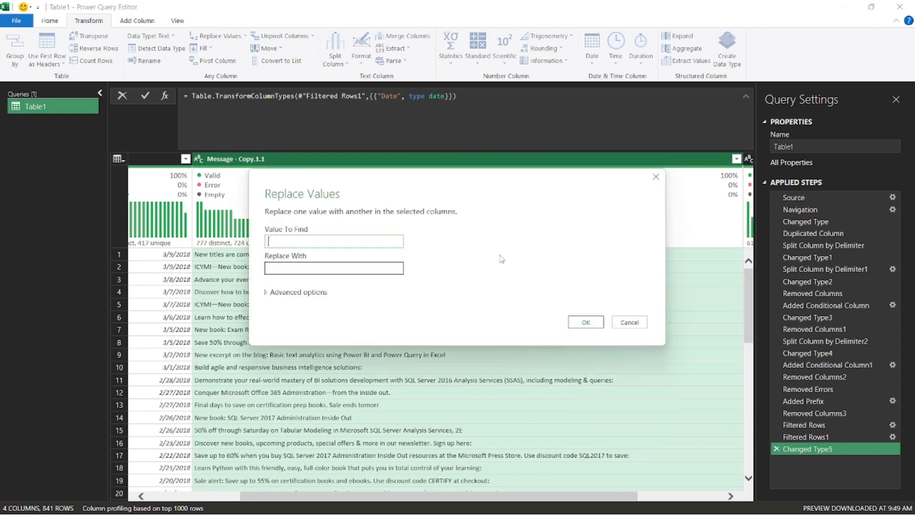
left_click(586, 323)
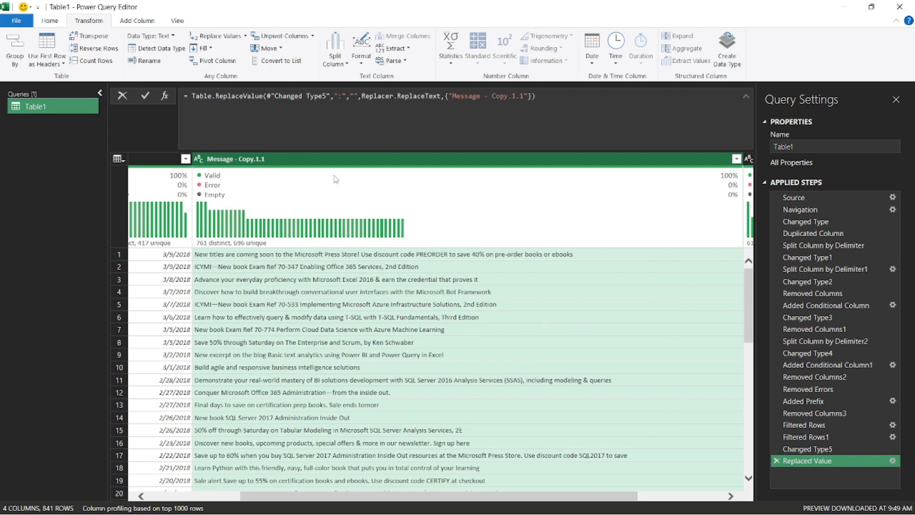
Rename the Message - Copy.1.1 column as Message and the New URL 2 column as URL.
double_click(339, 159)
type("M")
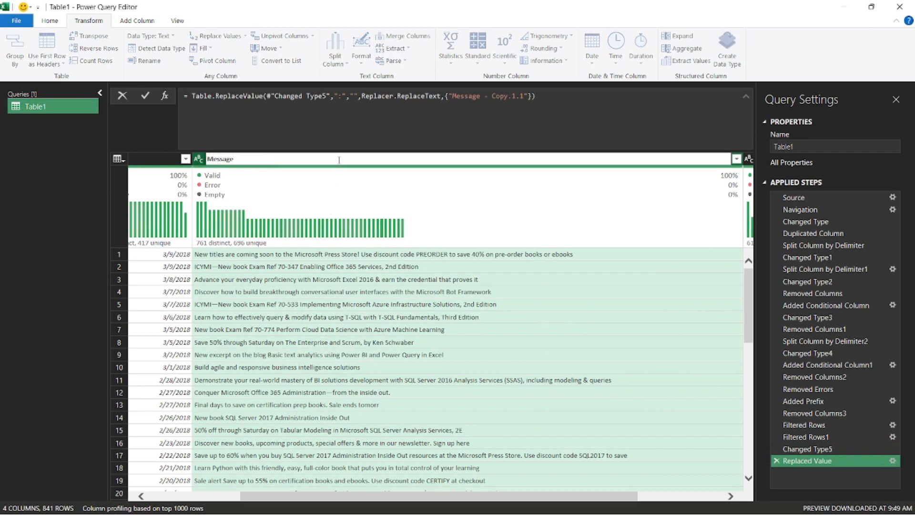
type("essage")
key("Return")
left_click_drag(444, 504, 492, 503)
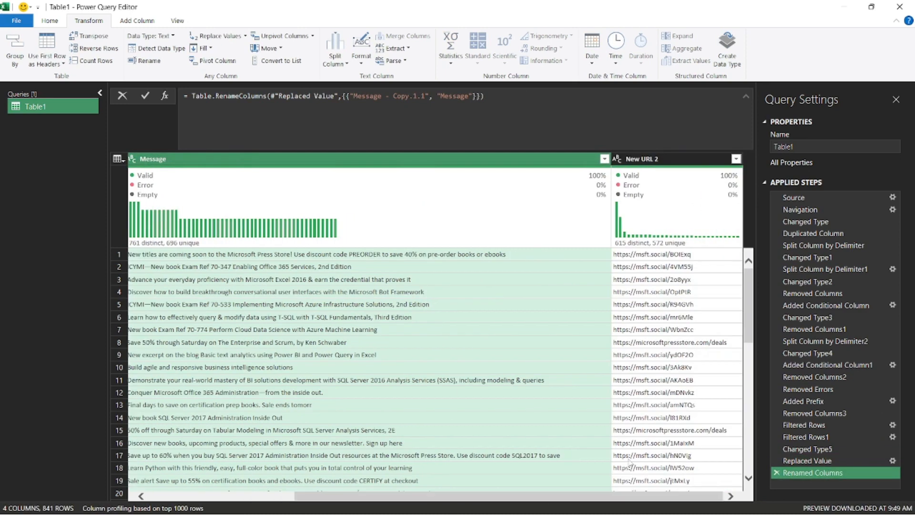
double_click(651, 159)
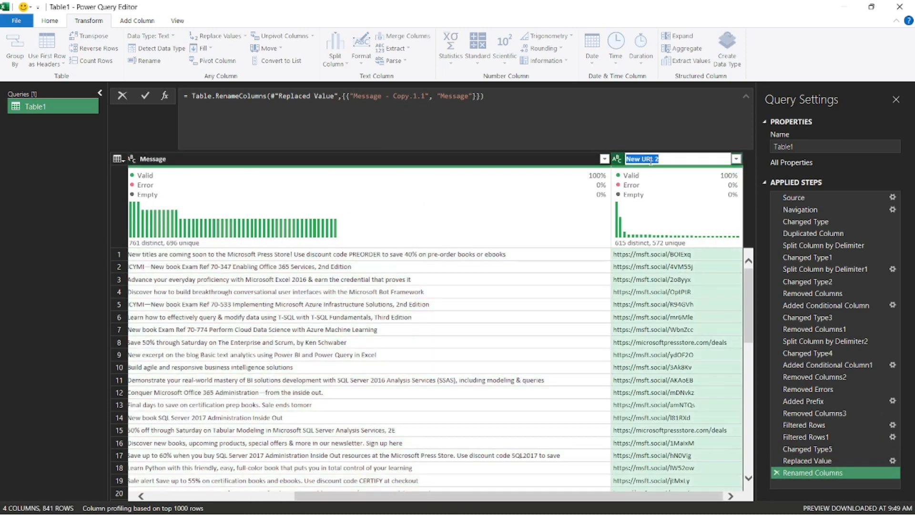
type("URL")
key("Return")
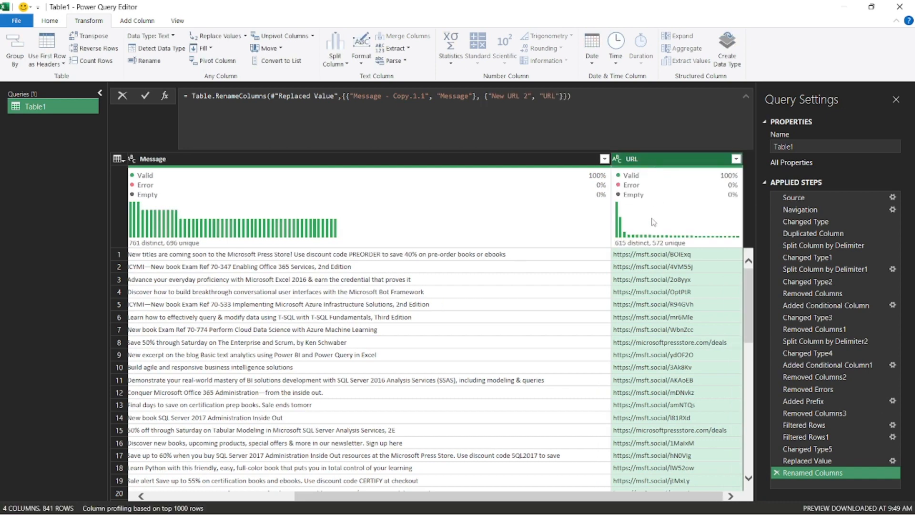
Widen the Post ID column to show the full IDs and look over all the cleaned columns.
left_click_drag(503, 504, 279, 505)
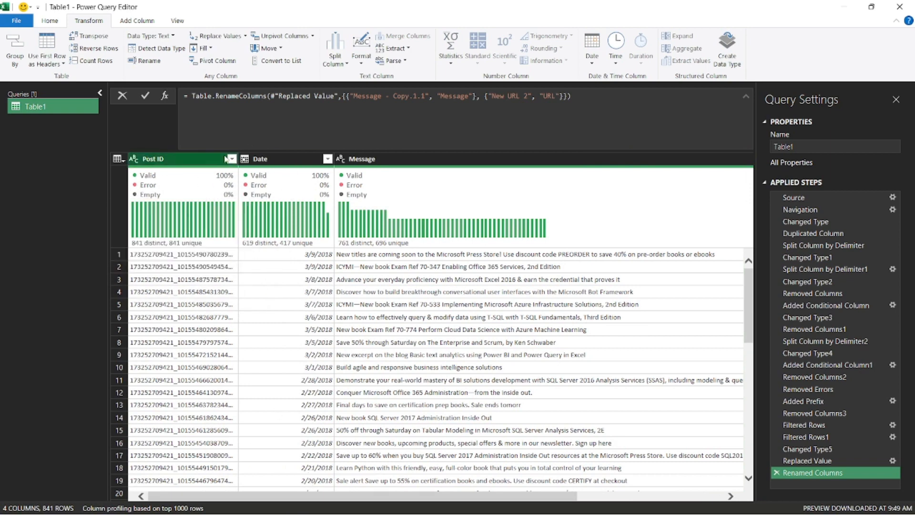
left_click_drag(239, 162, 264, 170)
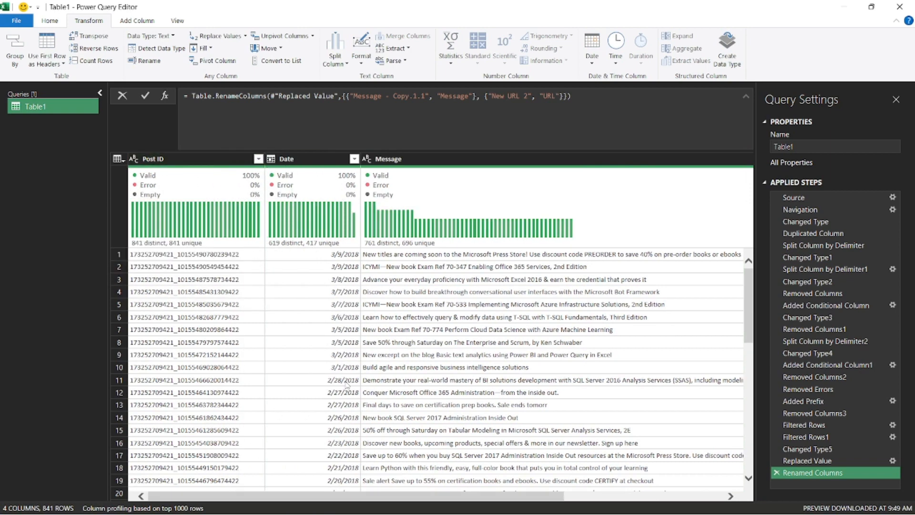
left_click_drag(349, 497, 509, 497)
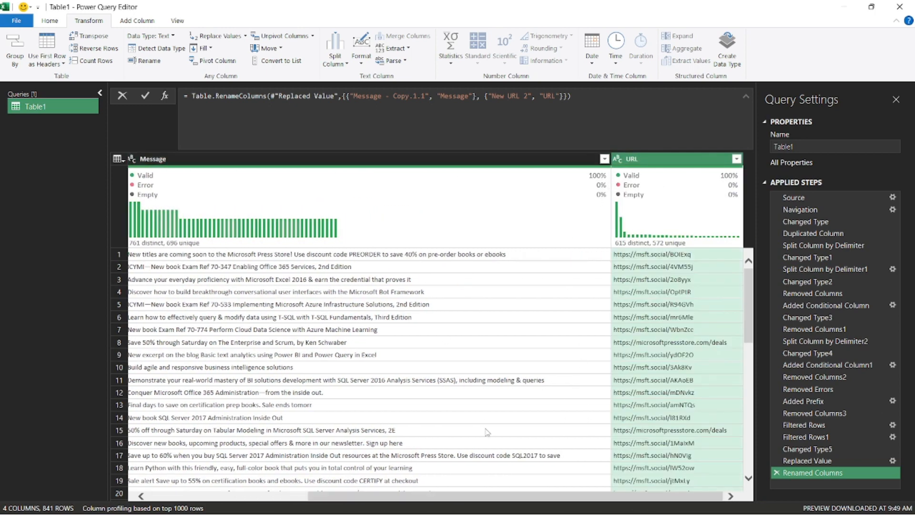
left_click(255, 497)
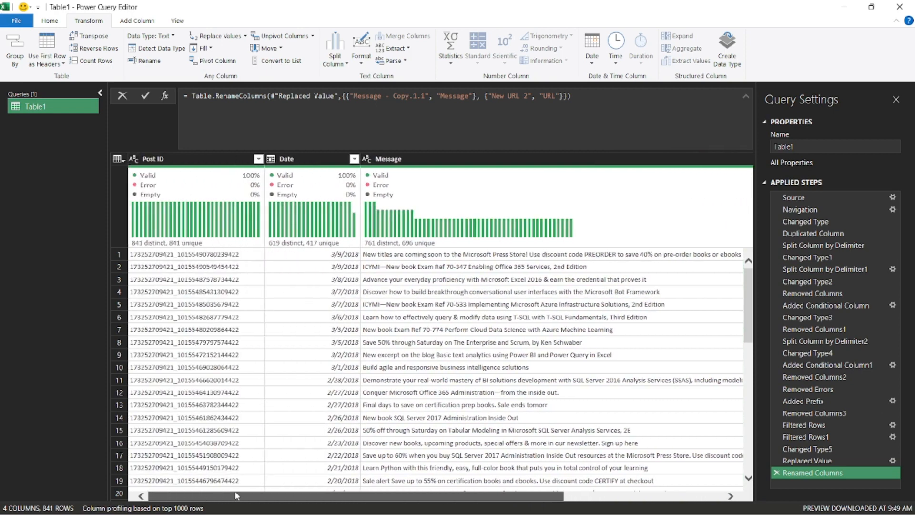